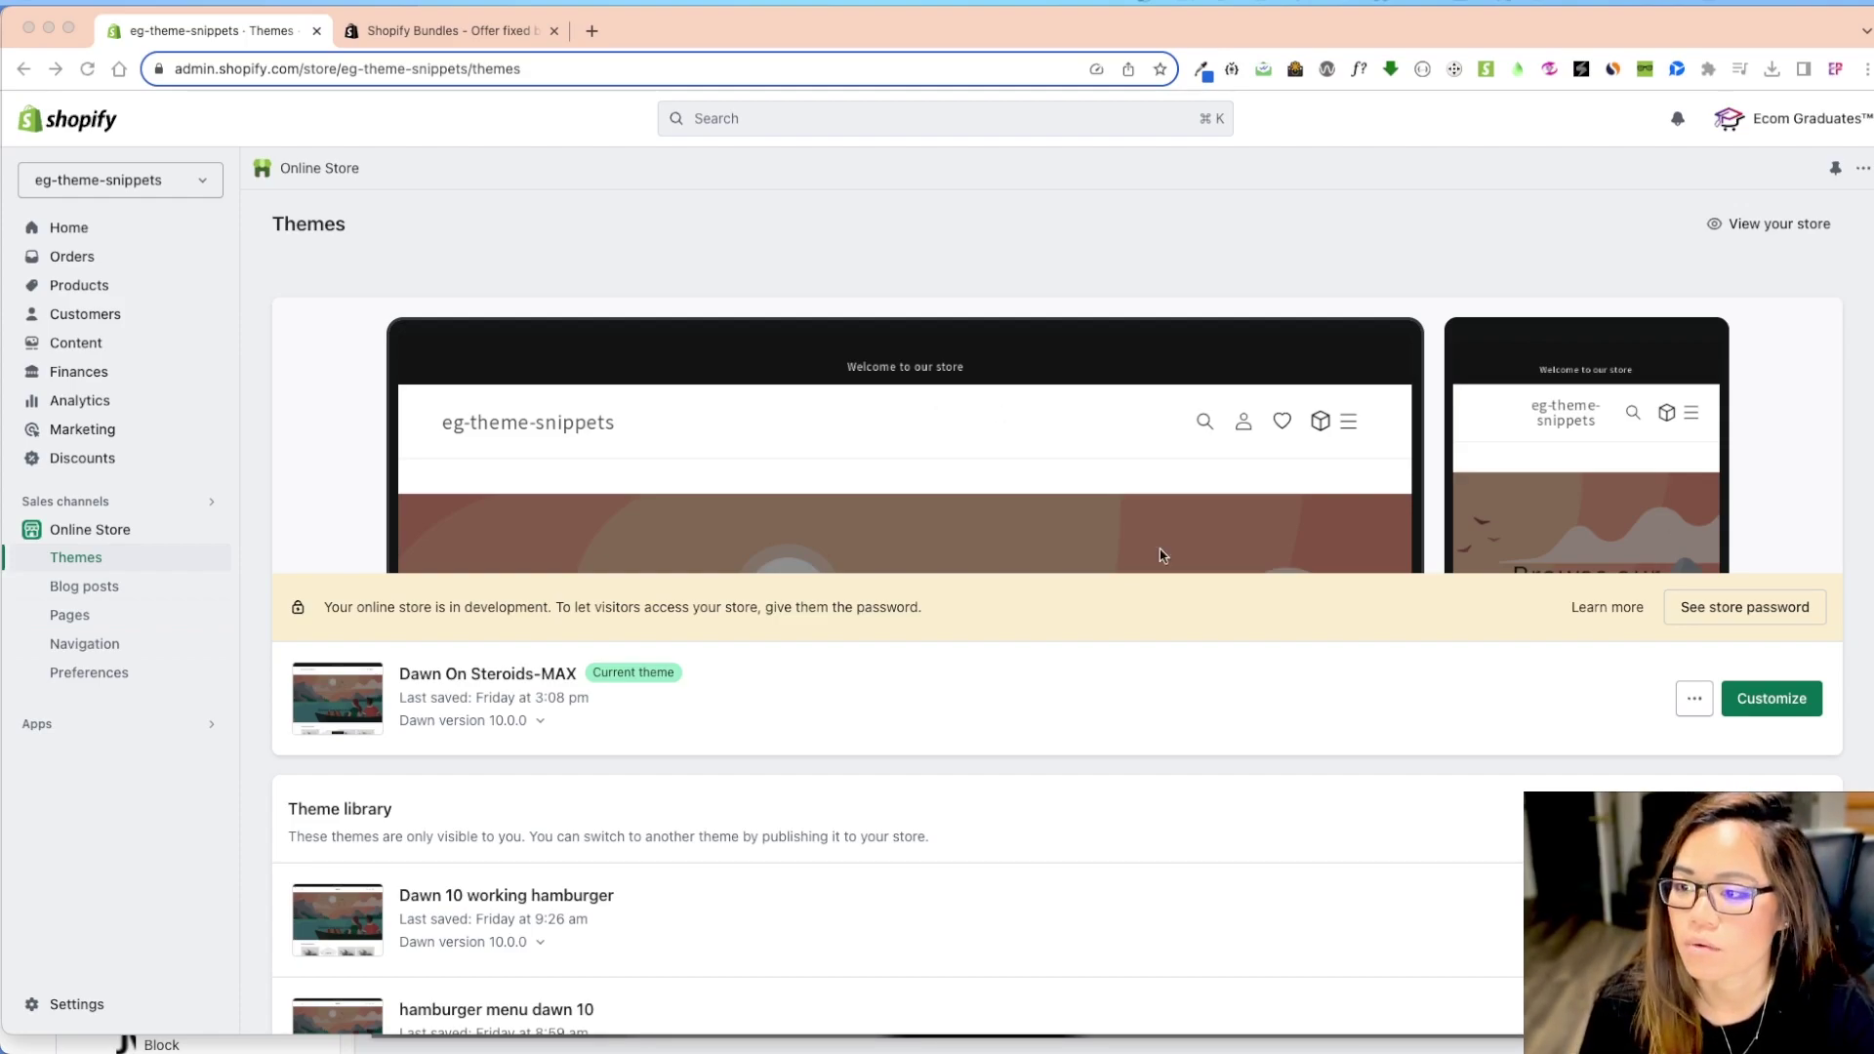
Go from the Bundles listing to the admin's Apps and sales channels settings, which lists Online Store, Privacy & Compliance and Theme Access
click(501, 39)
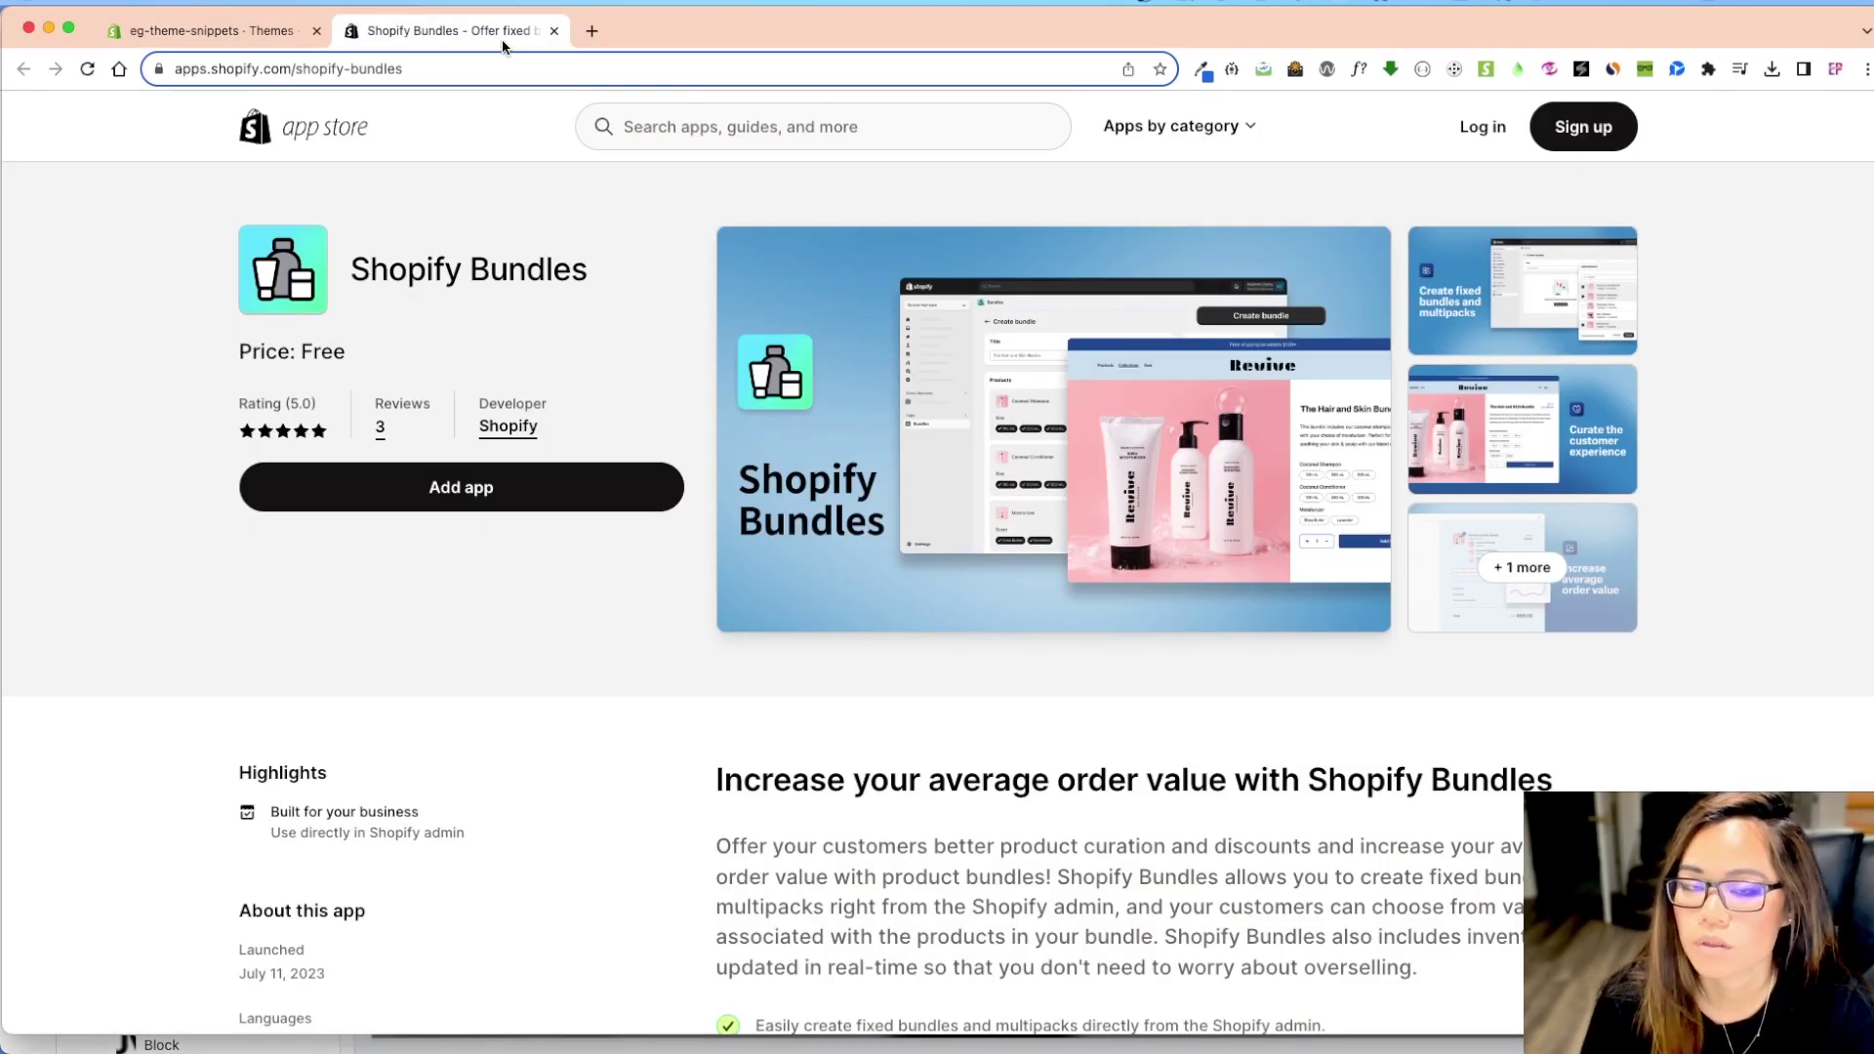
click(266, 37)
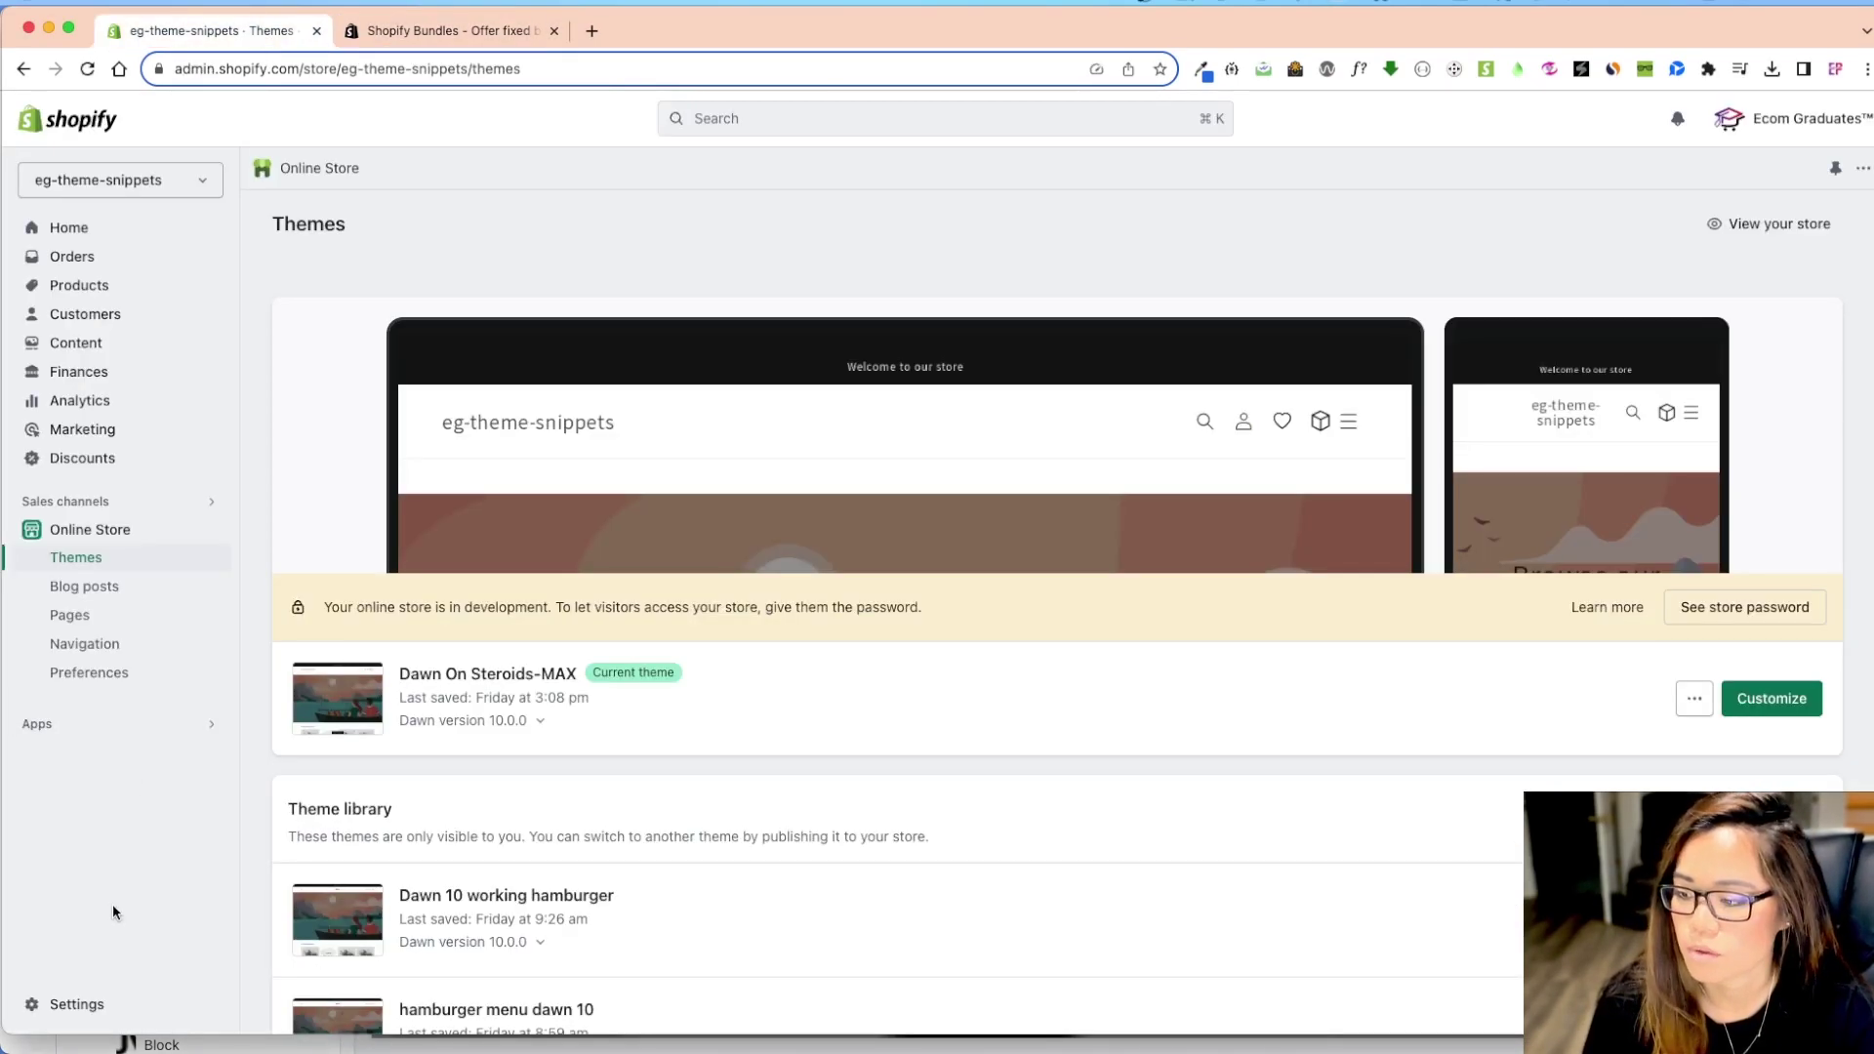
click(78, 724)
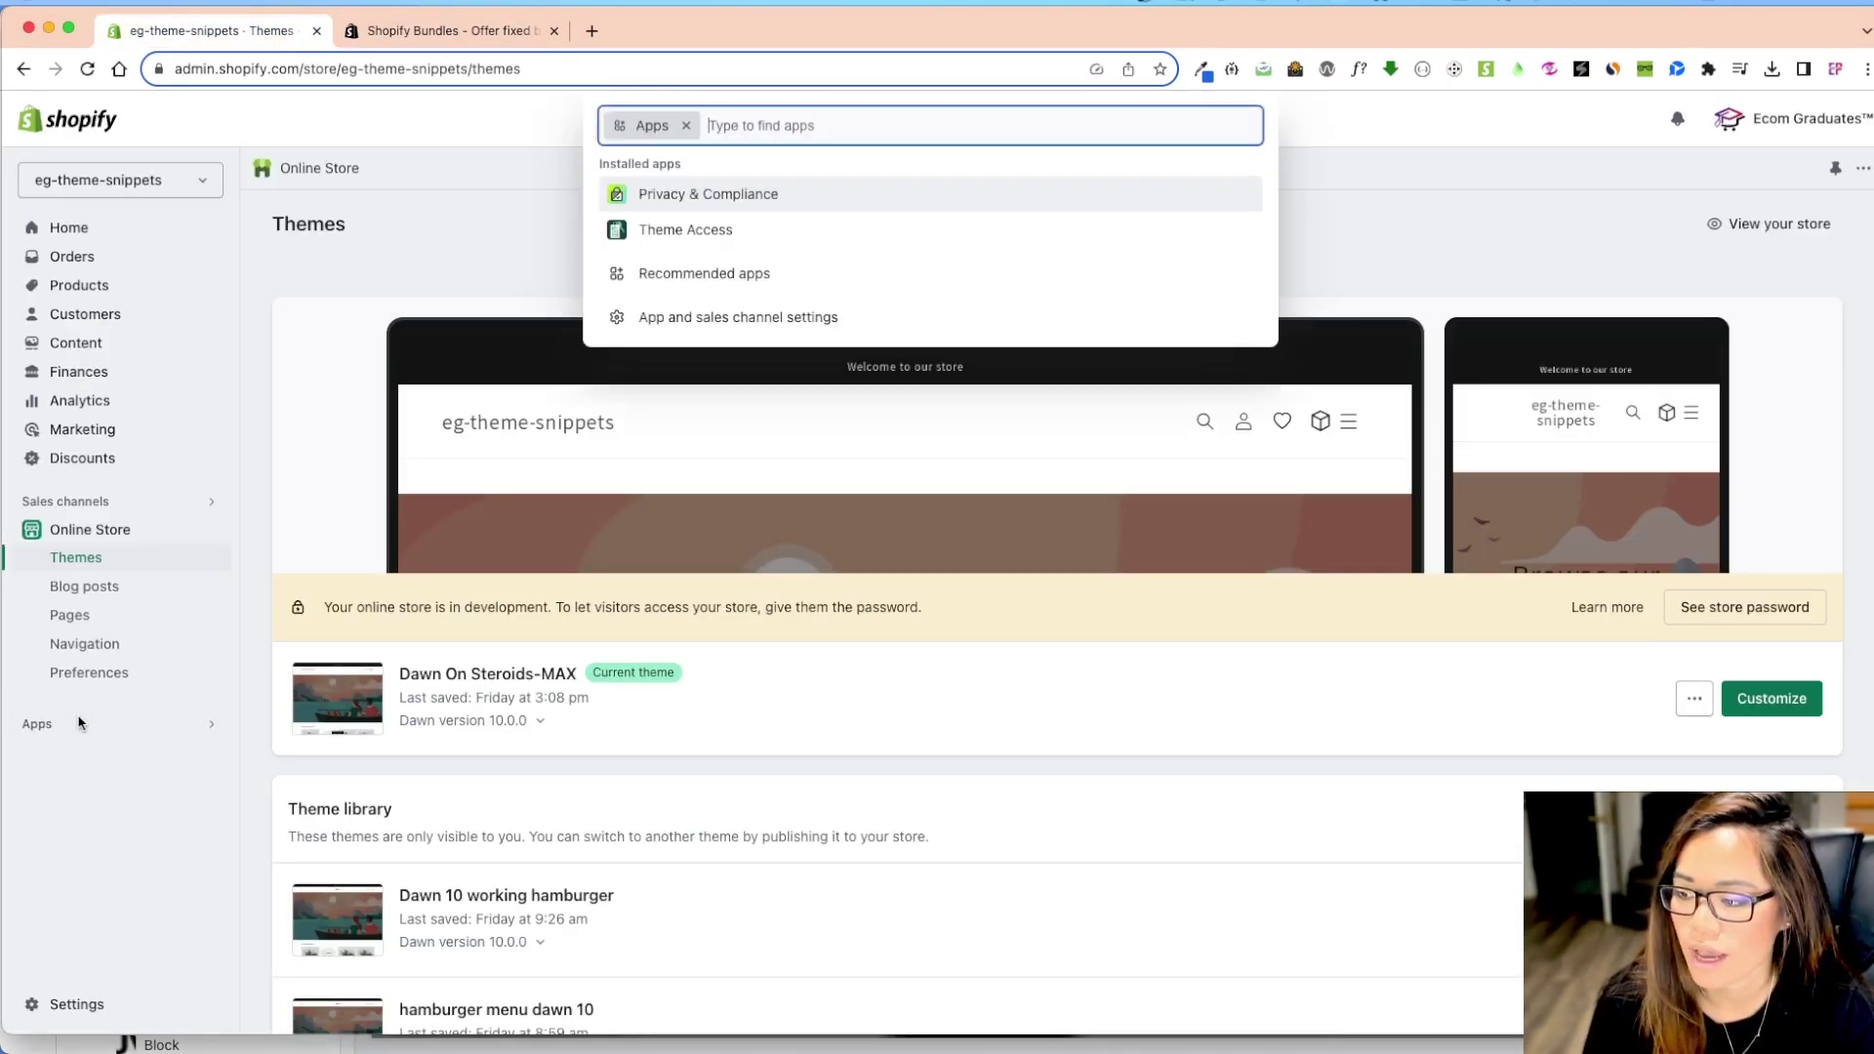
click(699, 319)
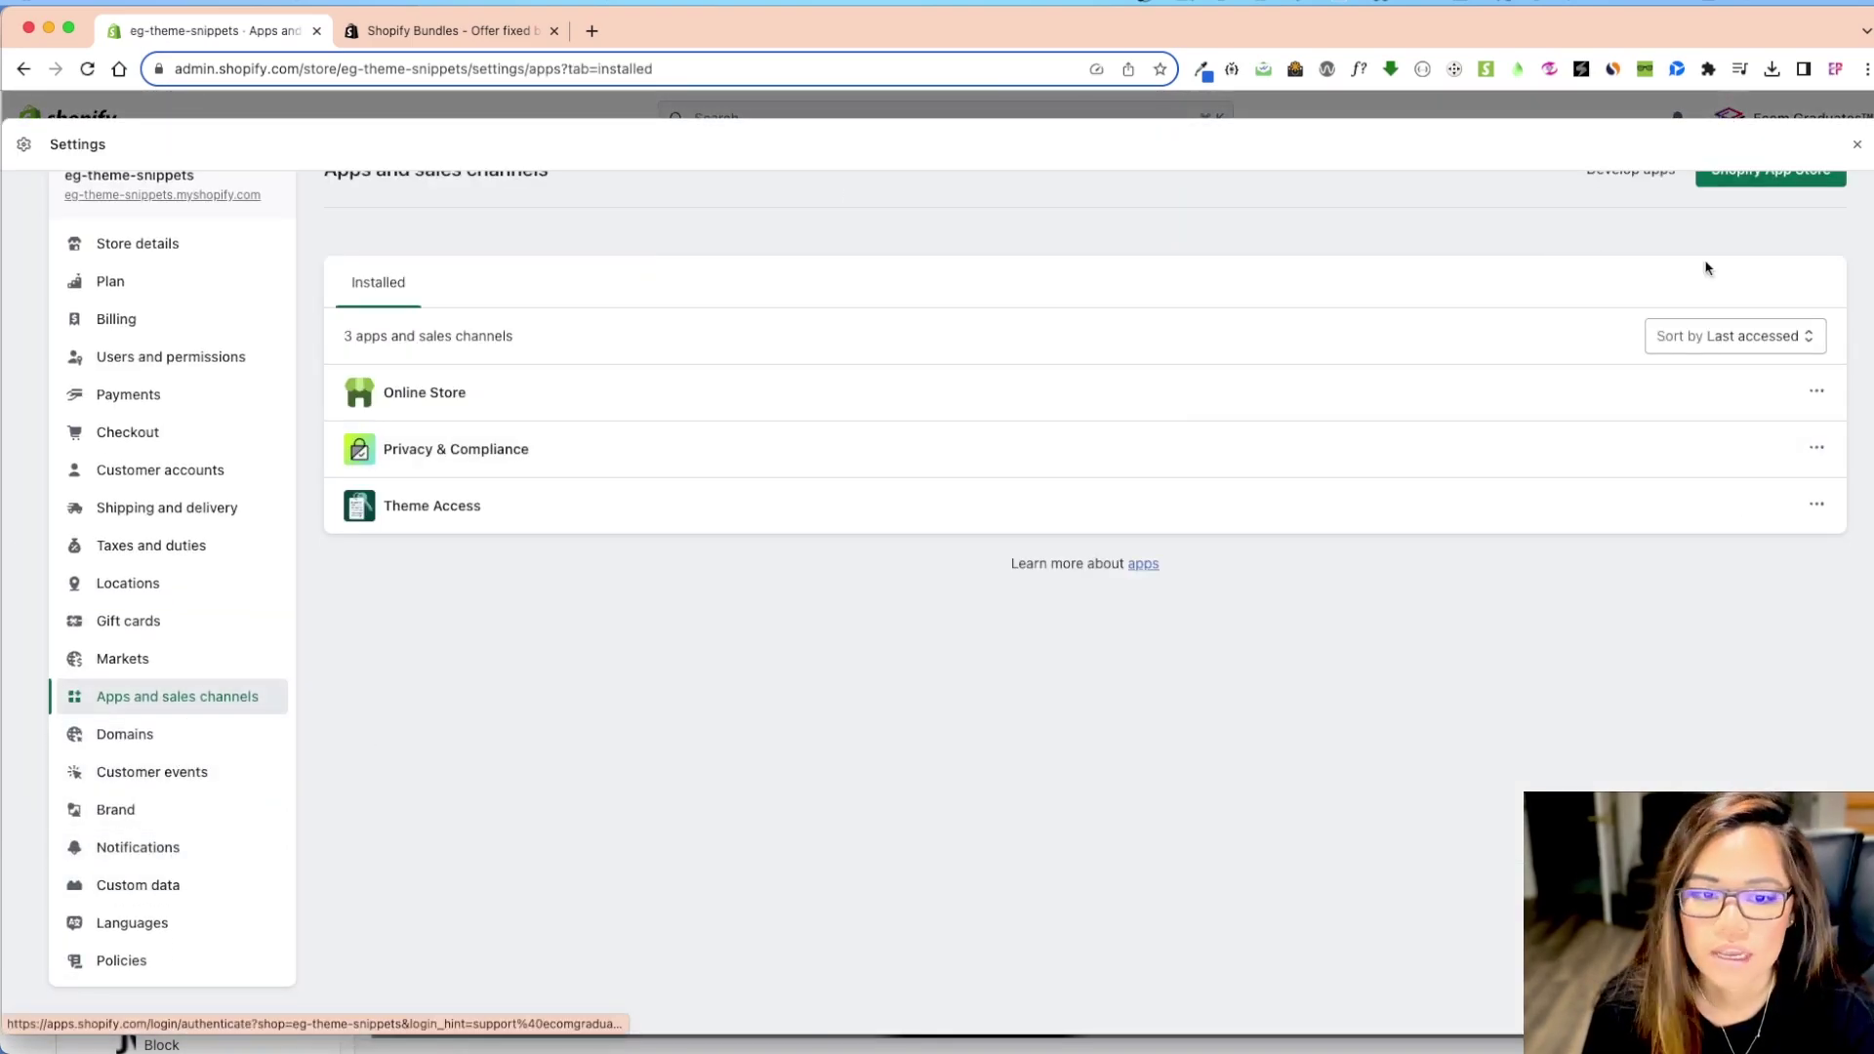
scroll(1707, 267, up, 1)
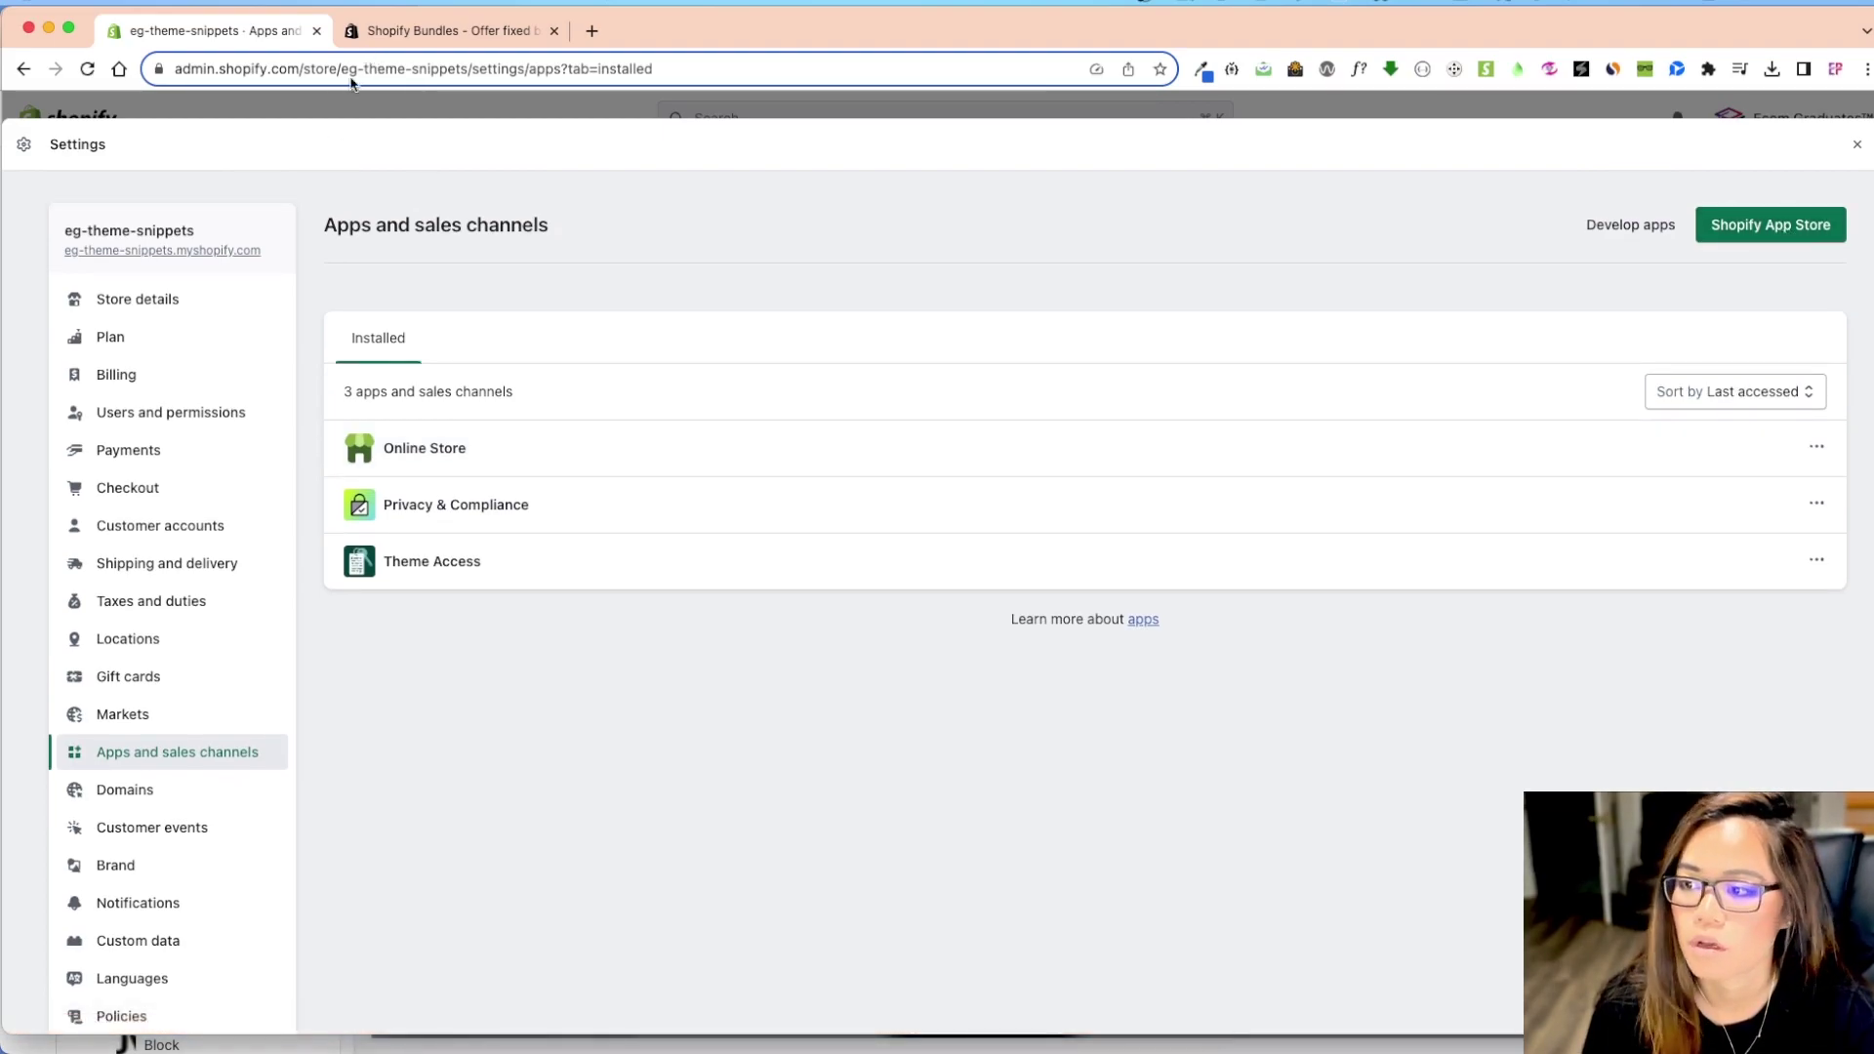
Switch to the Shopify Bundles listing and scroll down to its description and feature checklist
key(ctrl+Tab)
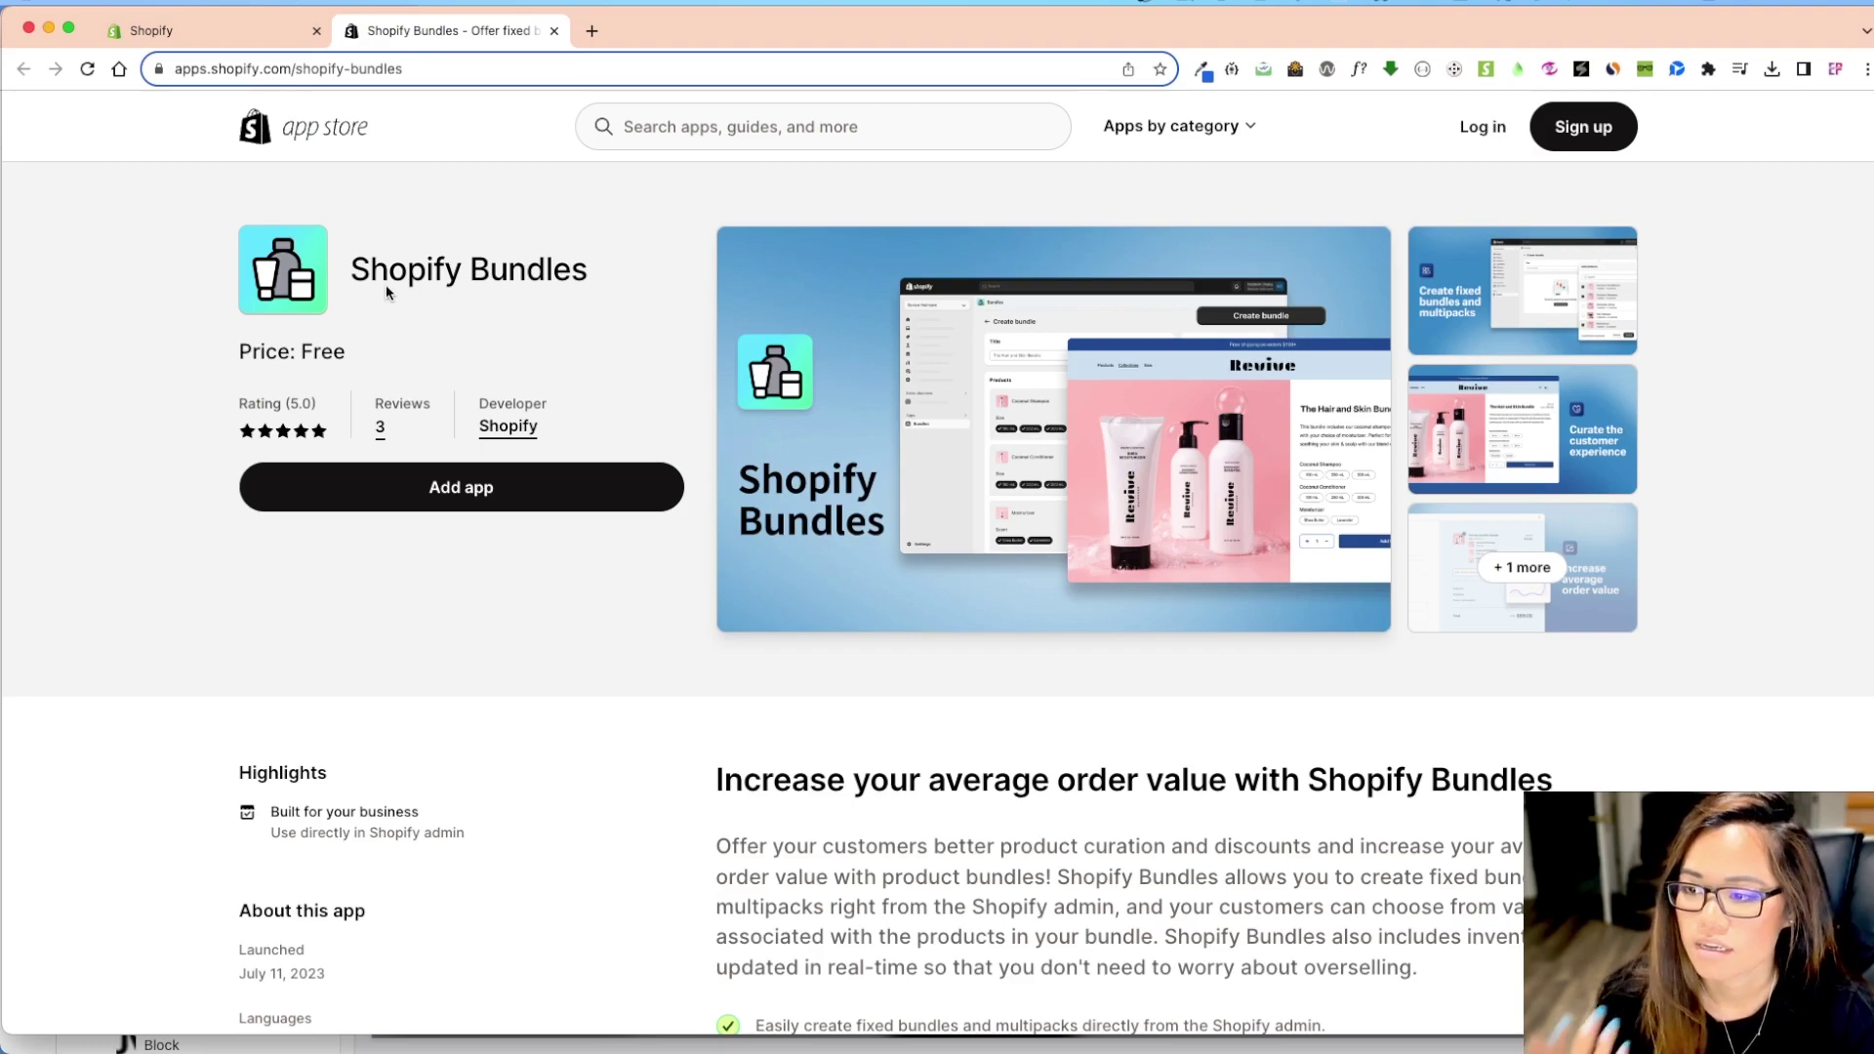
scroll(929, 722, down, 4)
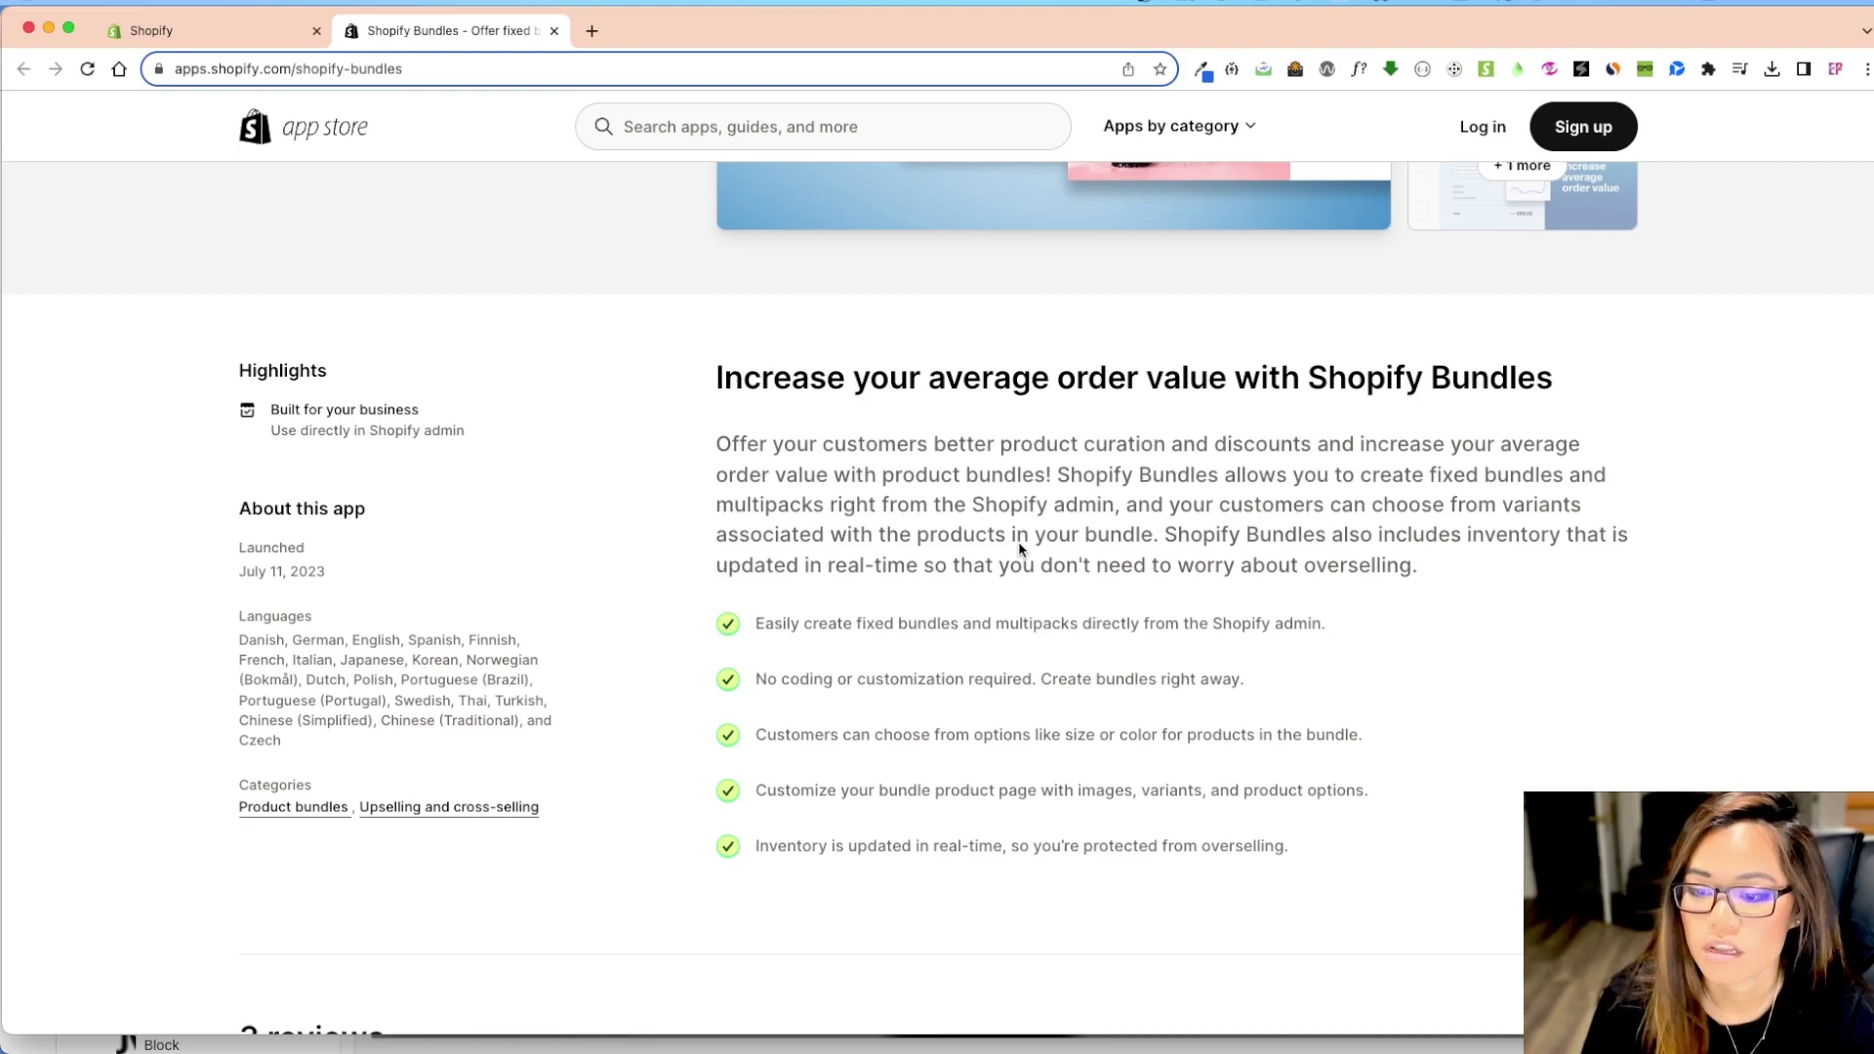
scroll(976, 606, down, 1)
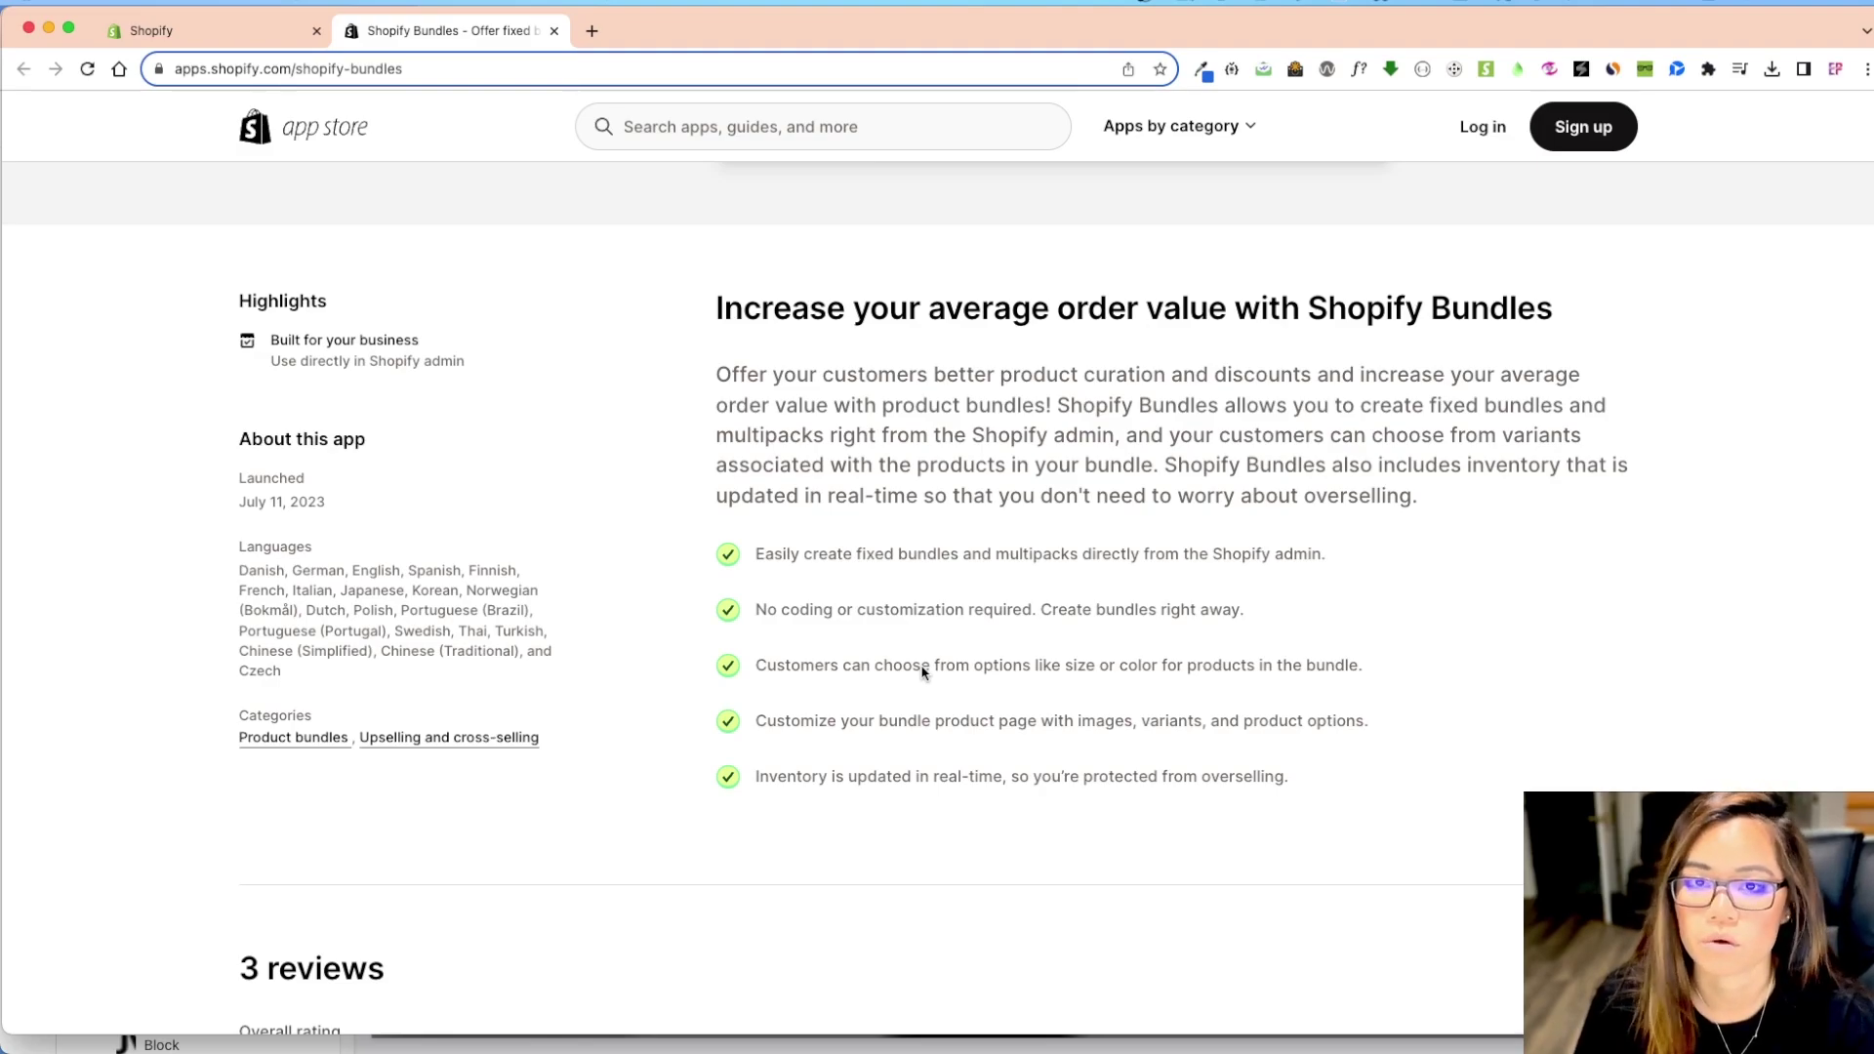
scroll(922, 672, down, 9)
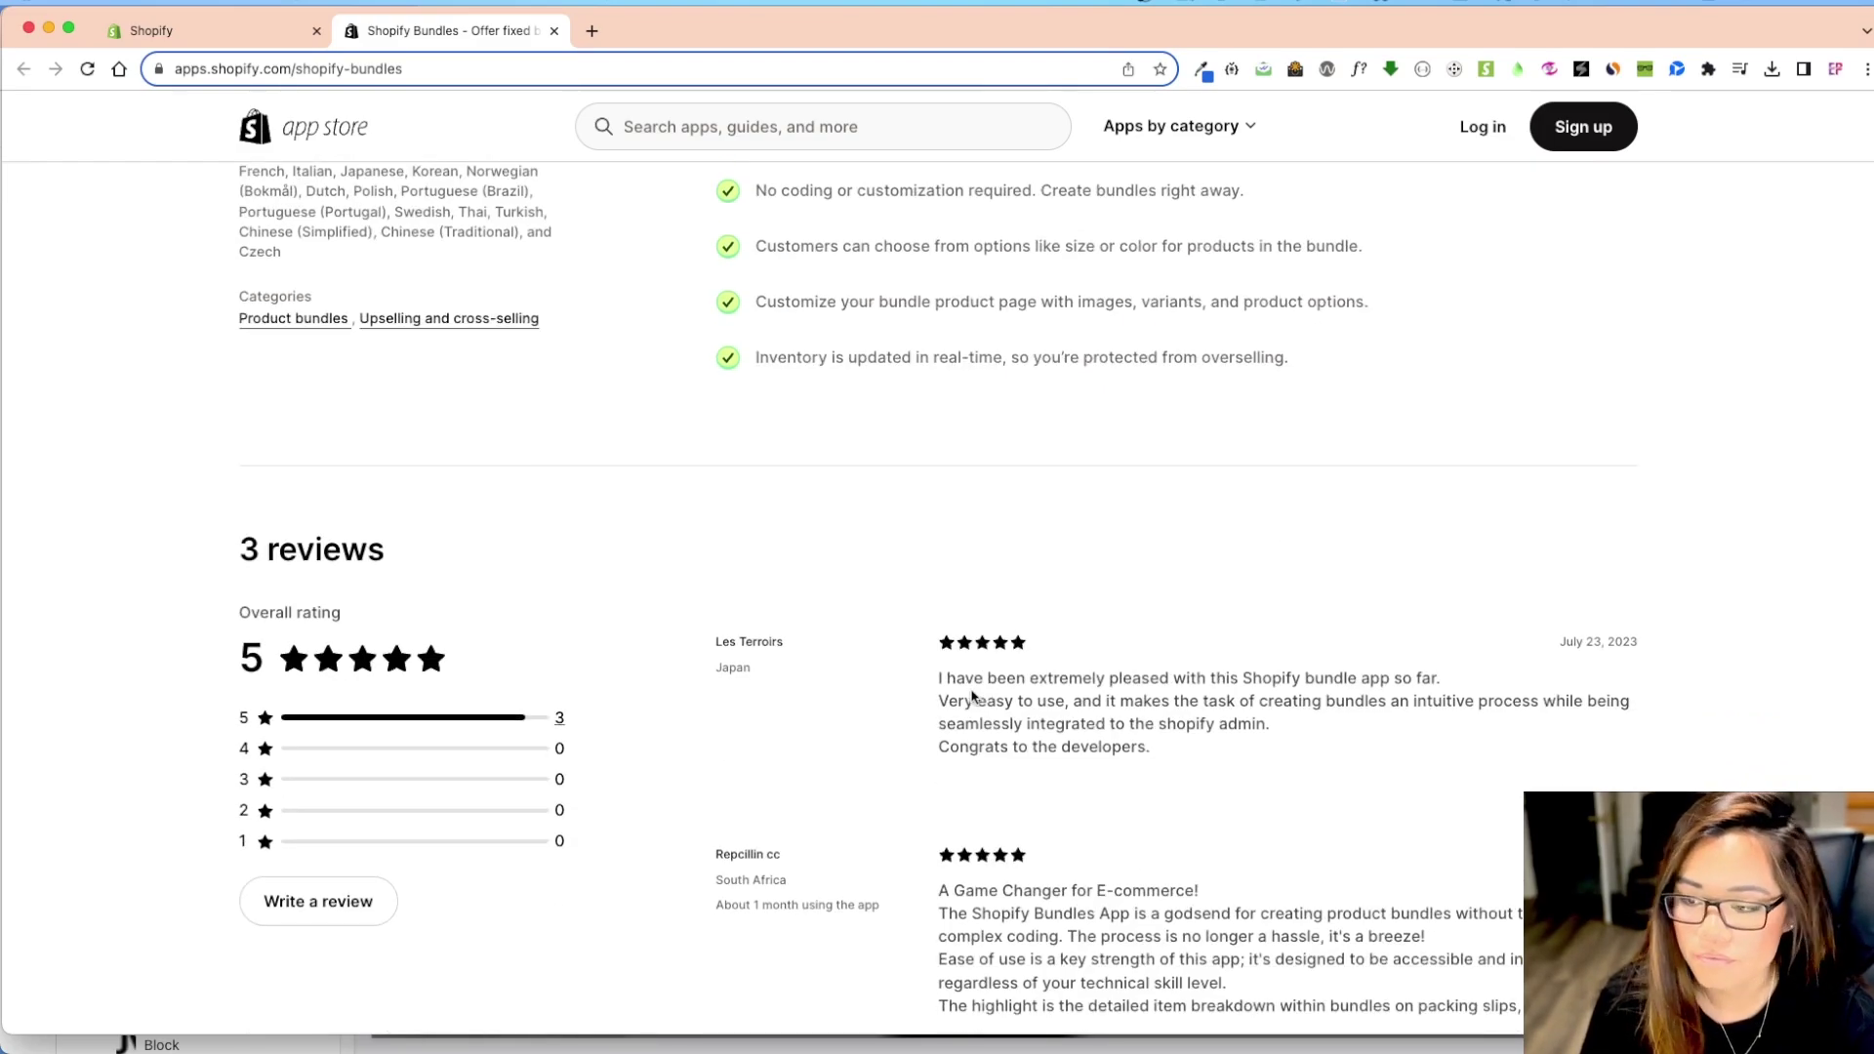
scroll(1015, 709, up, 9)
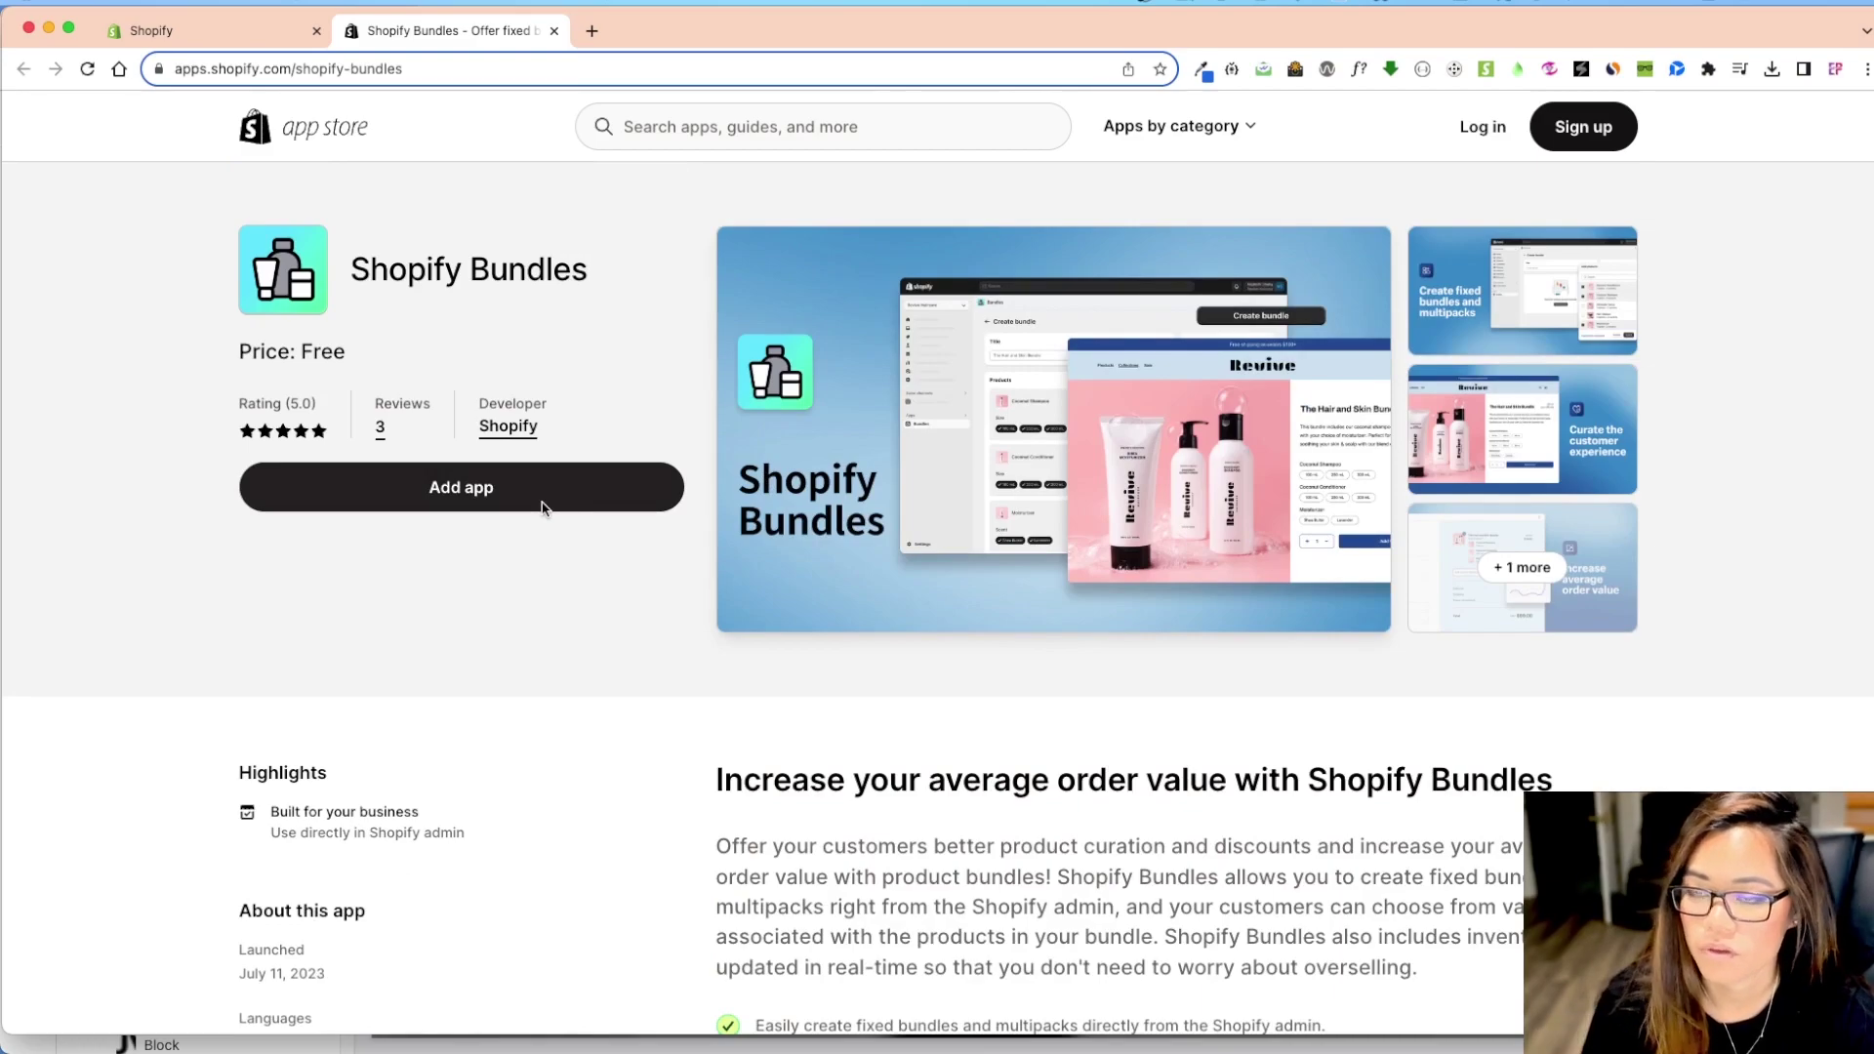
From the admin's app settings, search the App Store for 'shopify bundles', fixing the 'shopfiy' typo
click(236, 33)
click(69, 724)
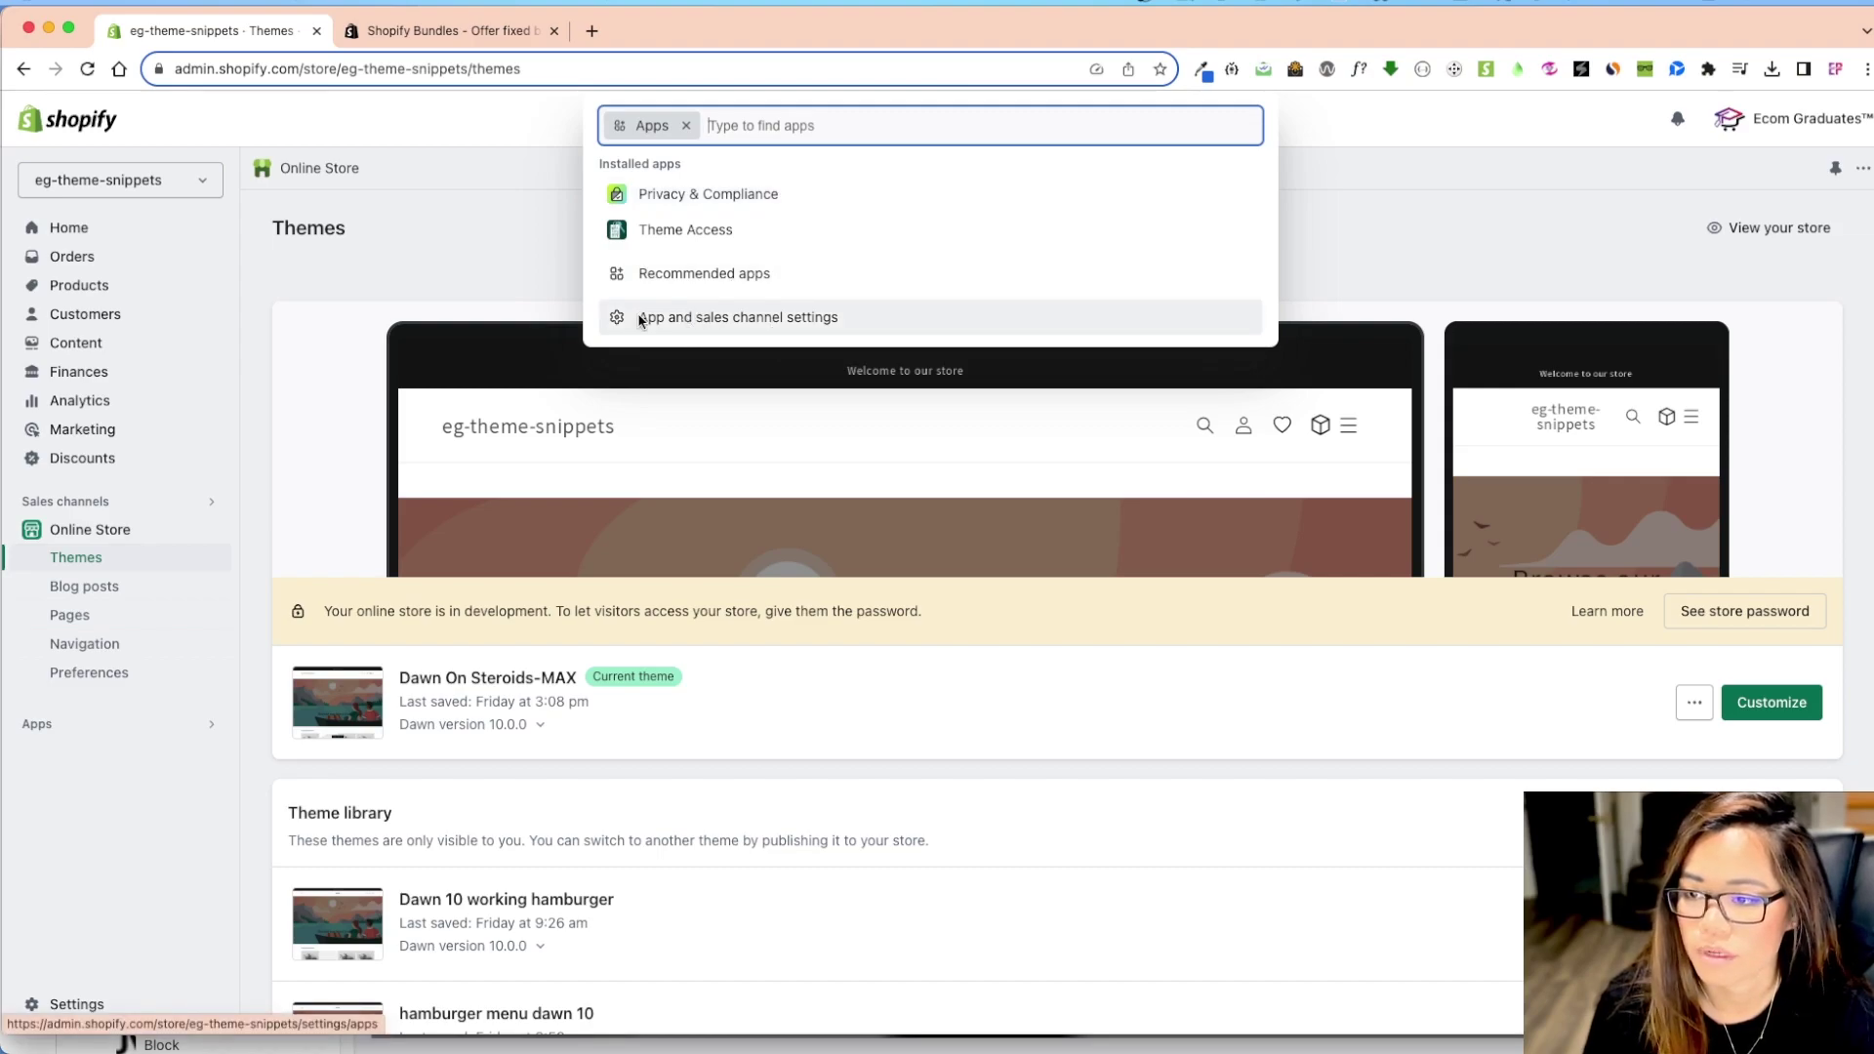
click(687, 317)
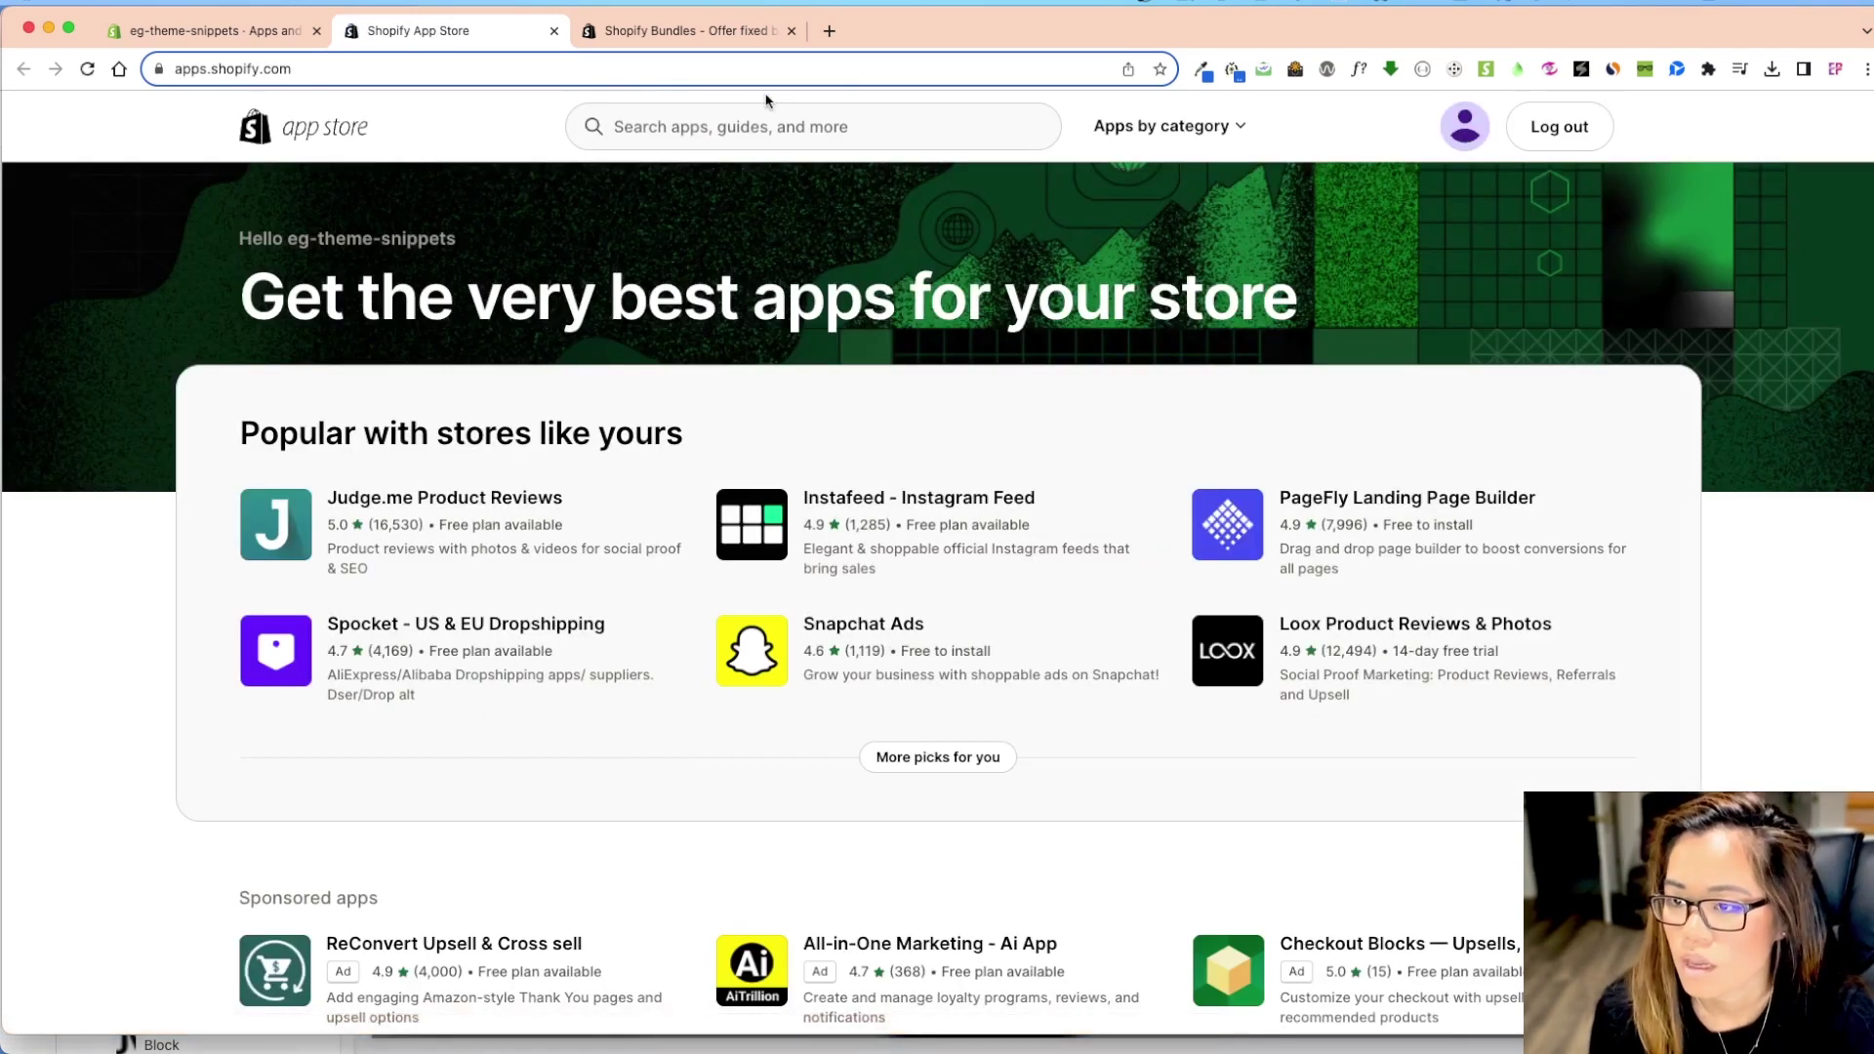
click(713, 132)
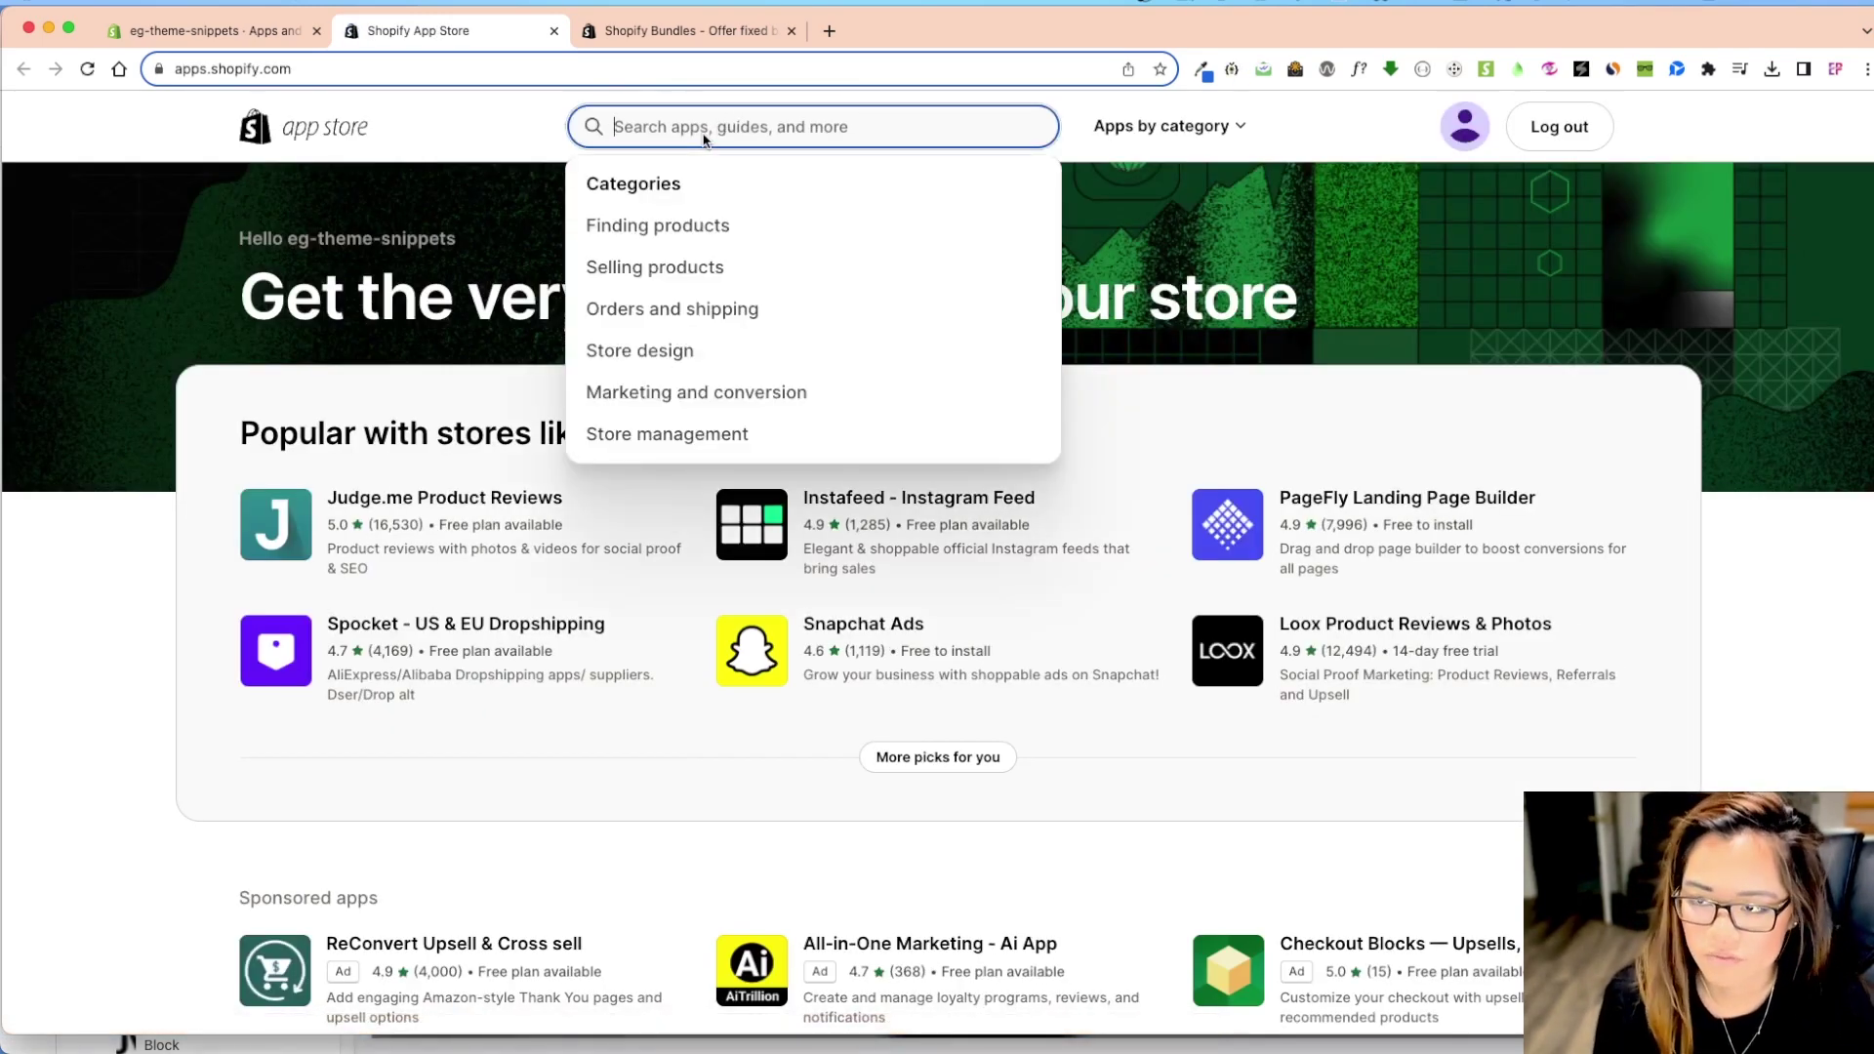
text(shopfiy bundles)
key(Return)
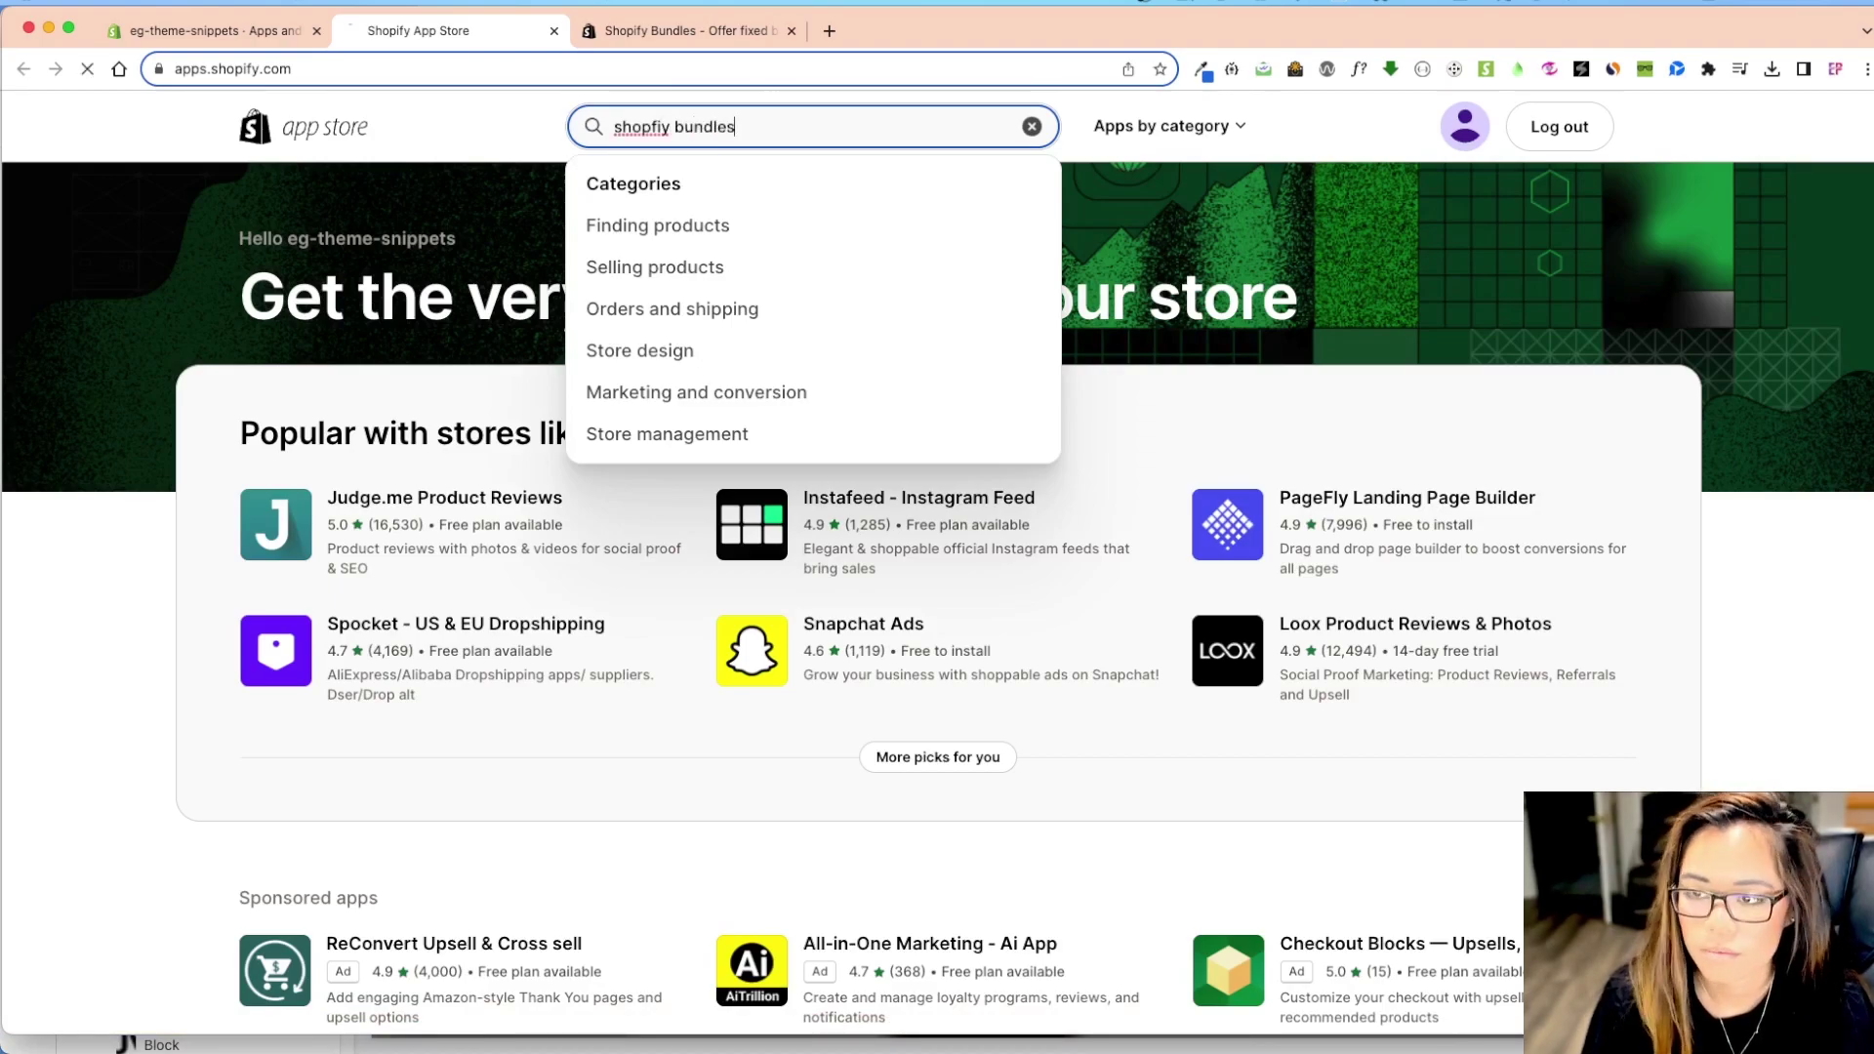
click(641, 127)
right_click(640, 127)
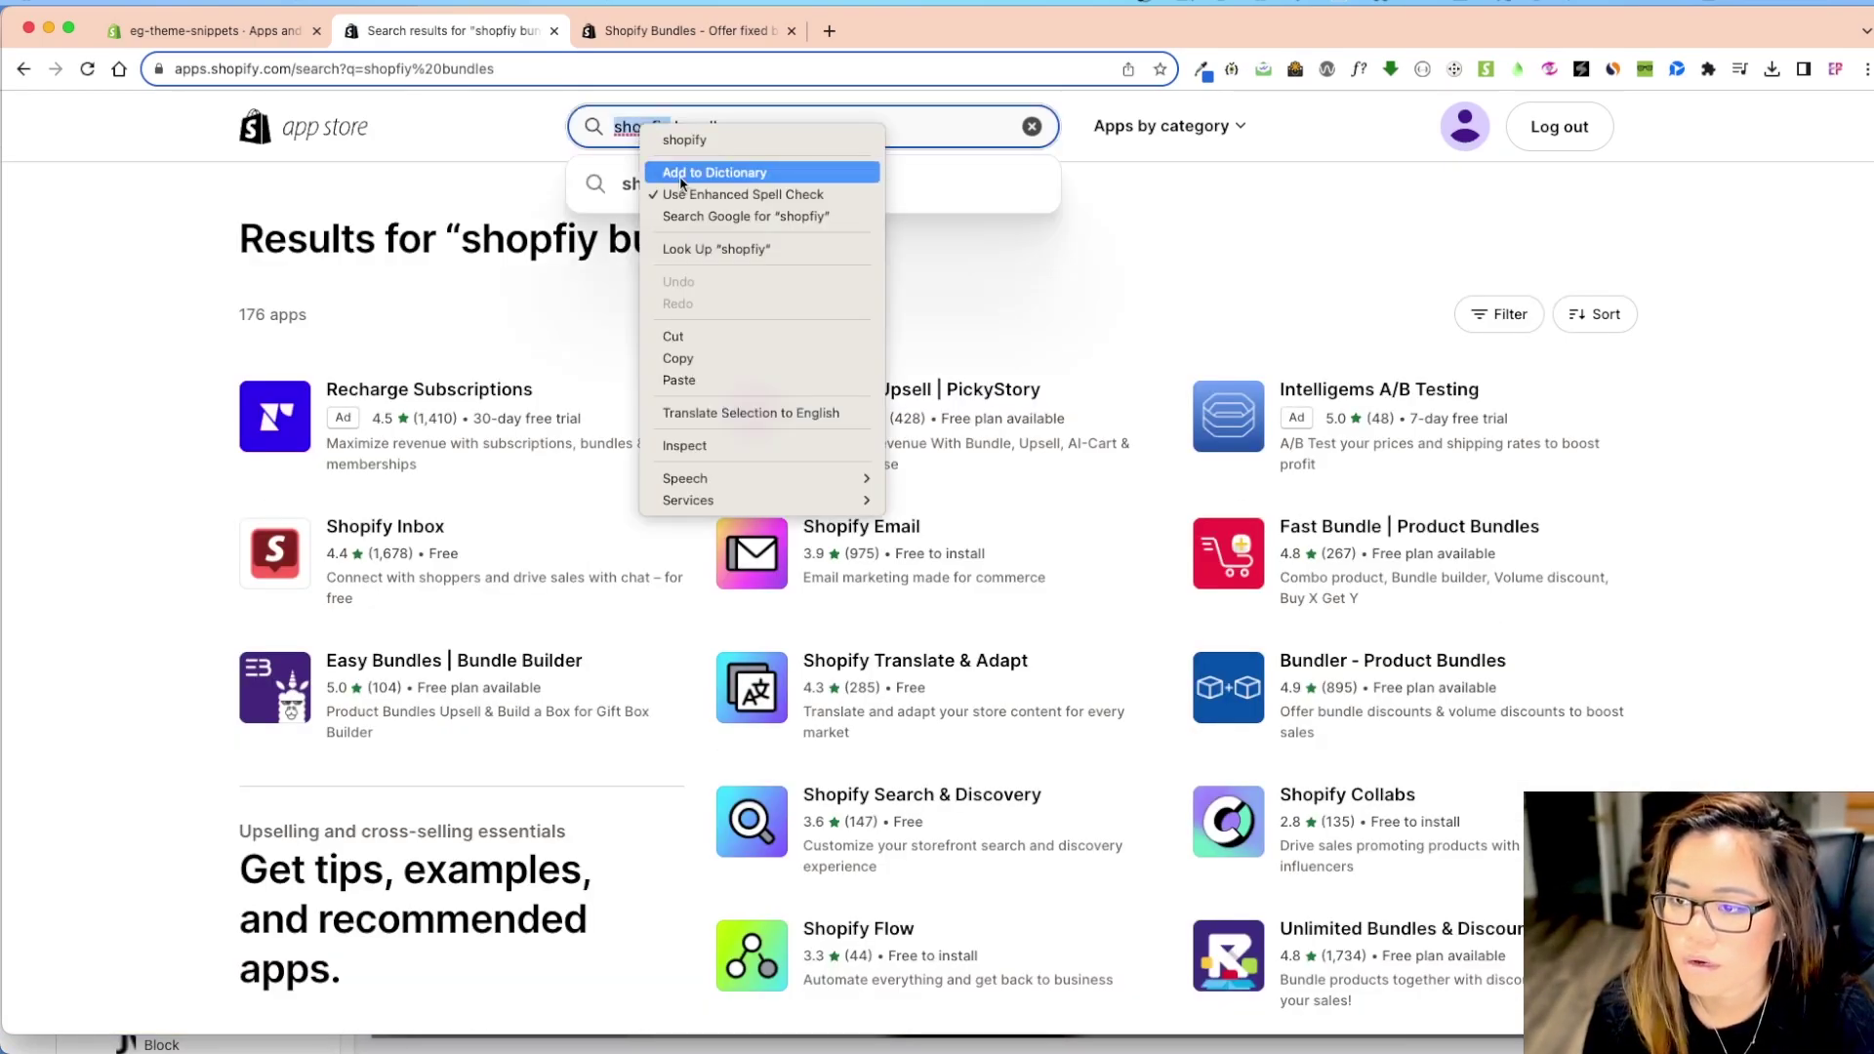
click(684, 140)
key(Return)
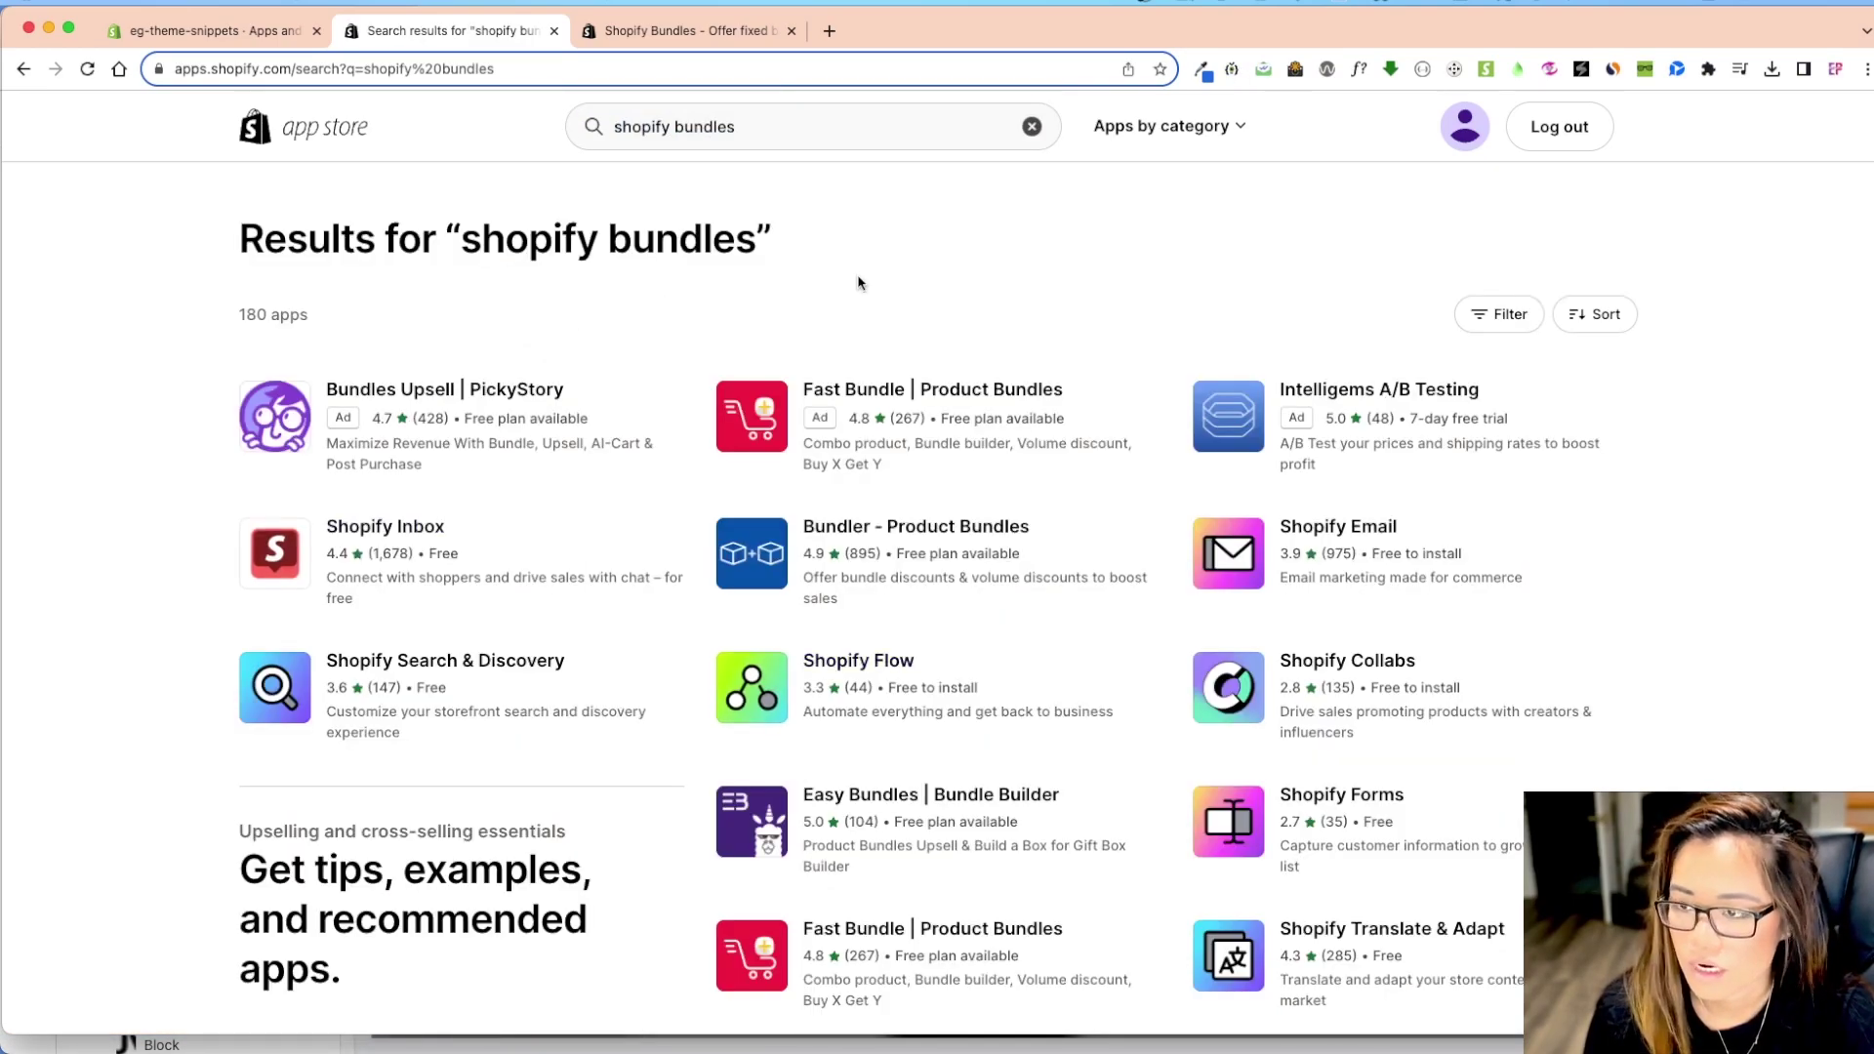
Copy the Shopify Bundles listing URL and load it in the signed-in search results tab
click(637, 37)
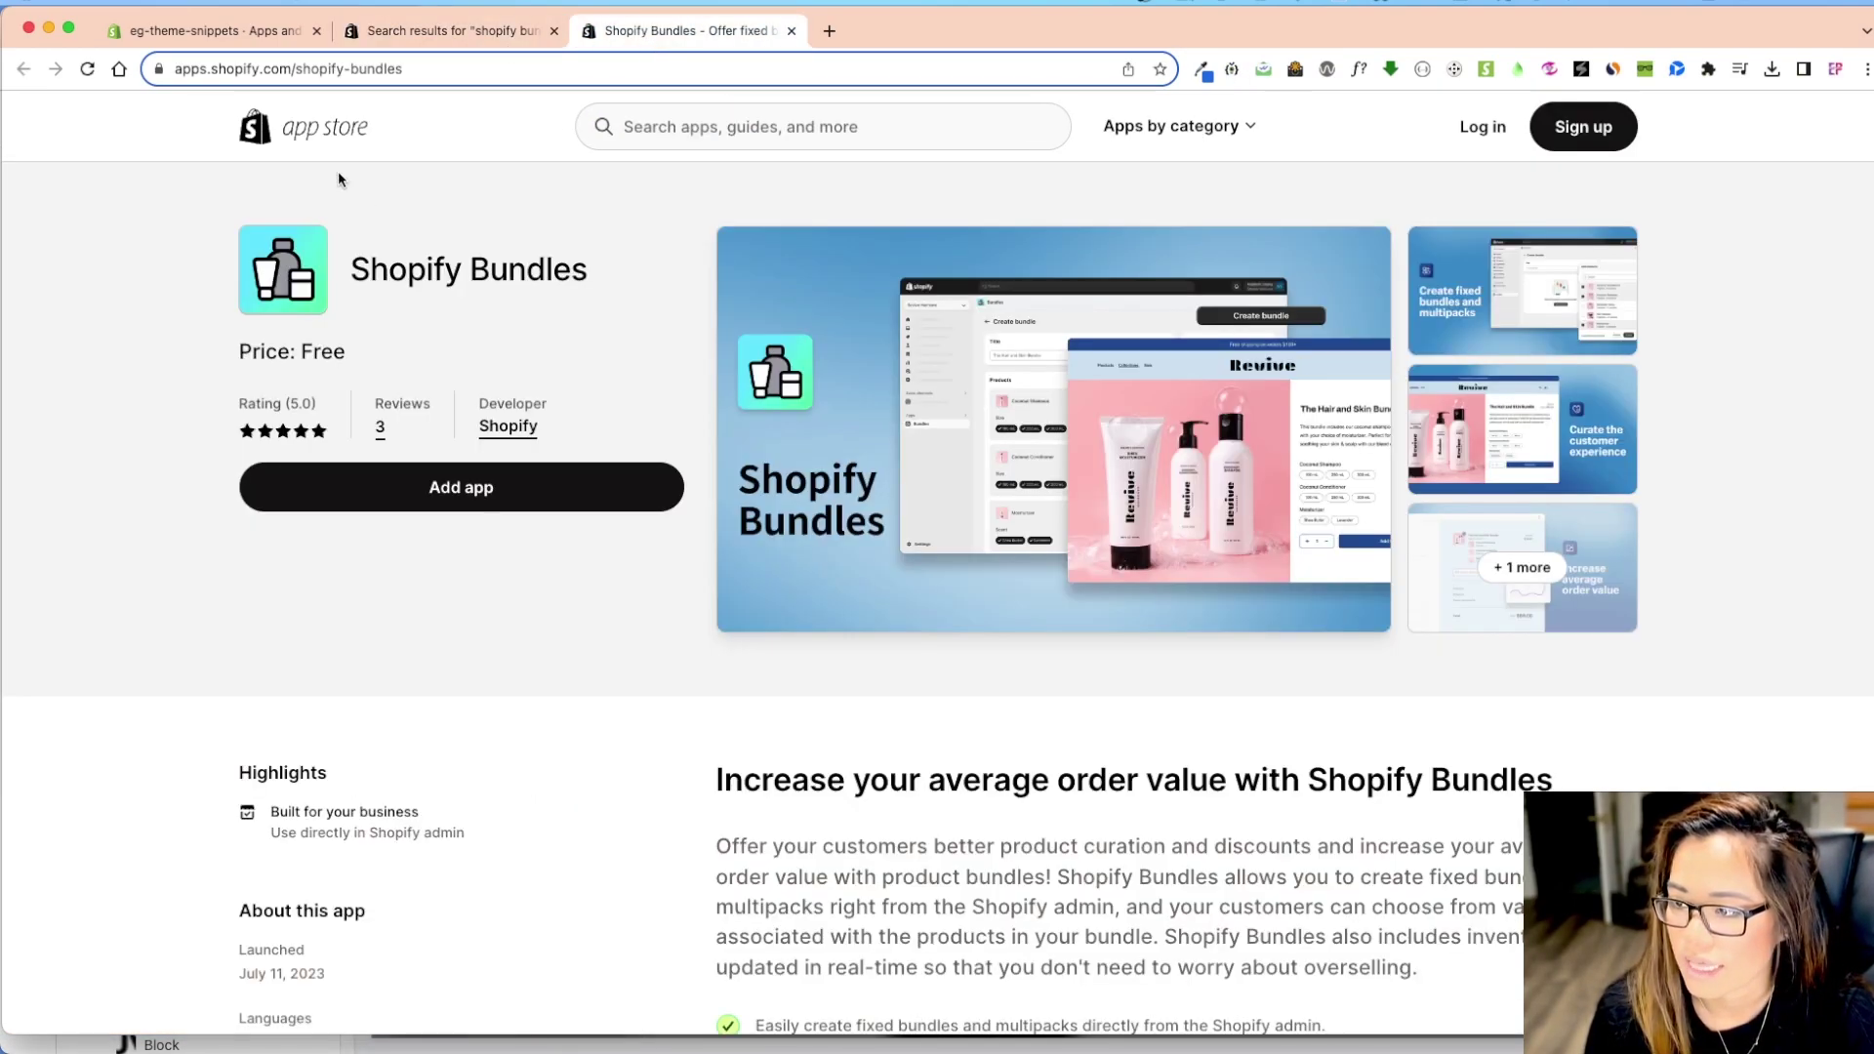
click(449, 30)
scroll(1291, 706, down, 5)
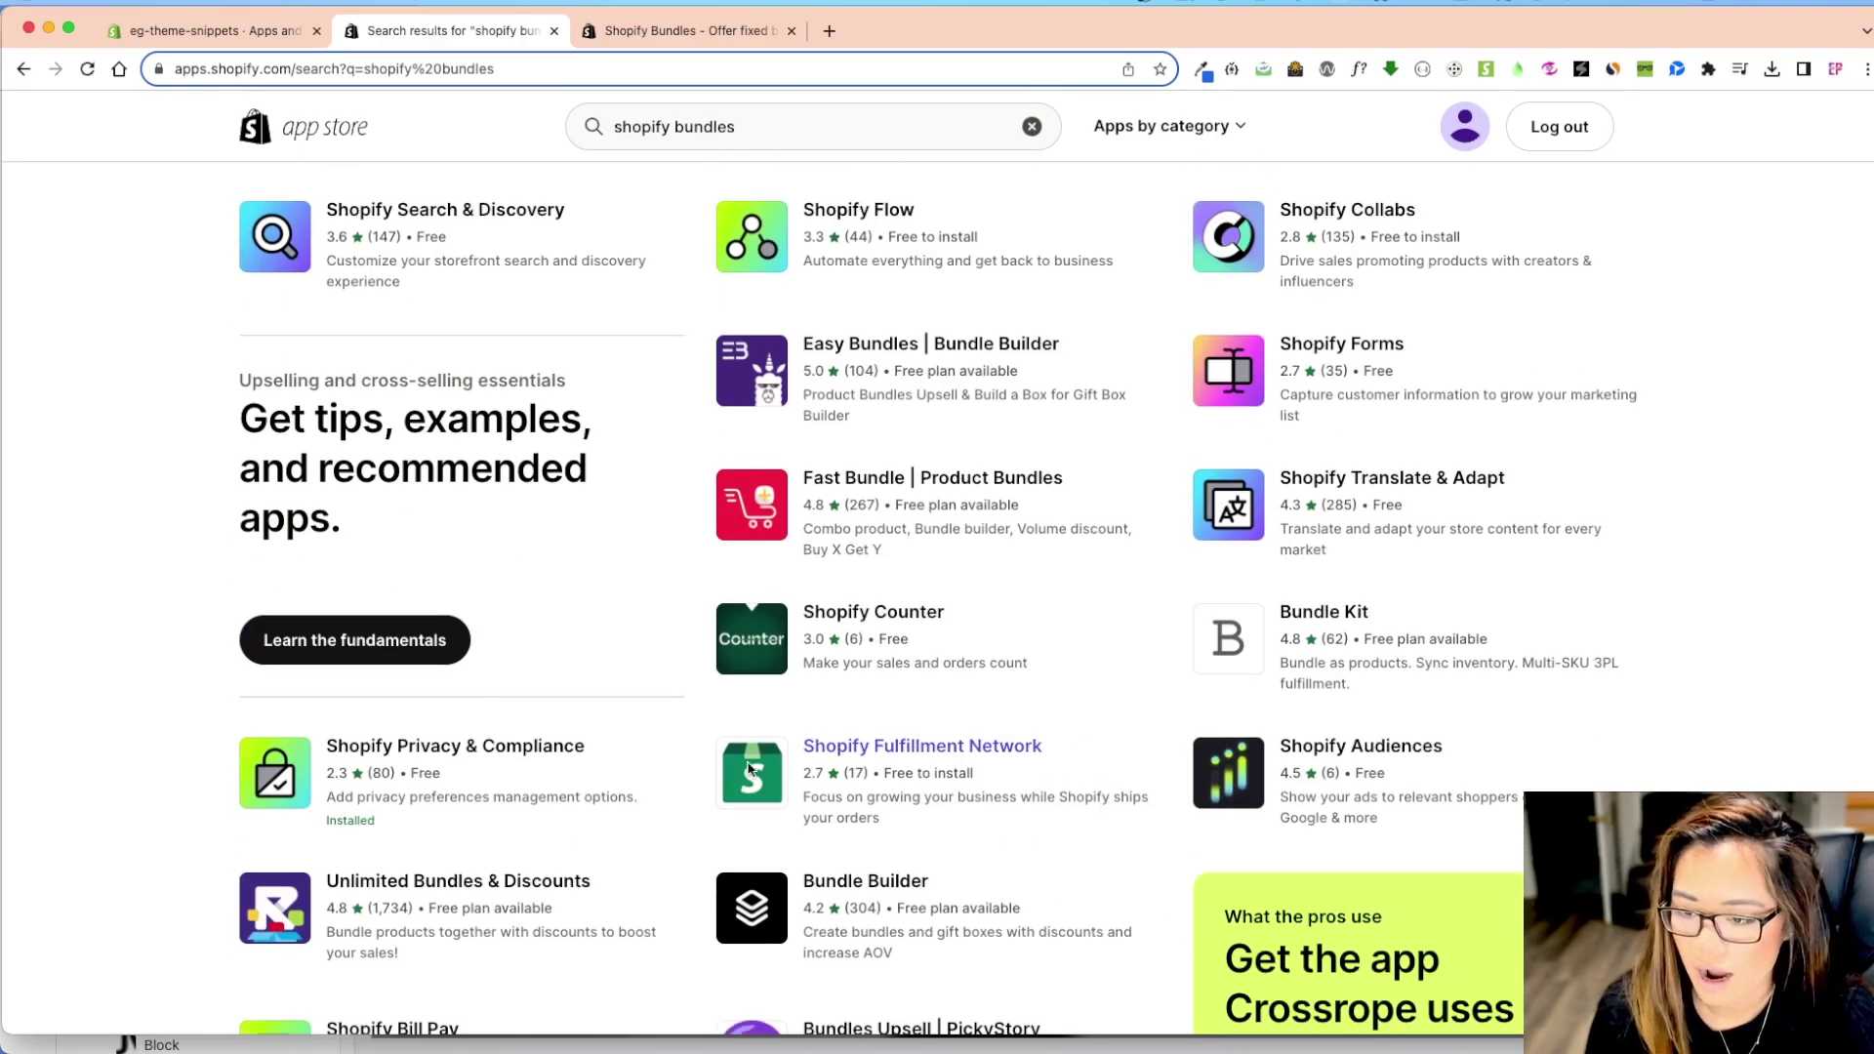
scroll(644, 292, up, 5)
click(634, 37)
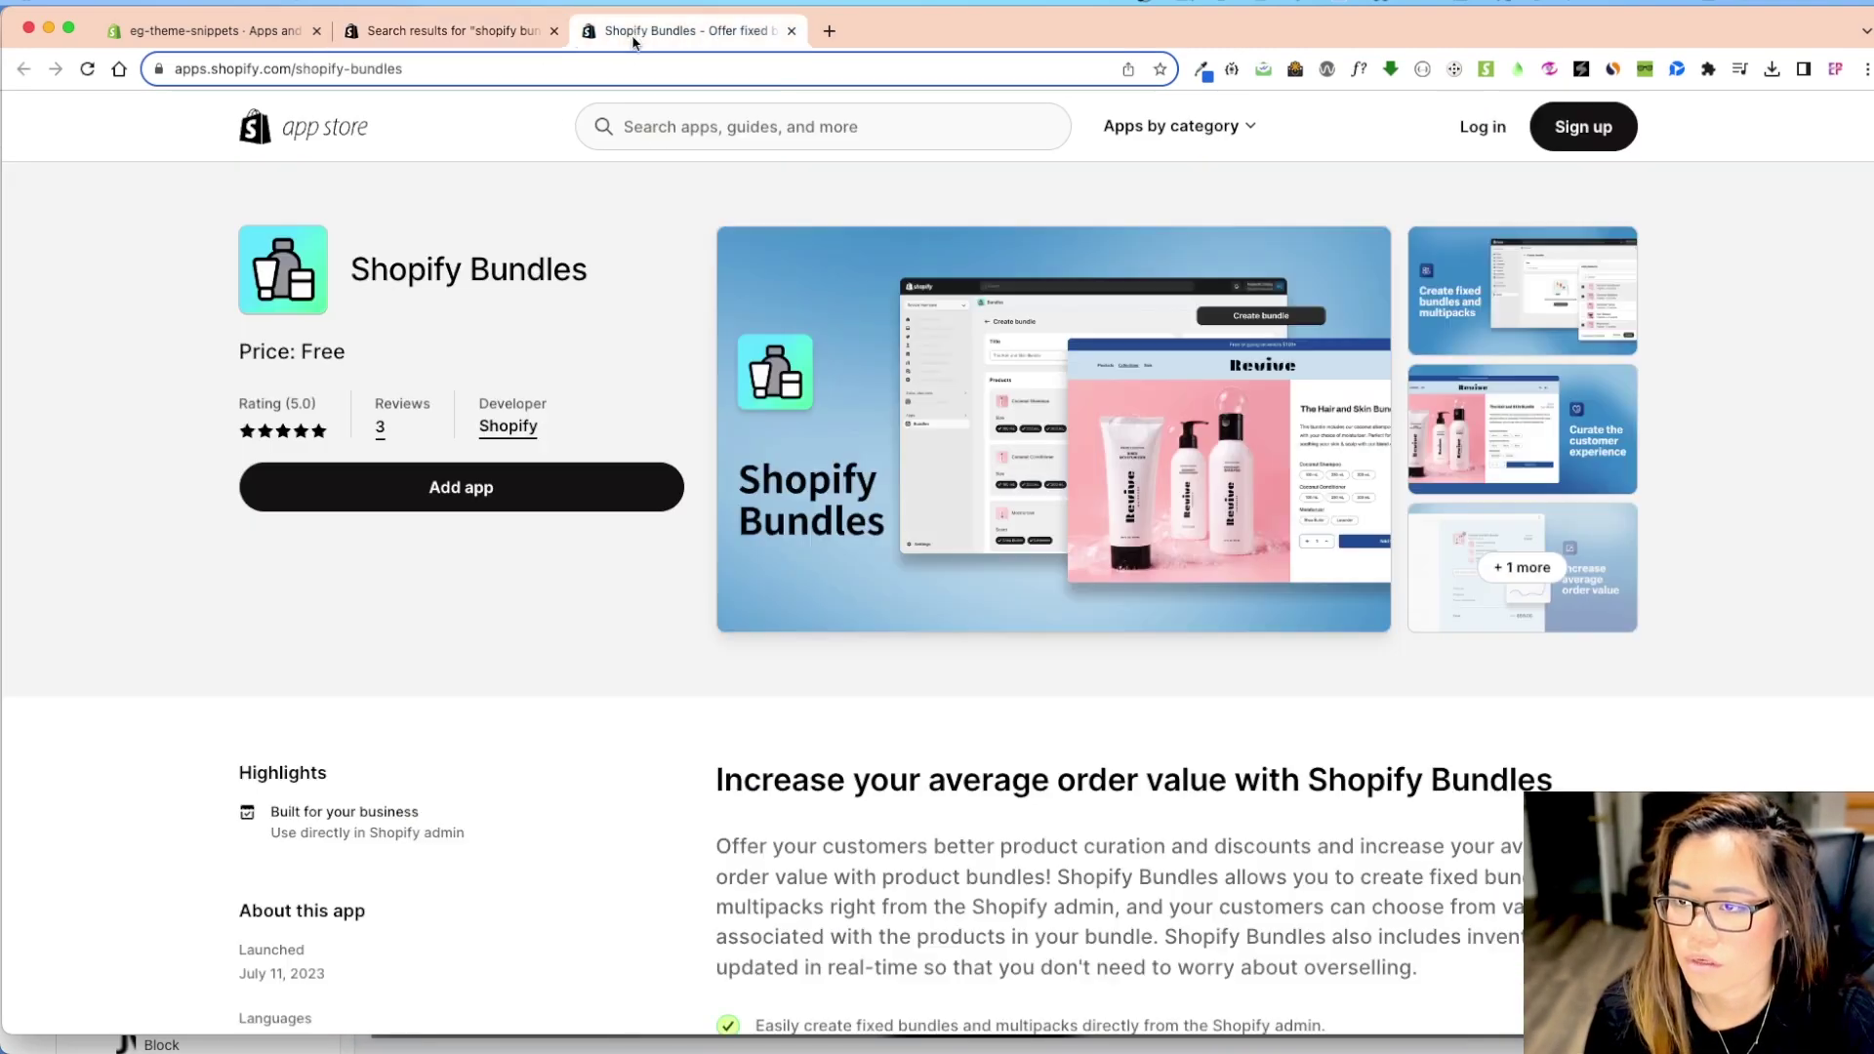
click(601, 68)
key(ctrl+c)
click(449, 31)
click(503, 69)
key(ctrl+v)
key(Return)
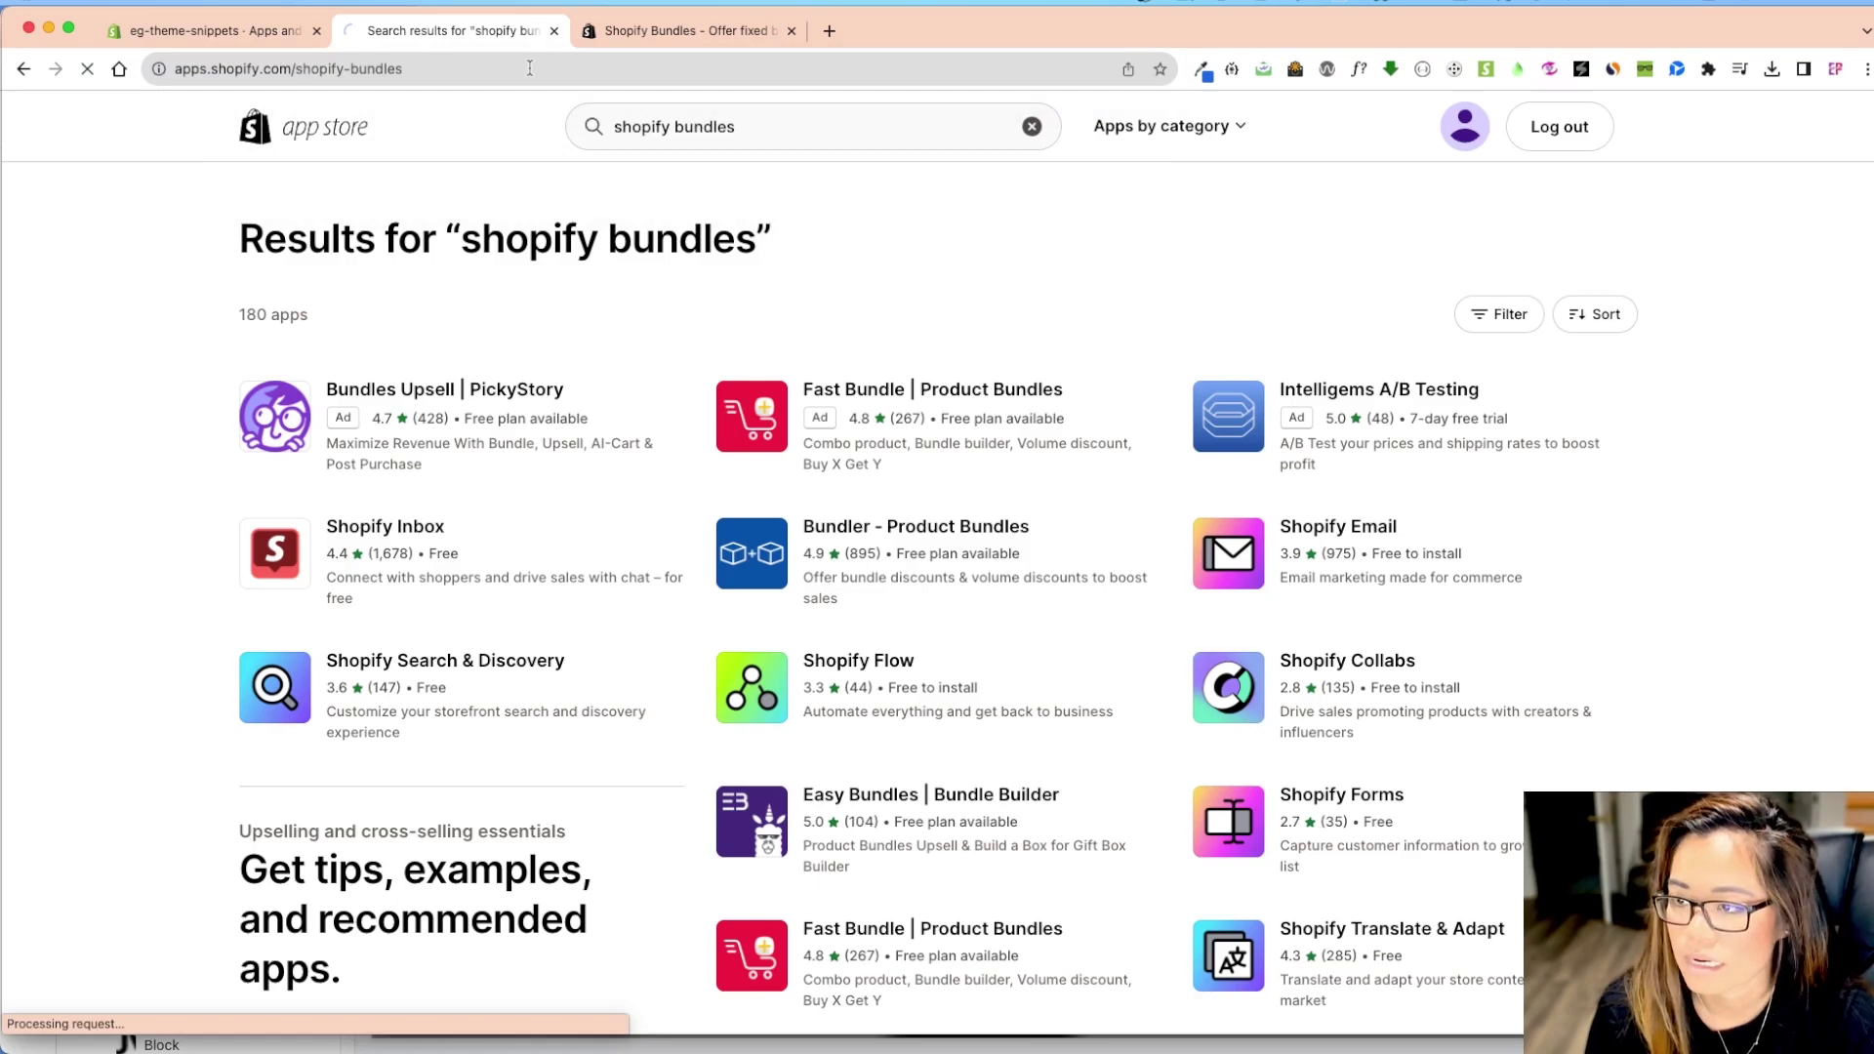
Add Shopify Bundles, continue as the store owner account, and install the Bundles app
click(491, 490)
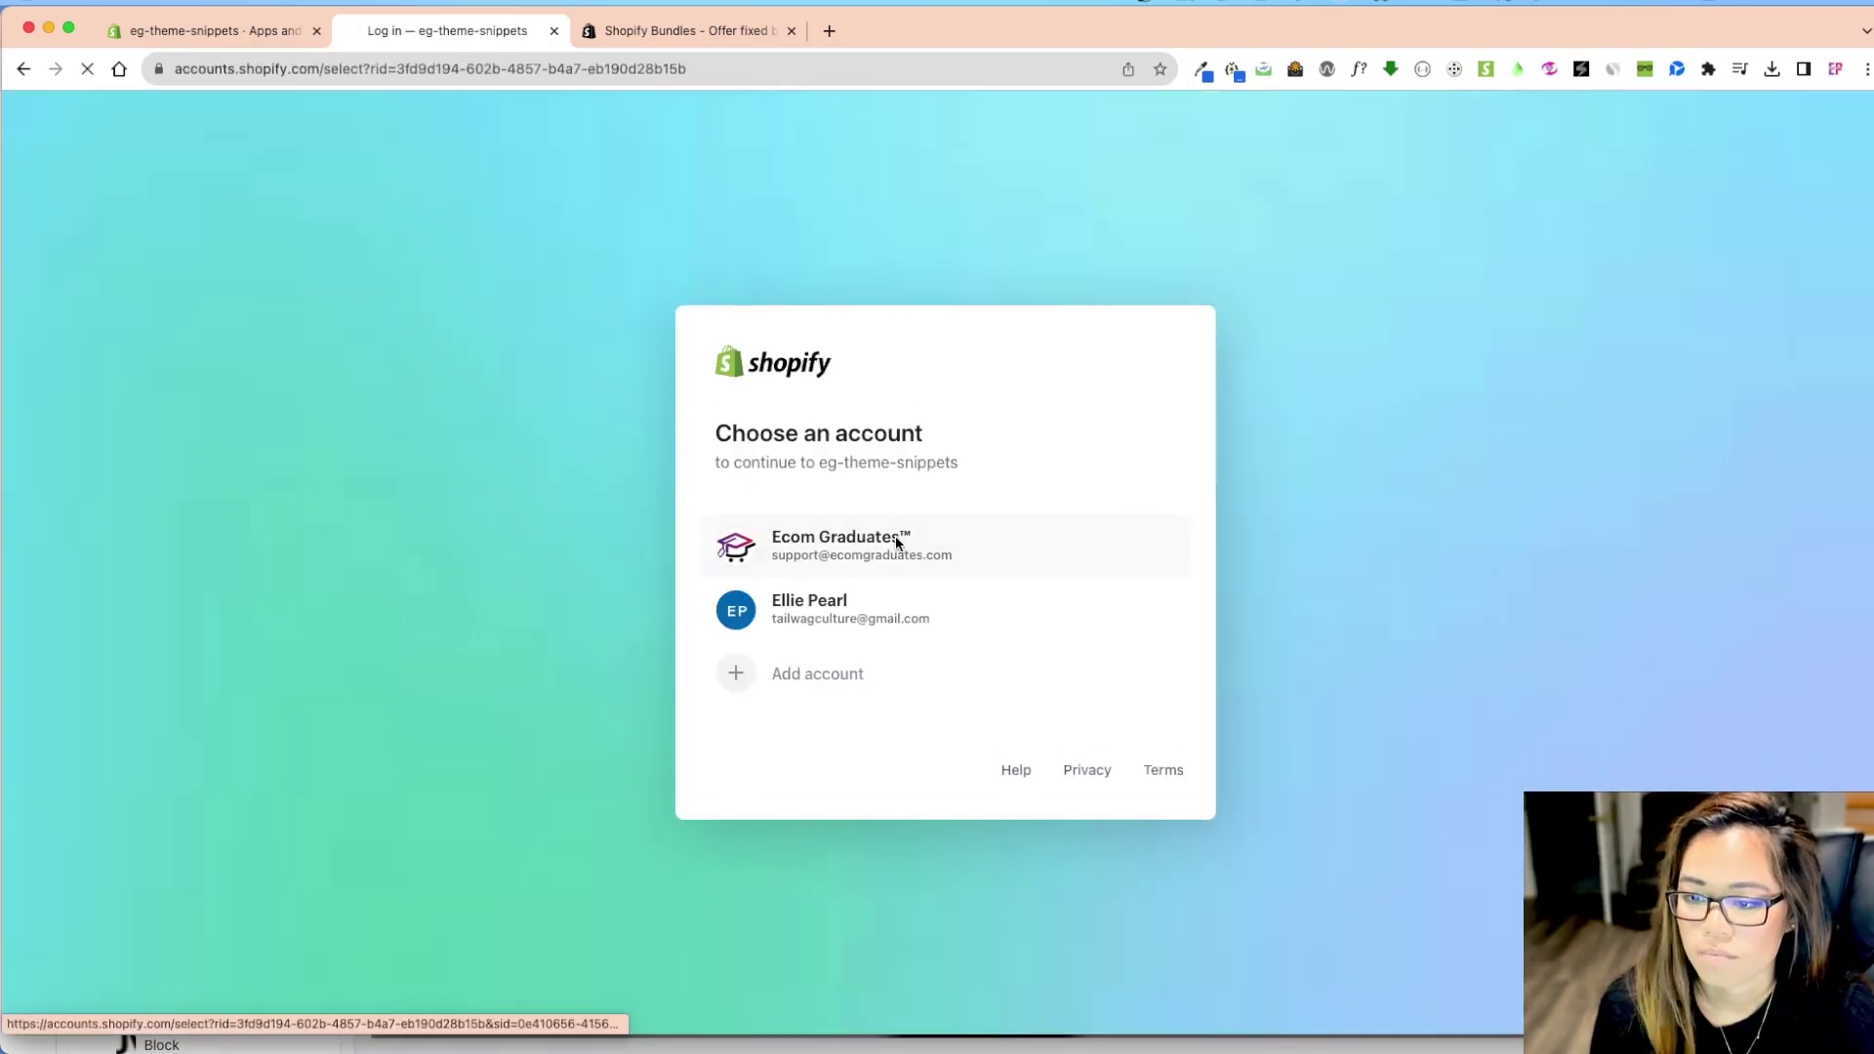
click(894, 539)
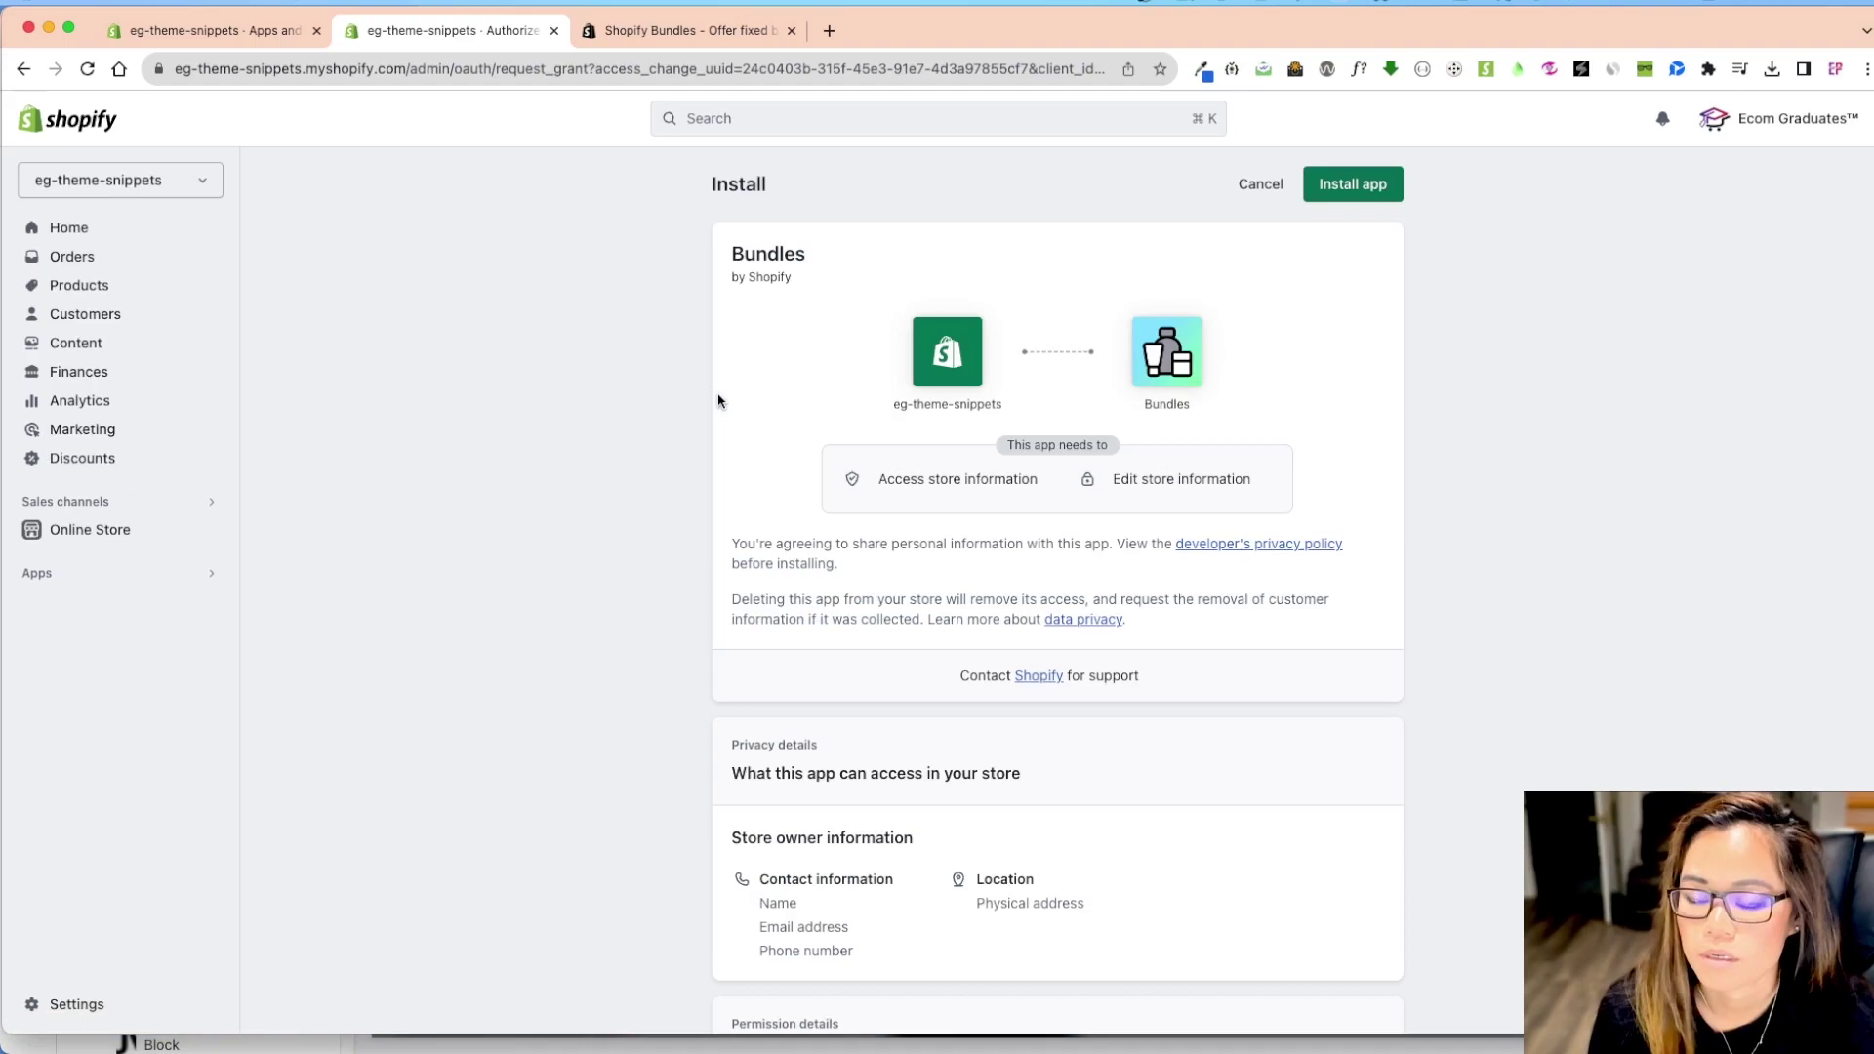
click(1349, 190)
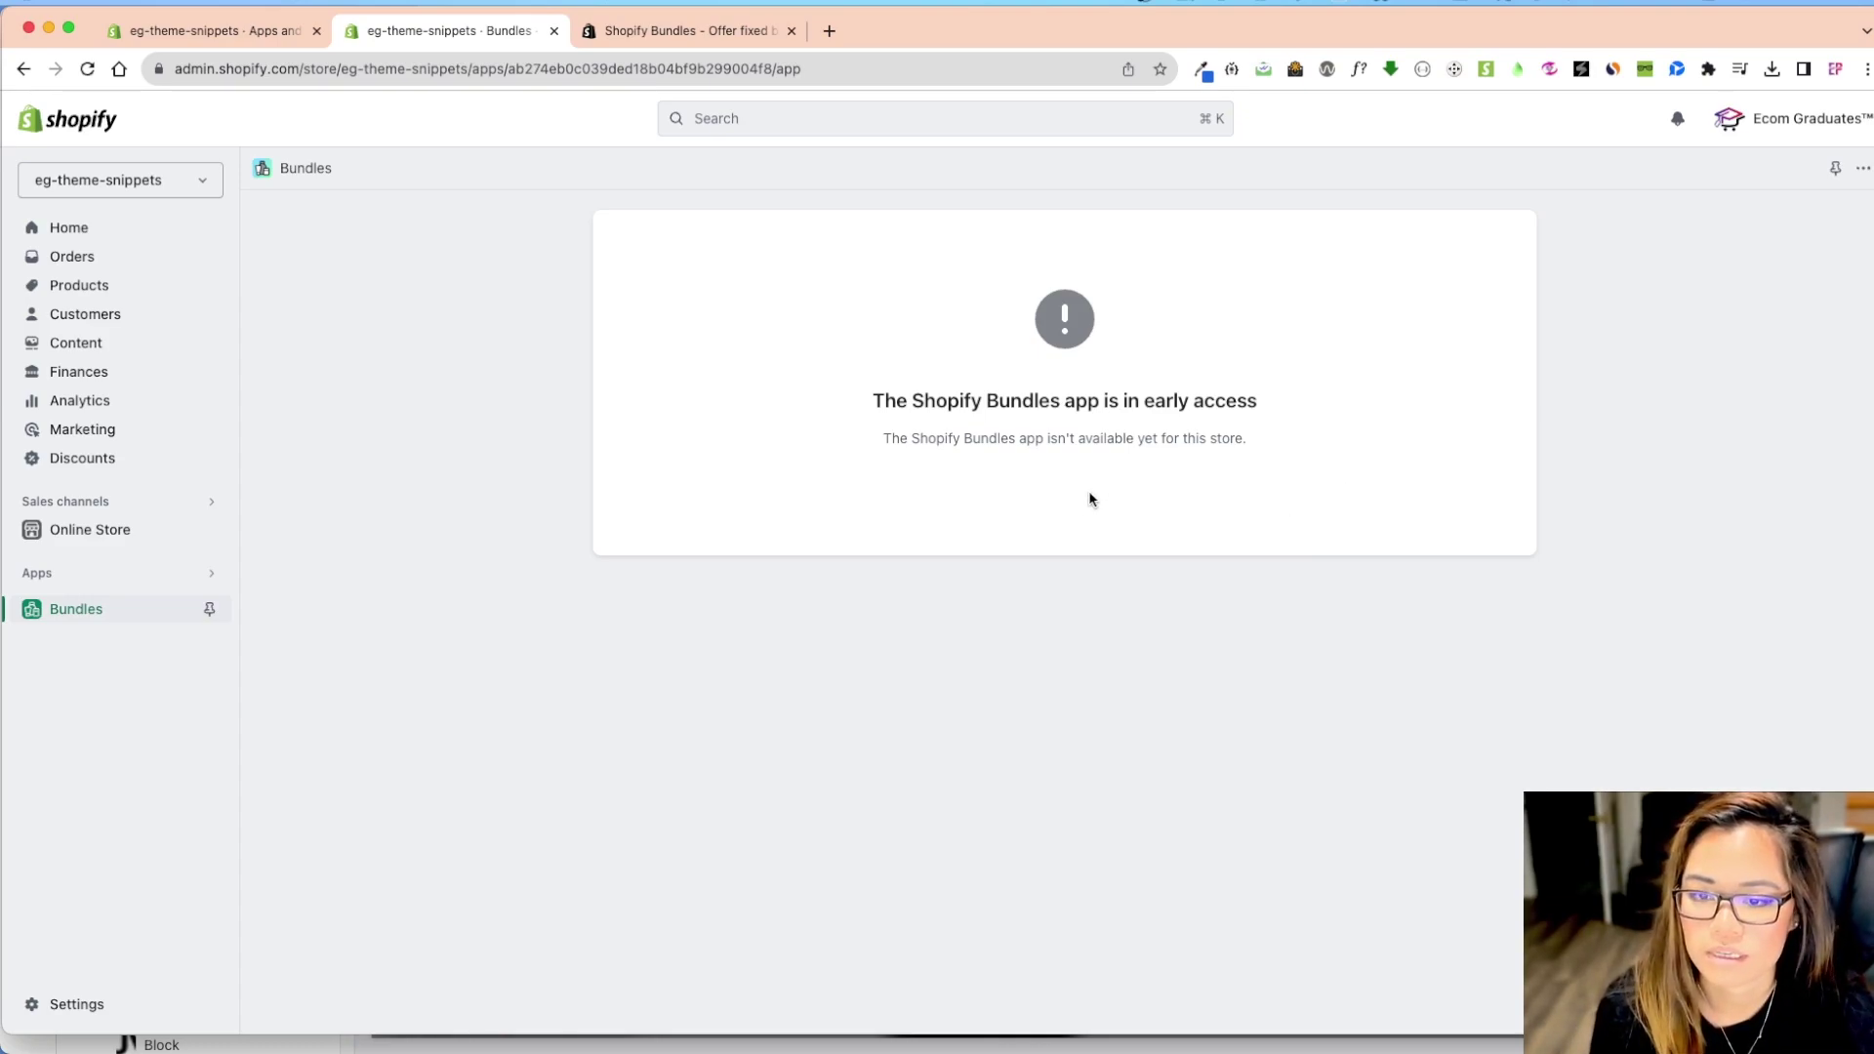
Go to the glellie.myshopify.com admin and launch the installed Bundles app from the apps list
click(459, 66)
text(glellie.myshopify.com/admin)
key(Return)
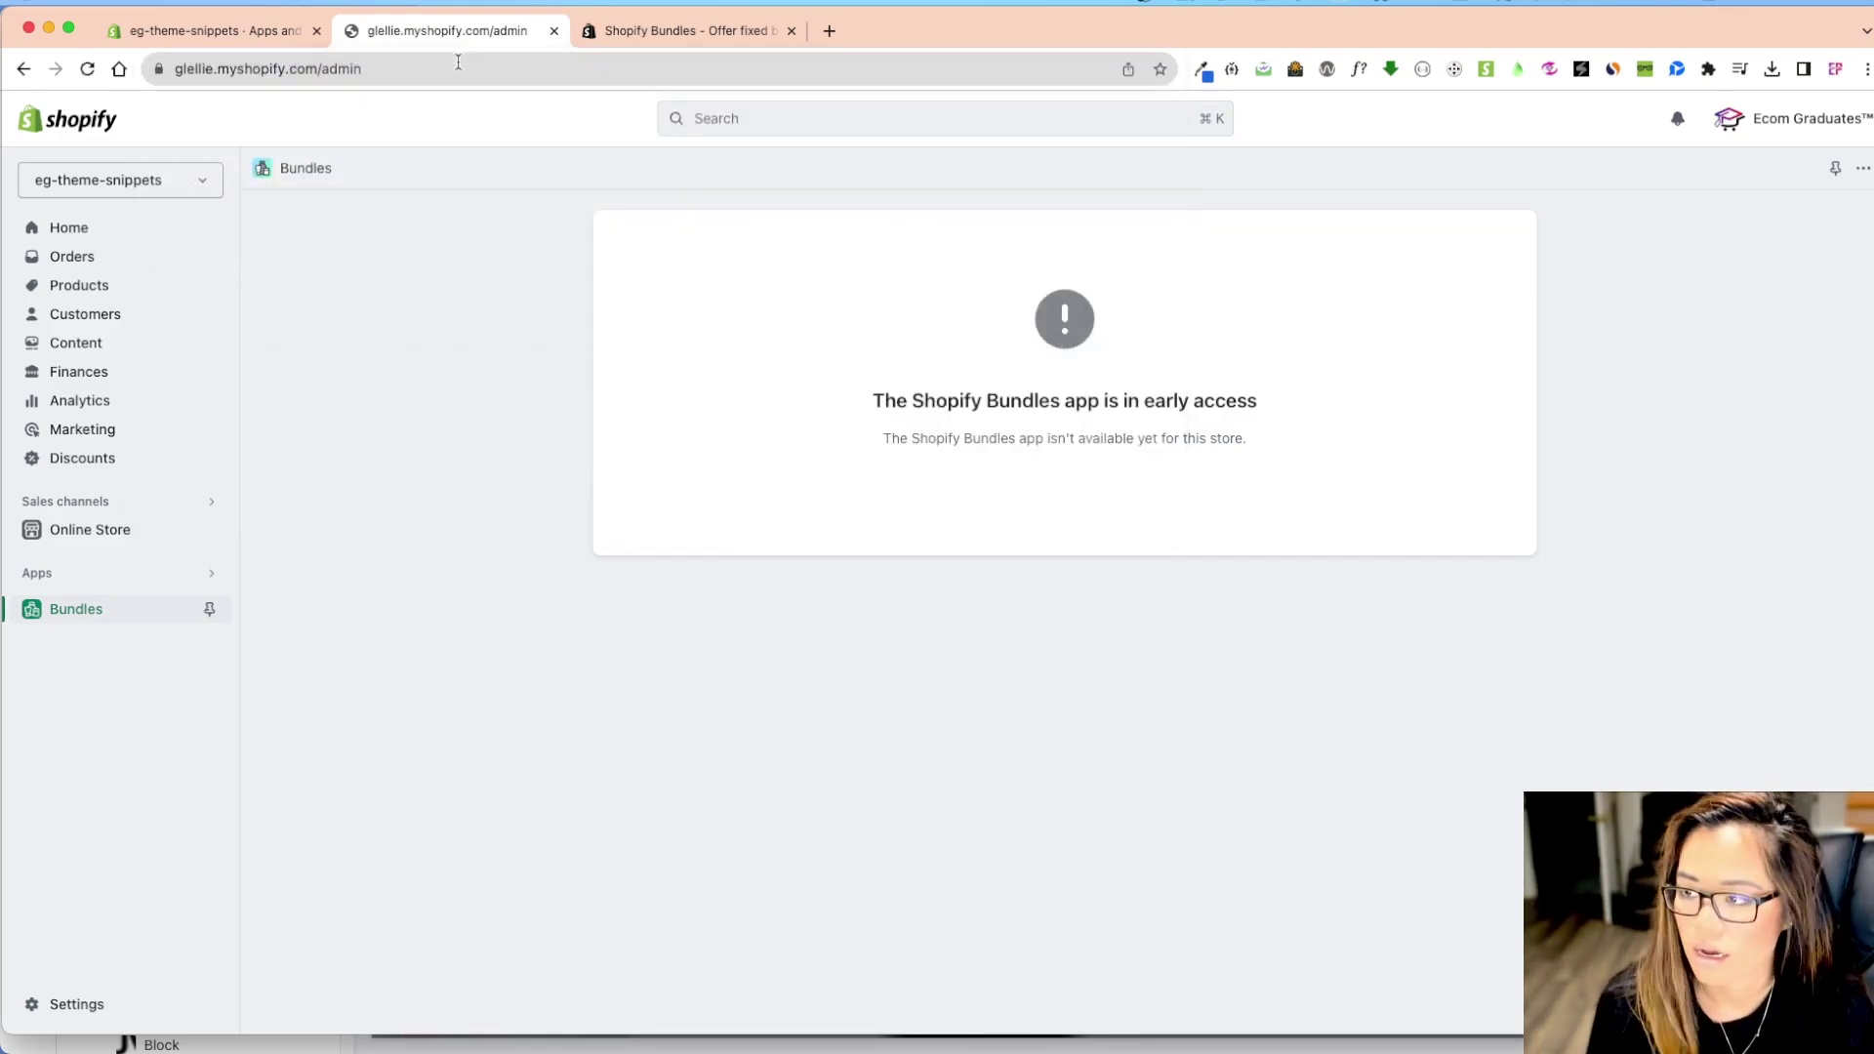
click(113, 377)
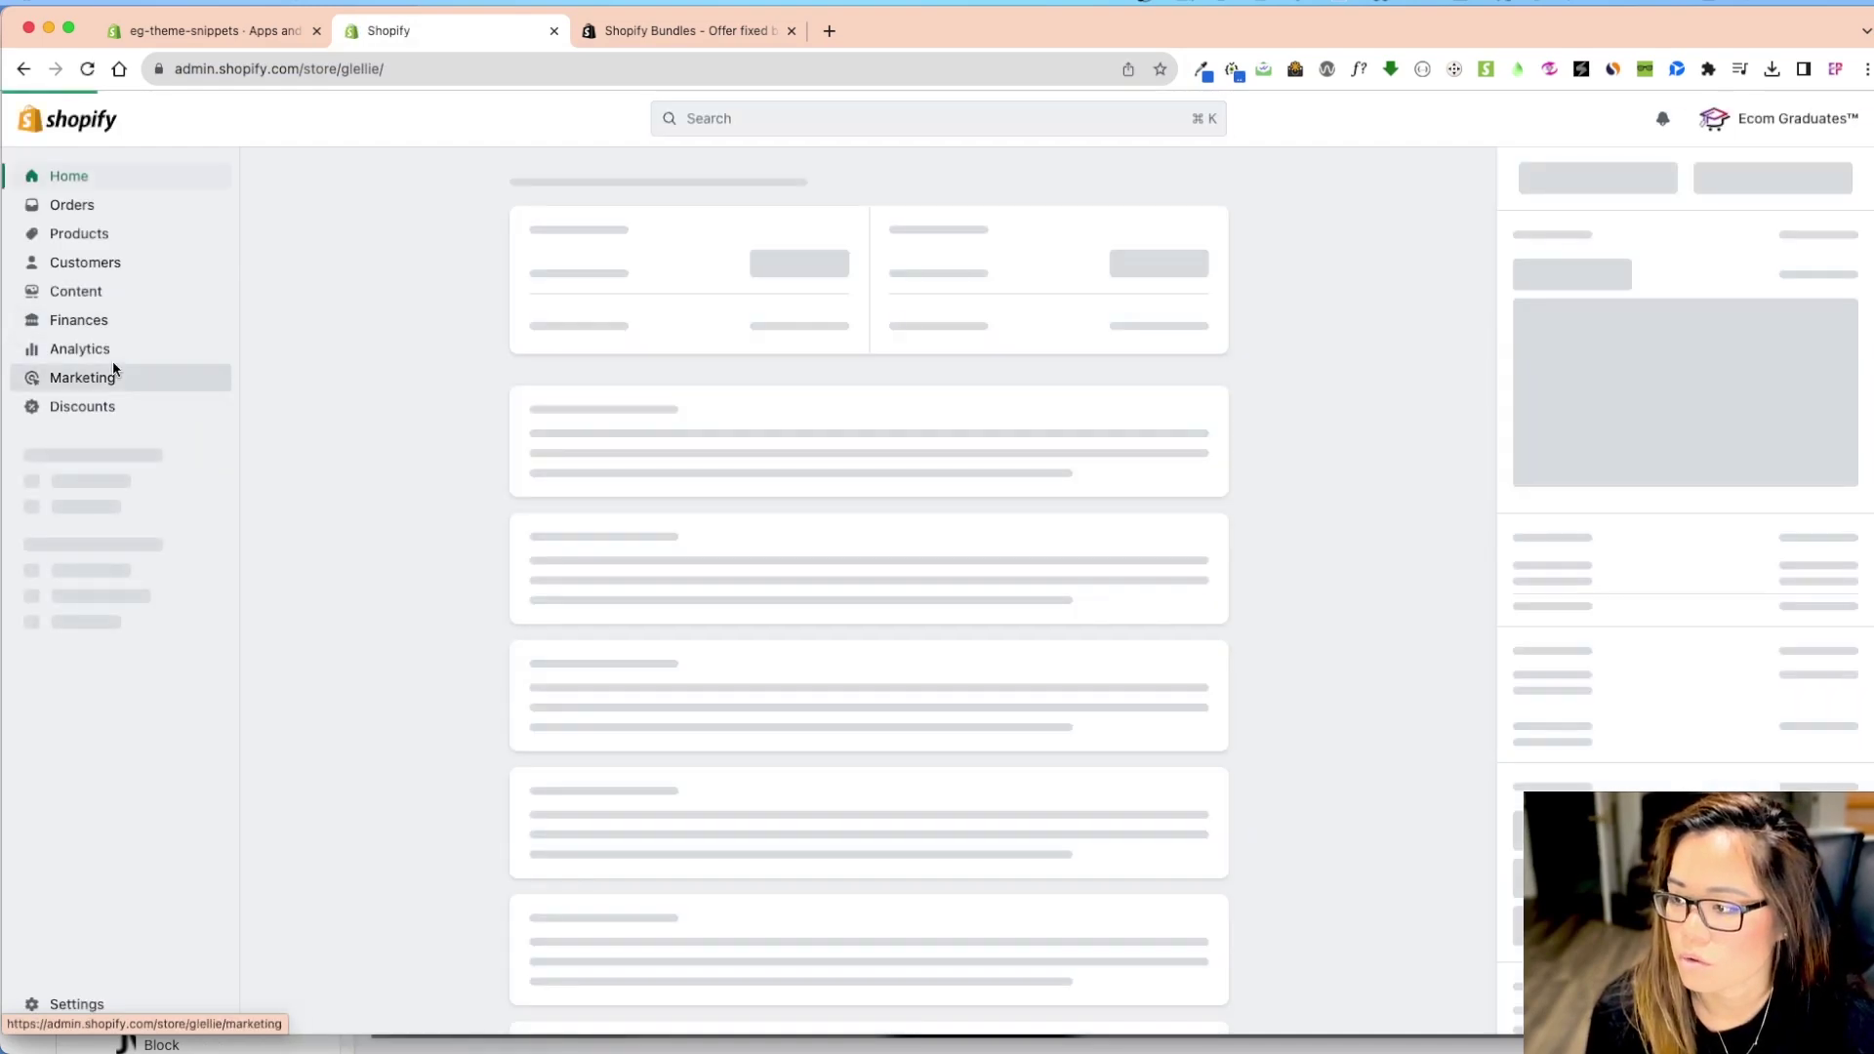
click(113, 595)
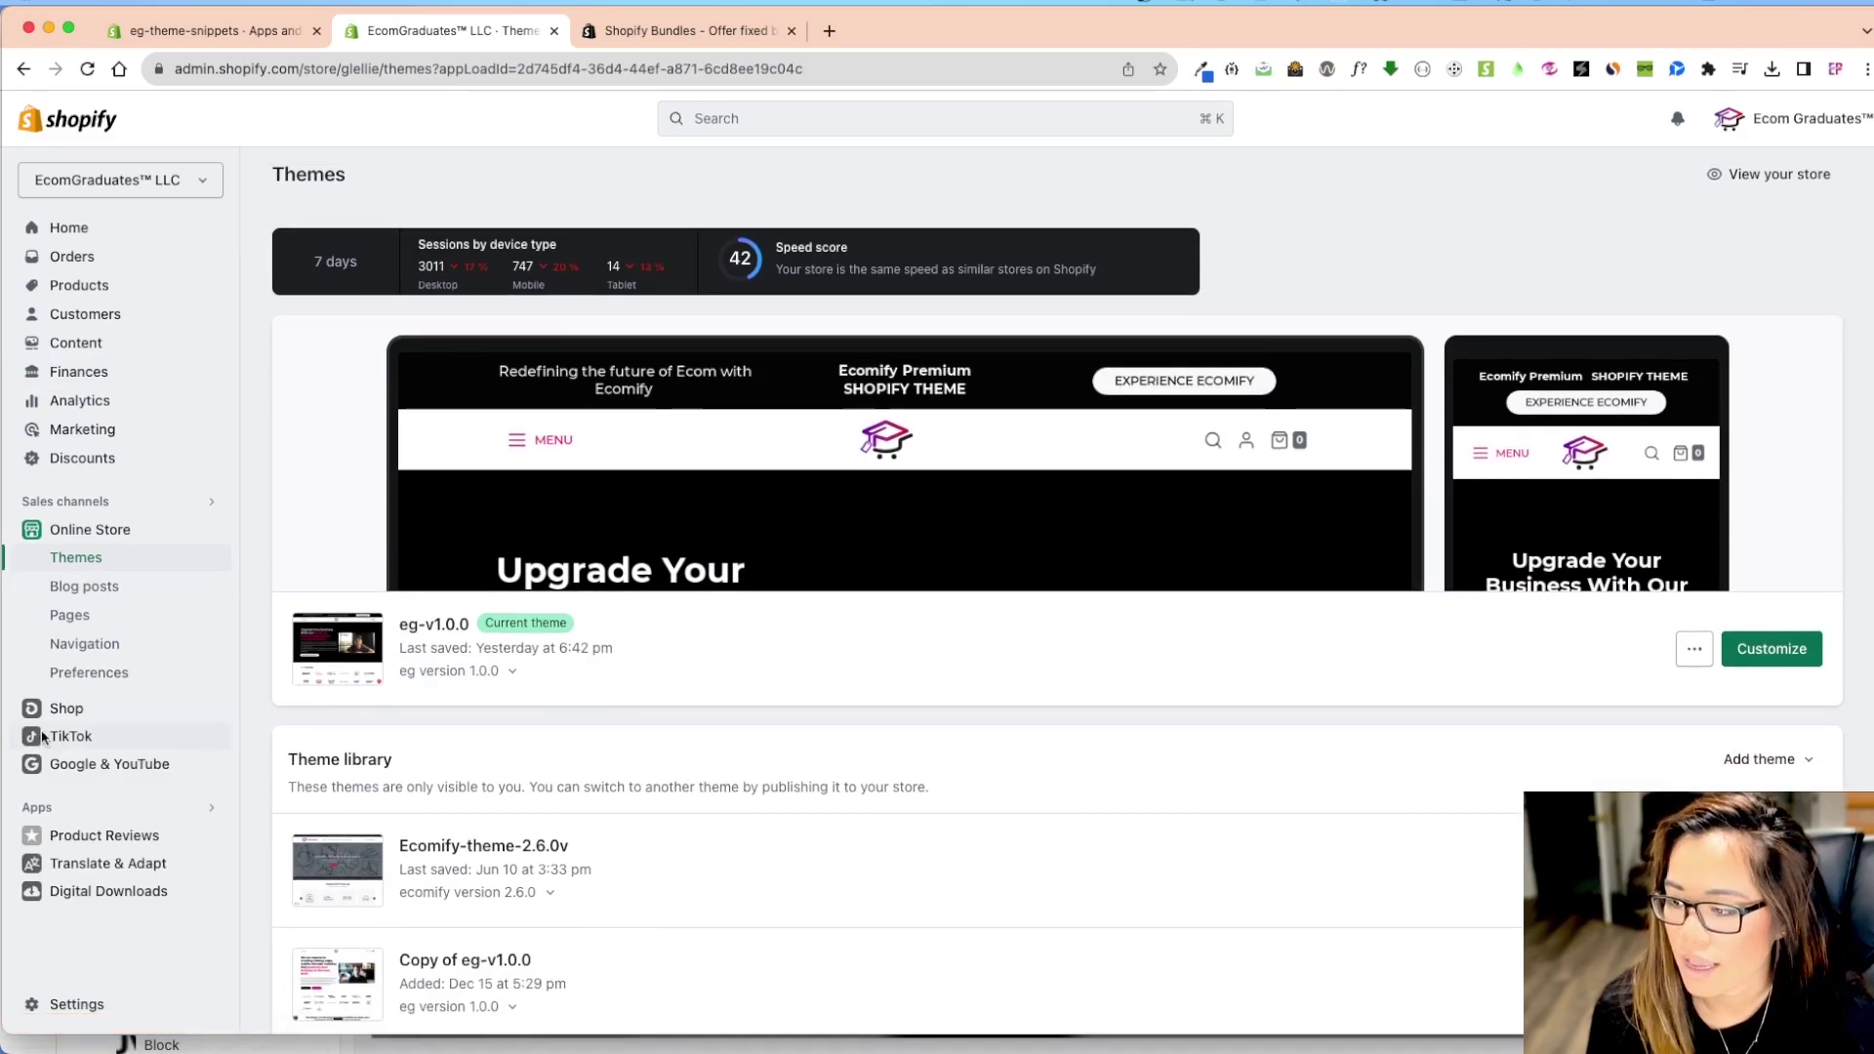
click(78, 802)
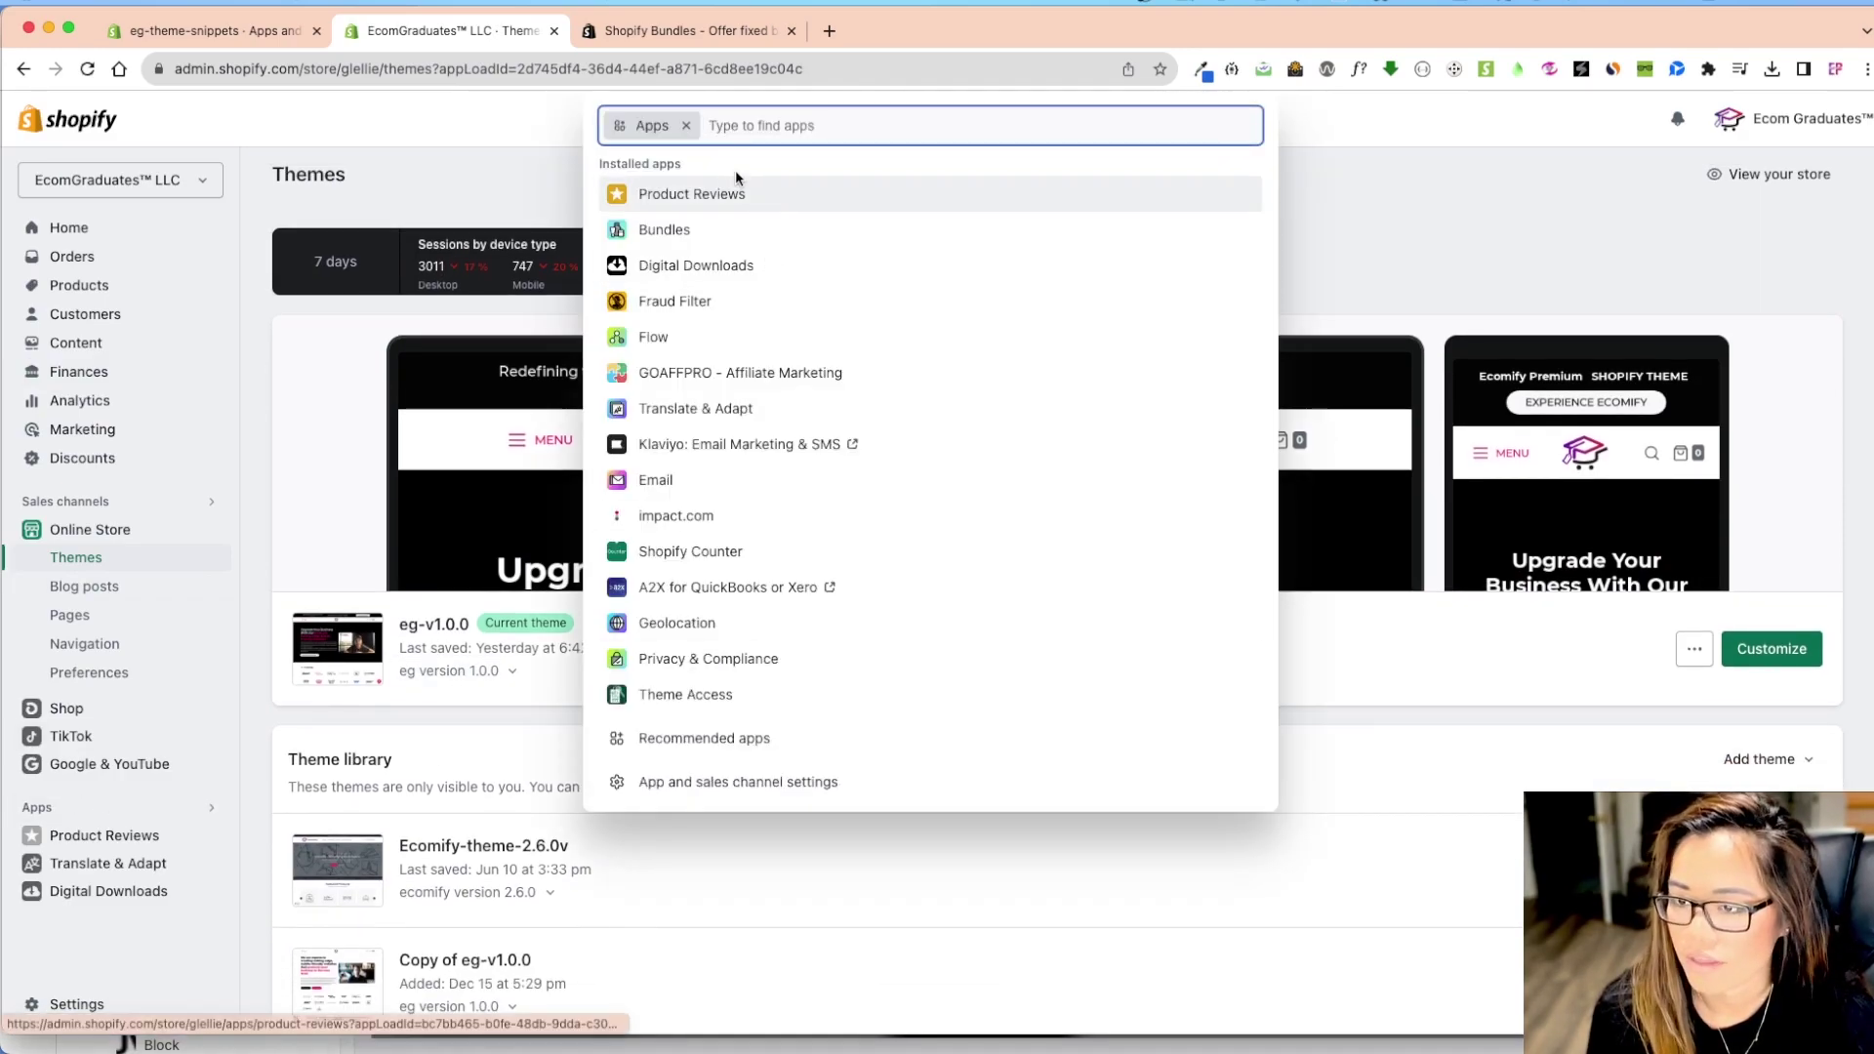
click(688, 231)
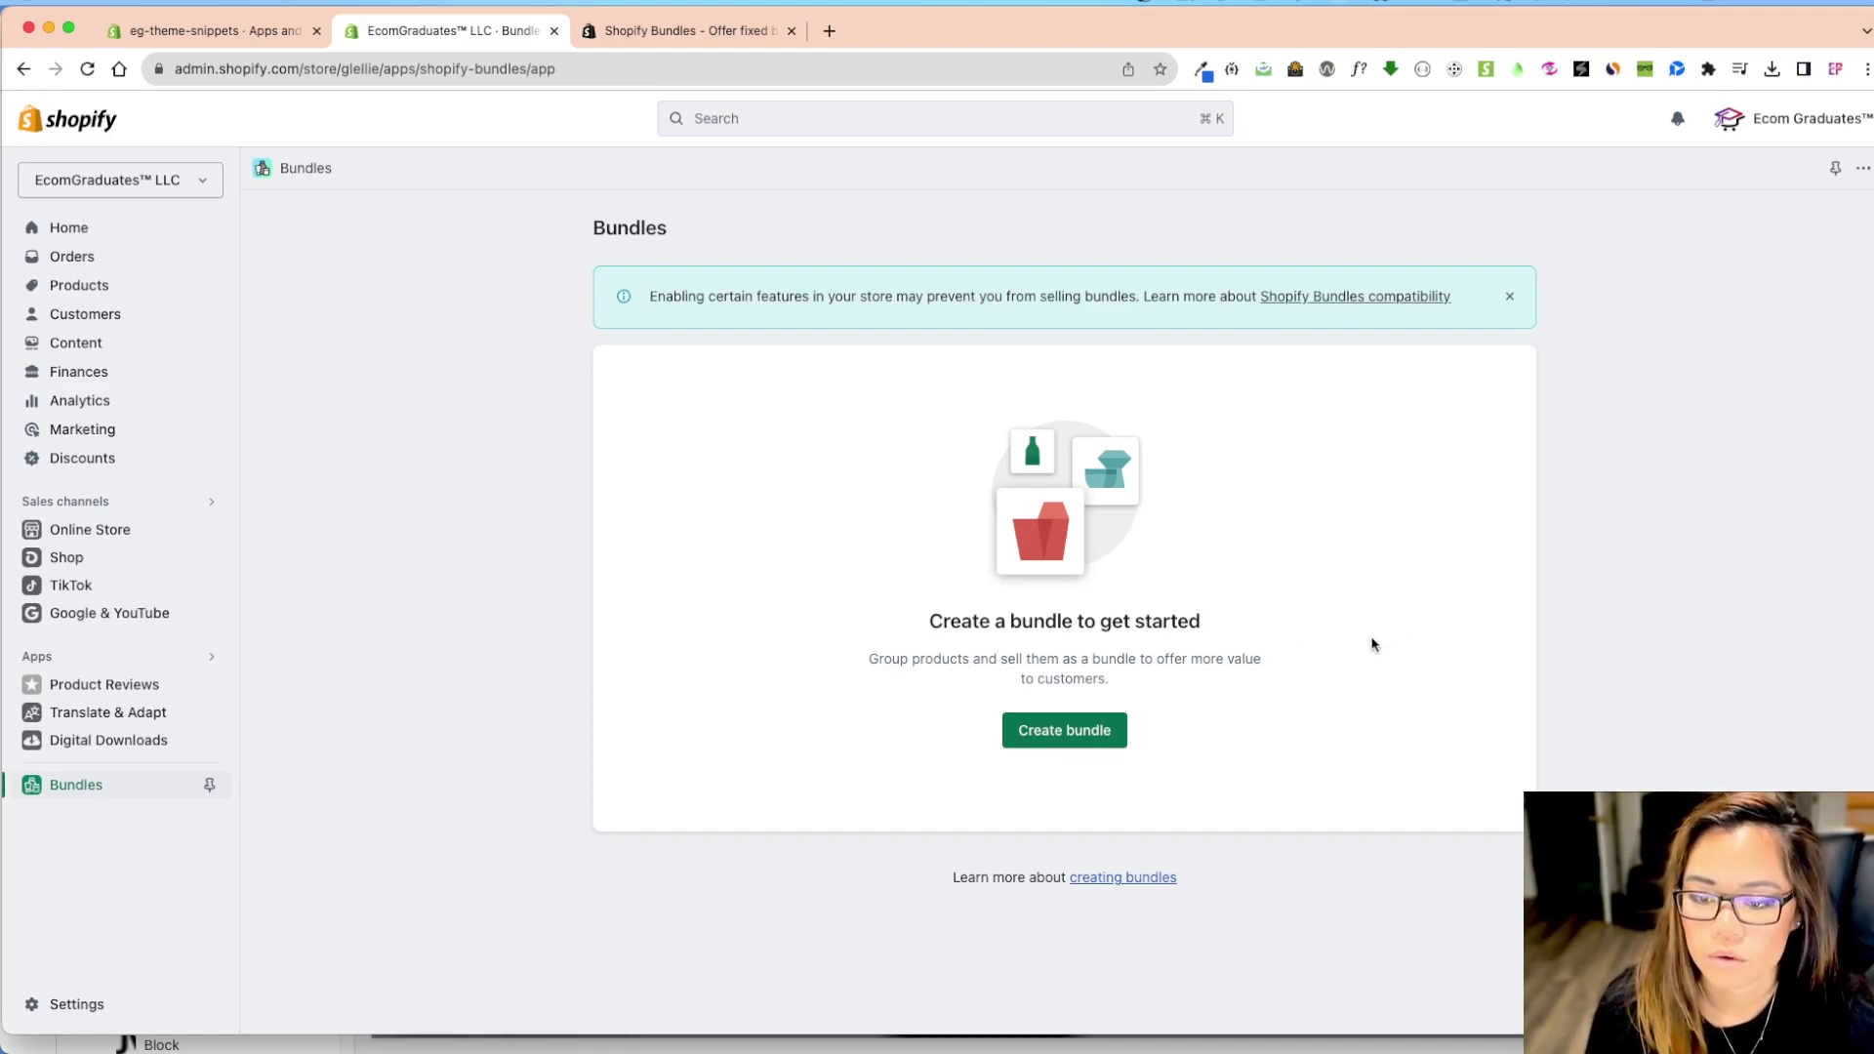
Create a new bundle and title it 'Mix and Match'
click(1087, 734)
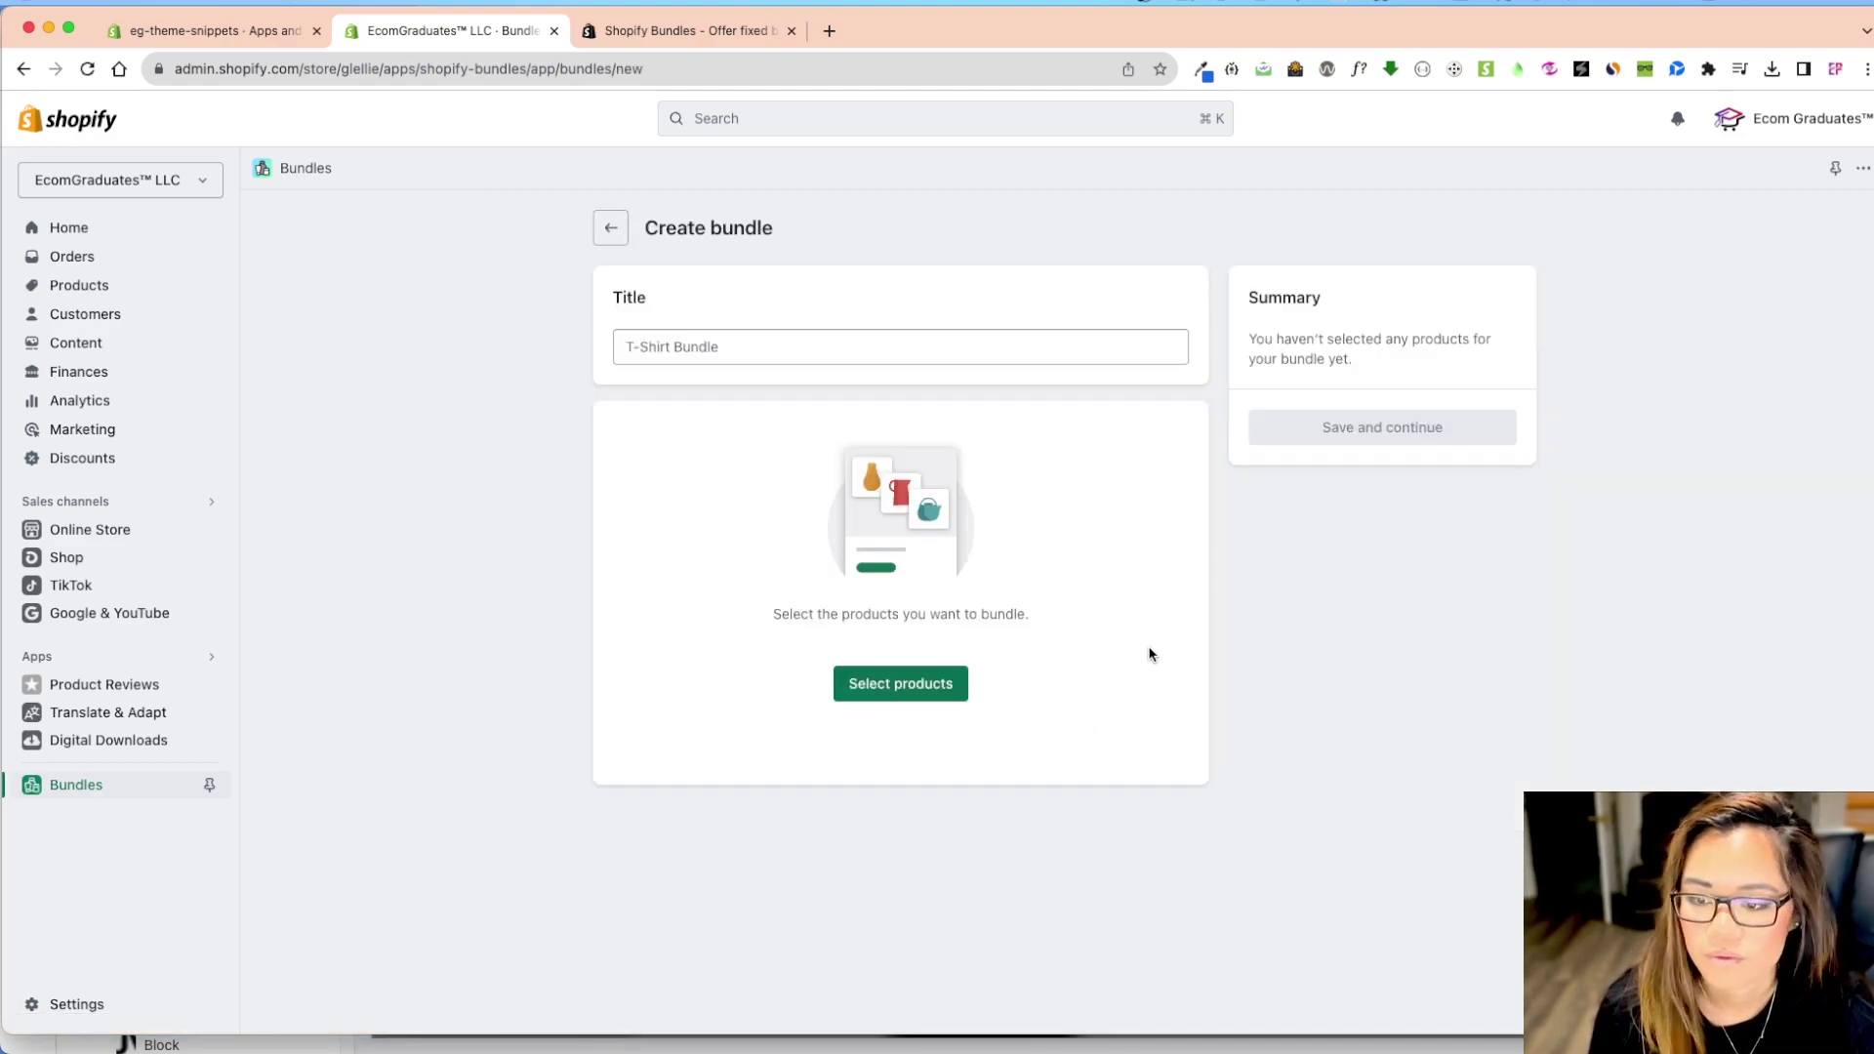
click(728, 344)
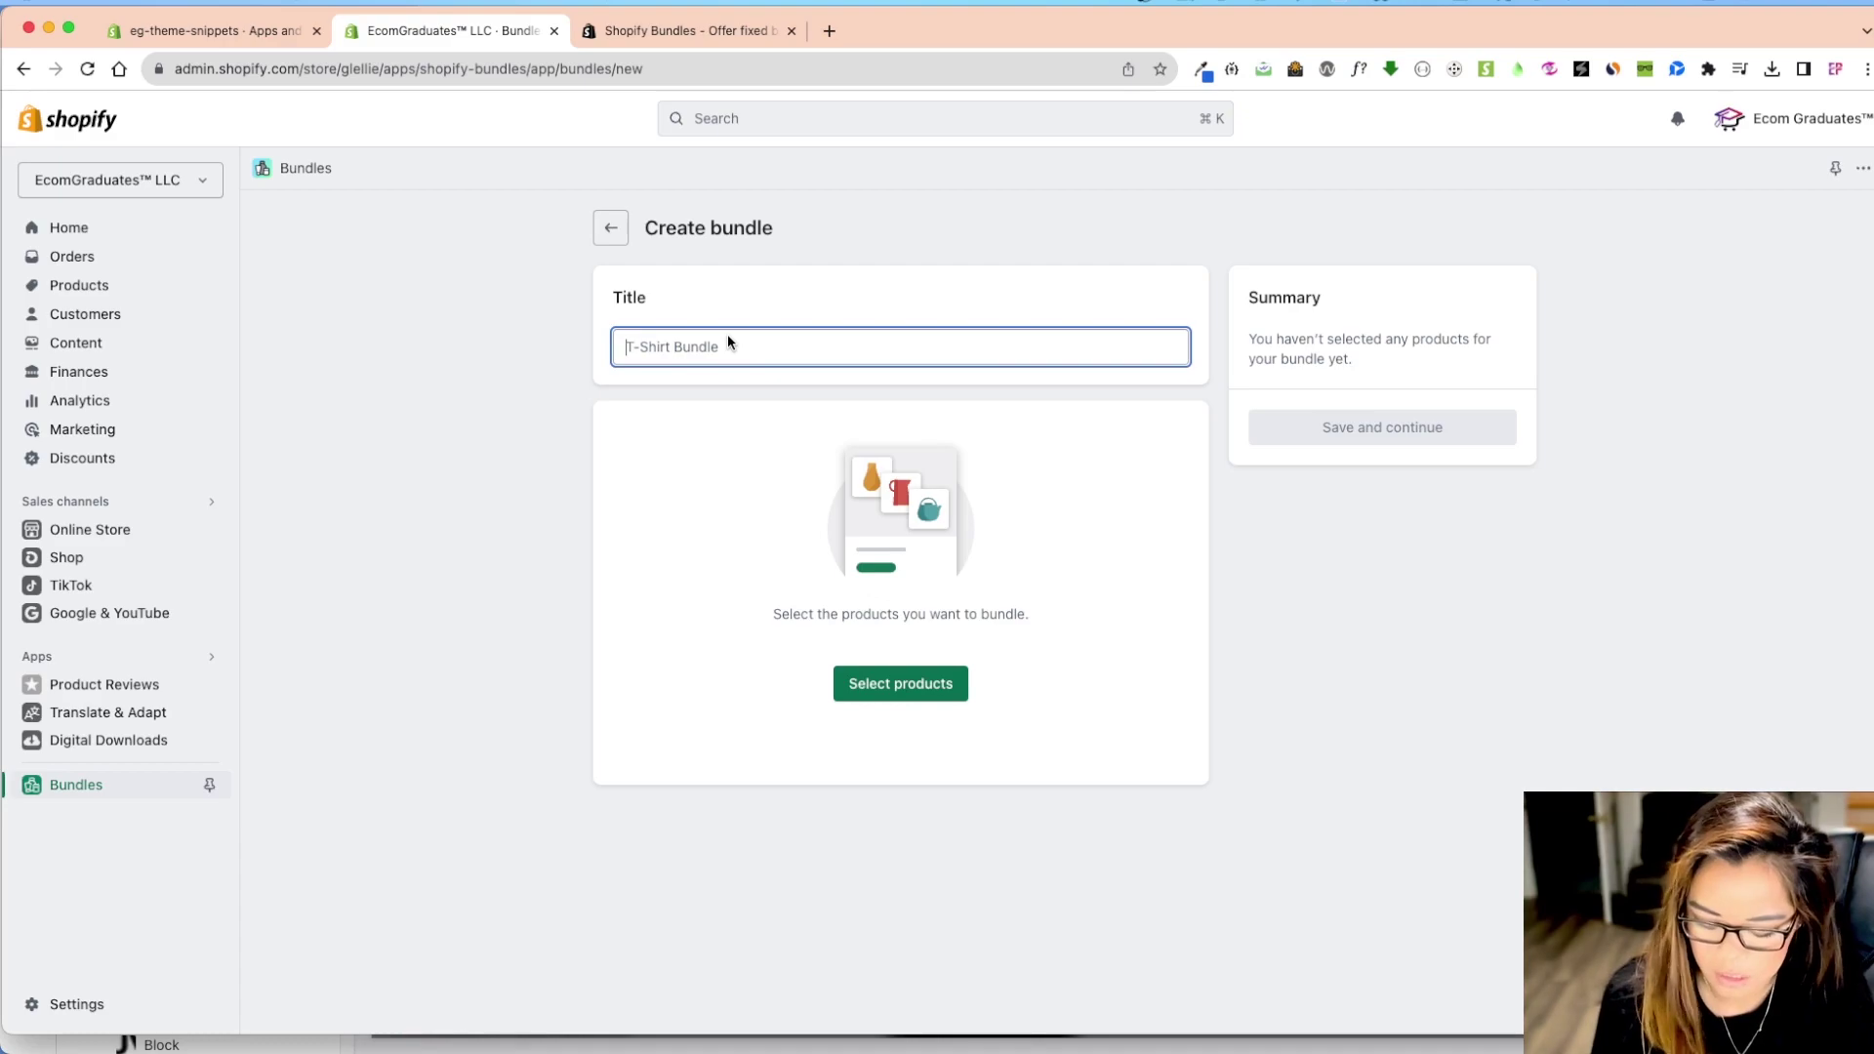
text(MIx and Match)
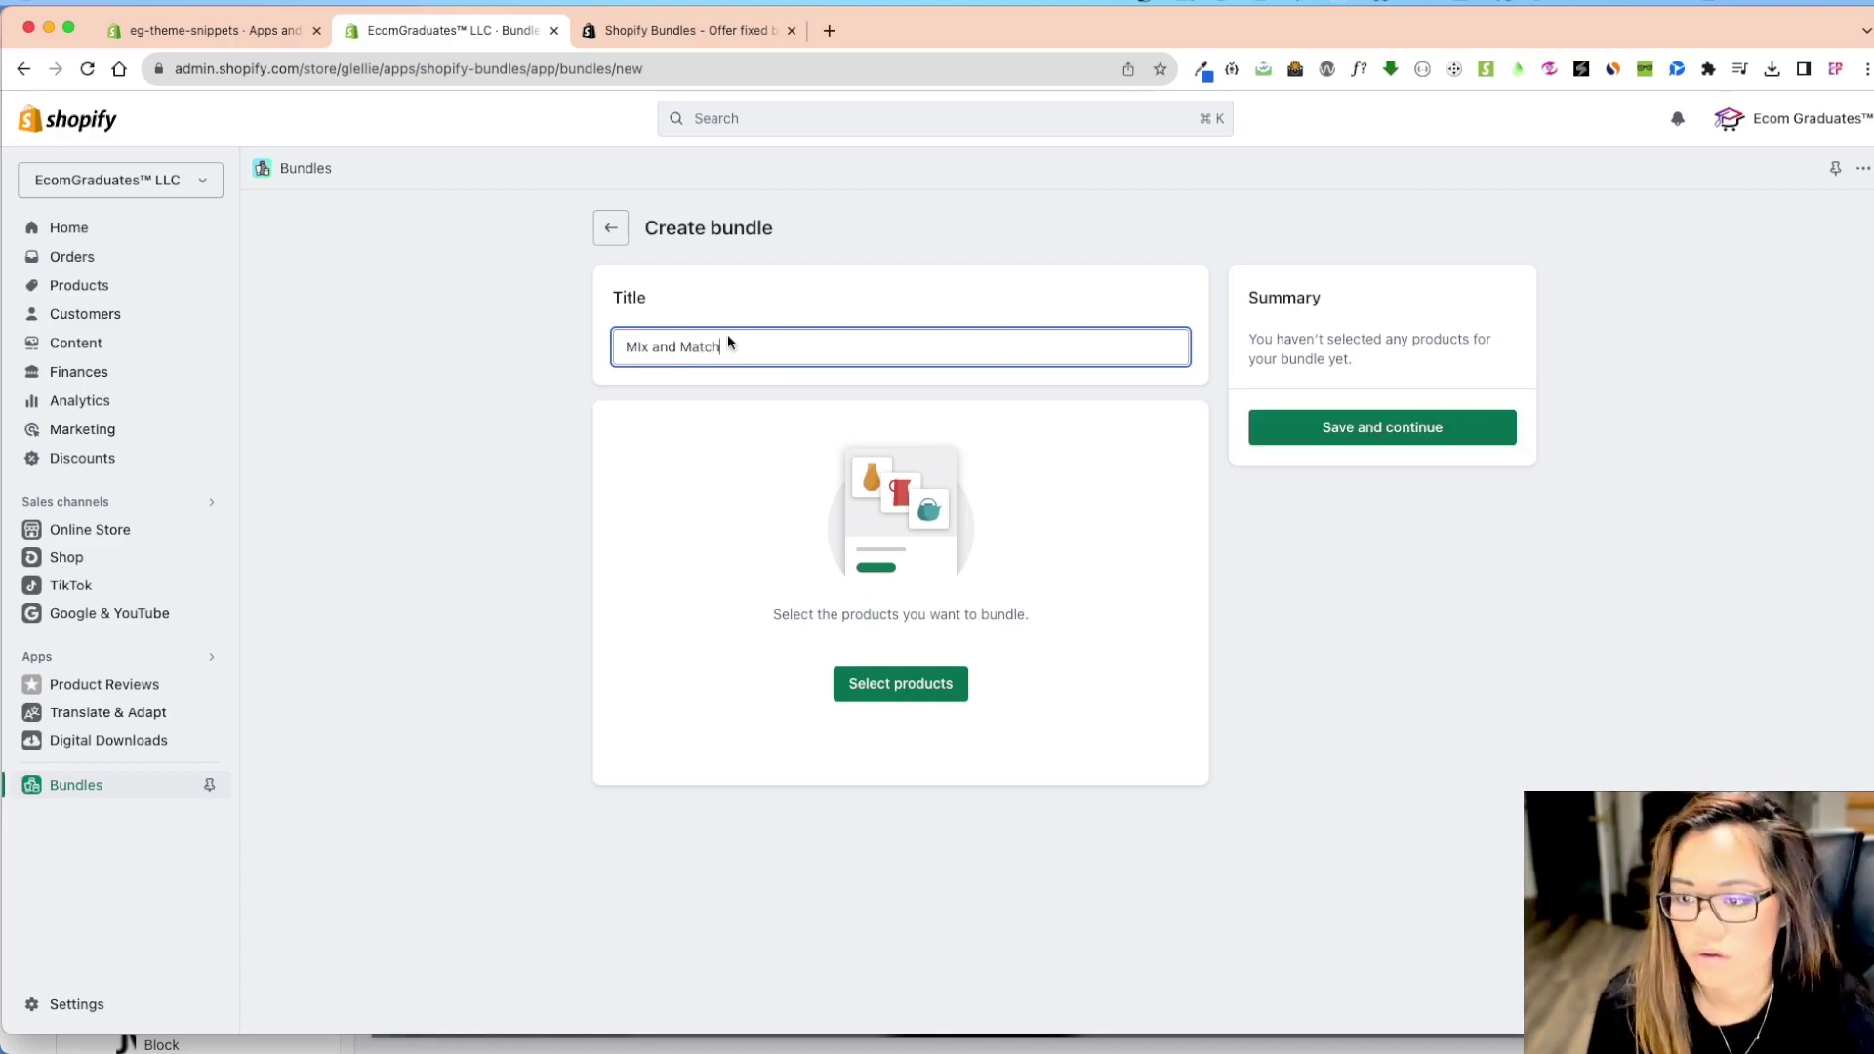
click(1105, 743)
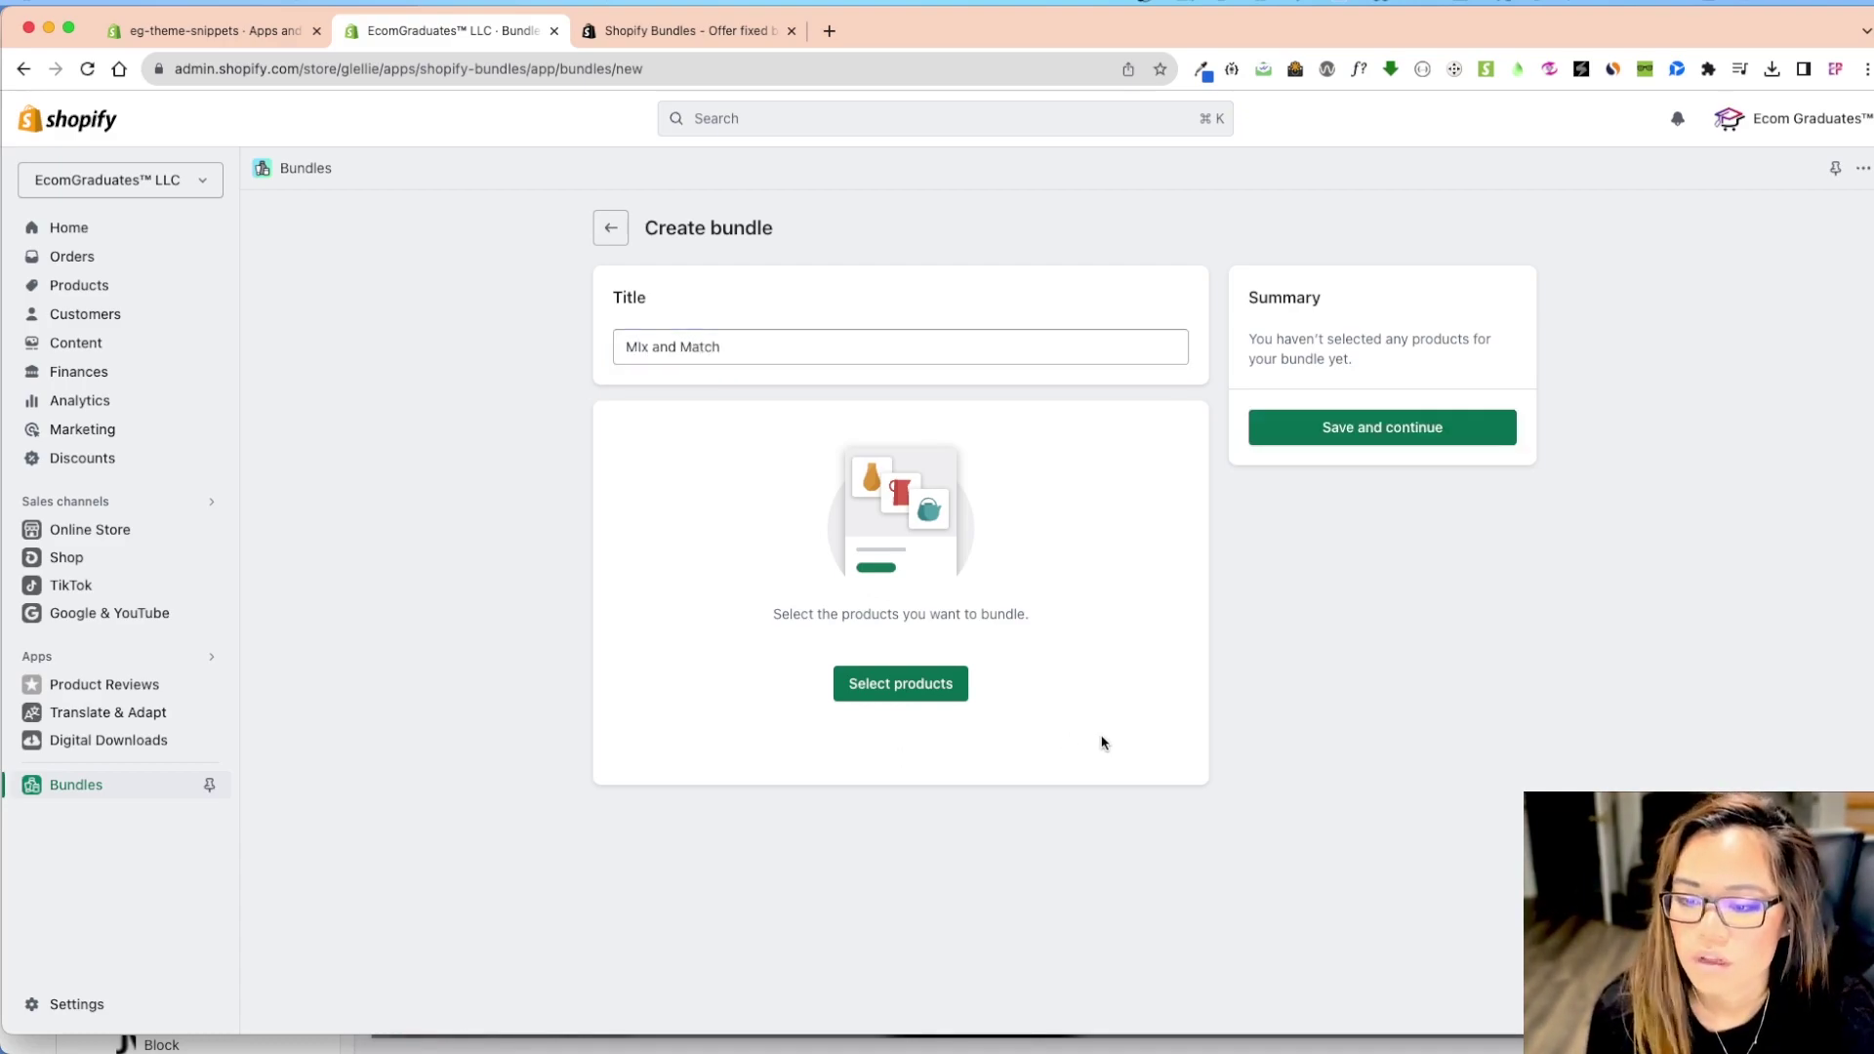
Pick Accordion Footer, Advanced Announcement Bar and Animated Stories for the bundle
click(927, 693)
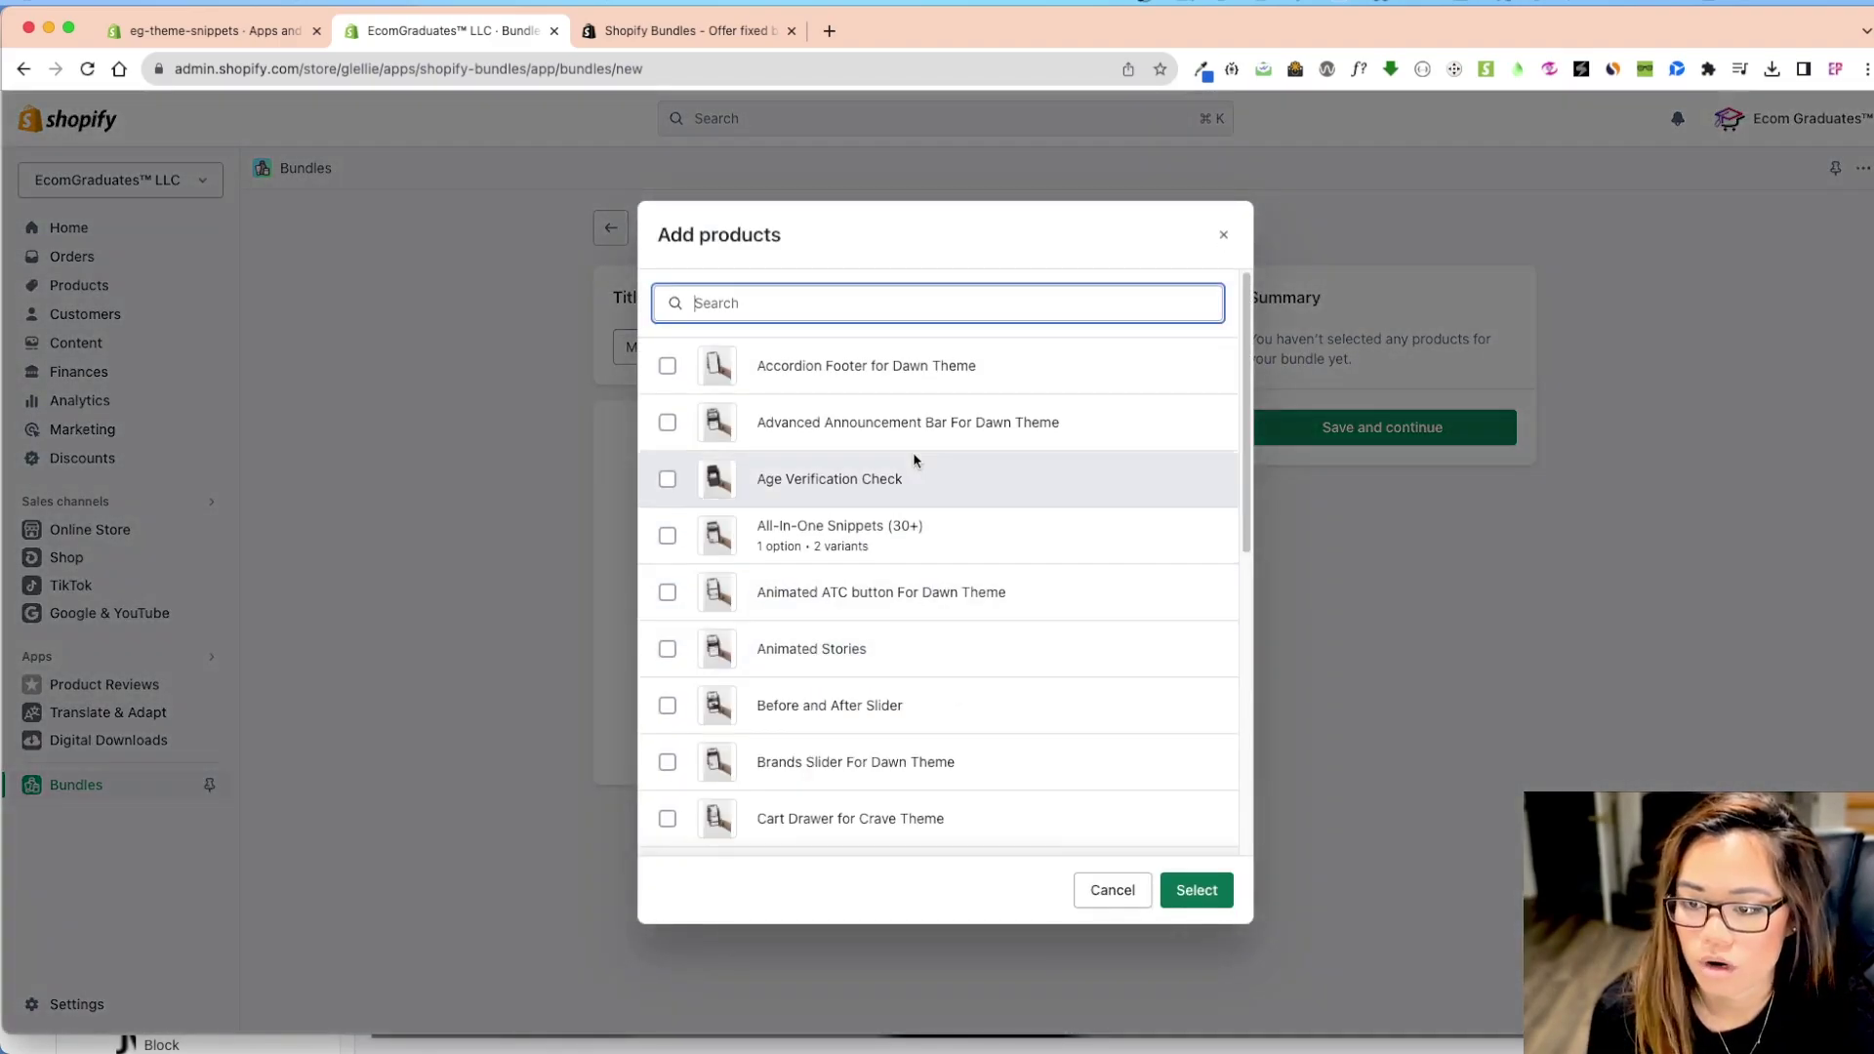
click(912, 365)
click(912, 421)
click(912, 664)
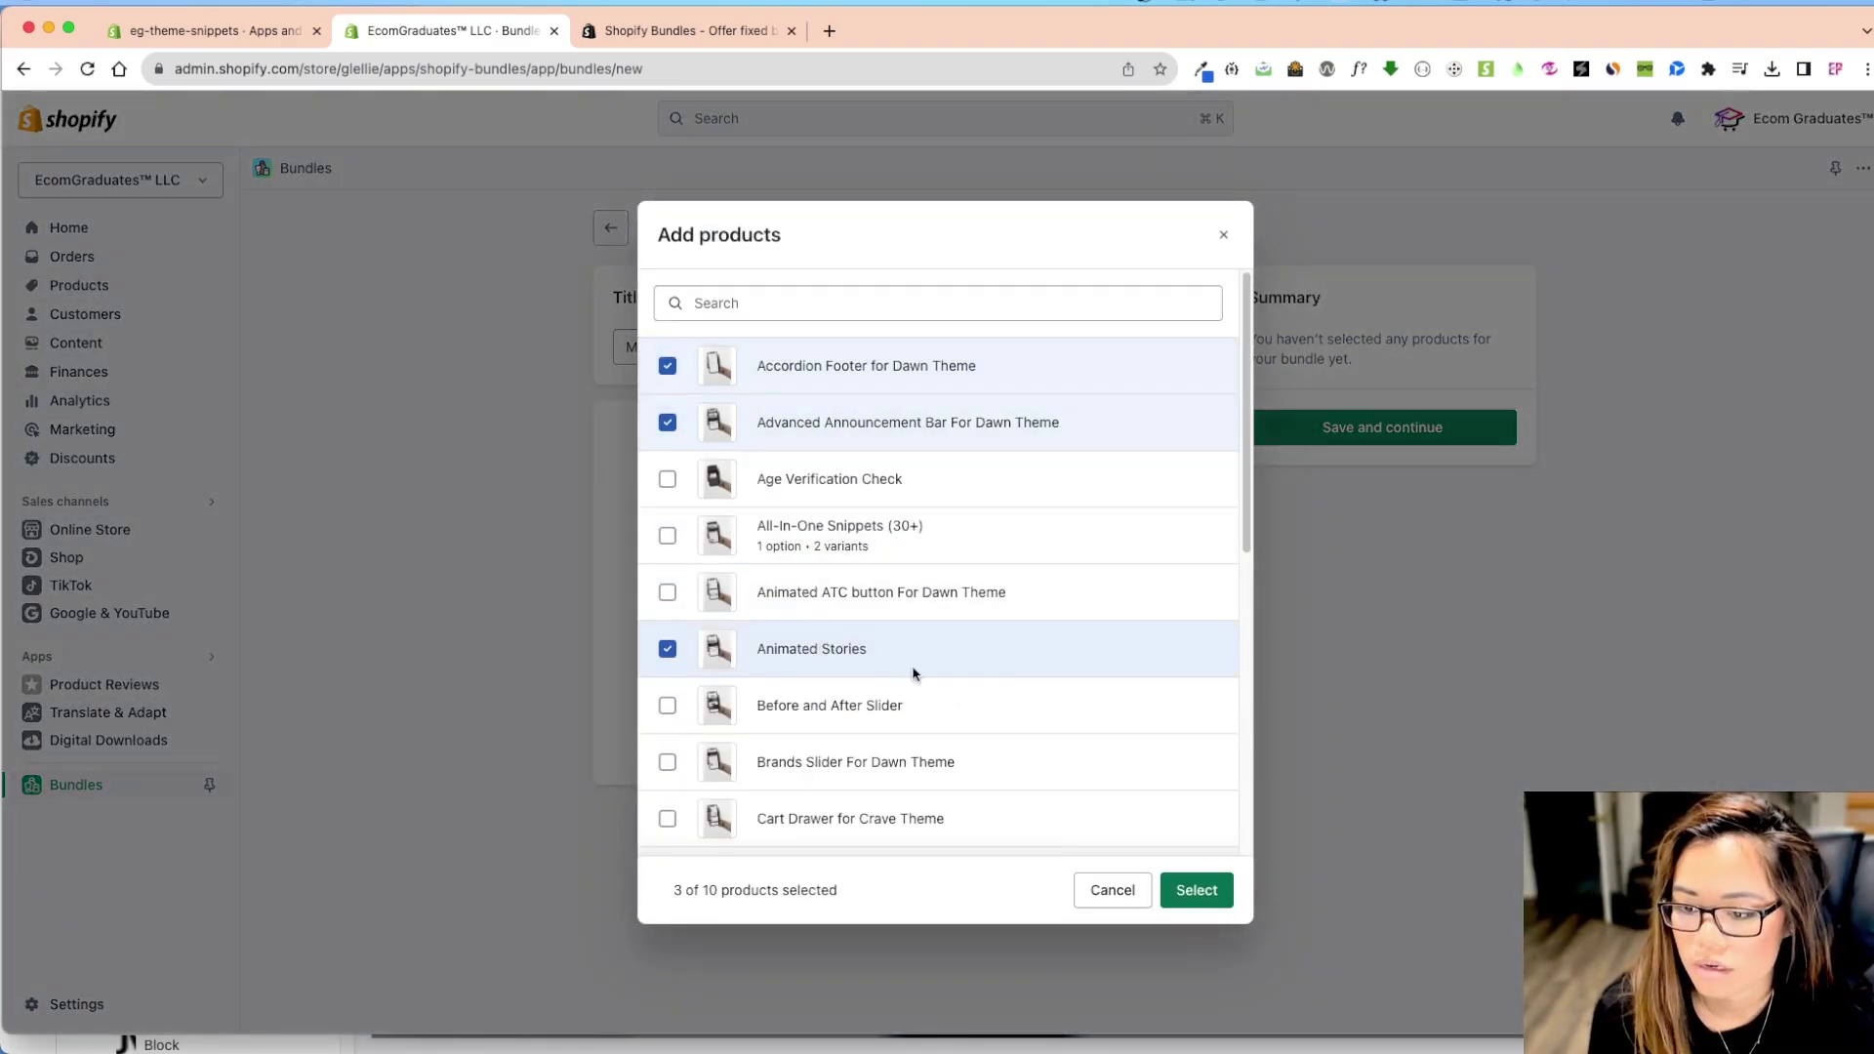
scroll(929, 694, down, 5)
scroll(916, 609, up, 4)
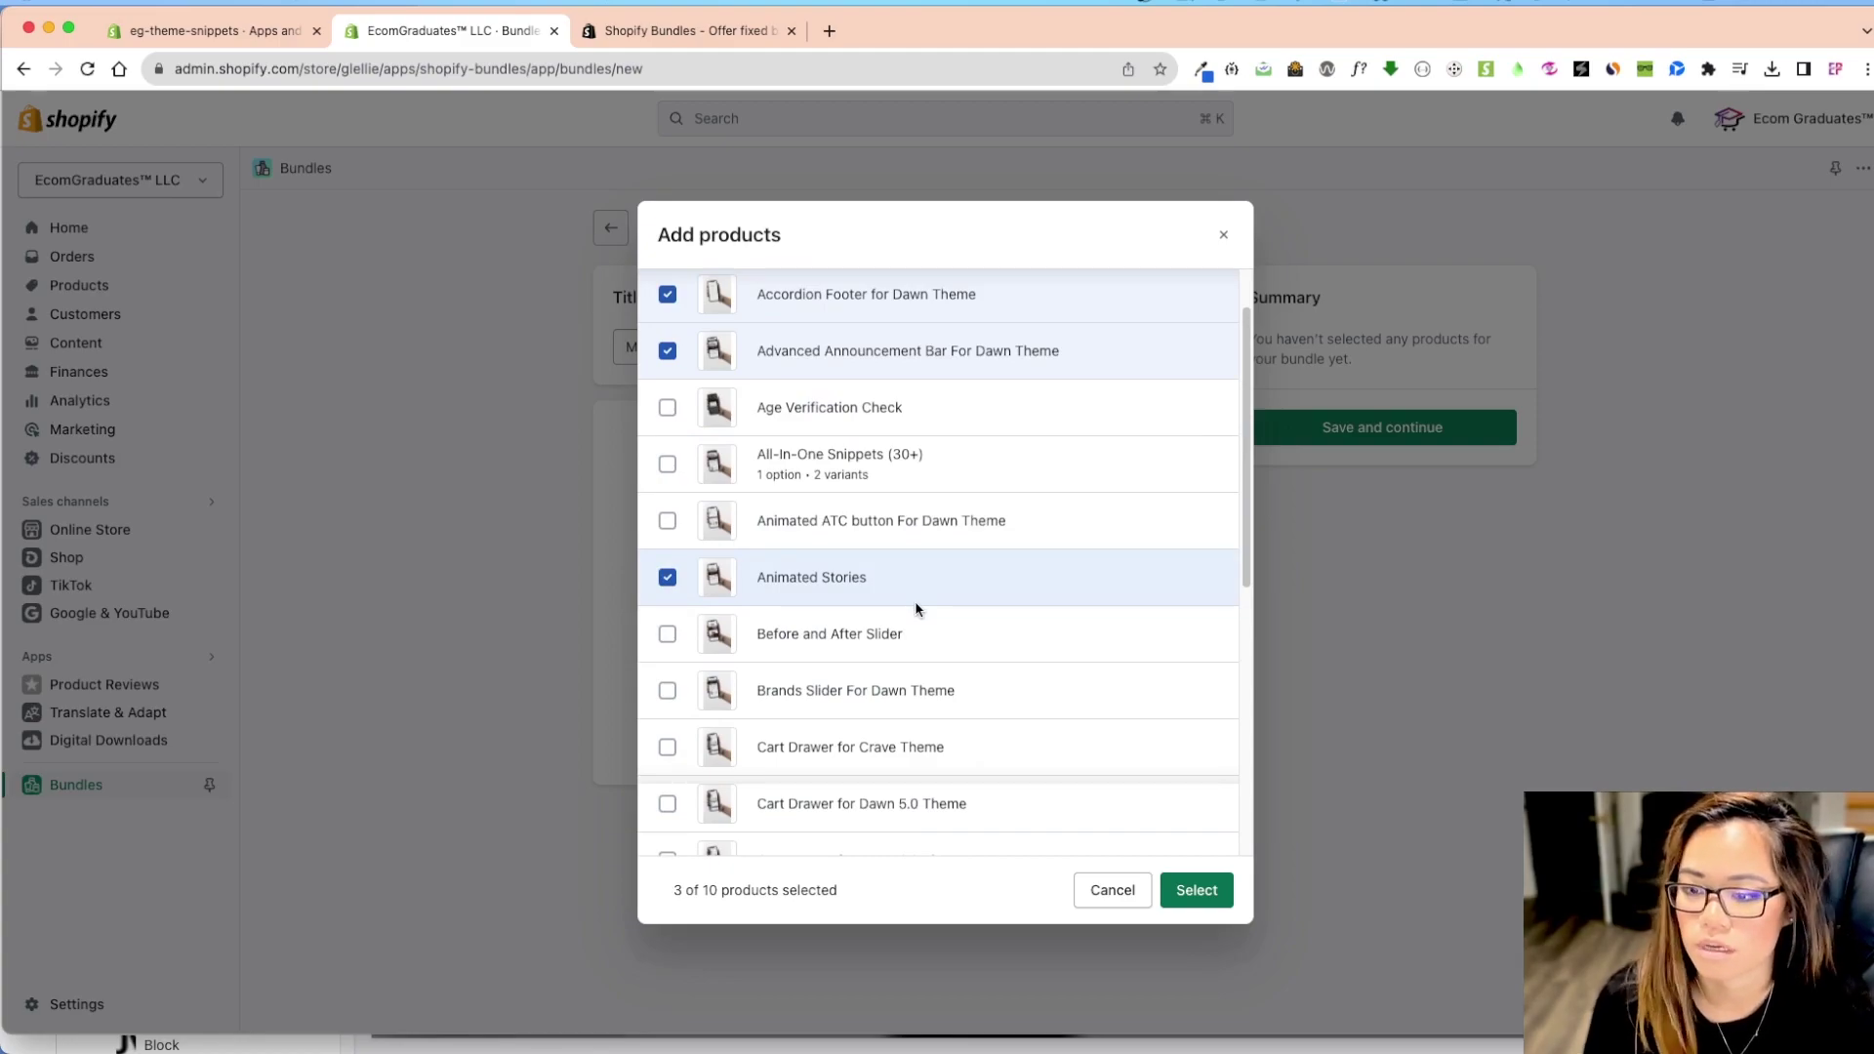
Also pick Before and After Slider, DAWN 10- Product Tabs and Dawn 9 Shipping Calculator
click(883, 634)
scroll(945, 666, down, 5)
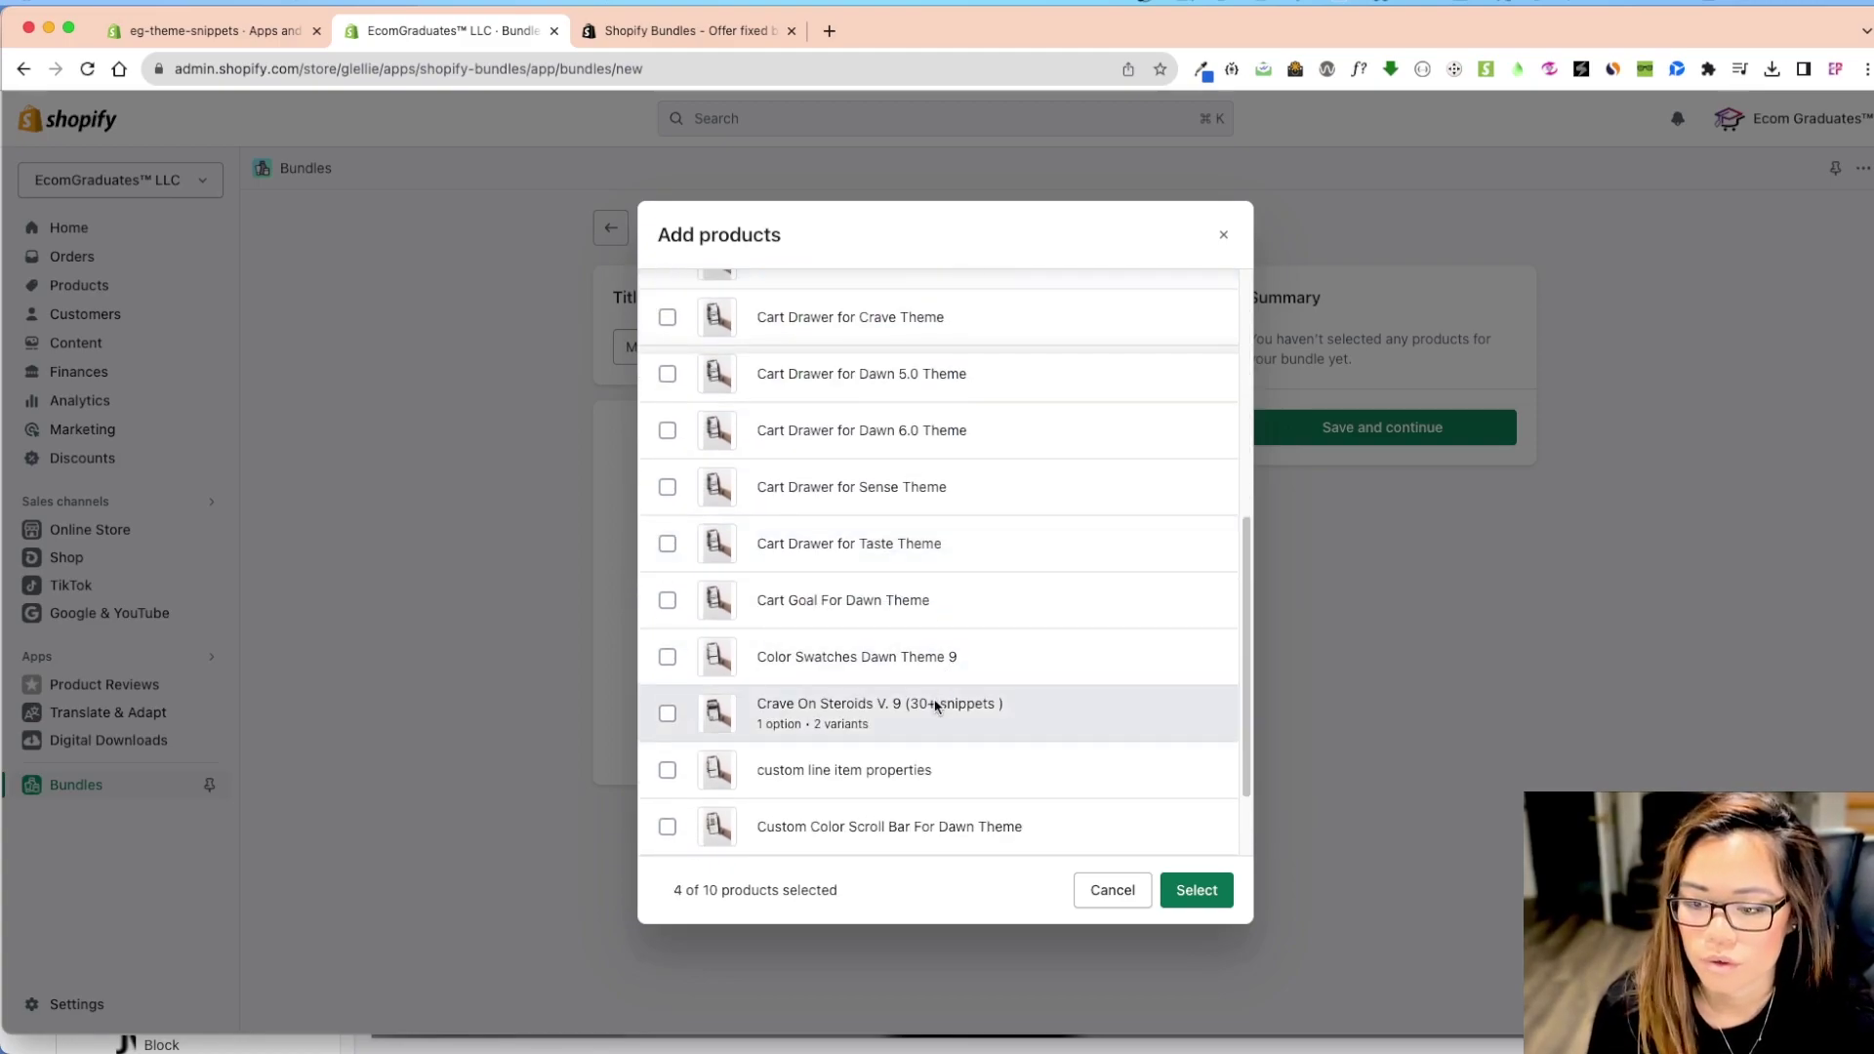
scroll(952, 697, down, 2)
scroll(928, 737, down, 5)
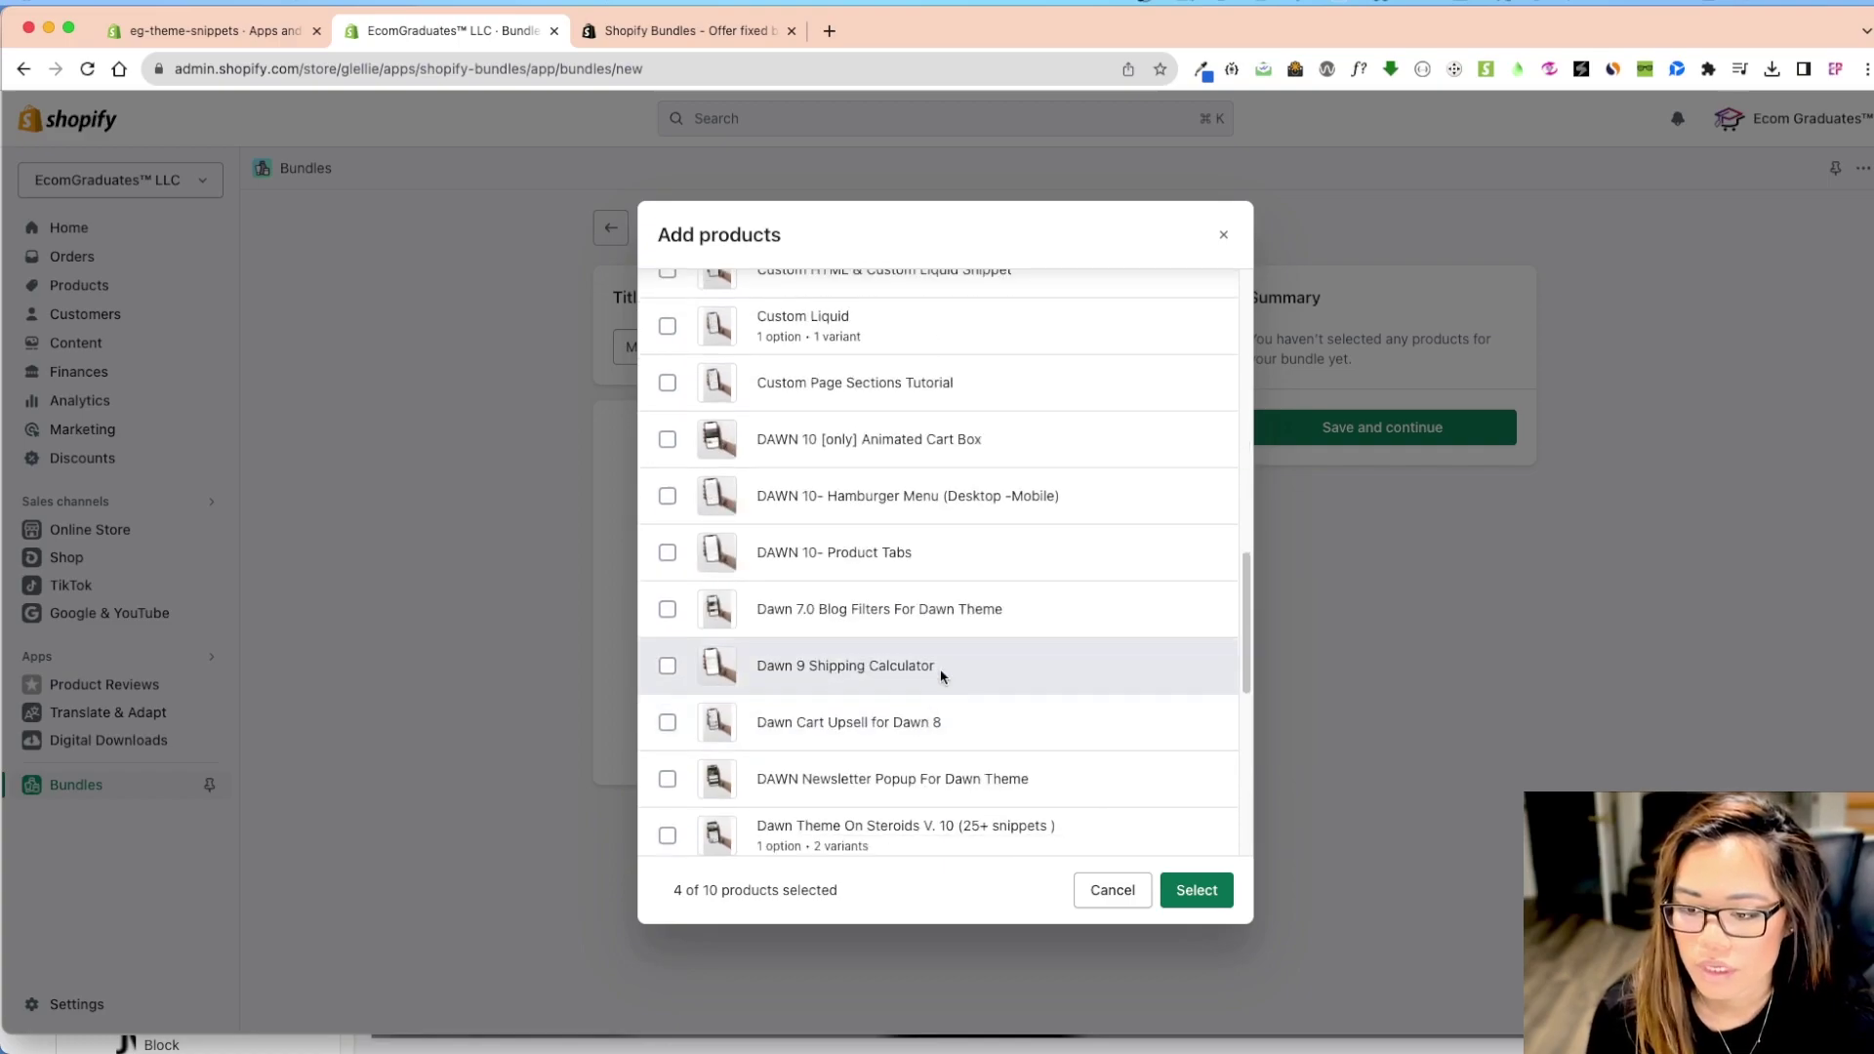
click(928, 552)
scroll(879, 683, down, 5)
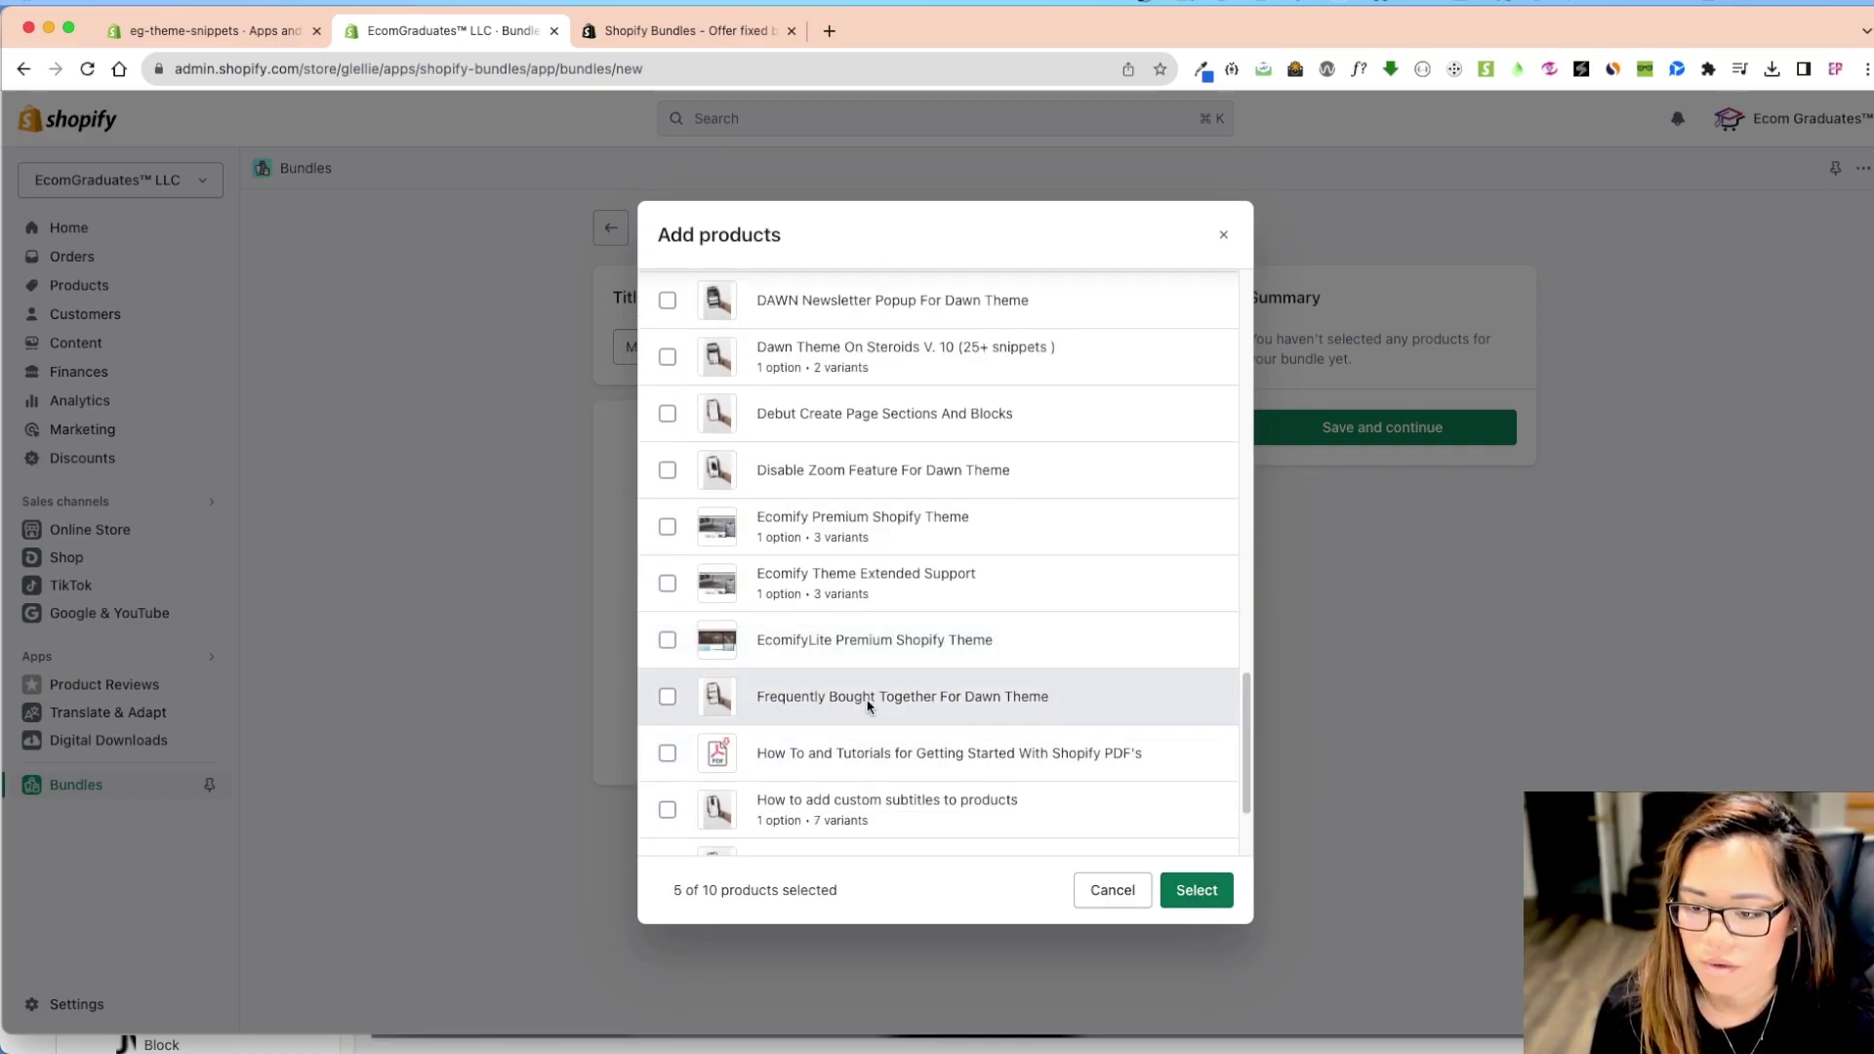
scroll(887, 535, up, 4)
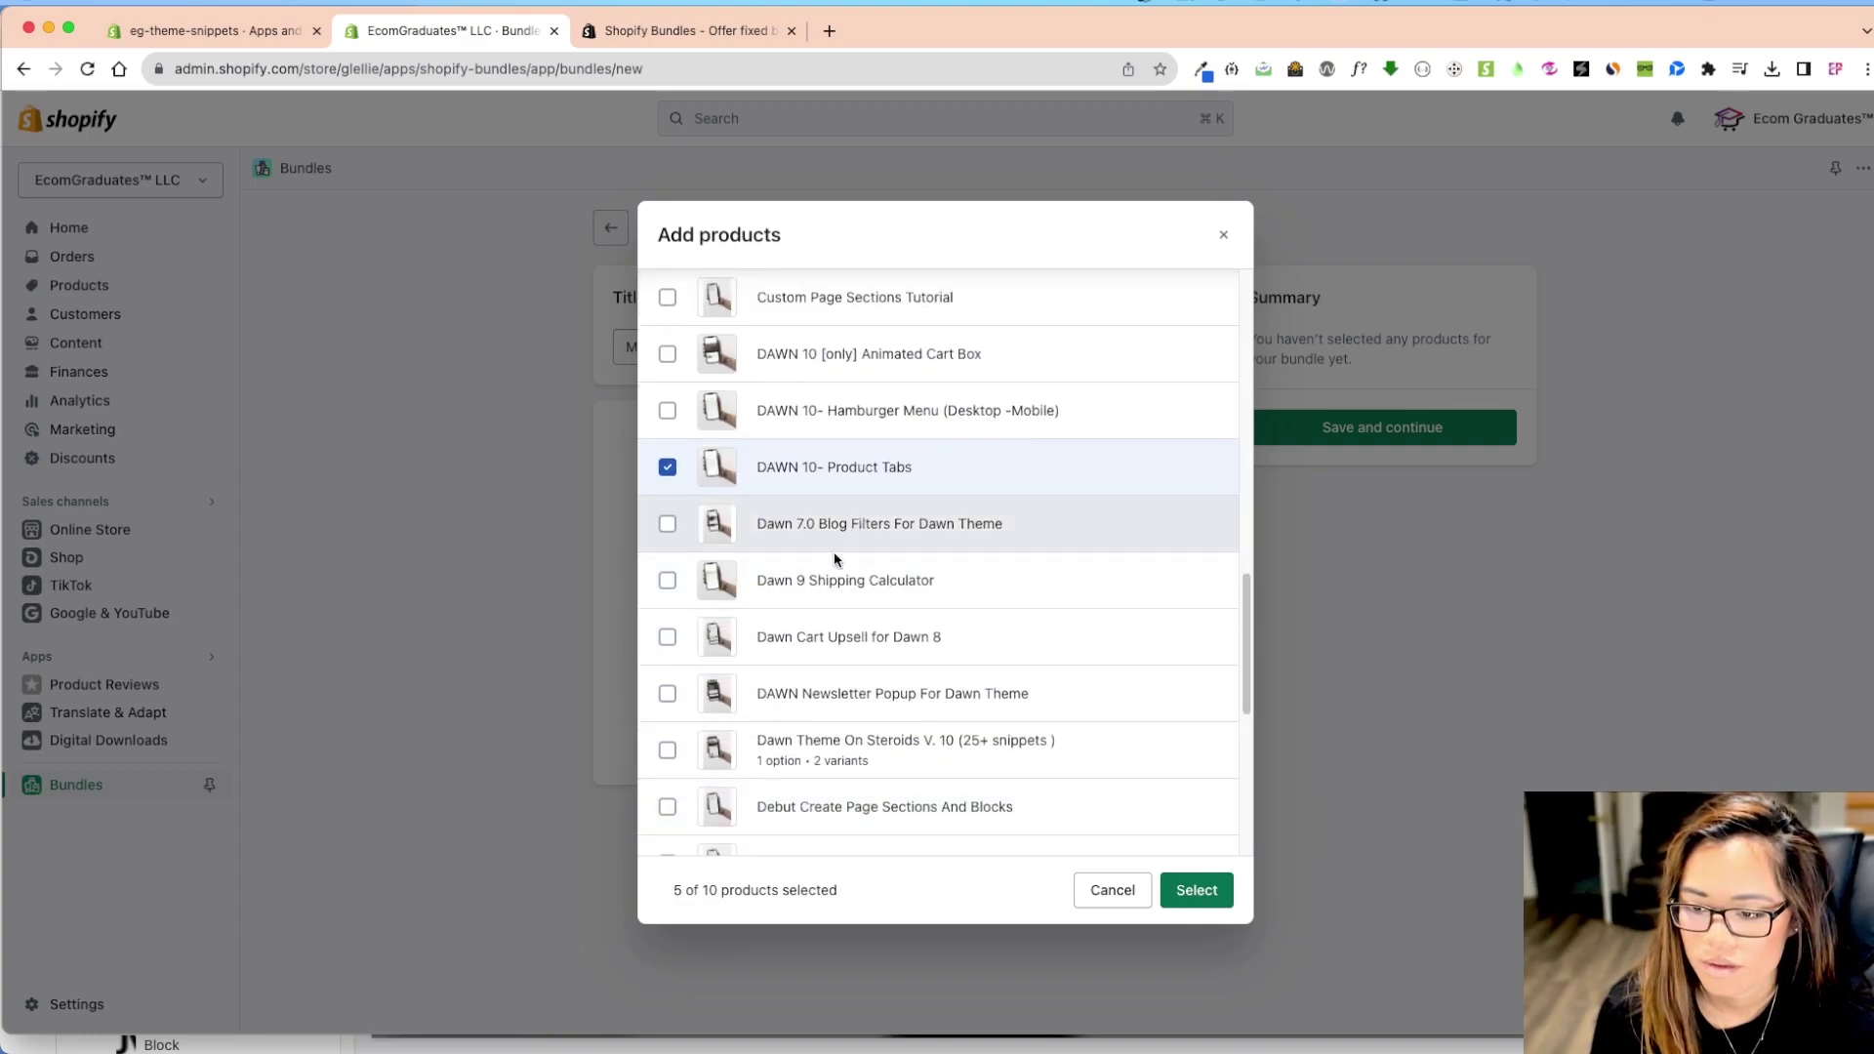
click(845, 576)
Confirm the six products and give Accordion Footer quantity options 1, 2 and 3
click(1181, 884)
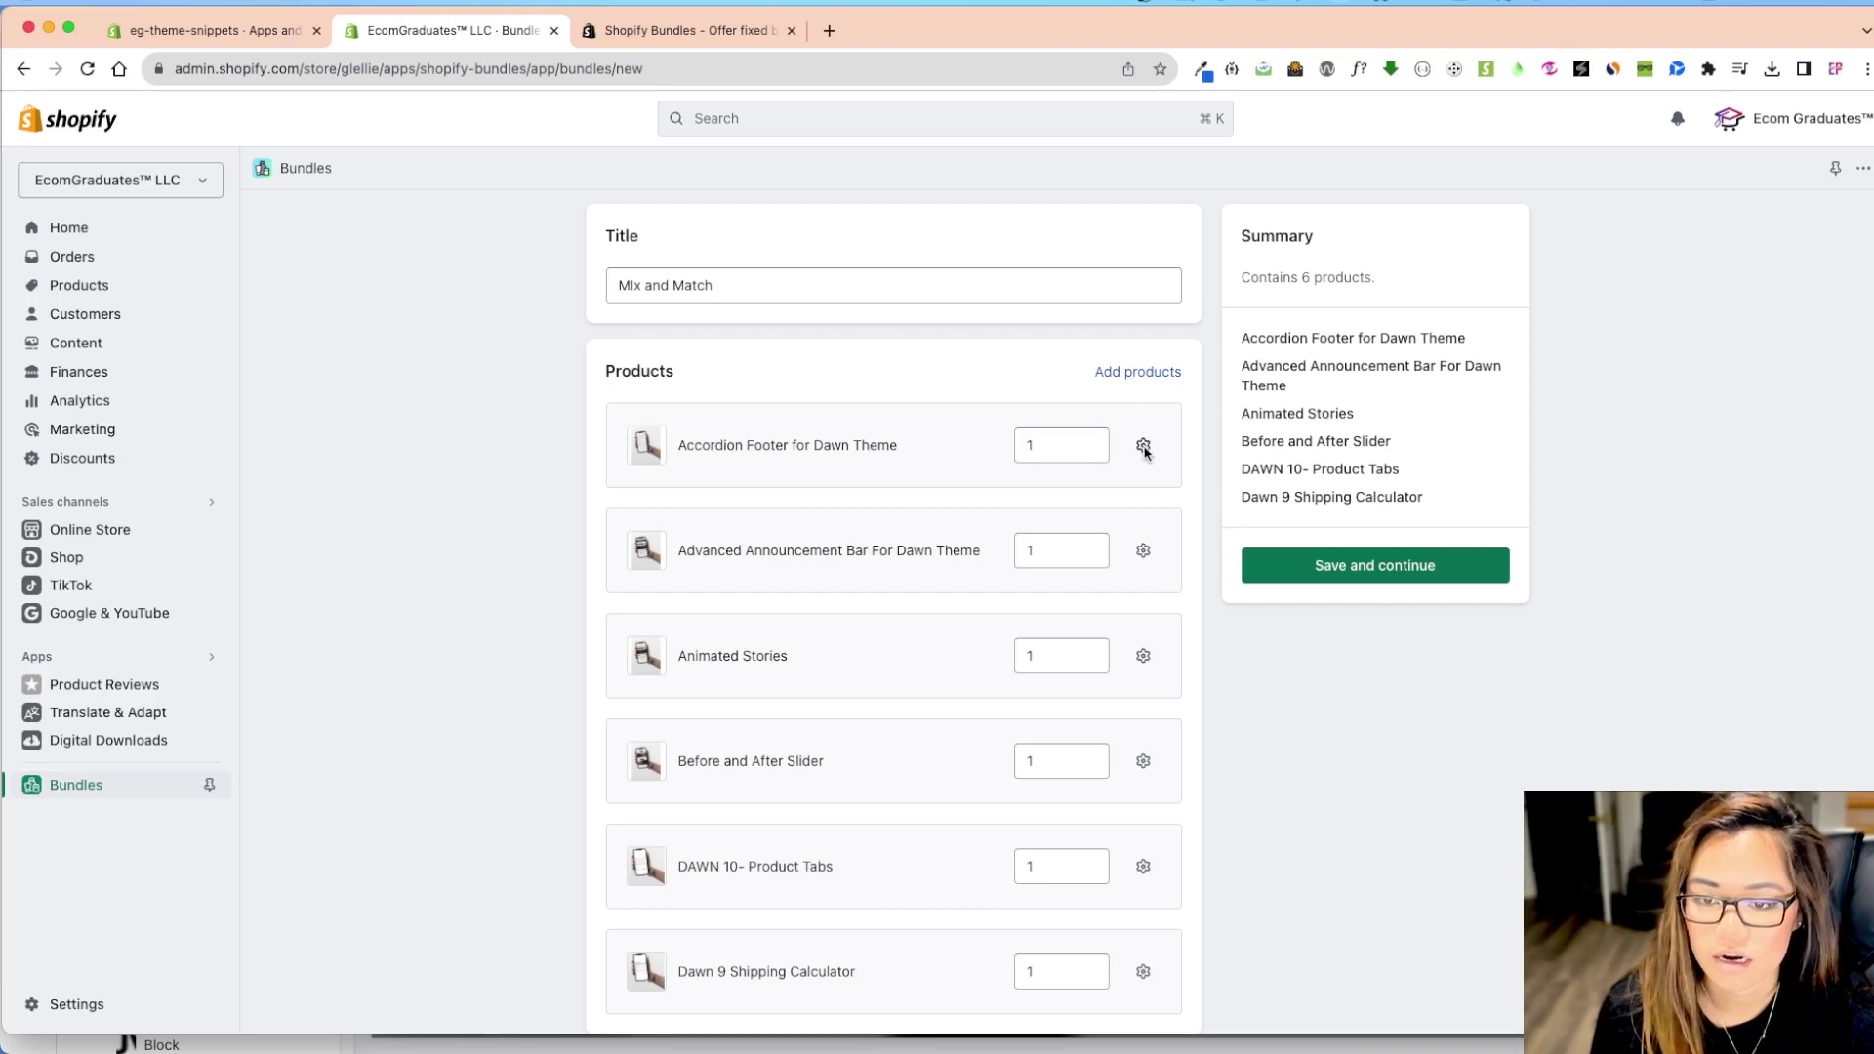
click(1143, 446)
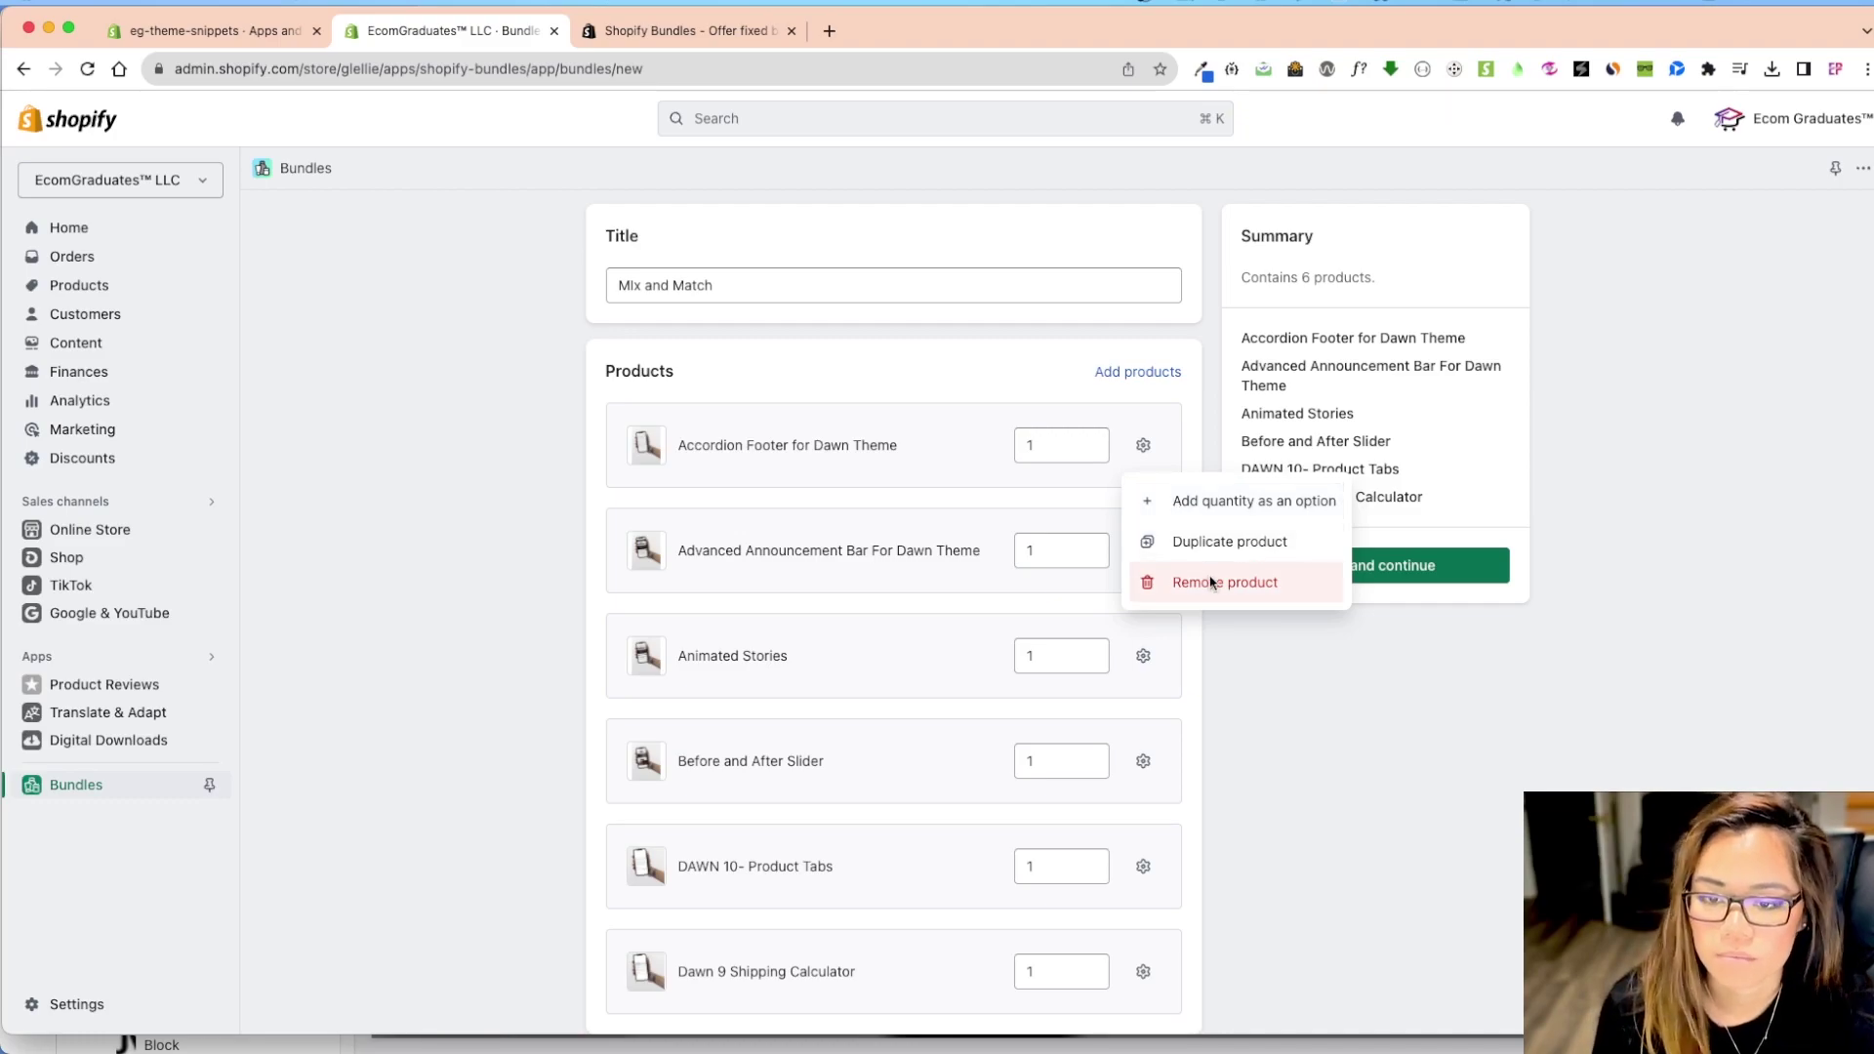
click(1191, 502)
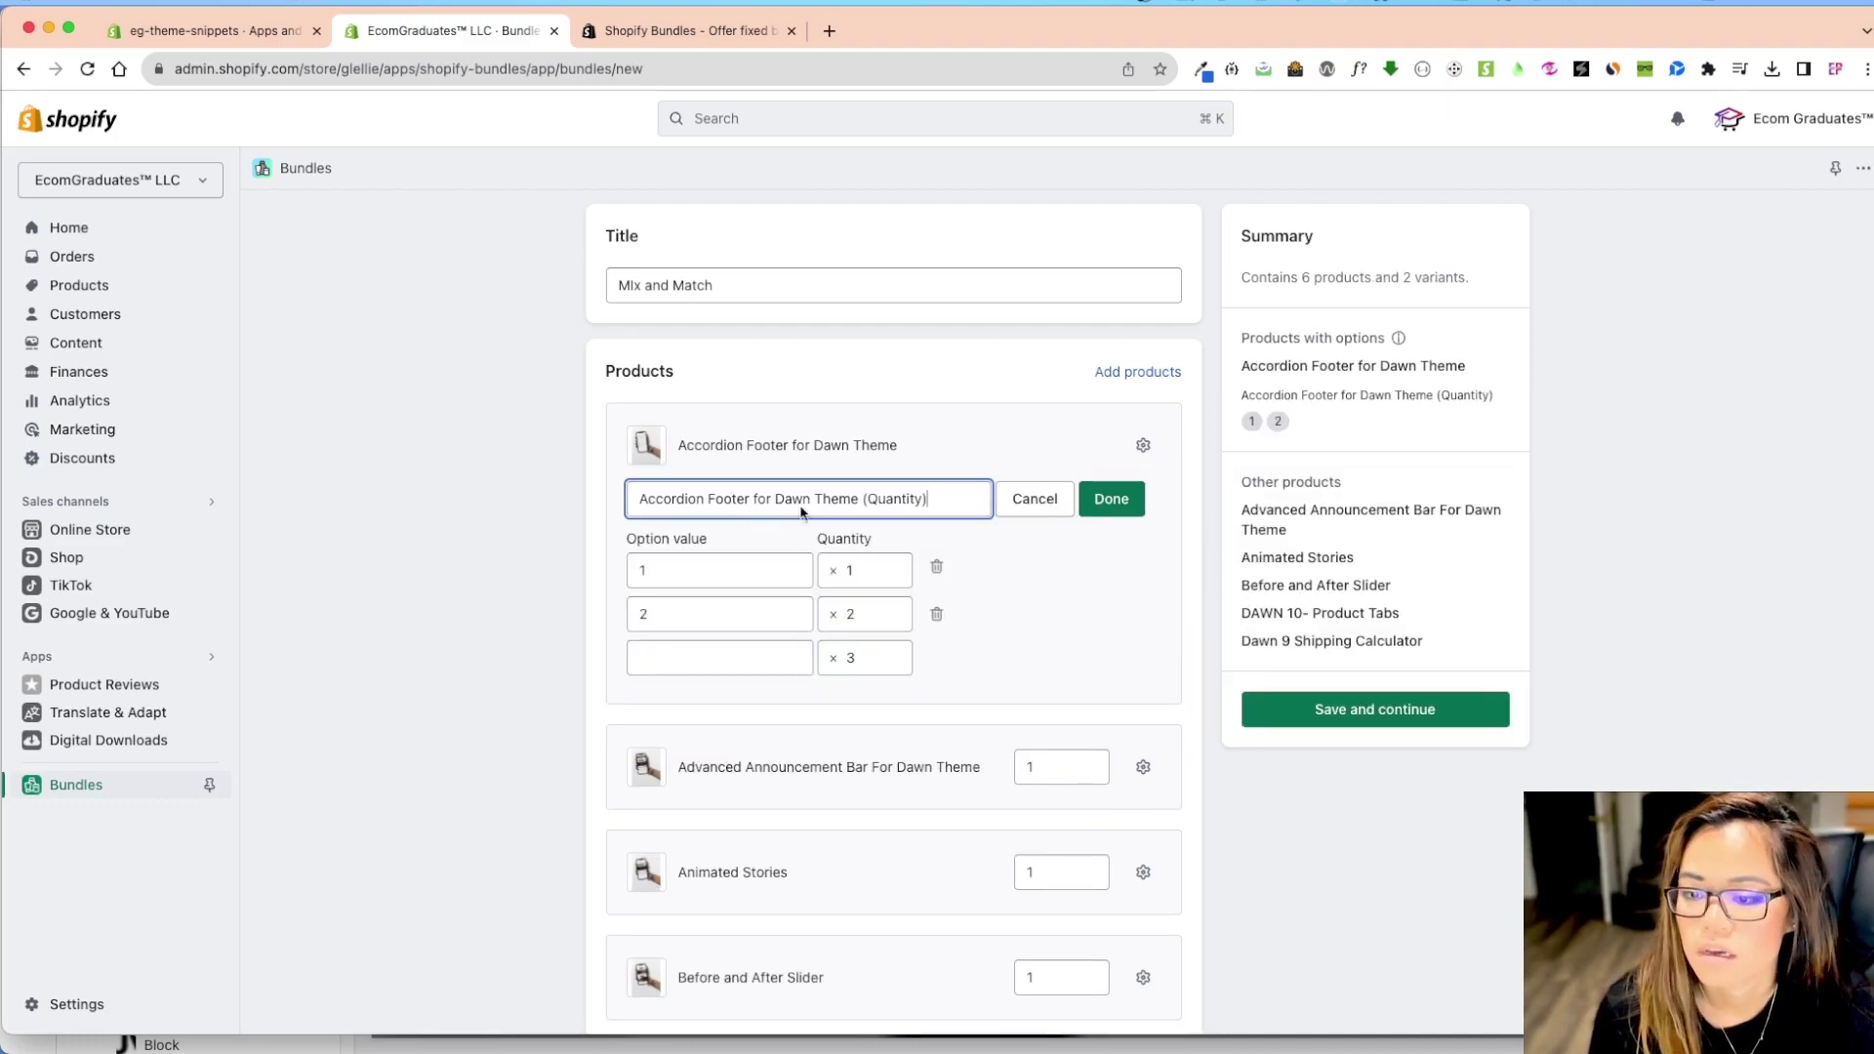
click(675, 662)
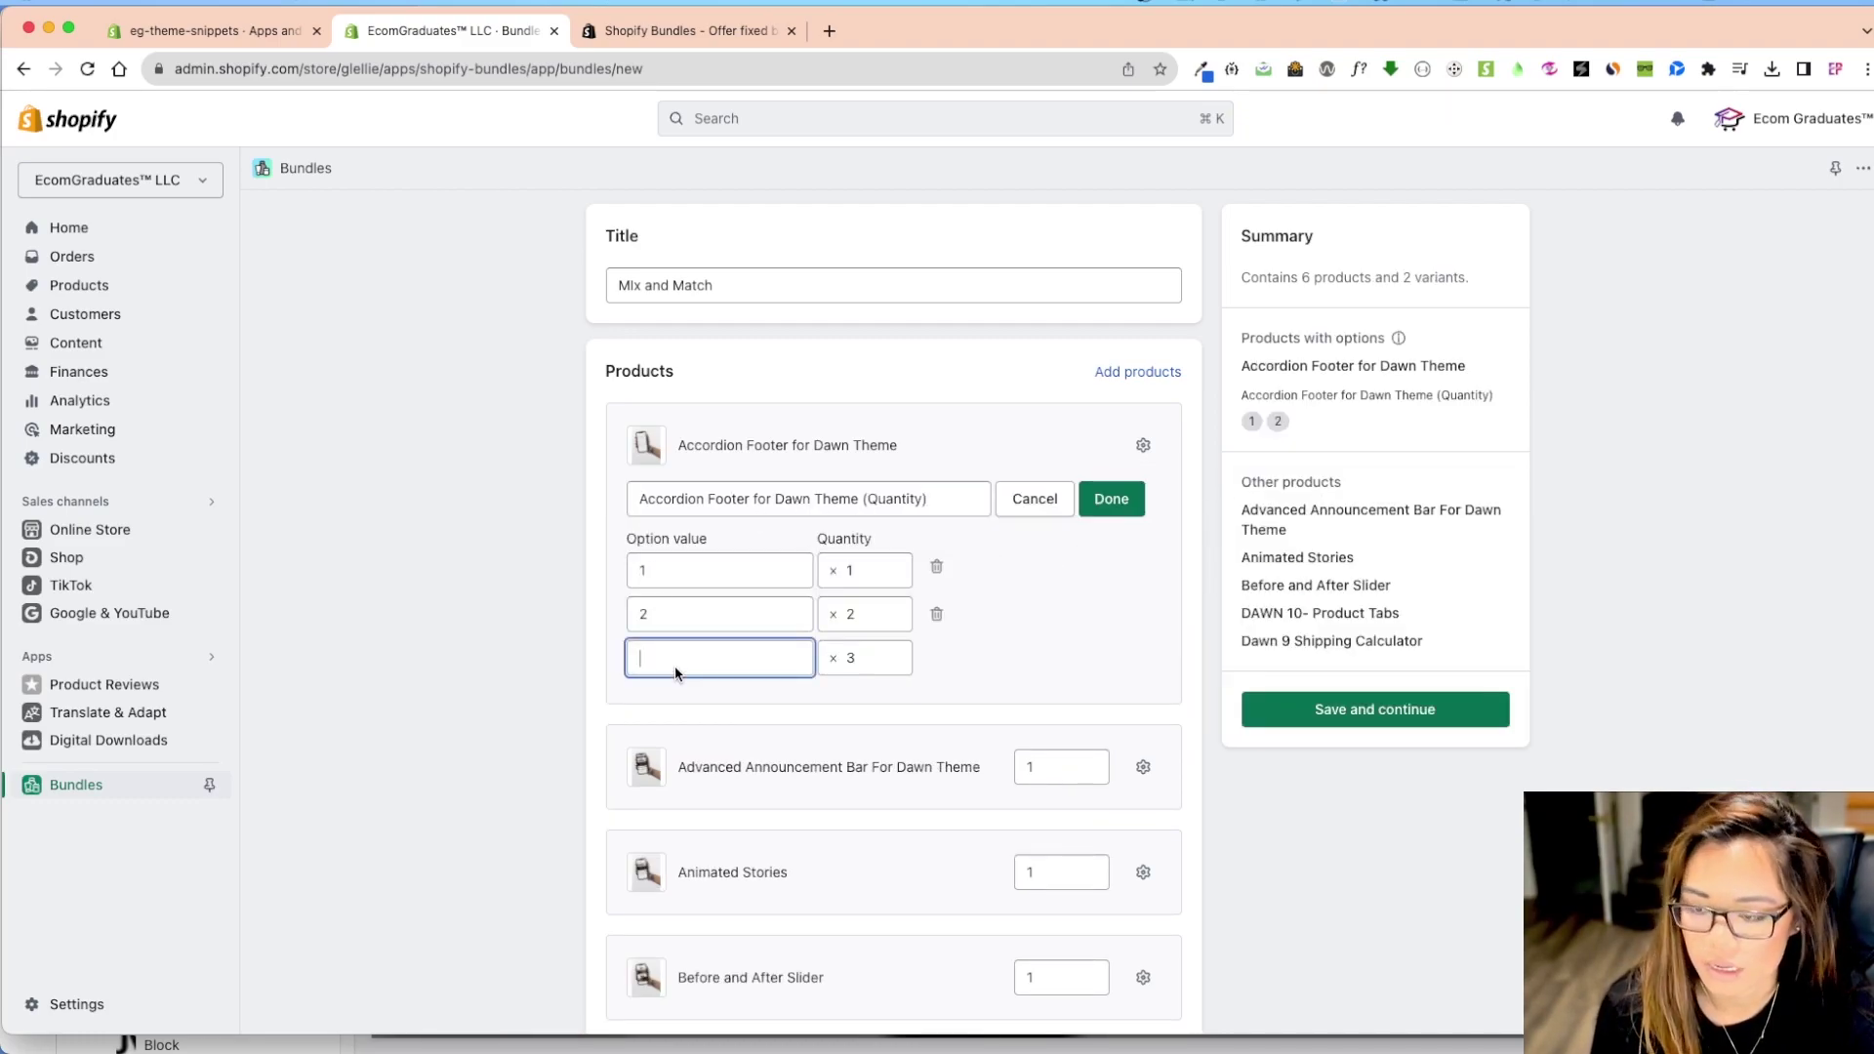
text(3)
key(Tab)
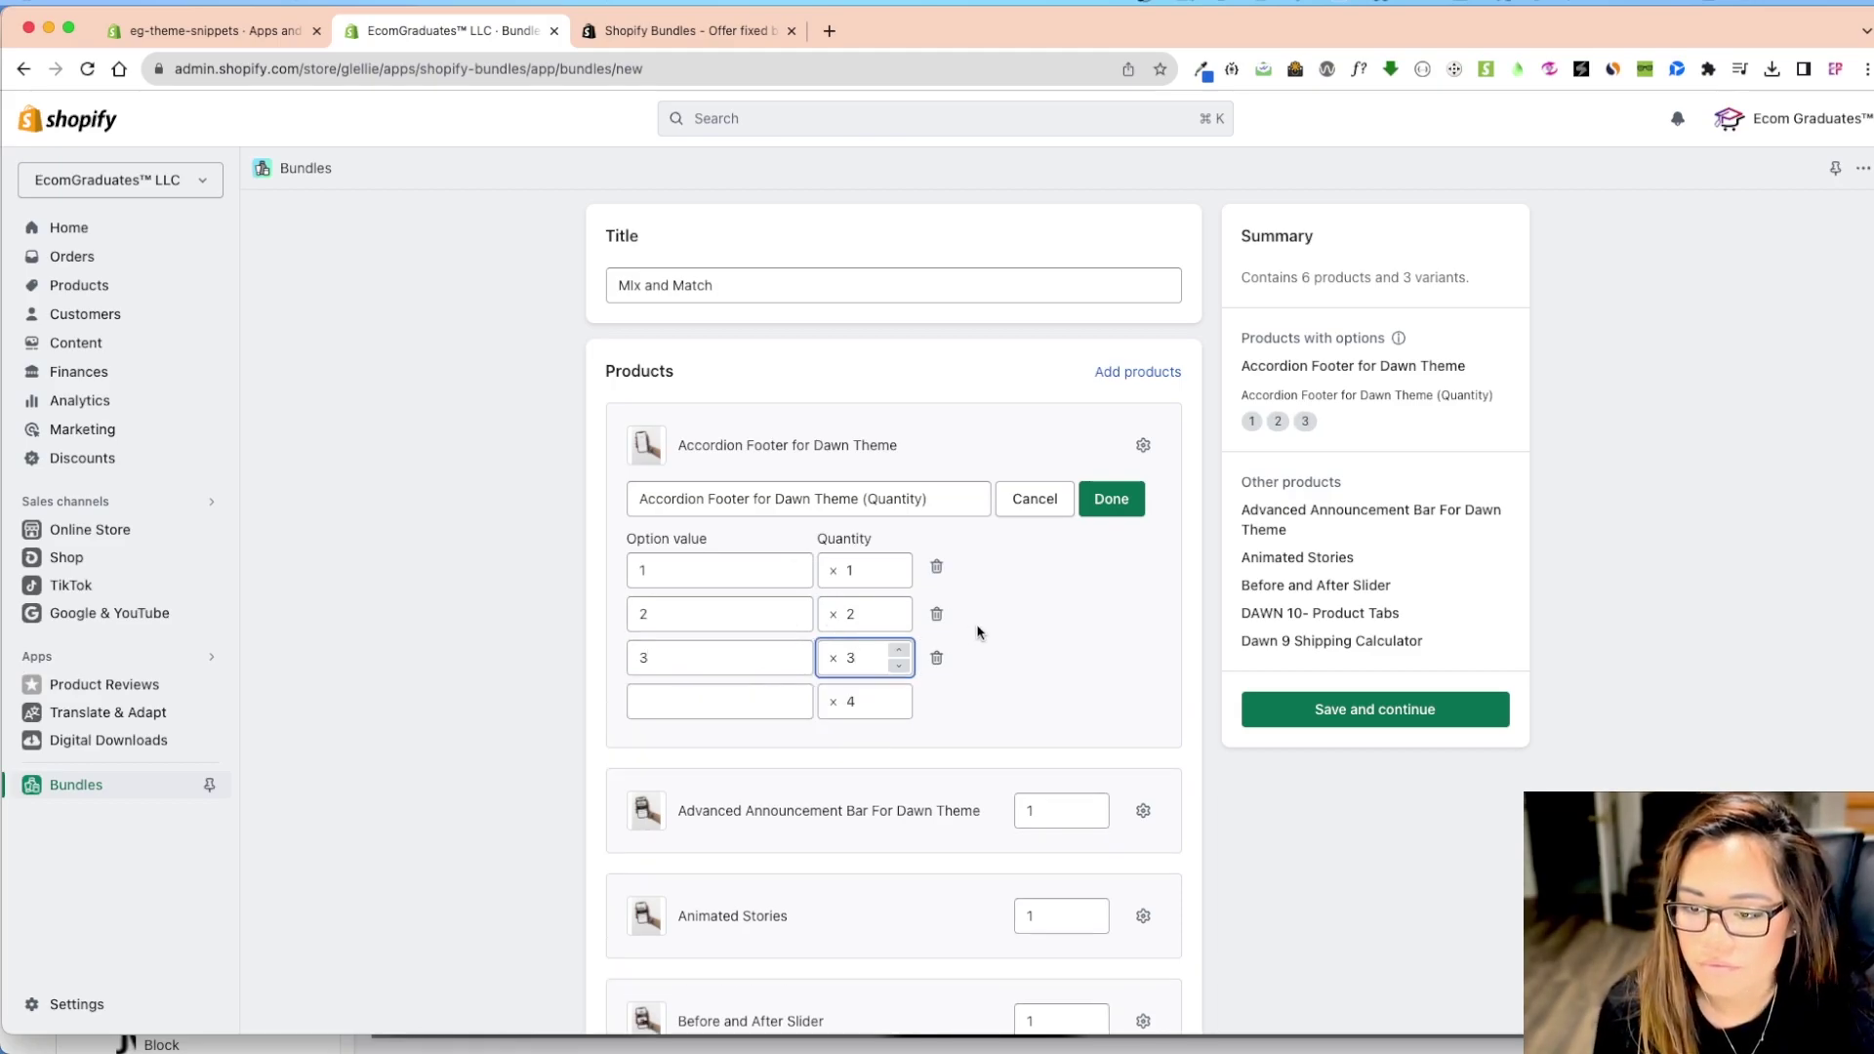
click(1127, 509)
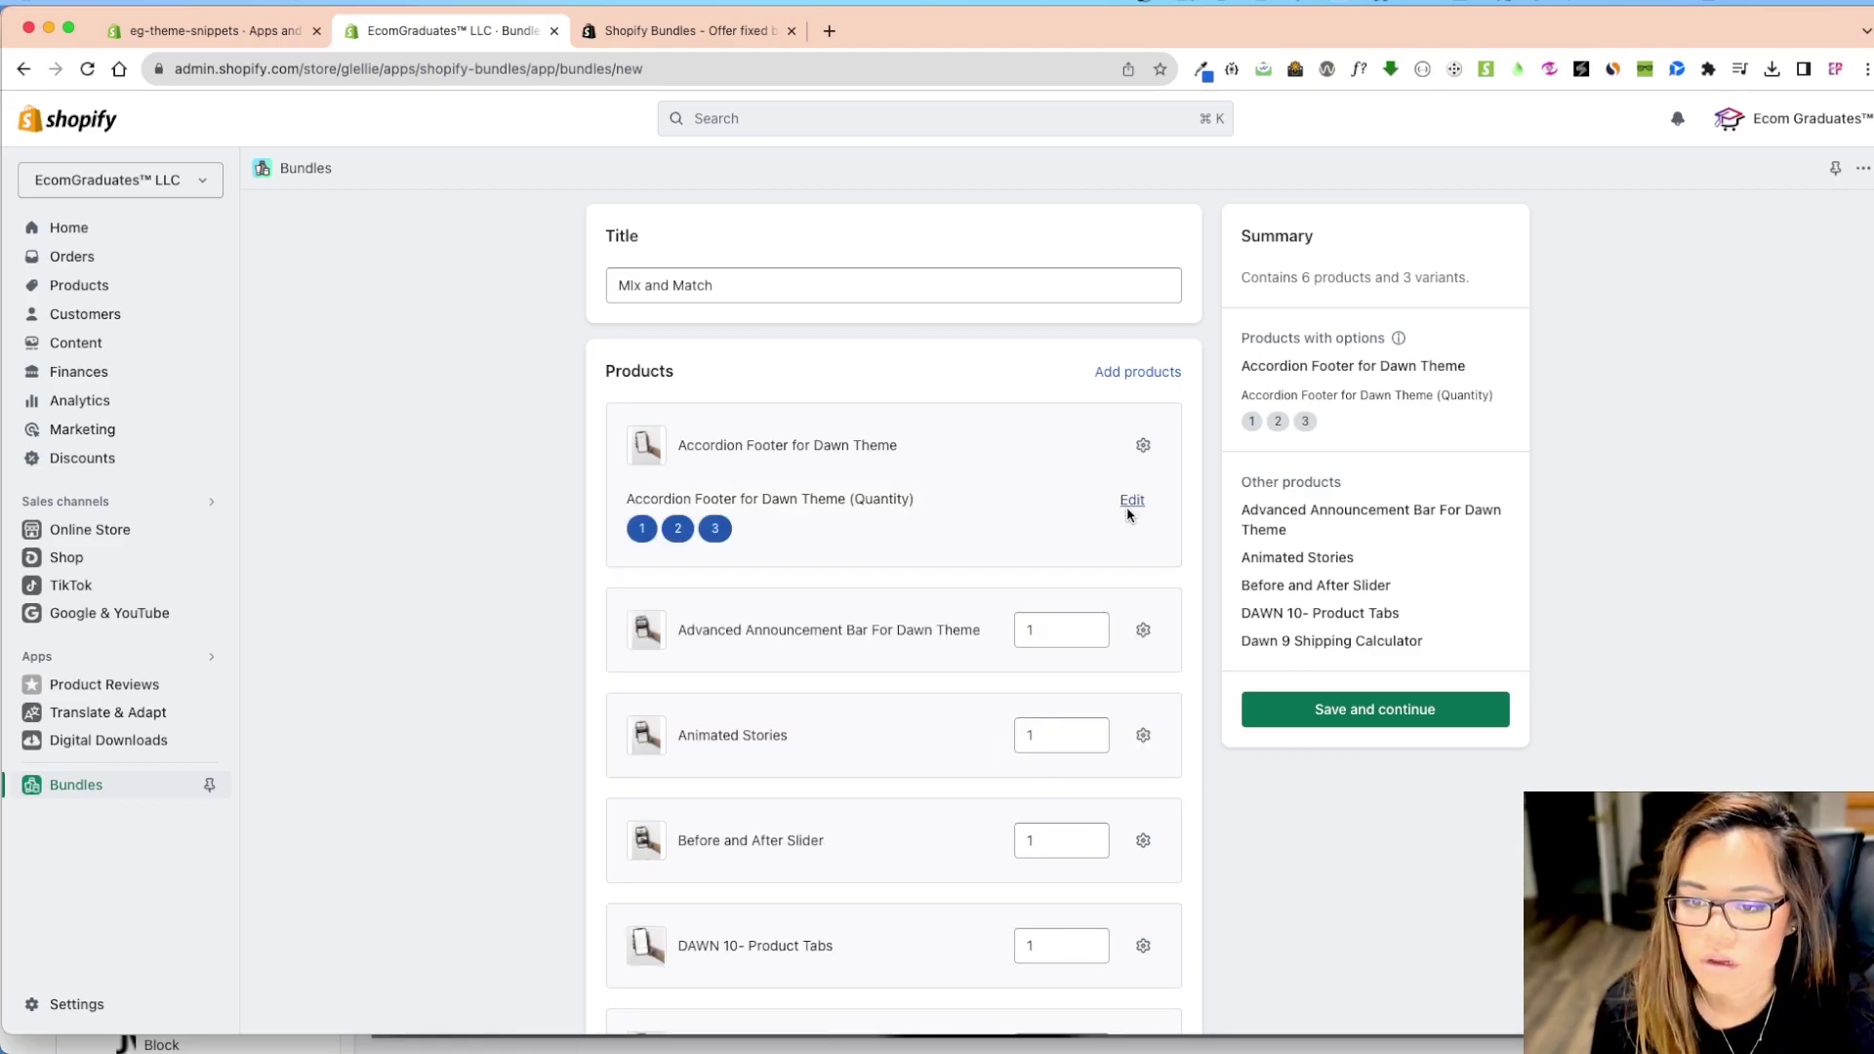
Add quantity options 1–2 to Advanced Announcement Bar, Animated Stories and Before and After Slider
click(1142, 631)
click(1200, 683)
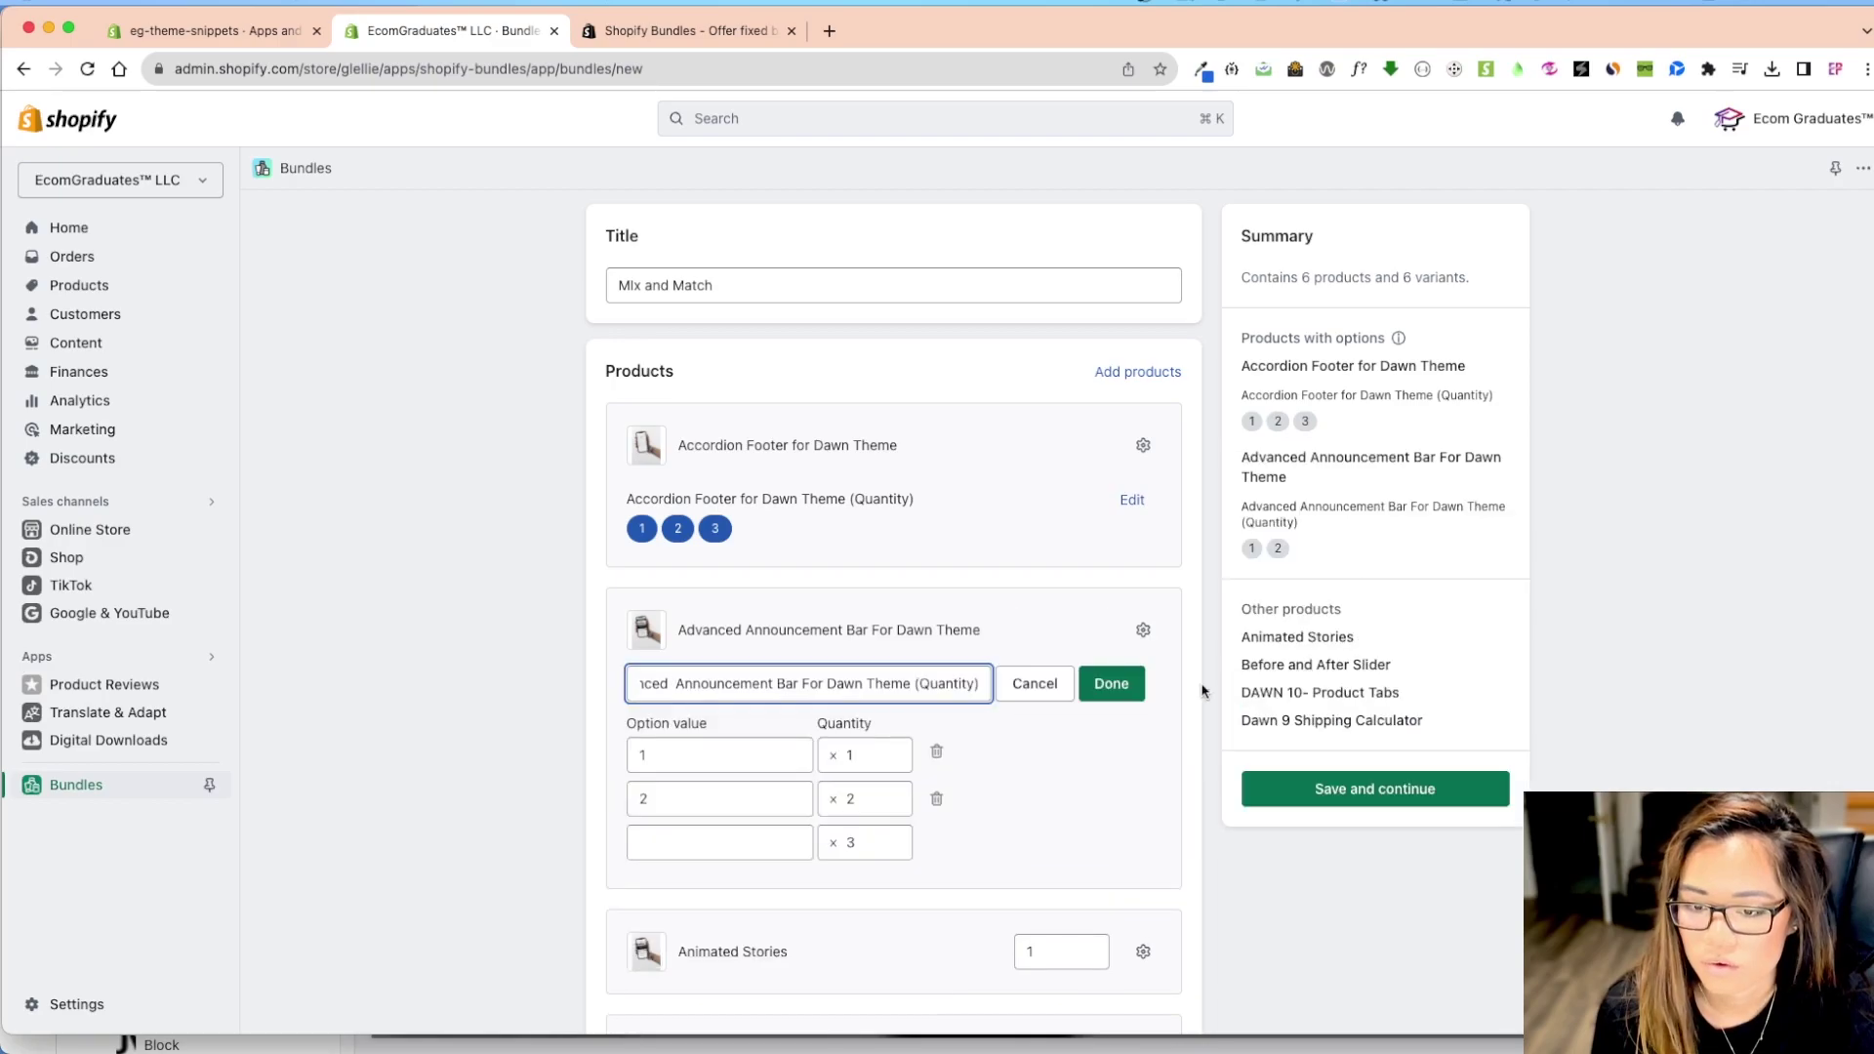
click(1119, 679)
scroll(1118, 683, down, 3)
click(1142, 656)
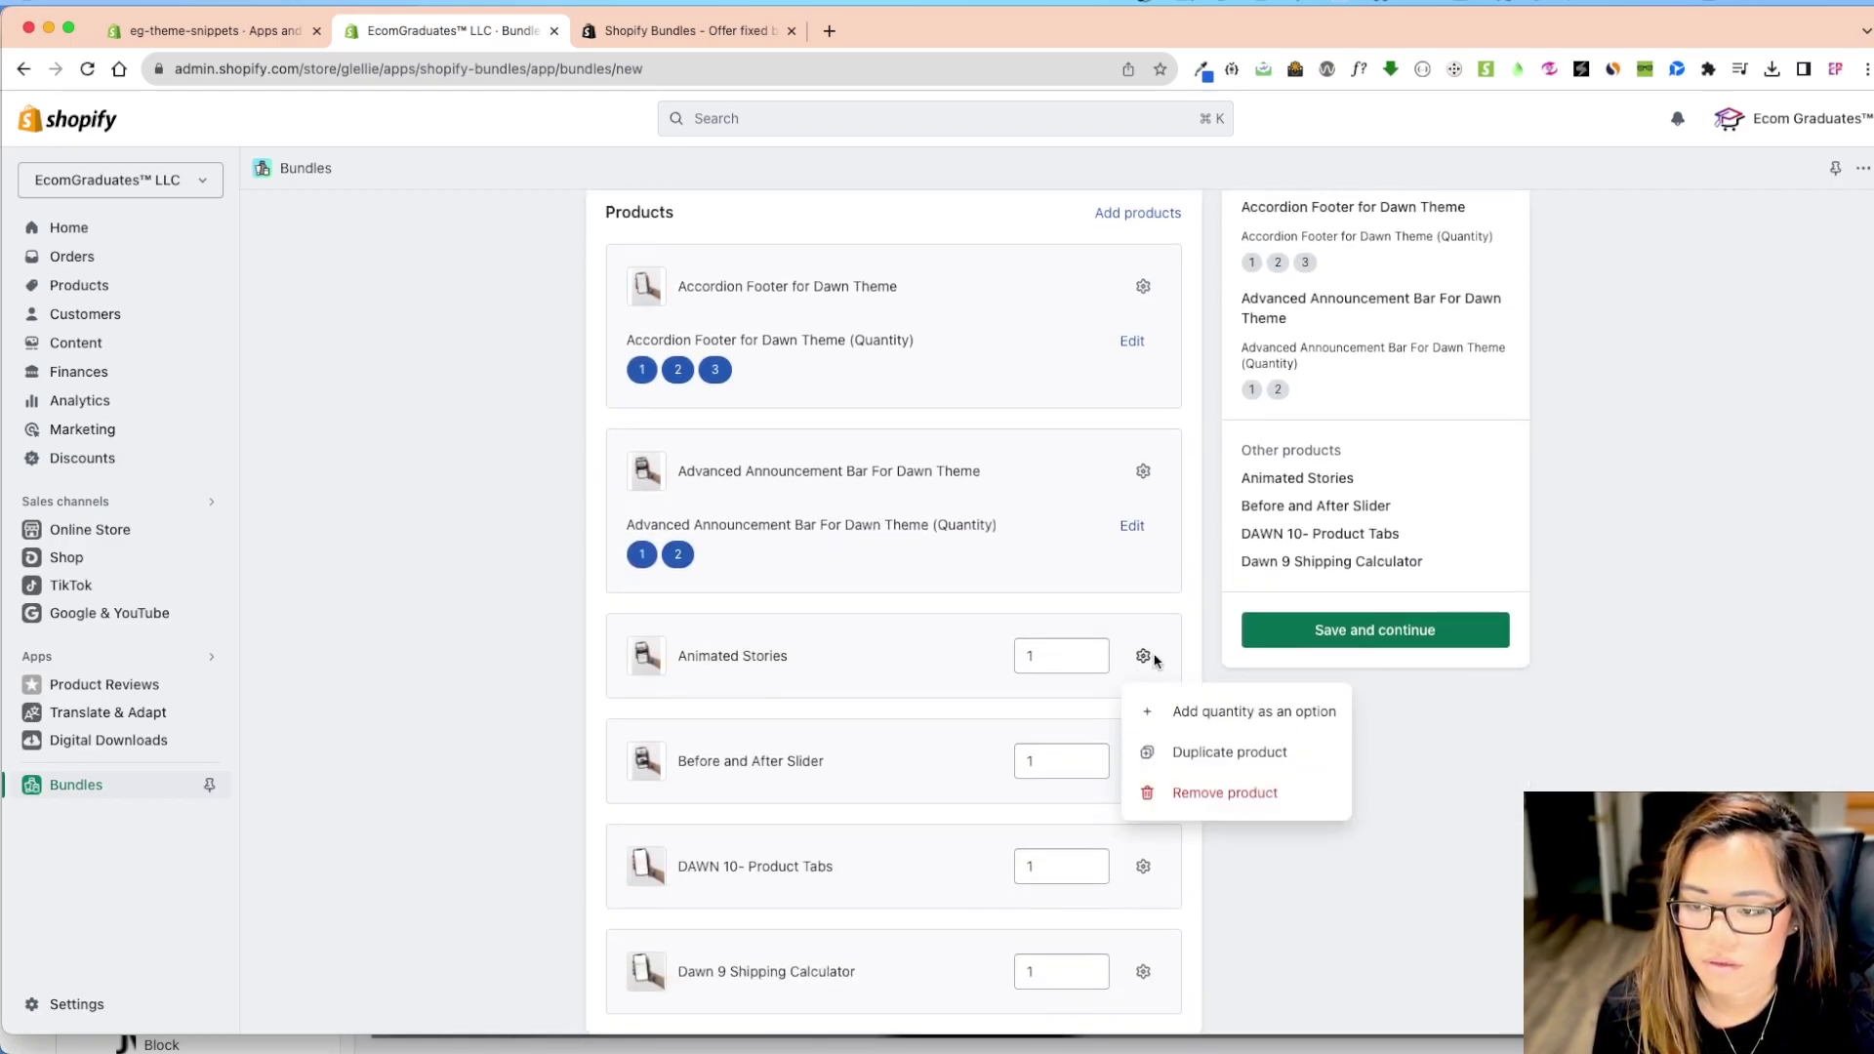
click(1181, 712)
click(1111, 710)
scroll(1113, 781, down, 2)
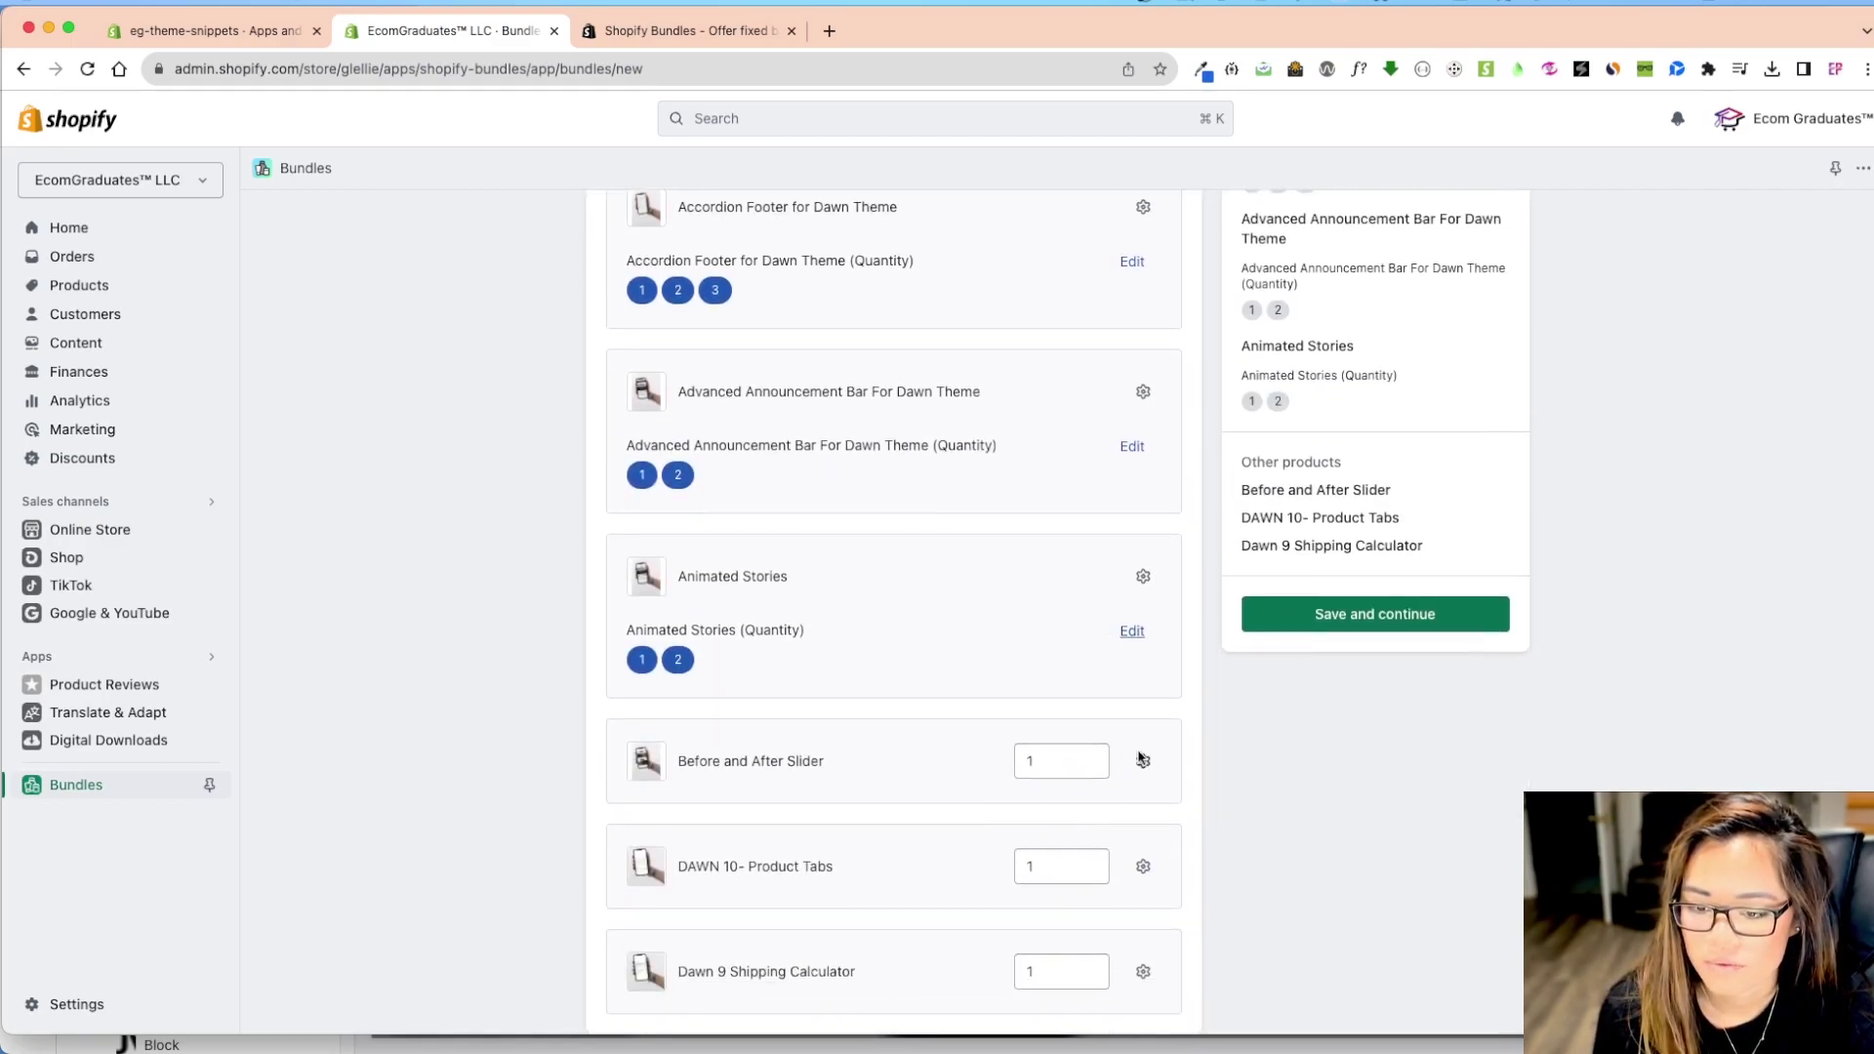
click(1142, 761)
click(1189, 816)
scroll(1123, 683, down, 3)
click(1110, 603)
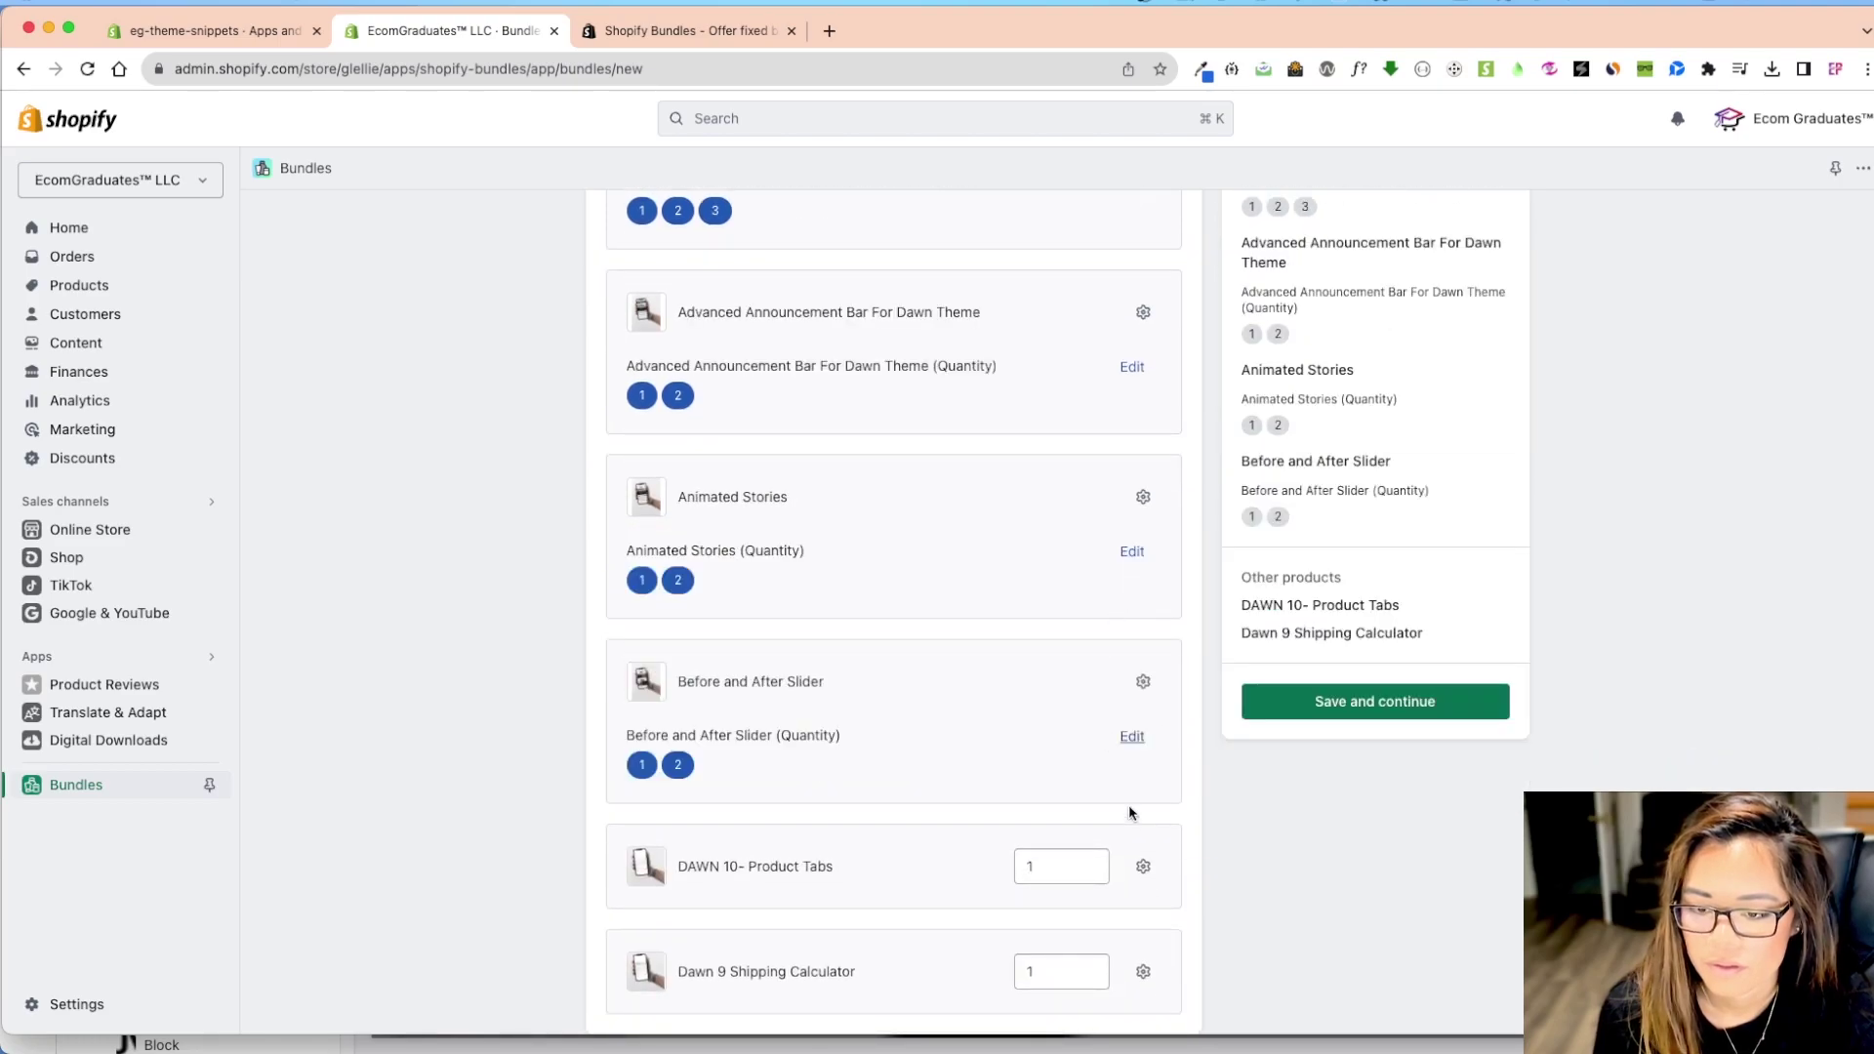
Give DAWN 10- Product Tabs quantity options 1, 2 and 3
click(1143, 866)
click(1216, 732)
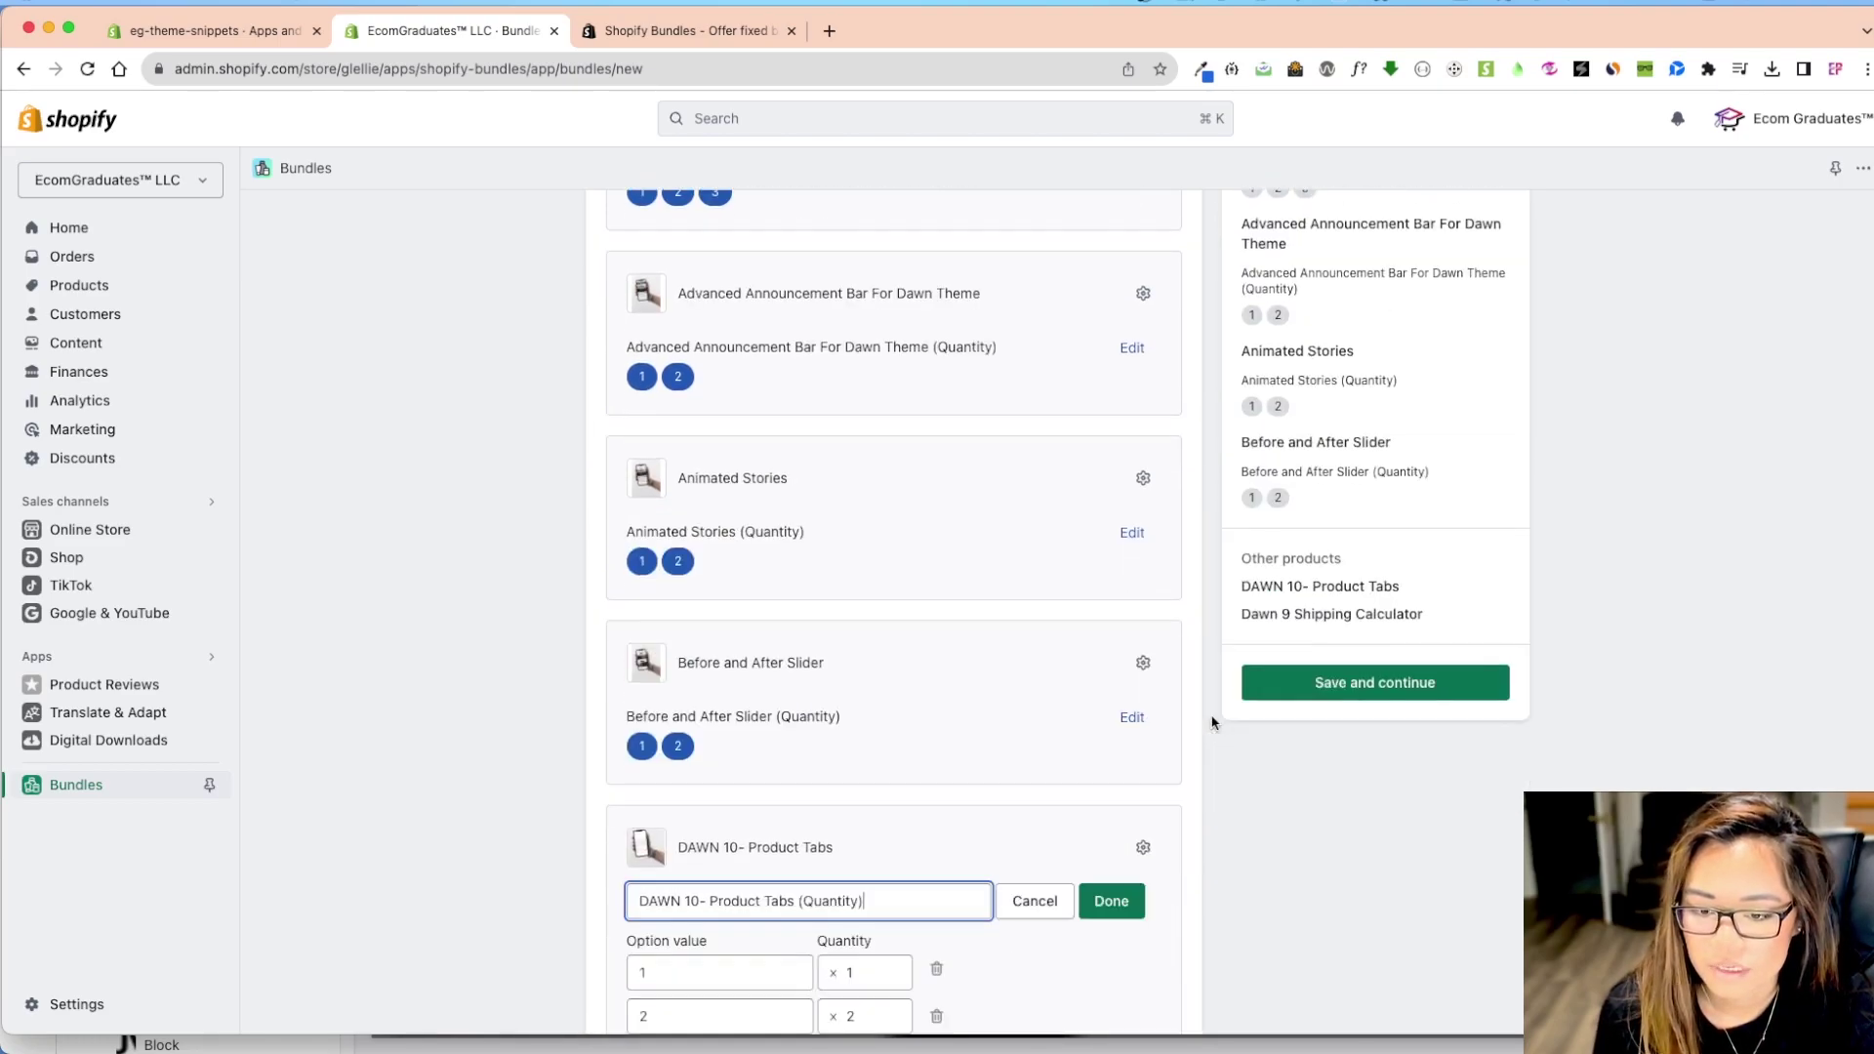
scroll(1103, 876, down, 3)
click(694, 863)
text(3)
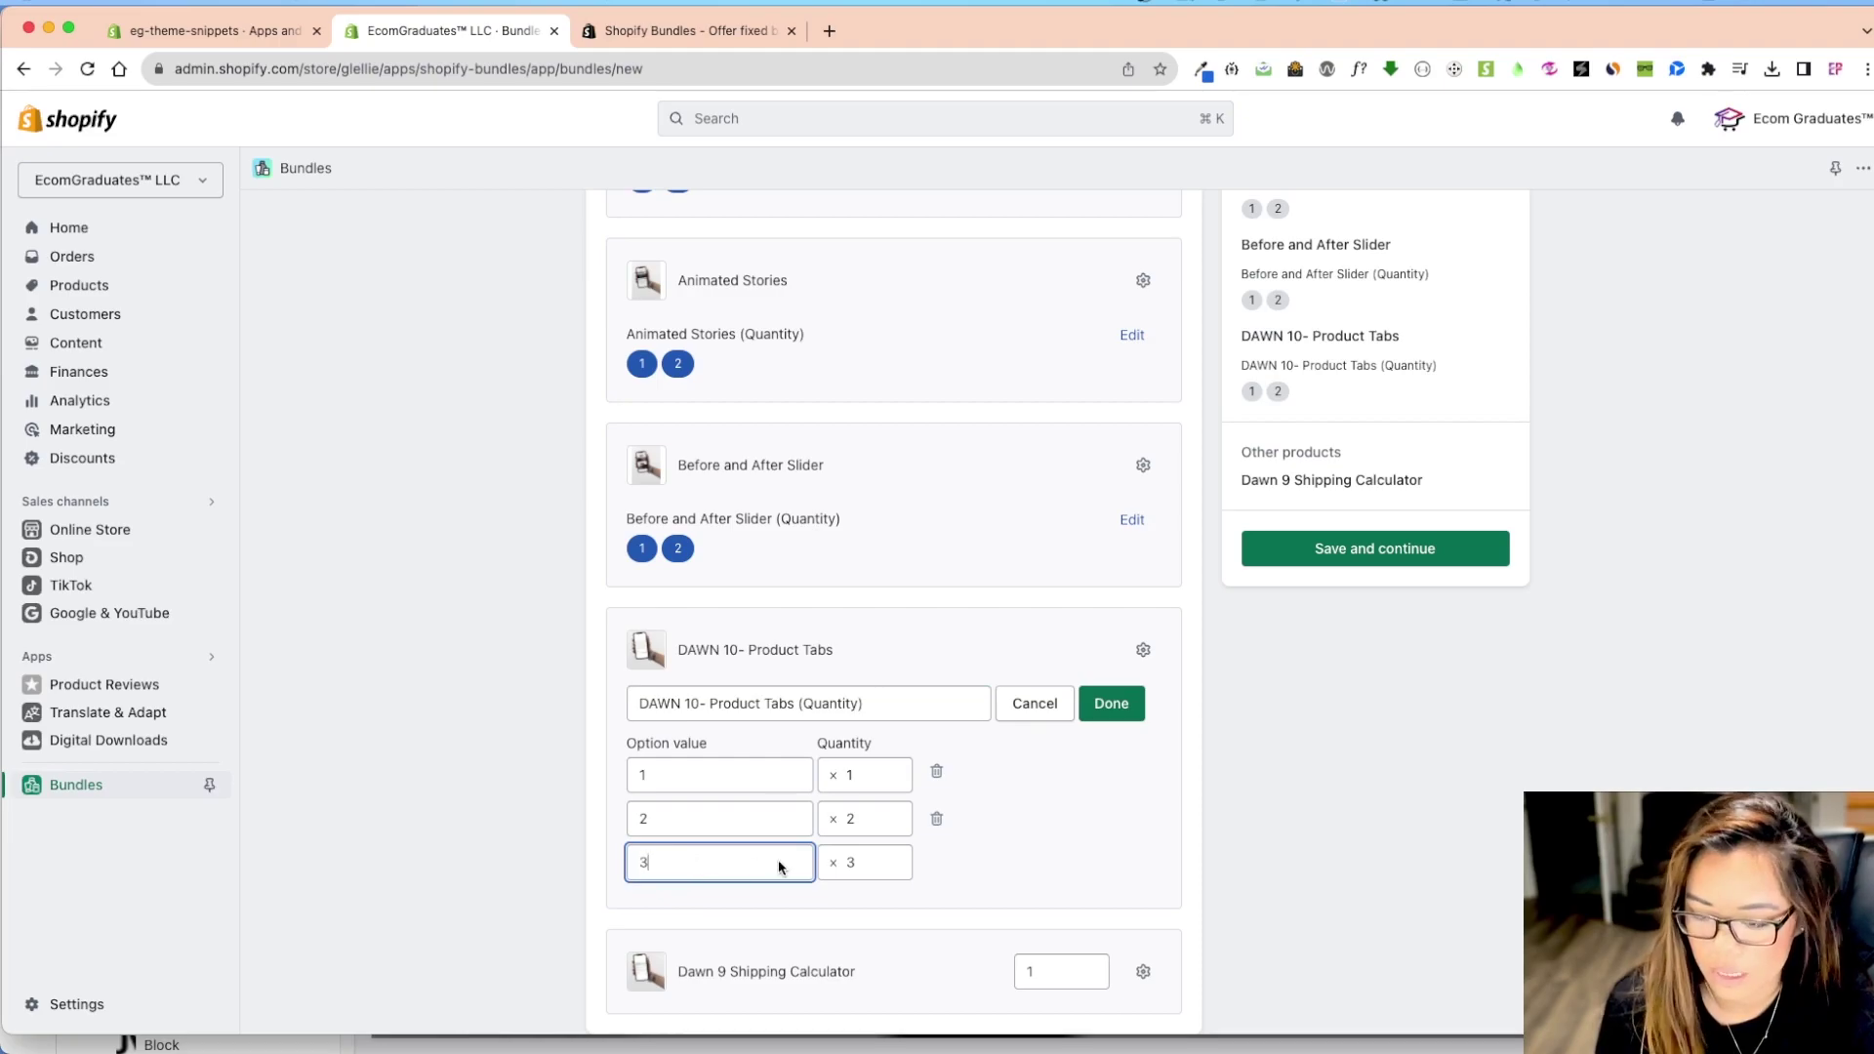
click(1111, 703)
Give Dawn 9 Shipping Calculator quantity options 1, 2 and 3
click(1143, 971)
click(1143, 971)
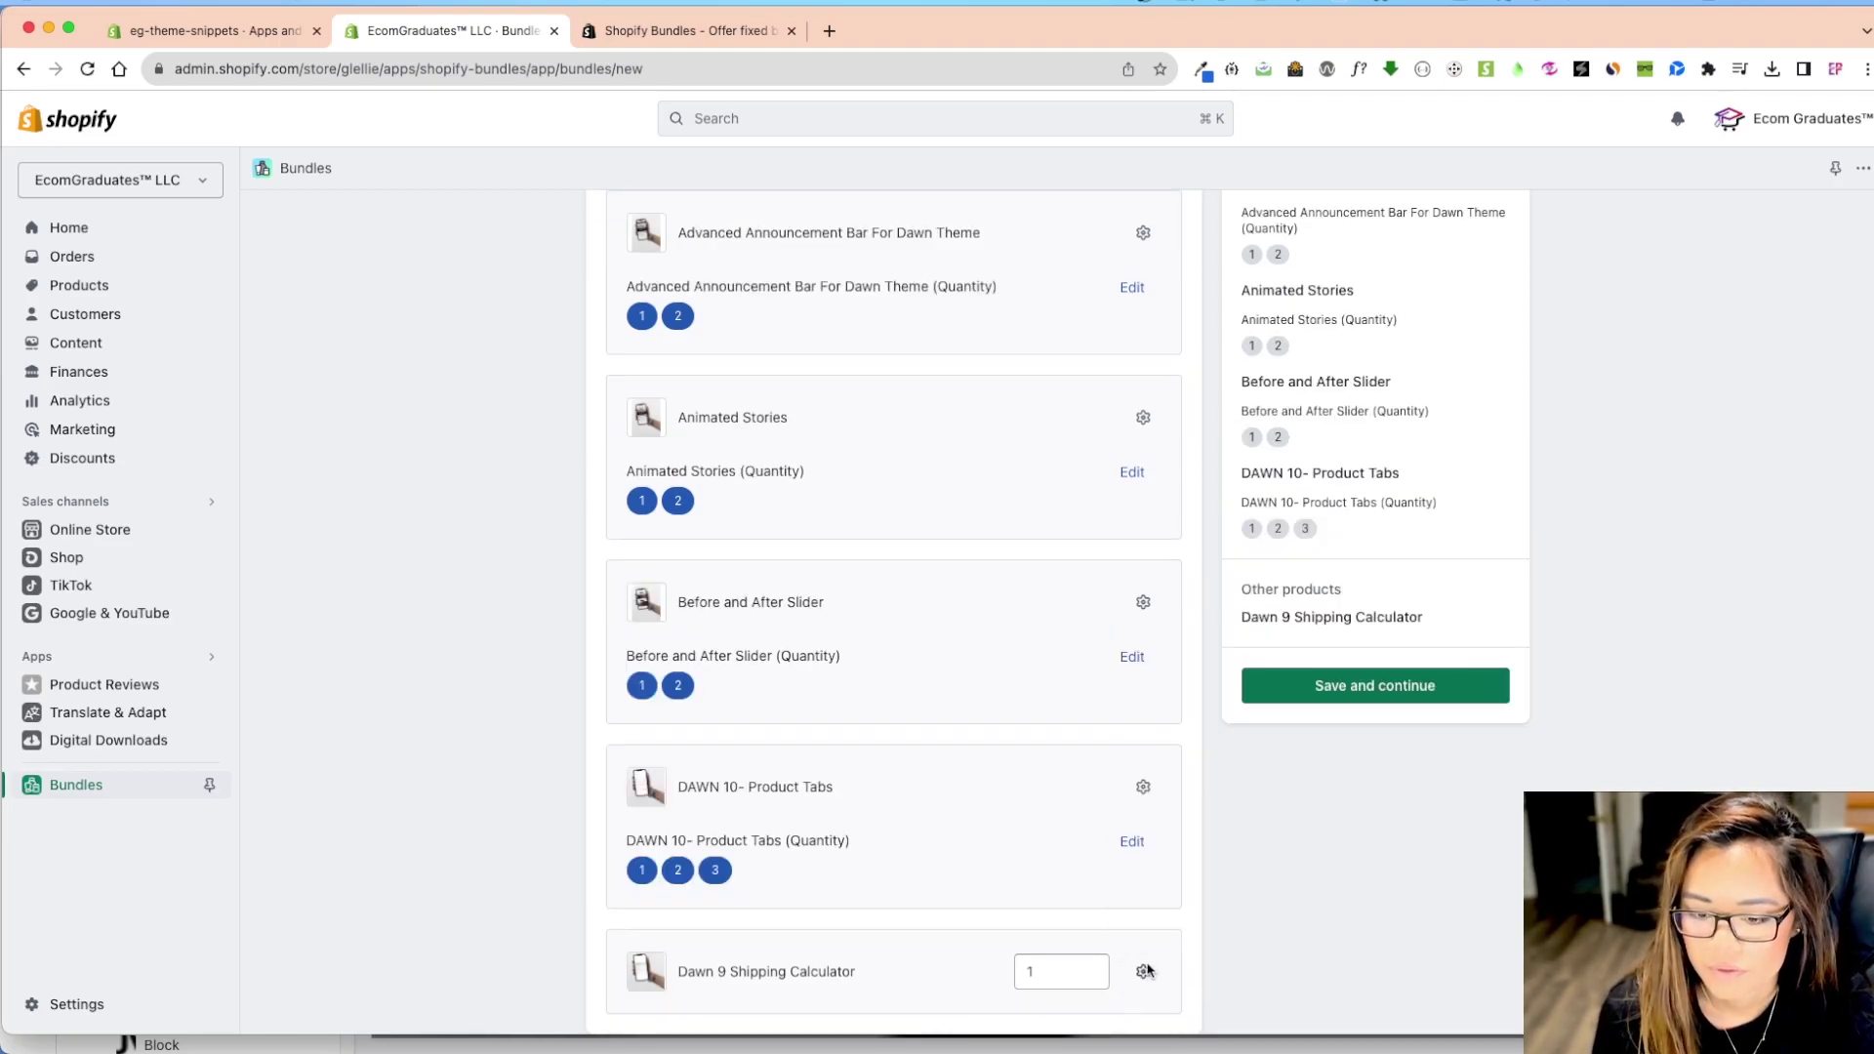
click(1143, 971)
click(1230, 834)
click(691, 932)
click(675, 951)
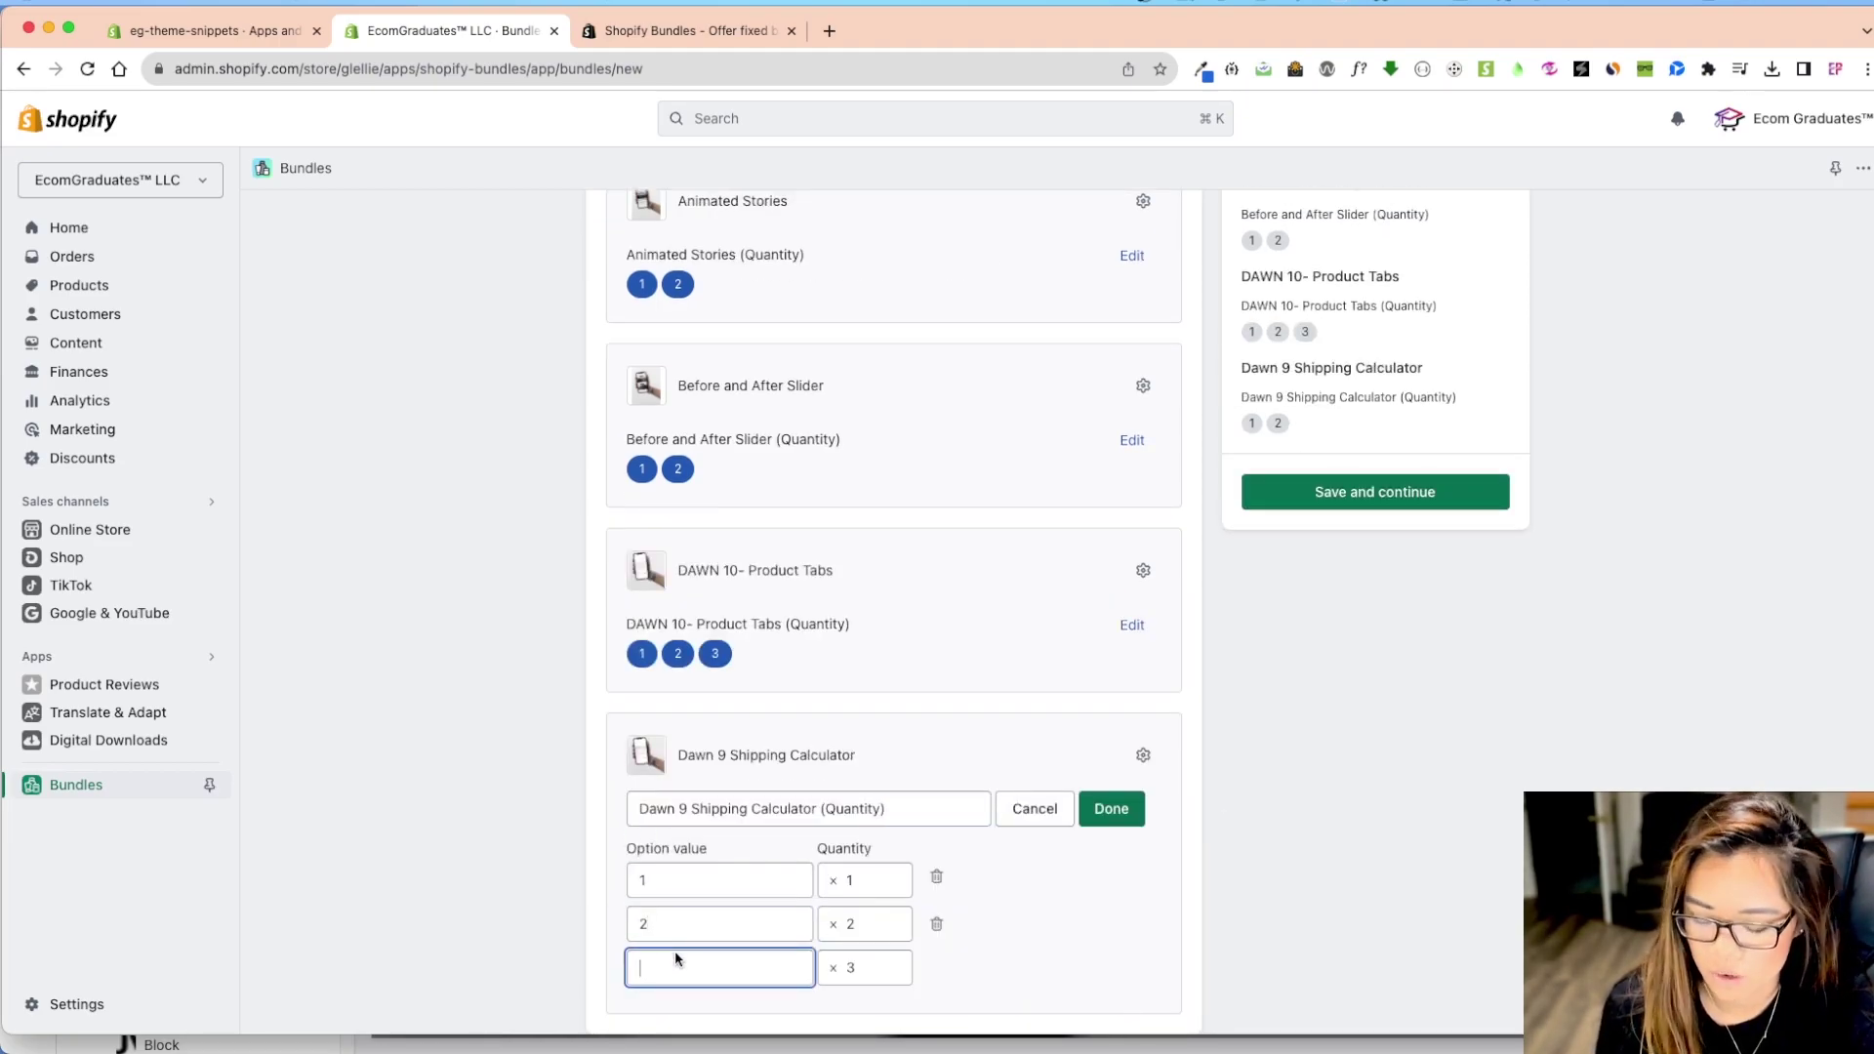
text(3)
key(Tab)
click(1101, 816)
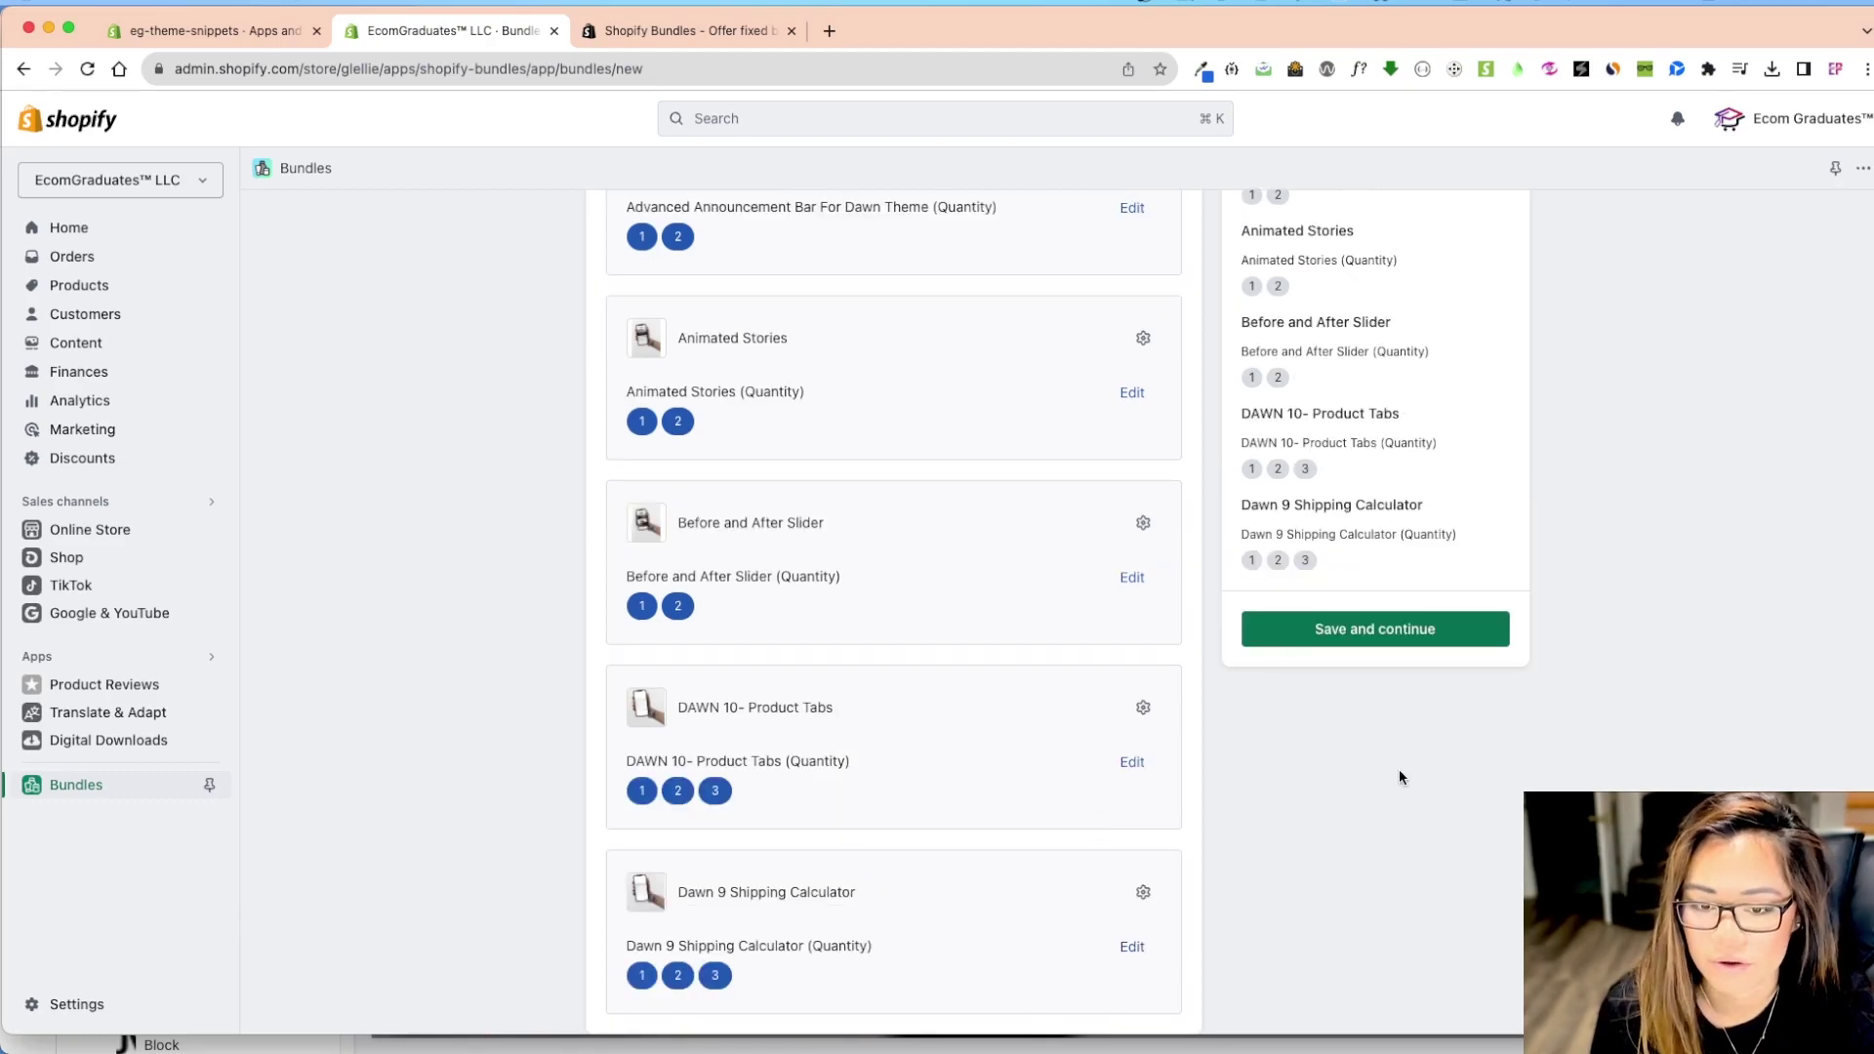
Try saving, then cut DAWN 10- Product Tabs' quantity values down to 1 and 2
click(1389, 640)
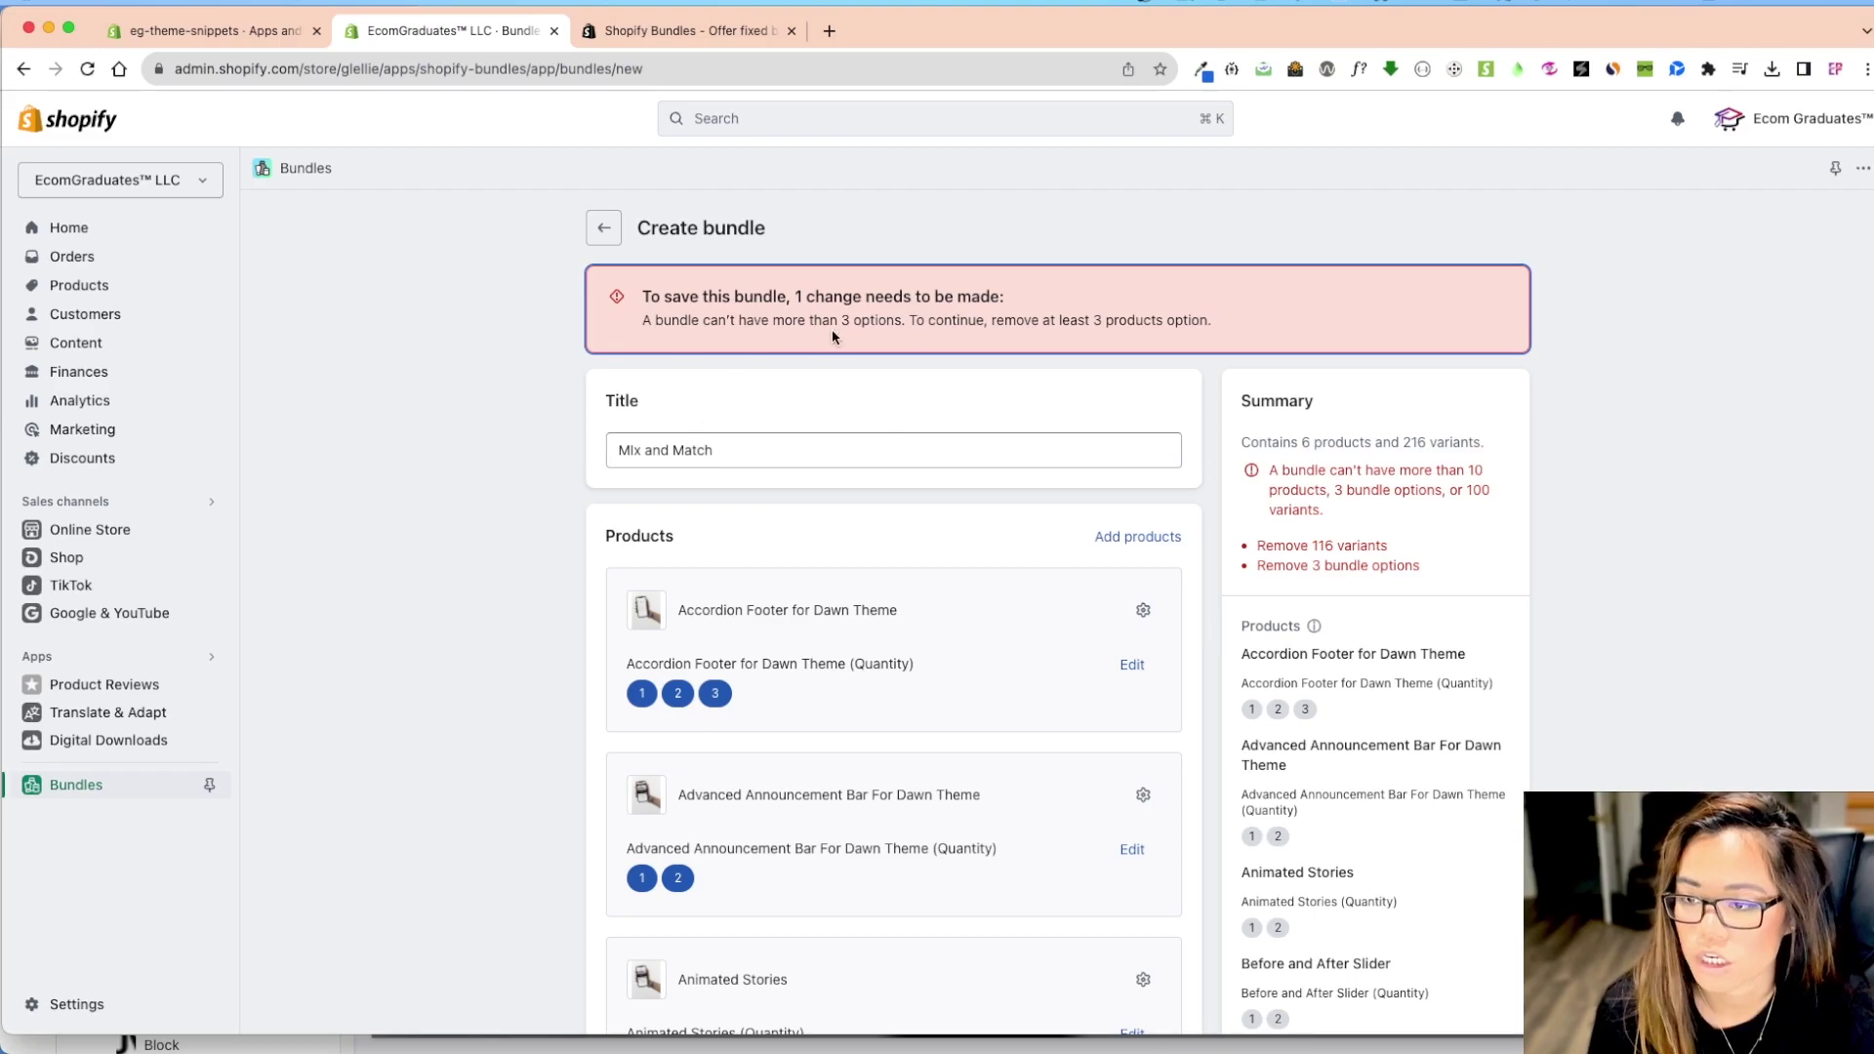
scroll(947, 671, down, 5)
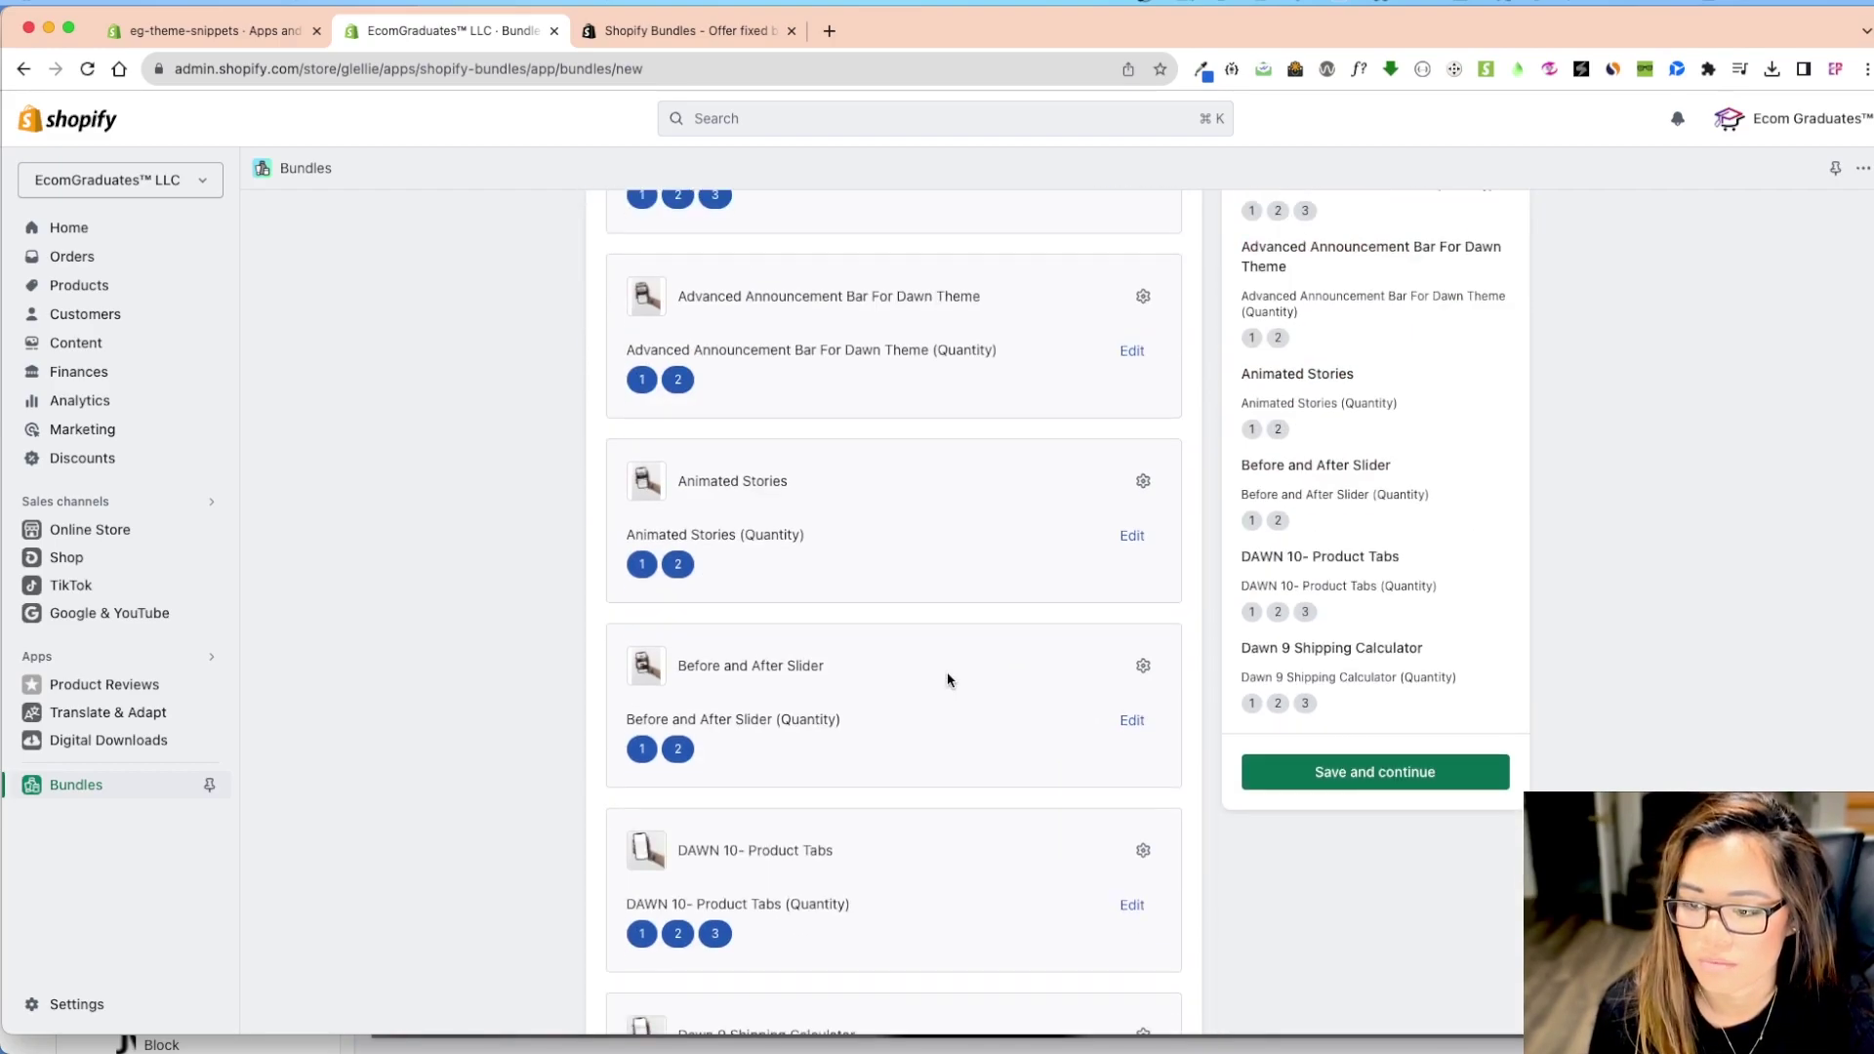
scroll(843, 880, down, 2)
scroll(879, 891, up, 5)
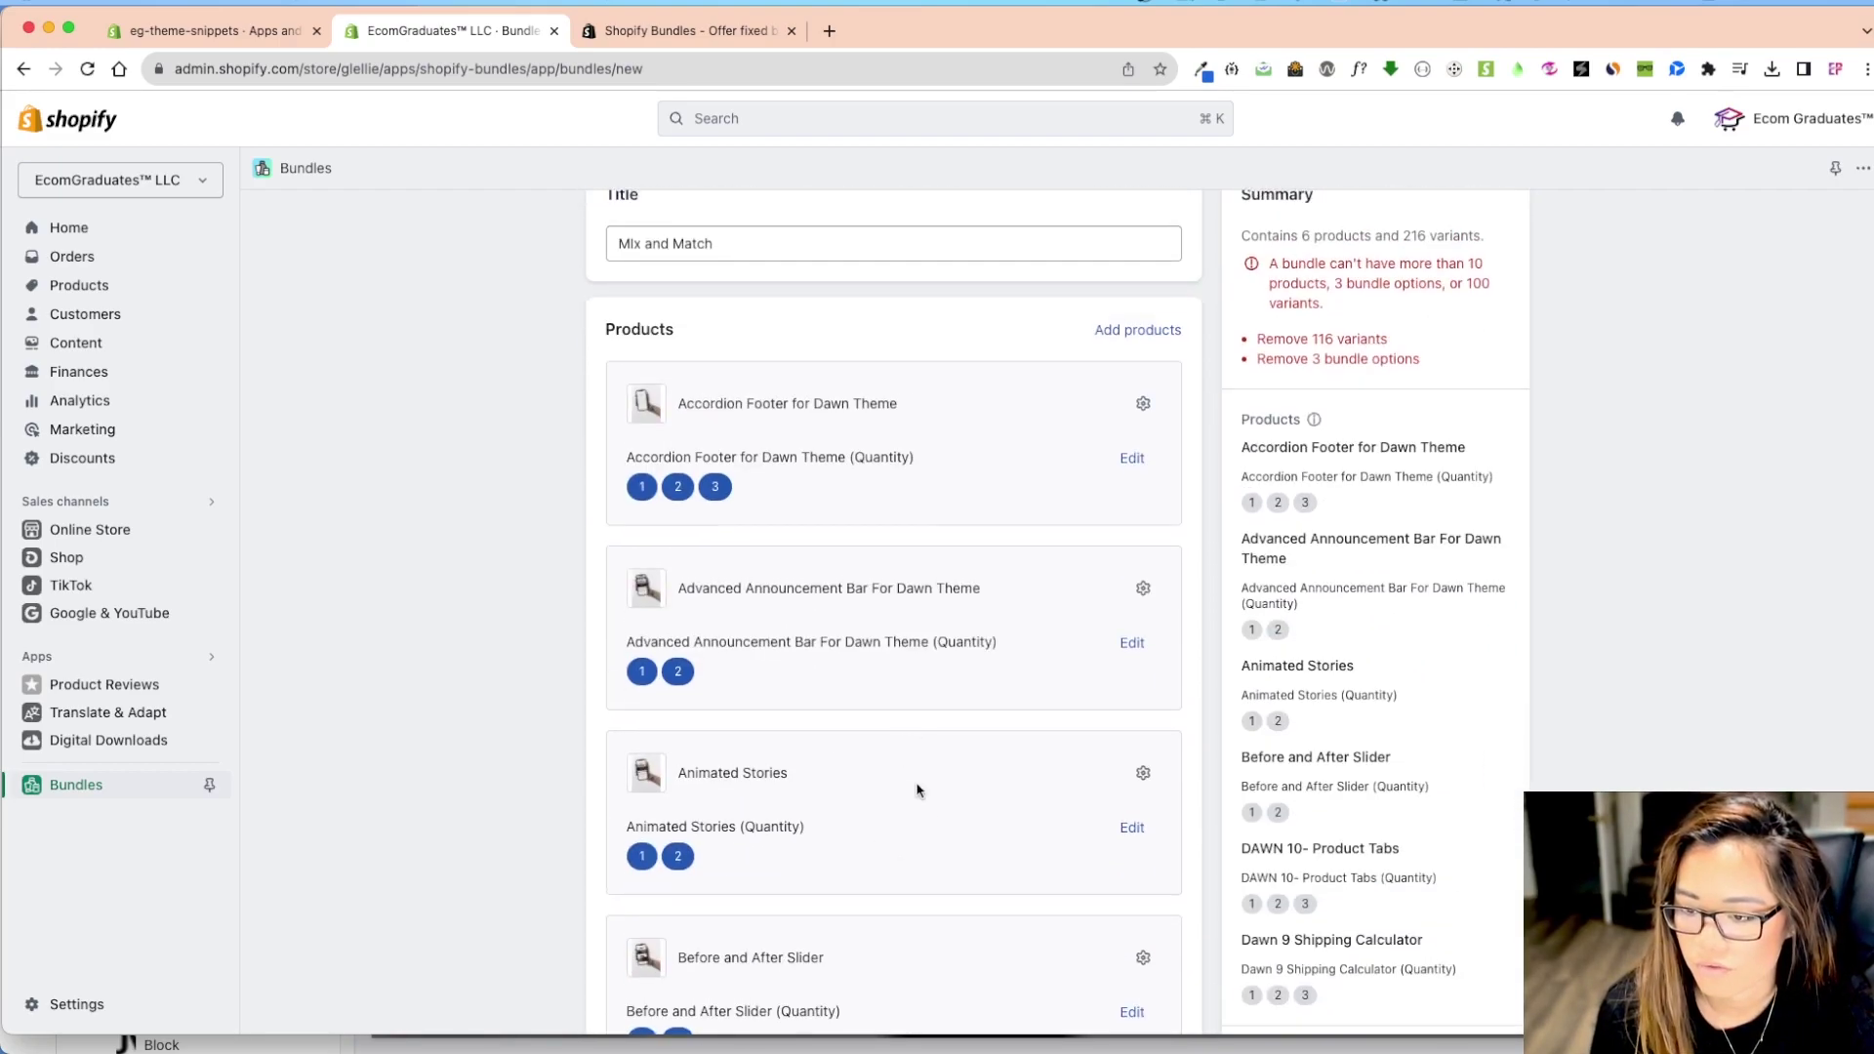
scroll(921, 786, down, 5)
click(1142, 709)
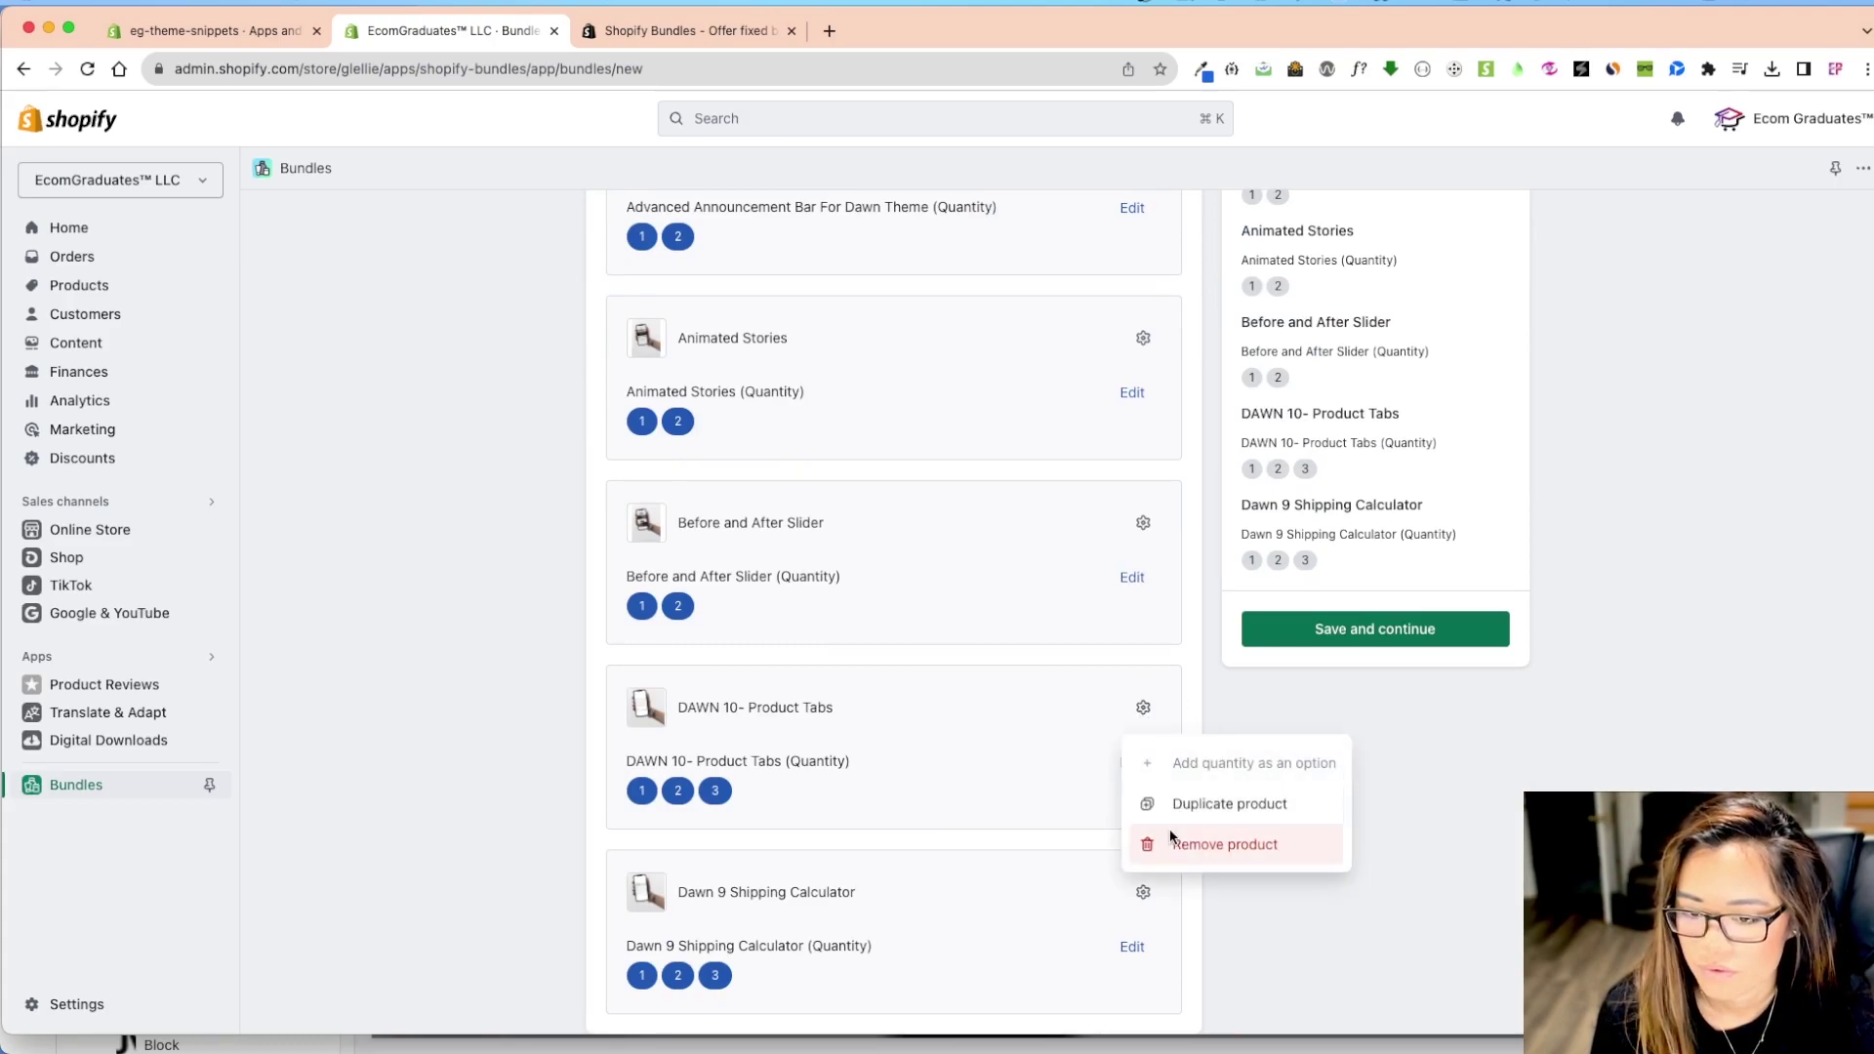
click(1029, 776)
click(1131, 762)
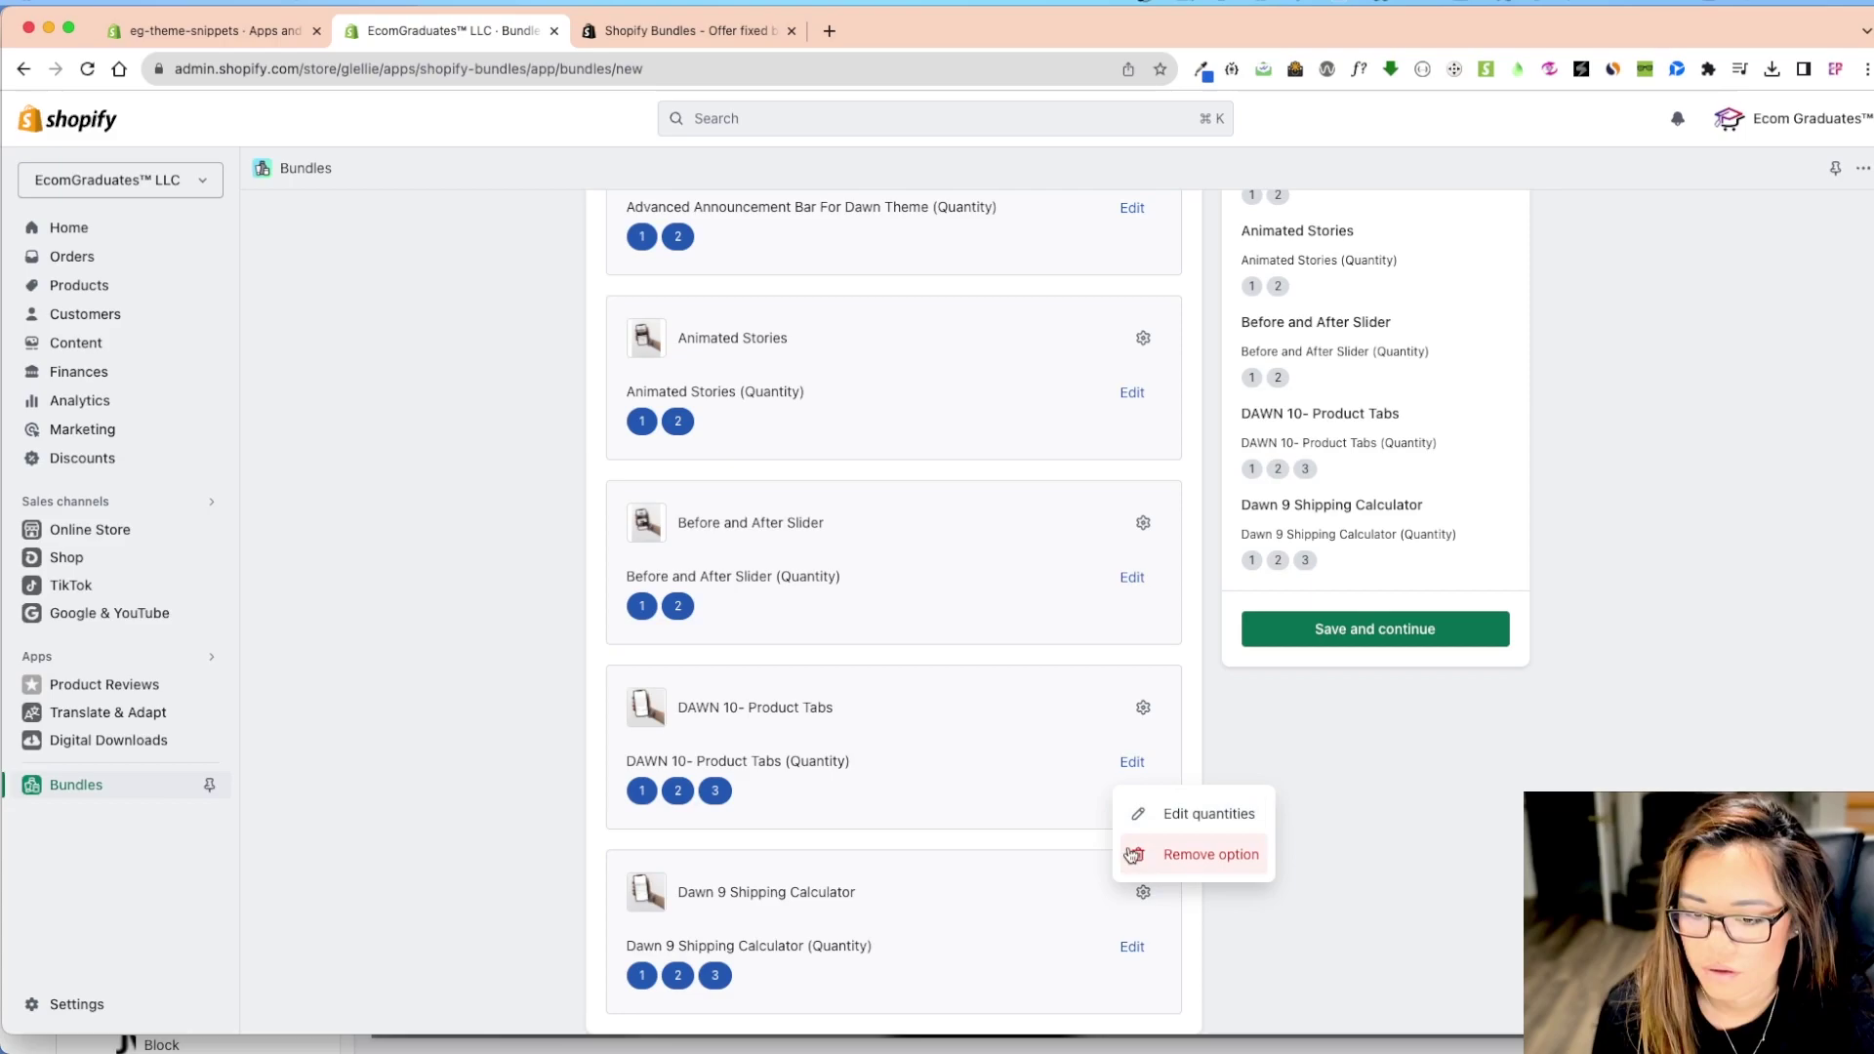
click(1188, 816)
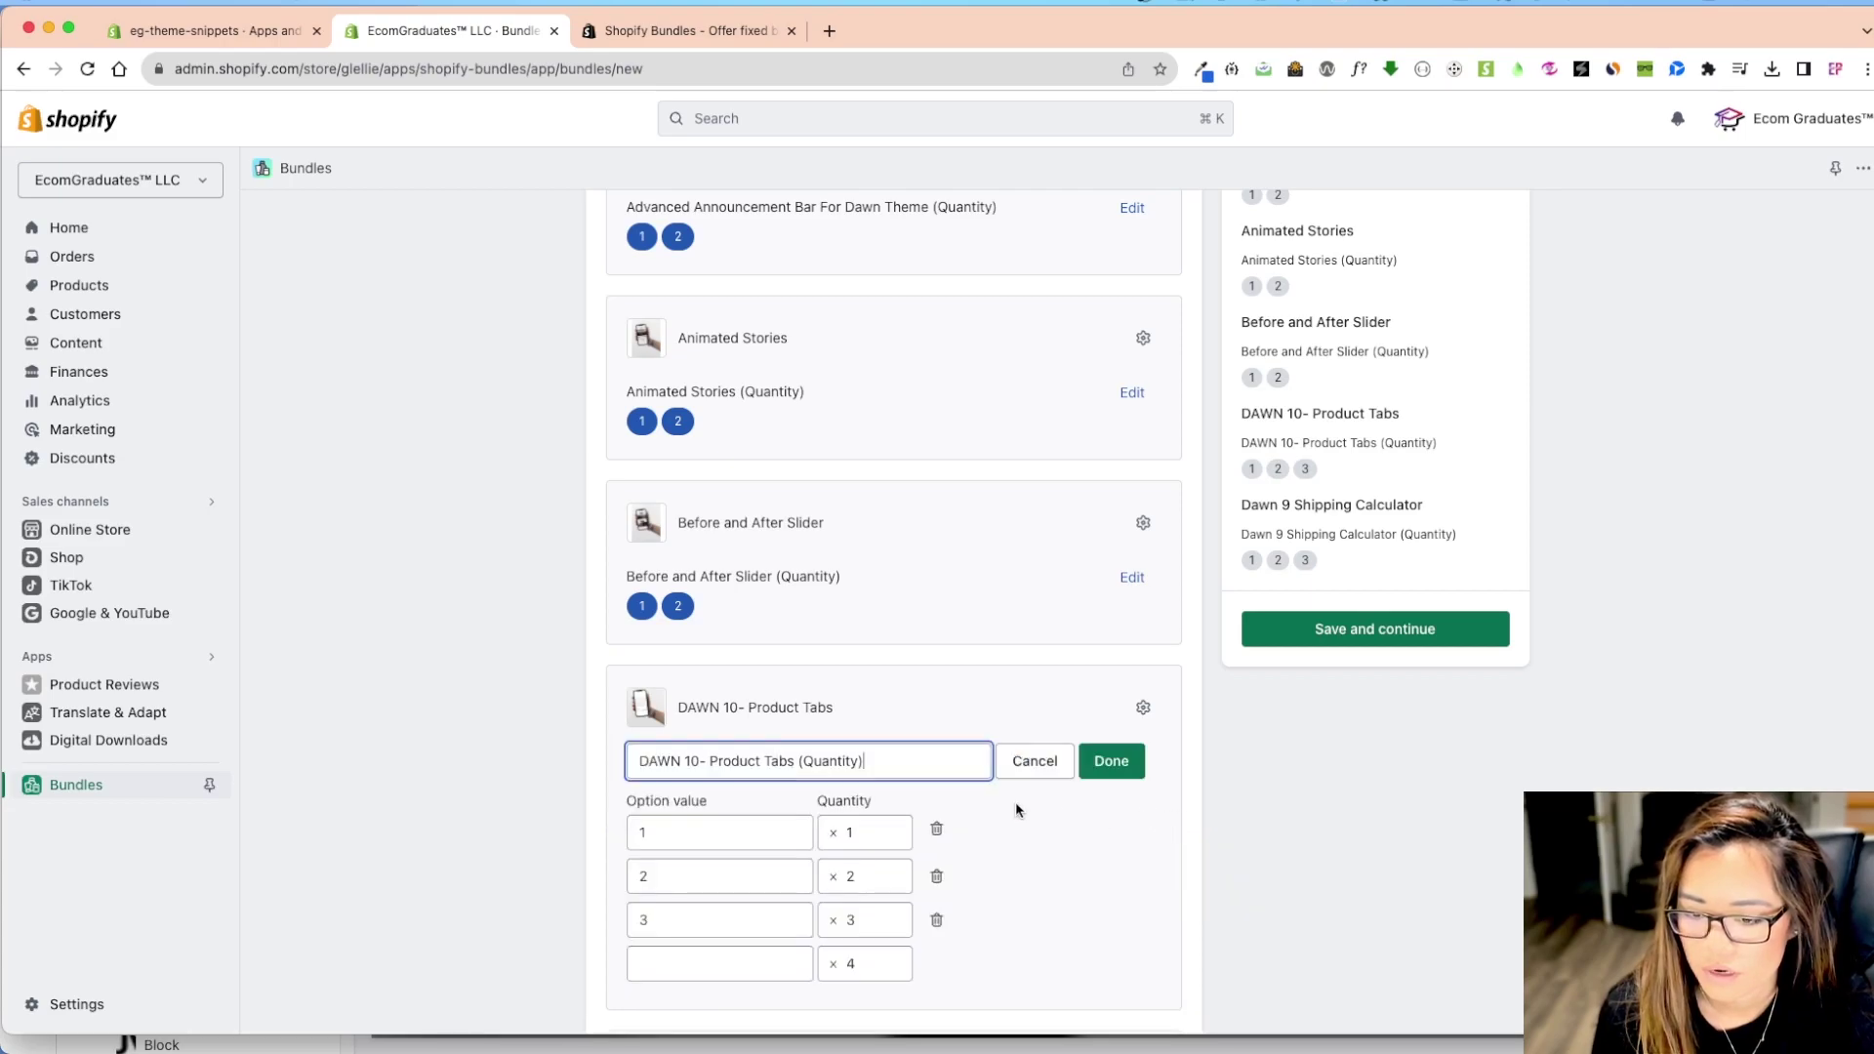
click(910, 960)
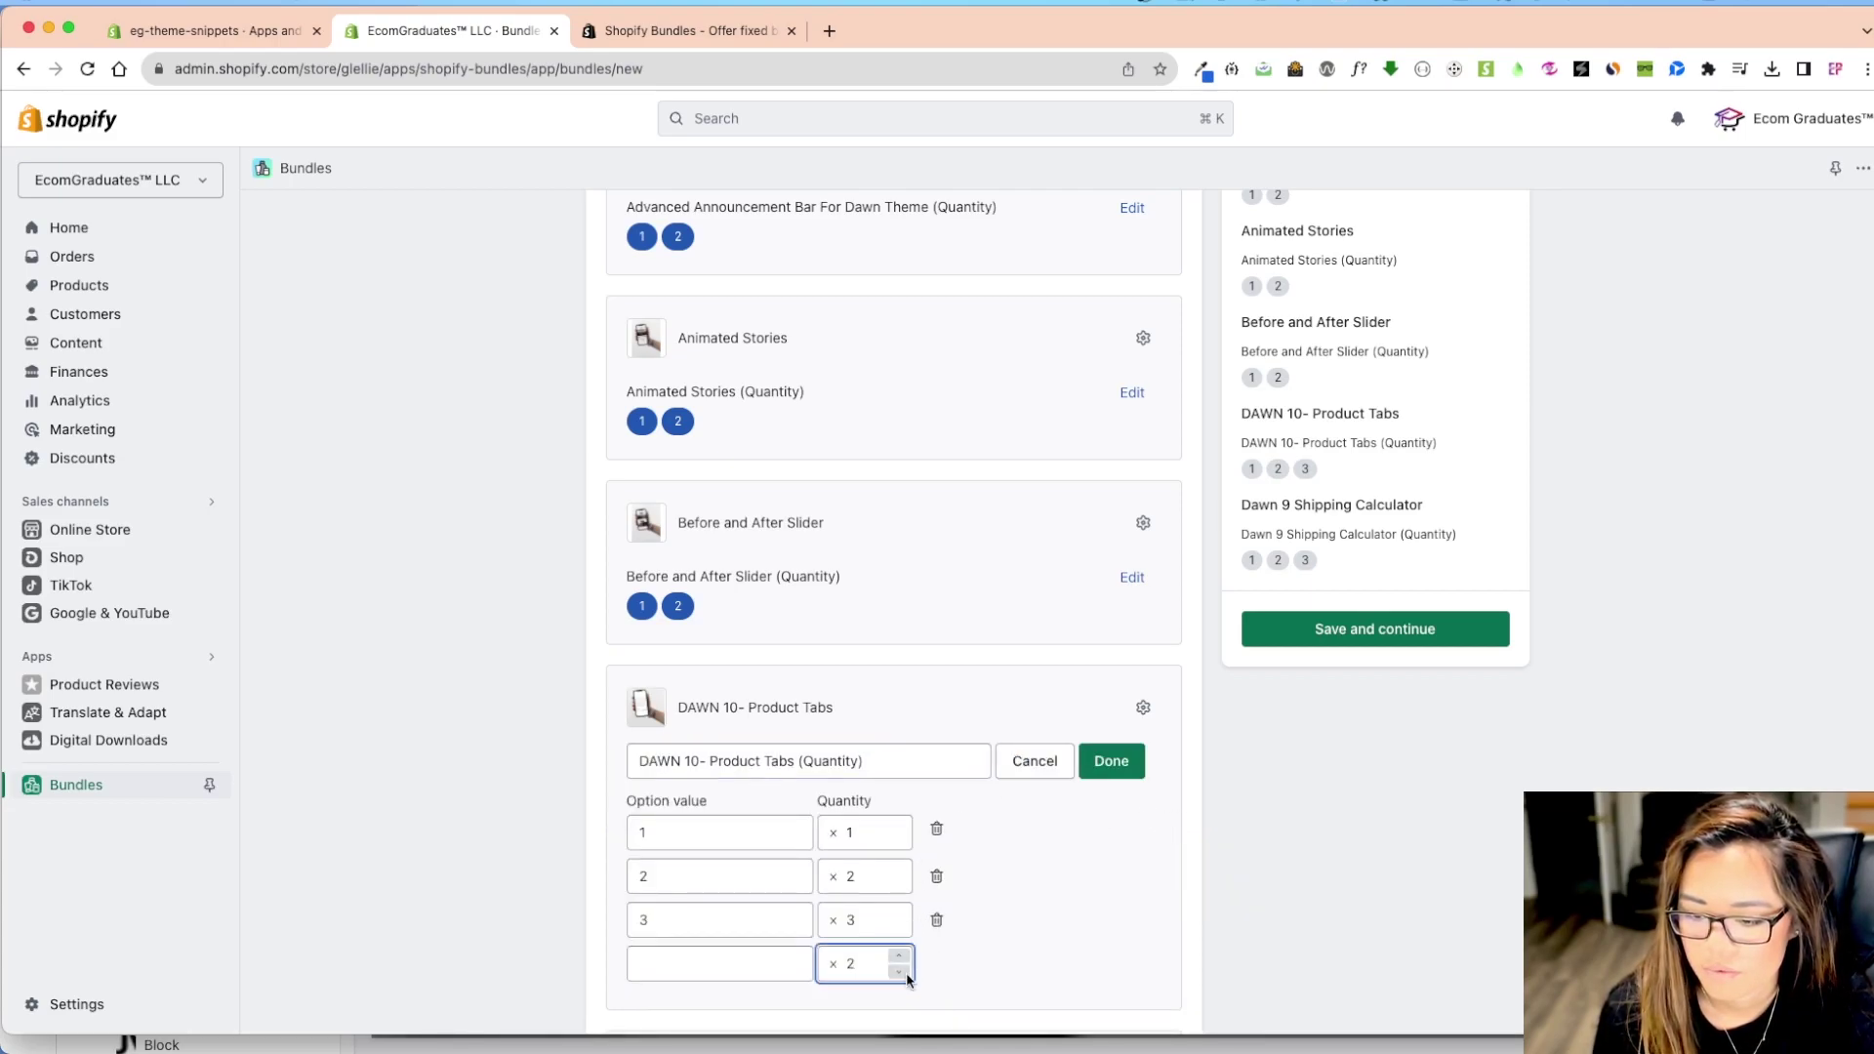
click(899, 972)
click(1111, 766)
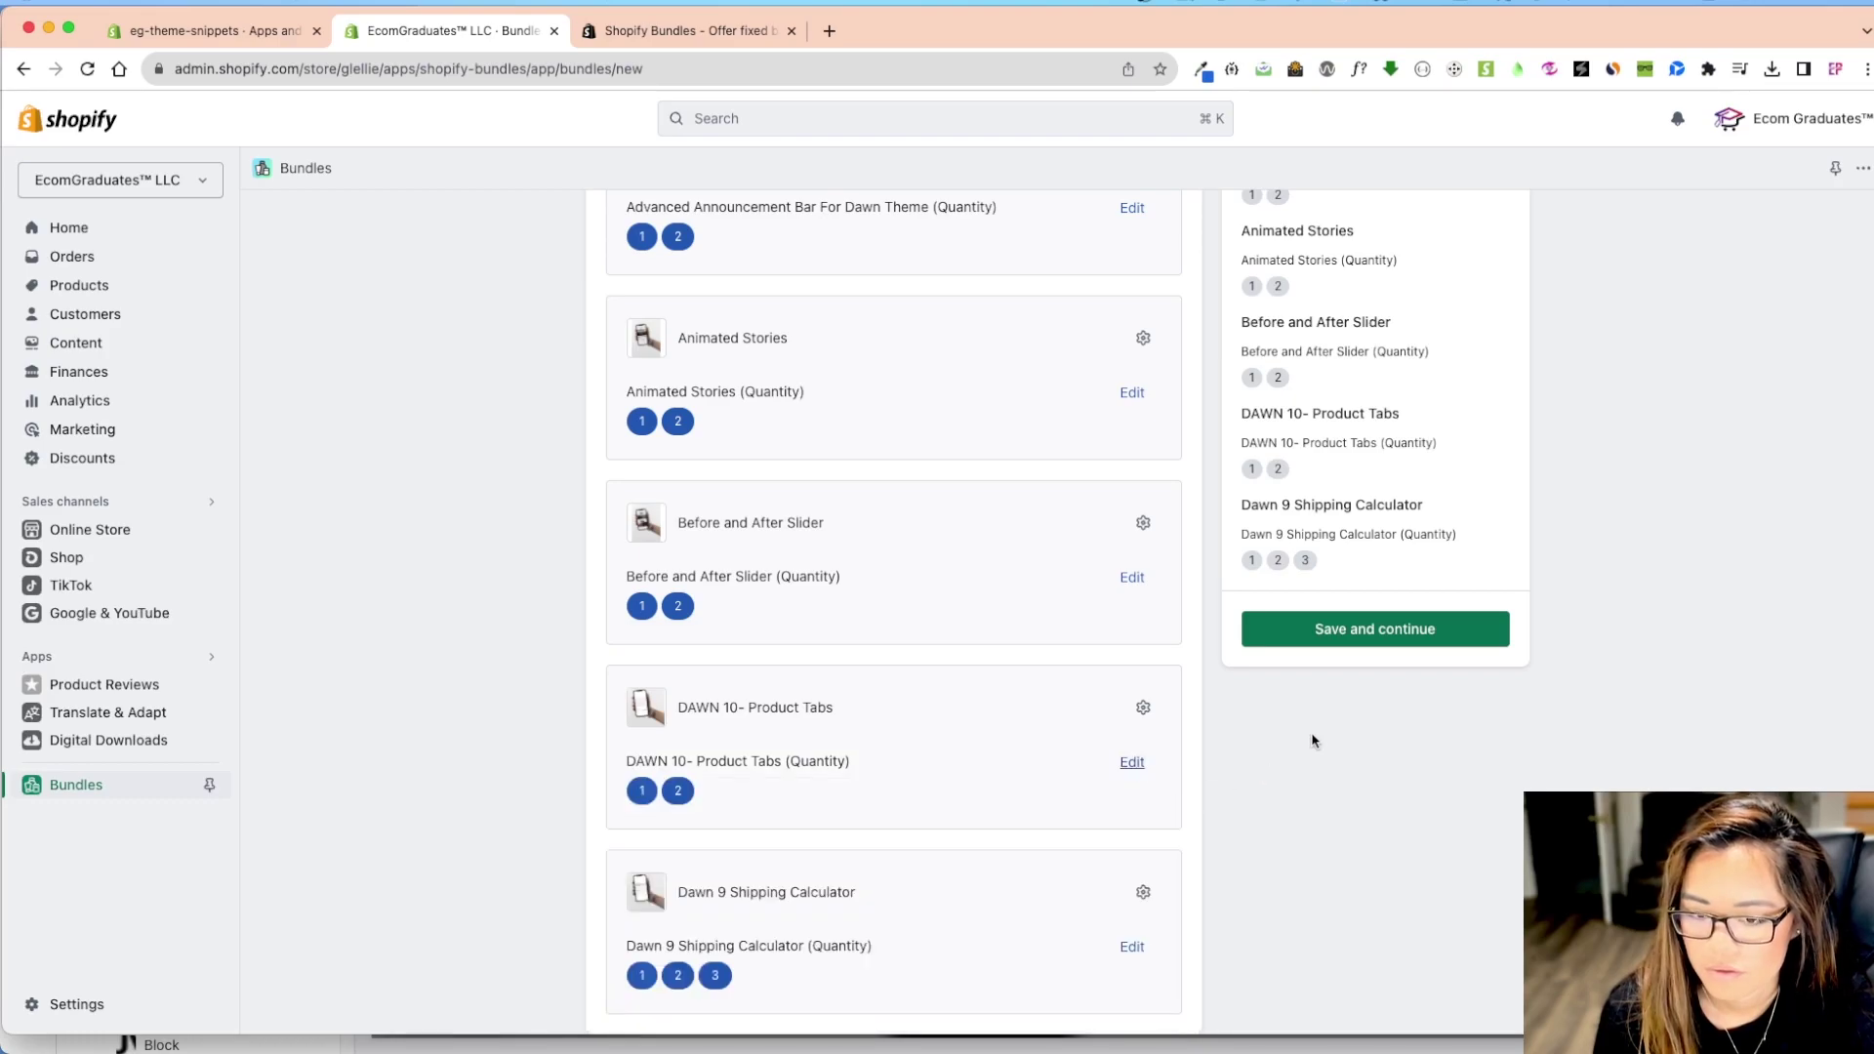
Retry the save and remove Accordion Footer's quantity option
click(1314, 630)
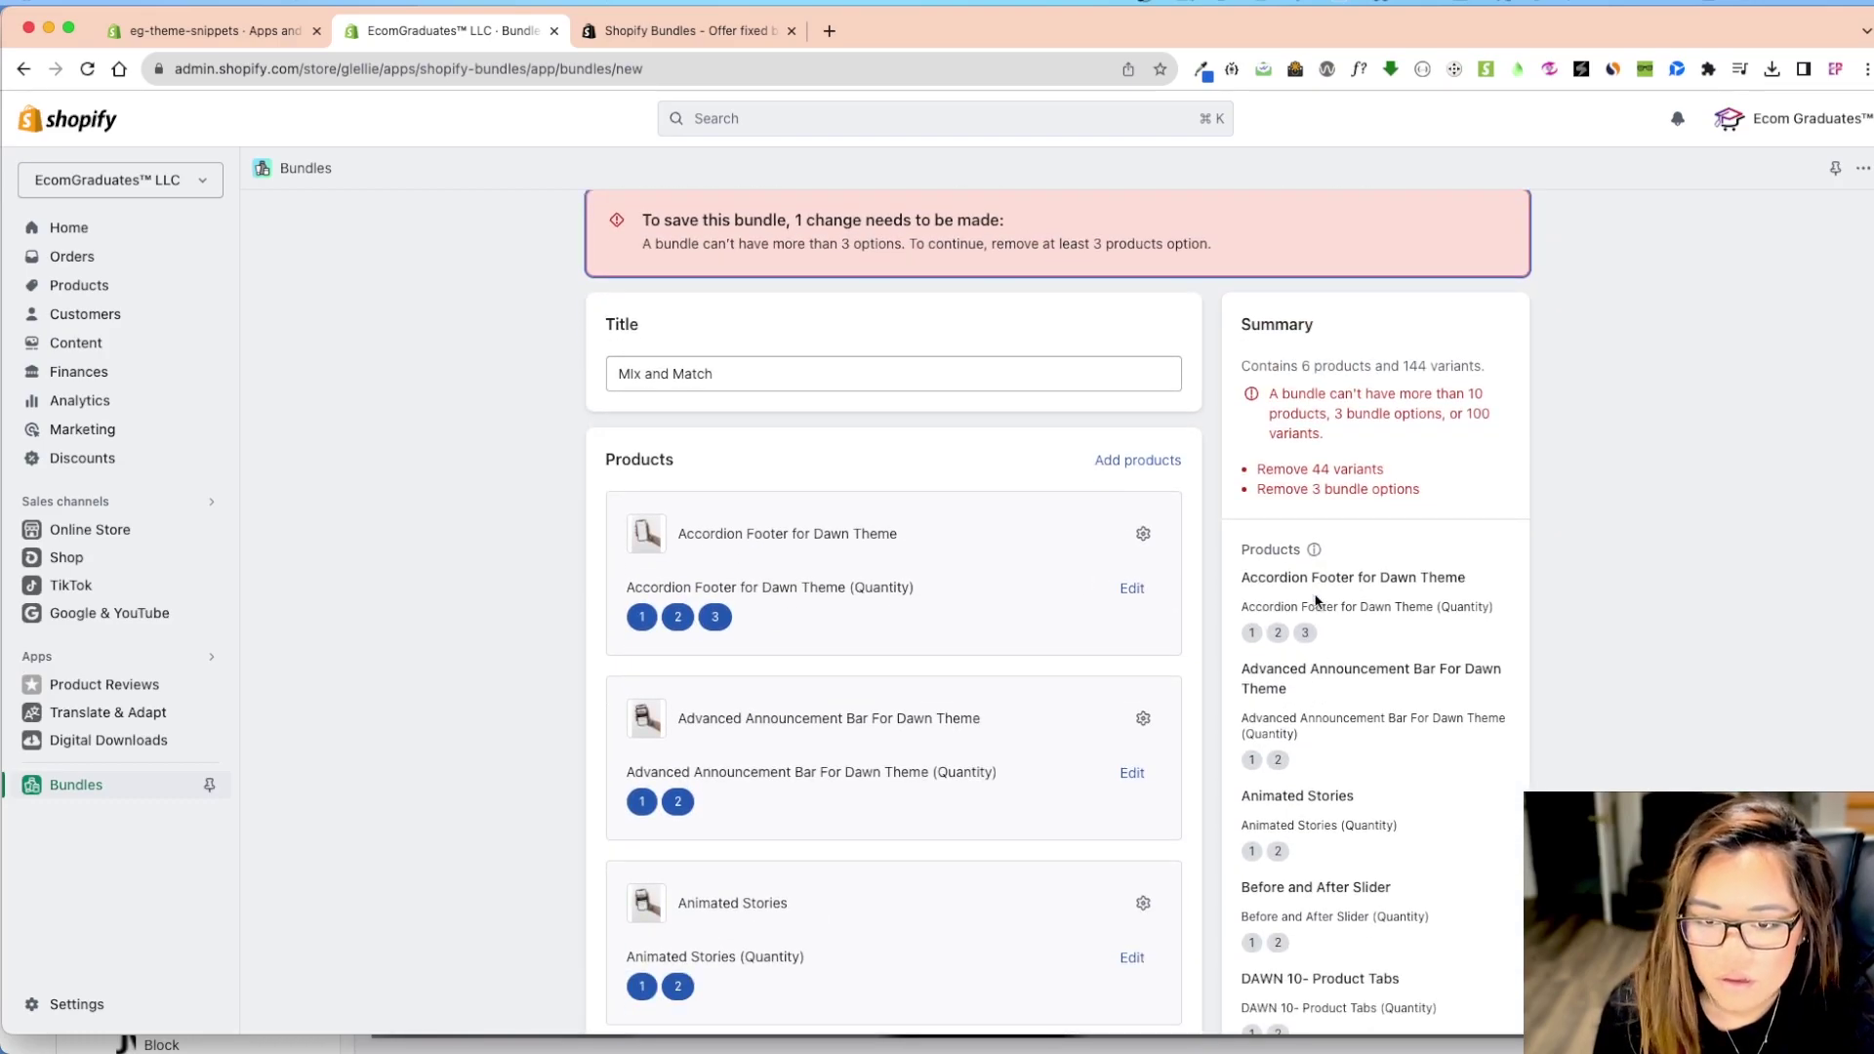
scroll(983, 753, down, 4)
scroll(1060, 742, up, 4)
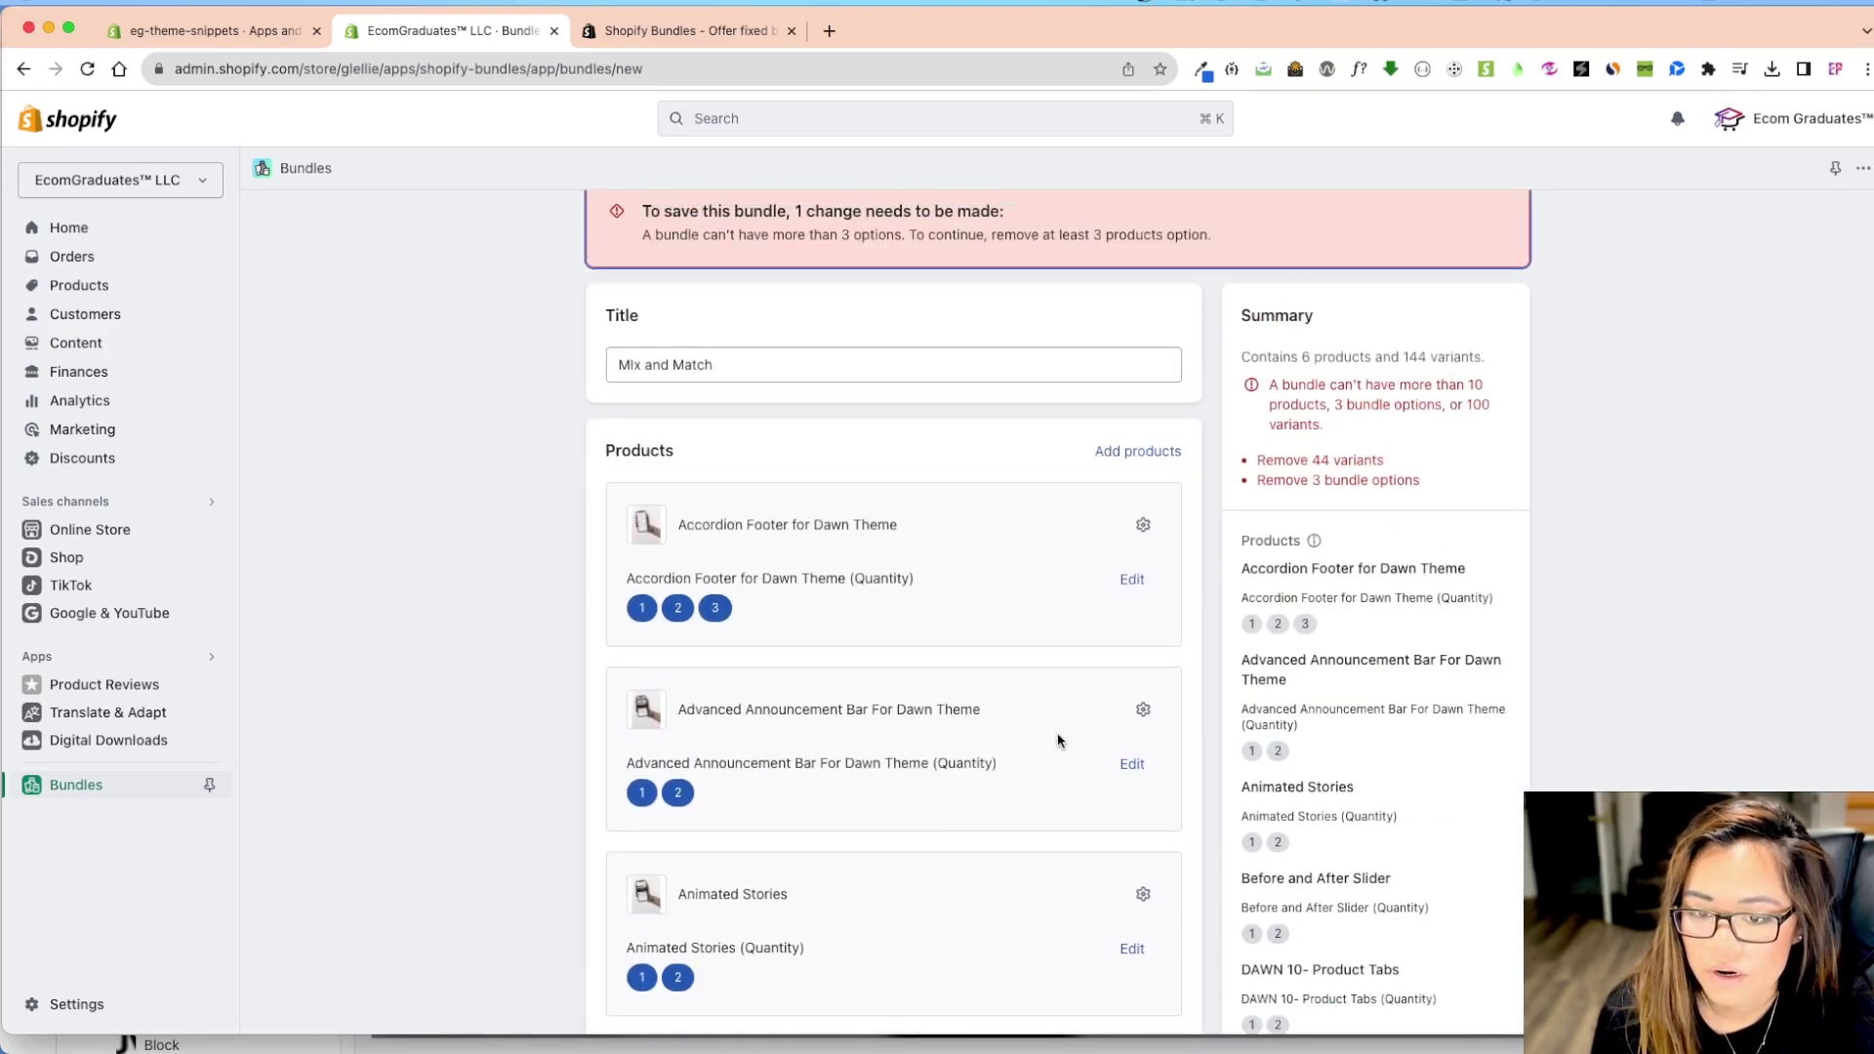
click(1131, 580)
click(1167, 671)
Remove Advanced Announcement Bar and Accordion Footer from the bundle
click(1140, 632)
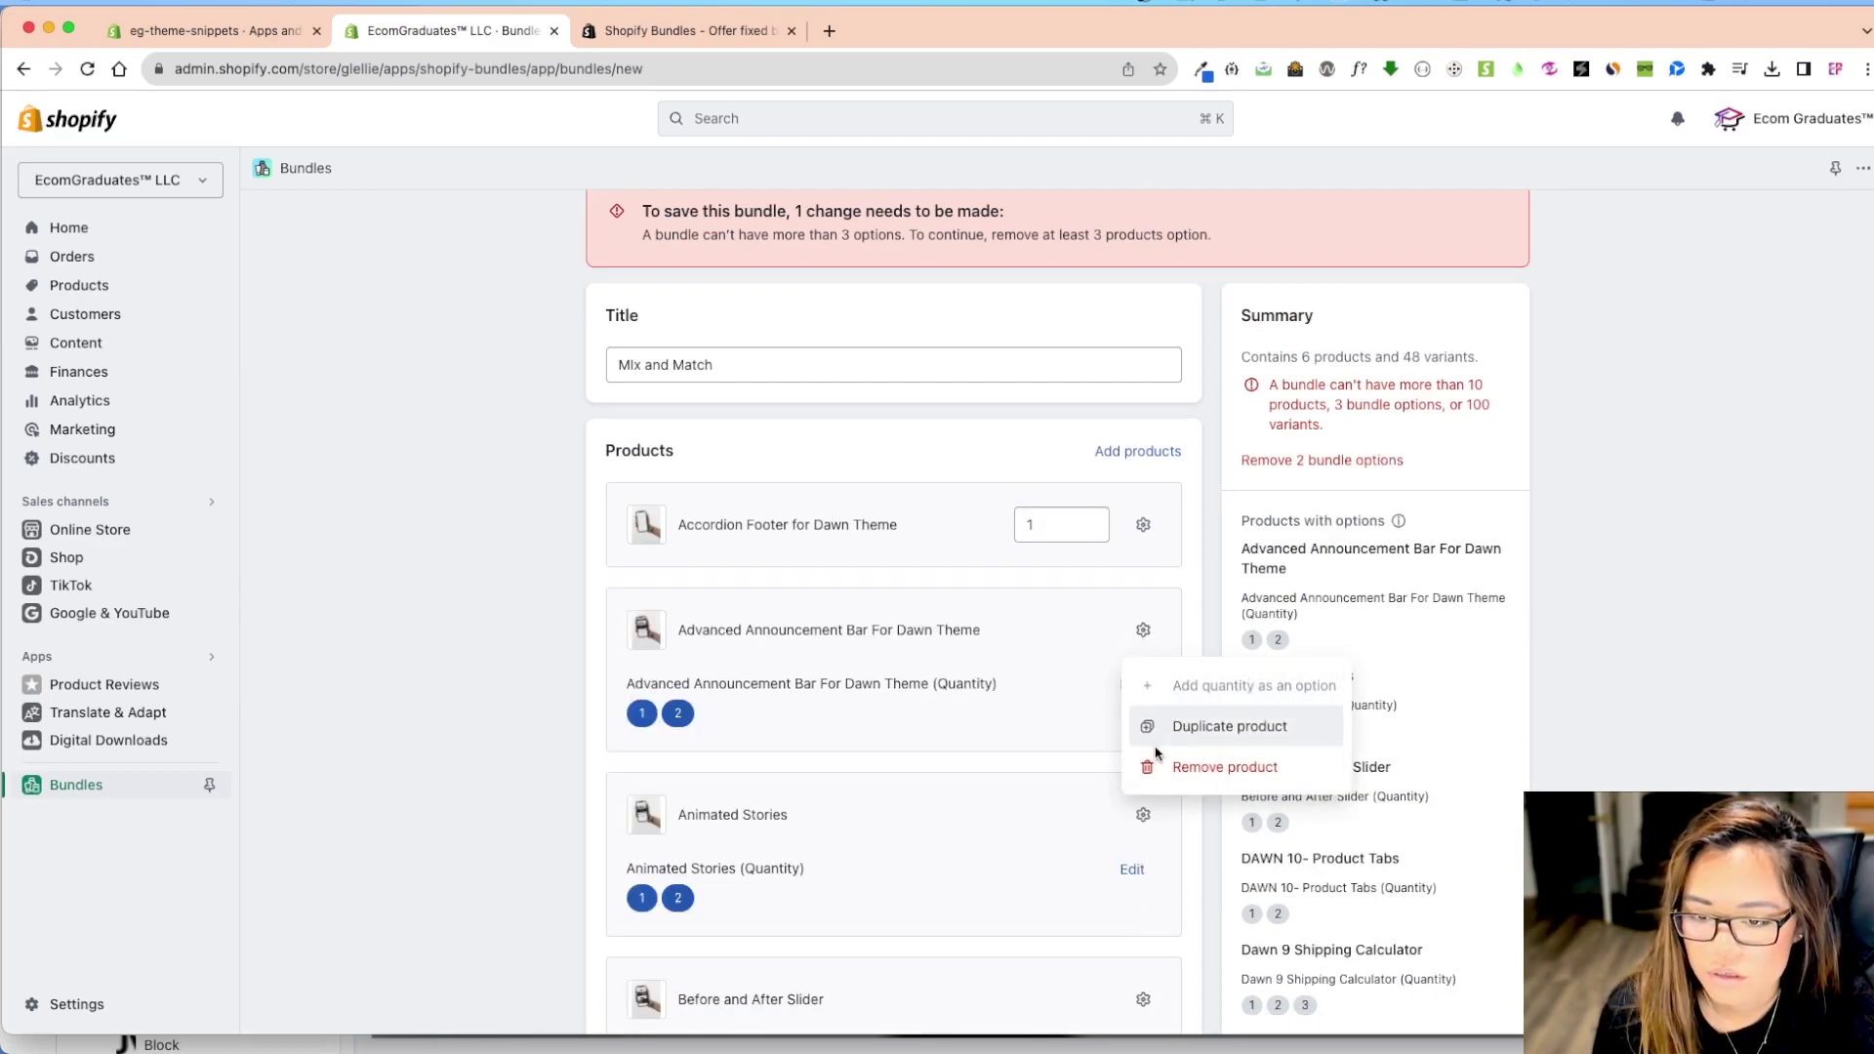
click(1203, 765)
scroll(1232, 822, down, 10)
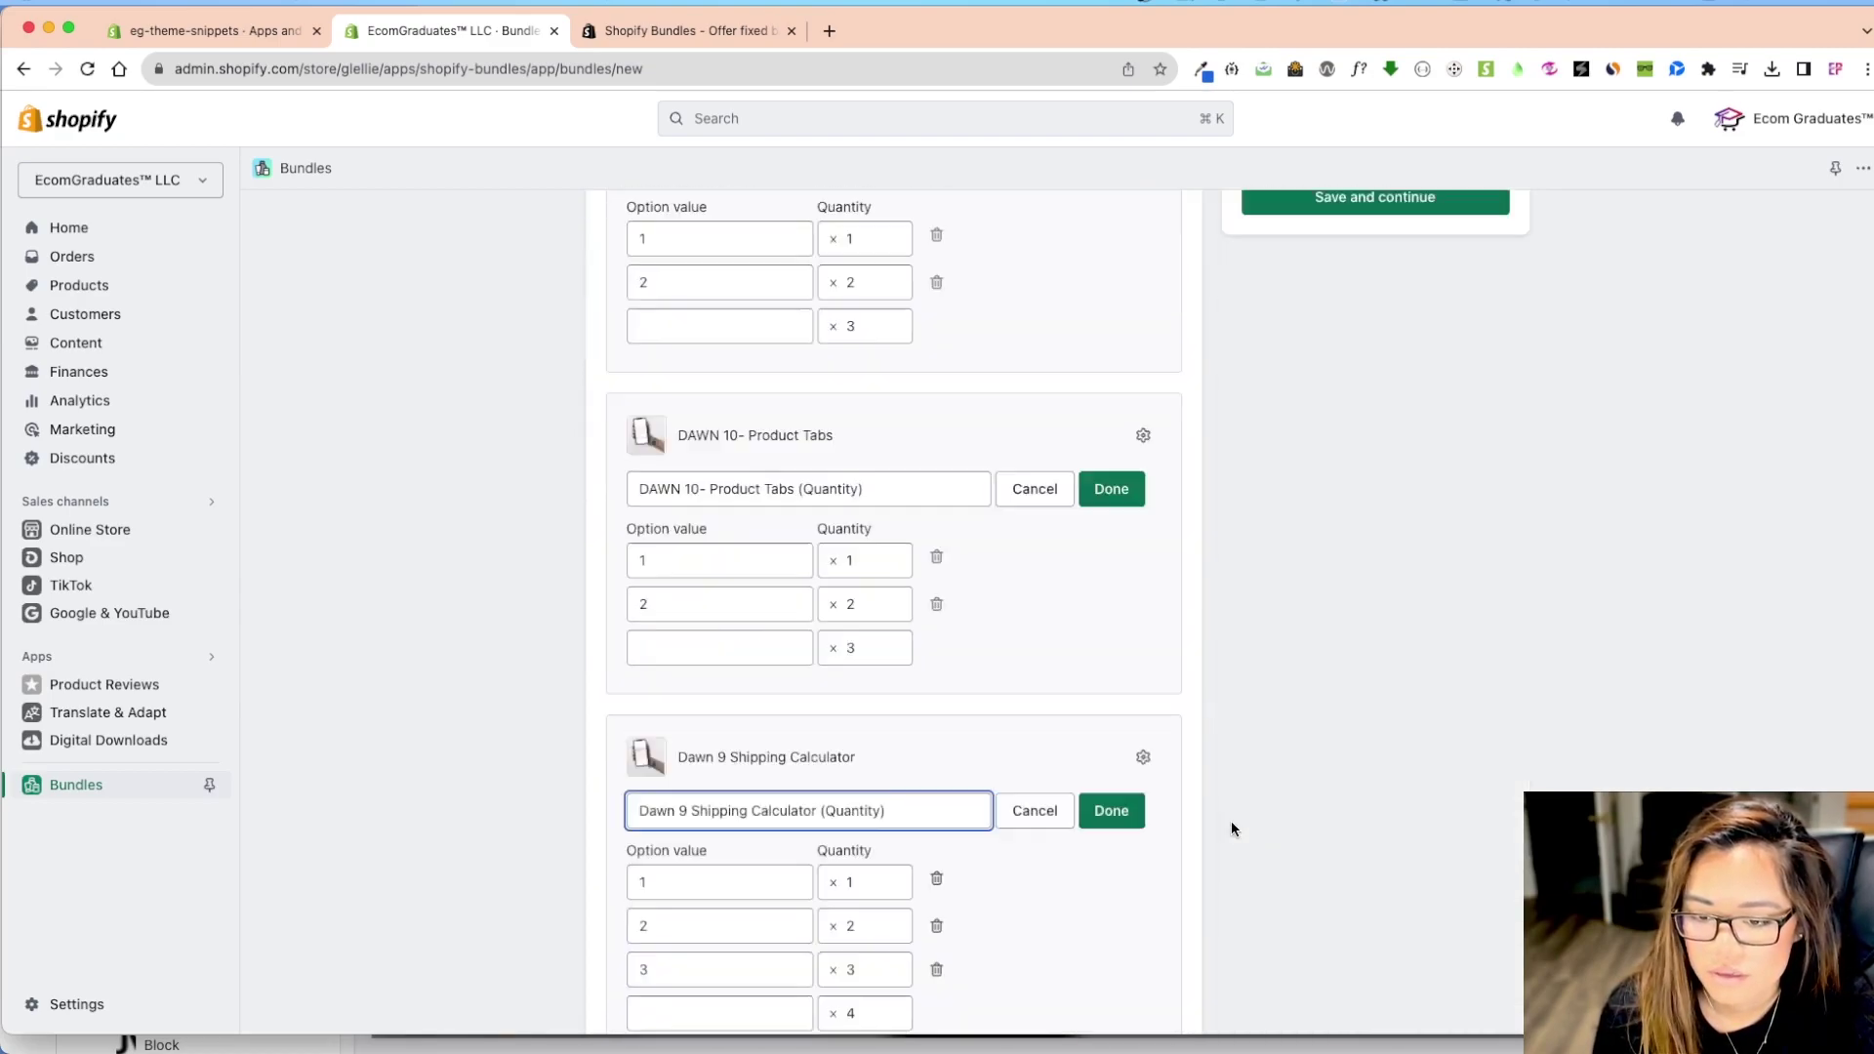
scroll(1305, 732, up, 10)
scroll(1358, 736, down, 5)
click(1357, 670)
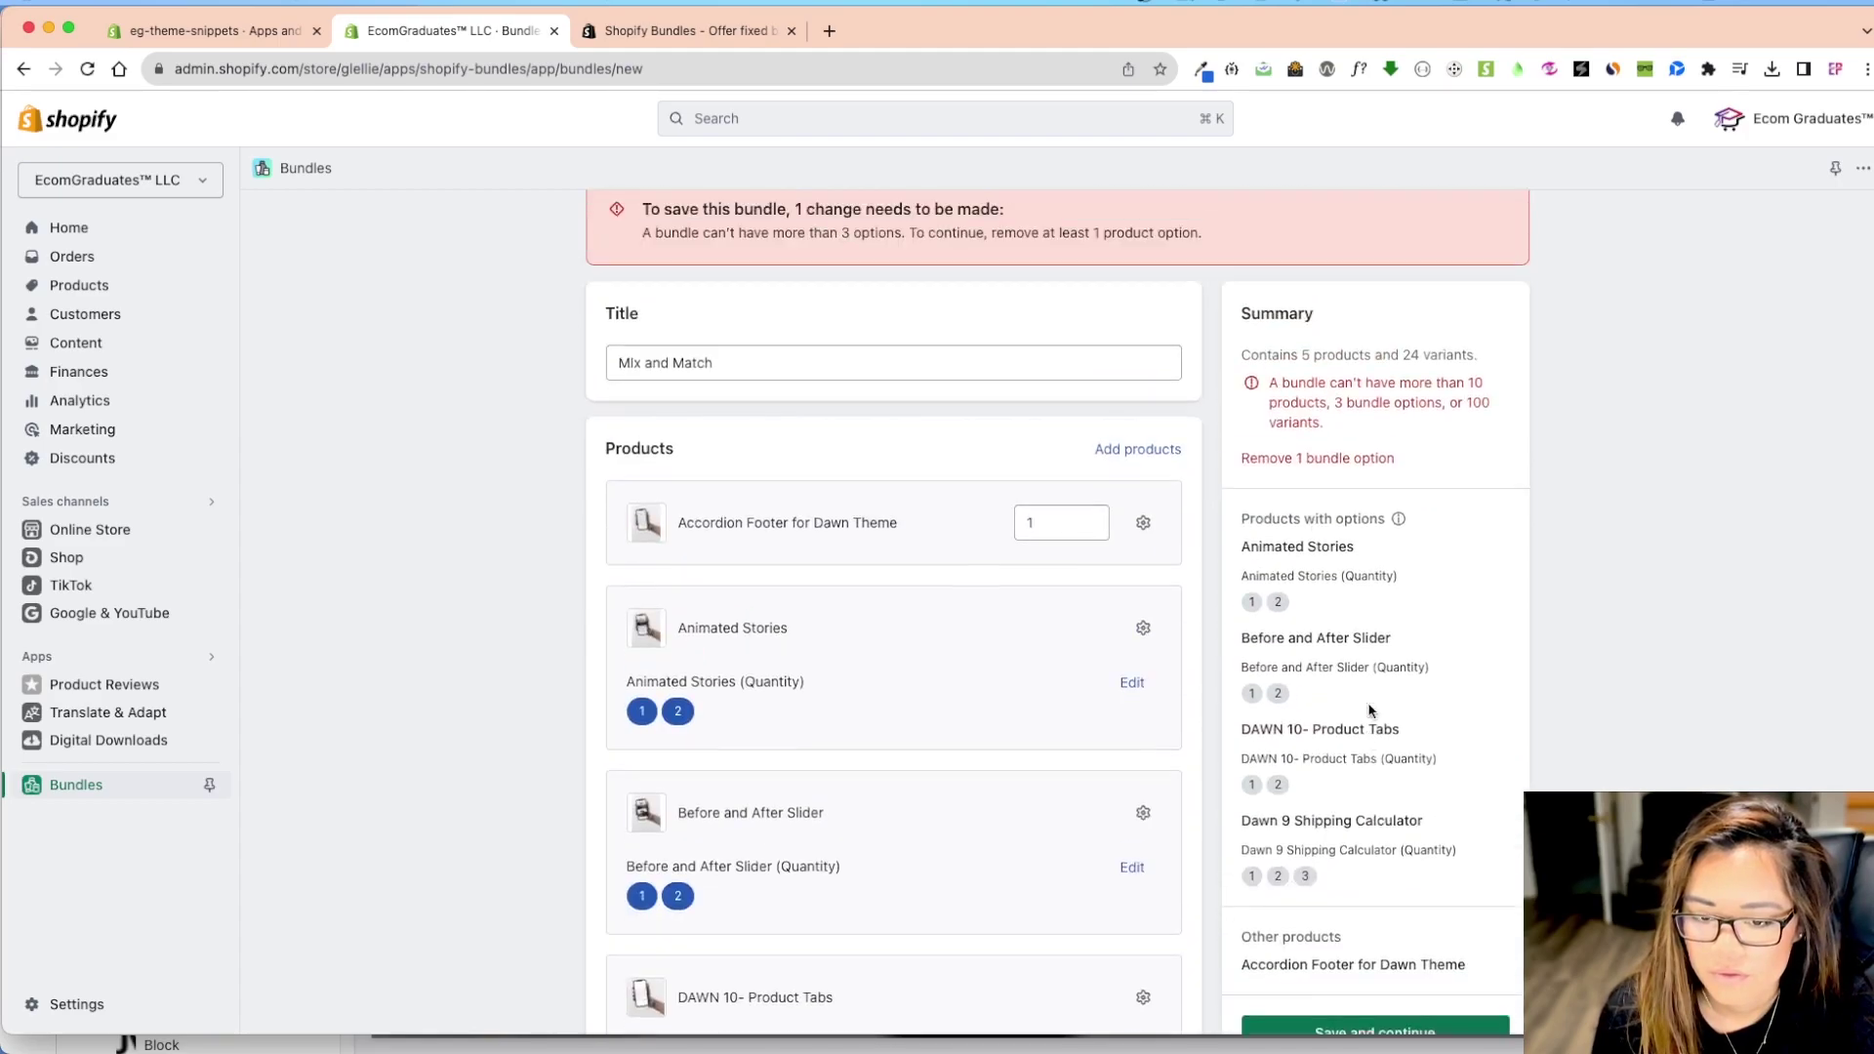
click(1143, 615)
click(1189, 743)
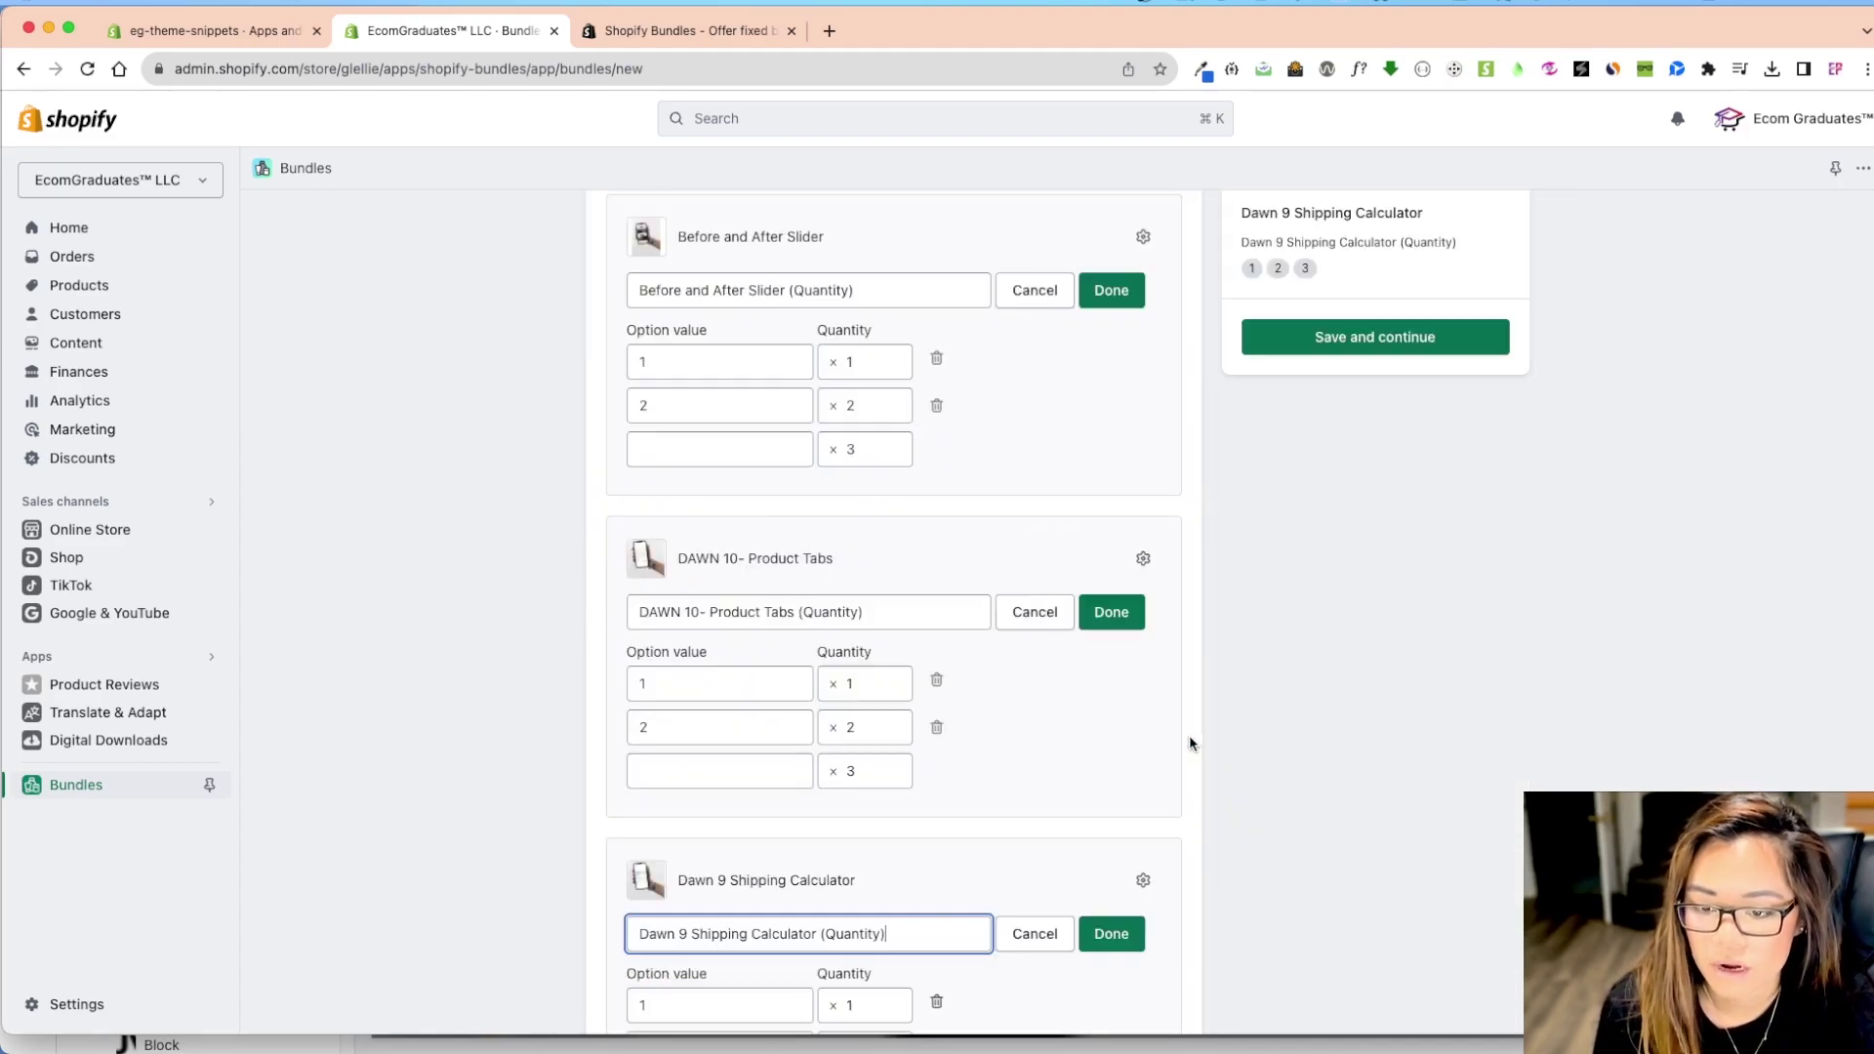
Trim Dawn 9's quantities to 1 and 2 and close the open quantity editors
click(938, 728)
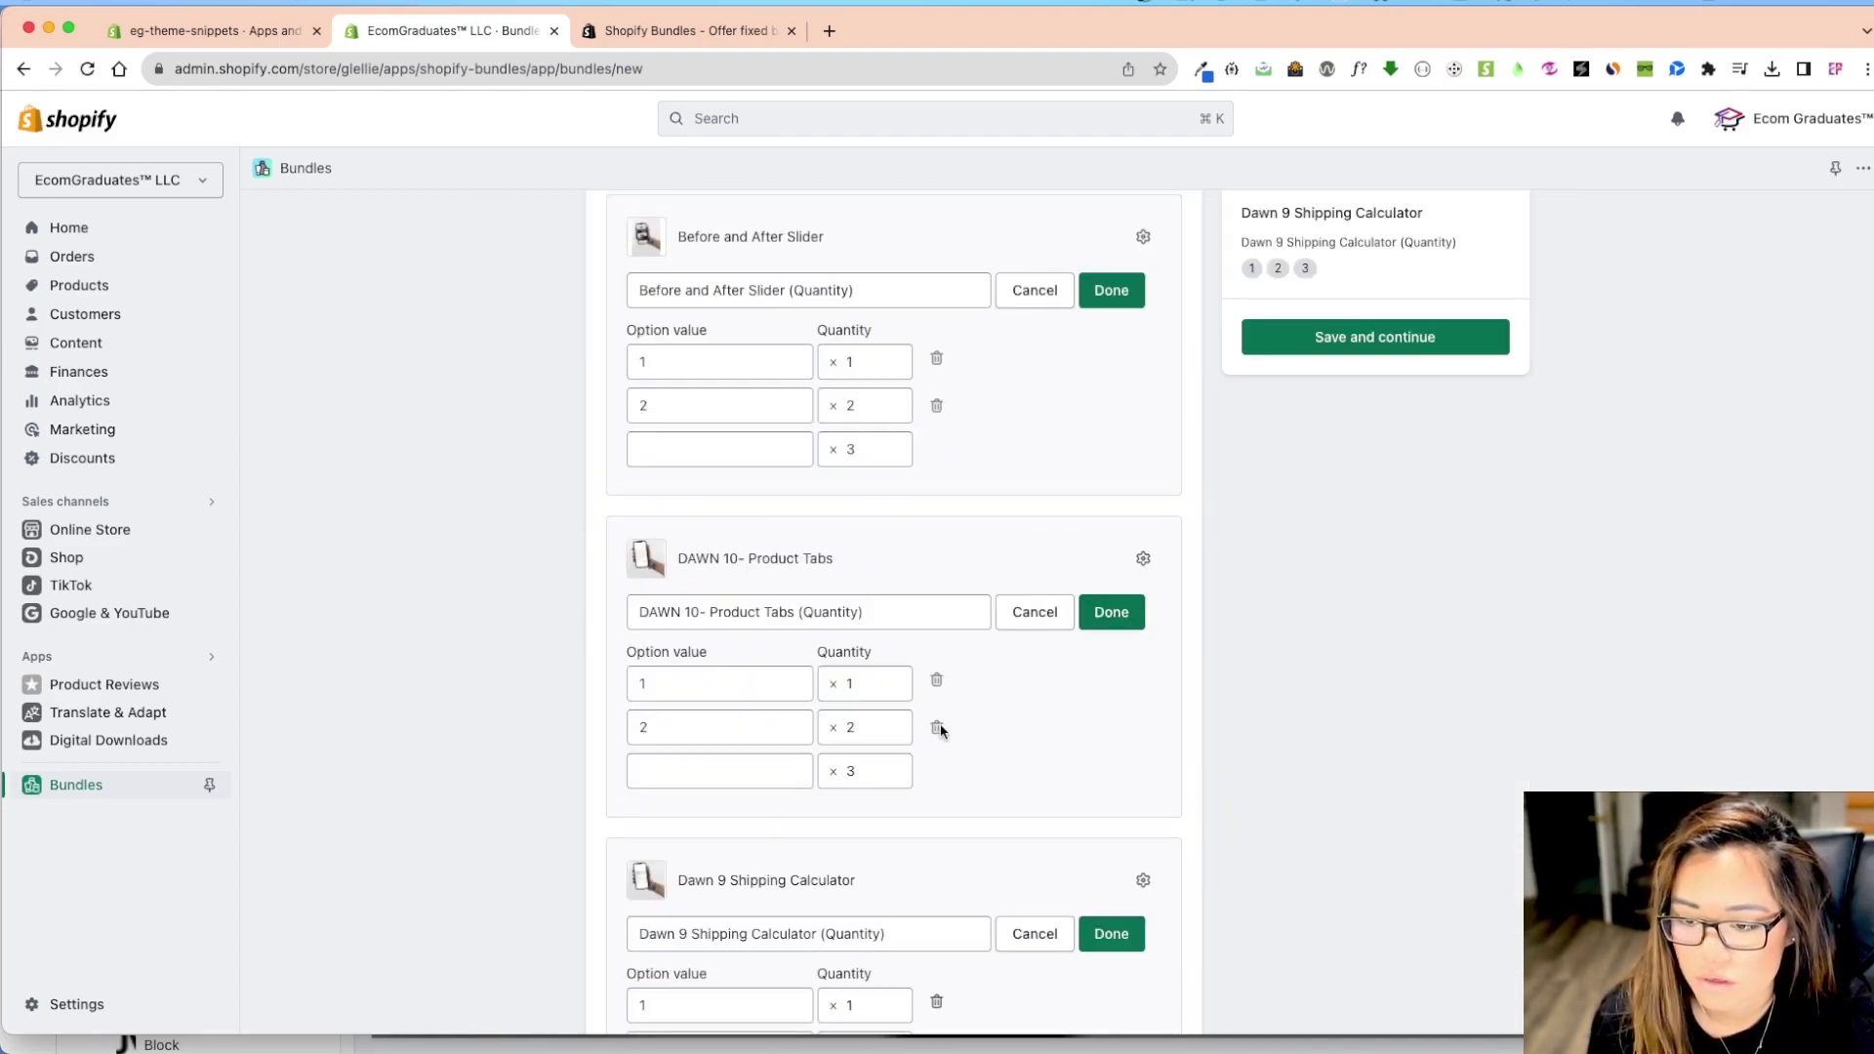
click(1094, 613)
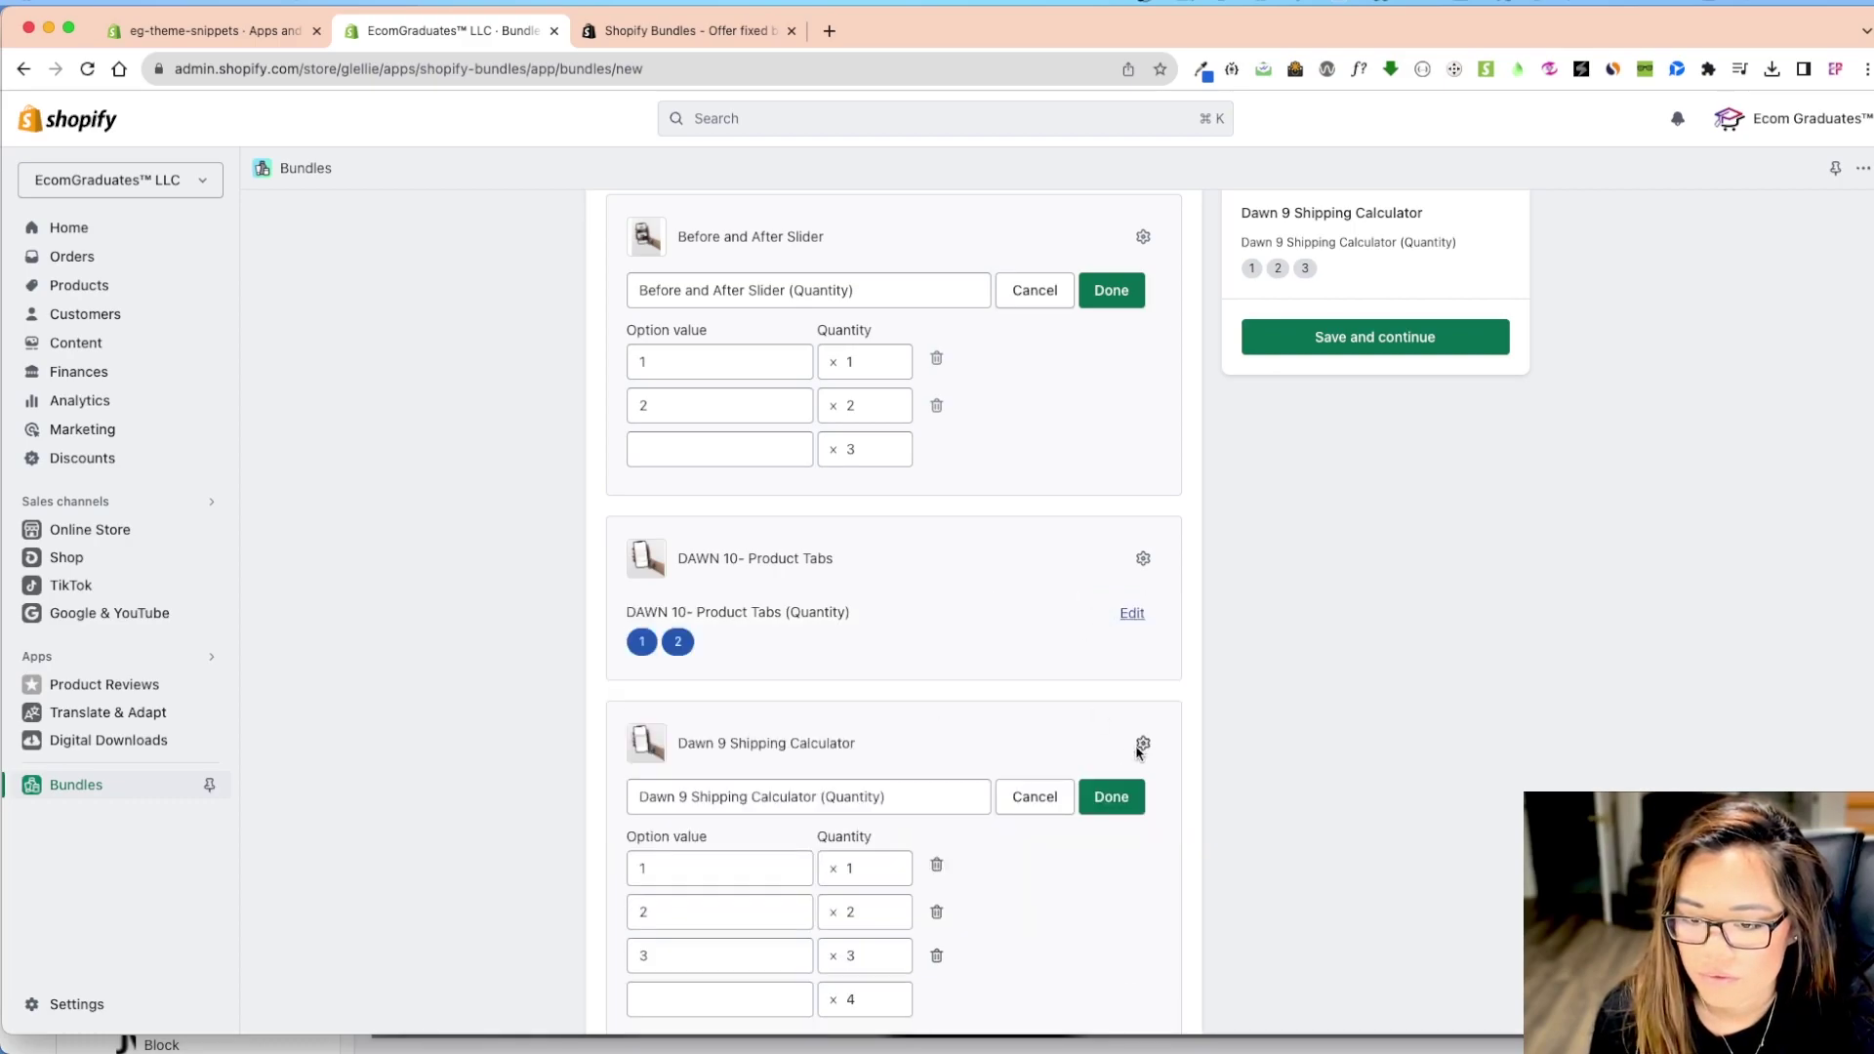
click(937, 956)
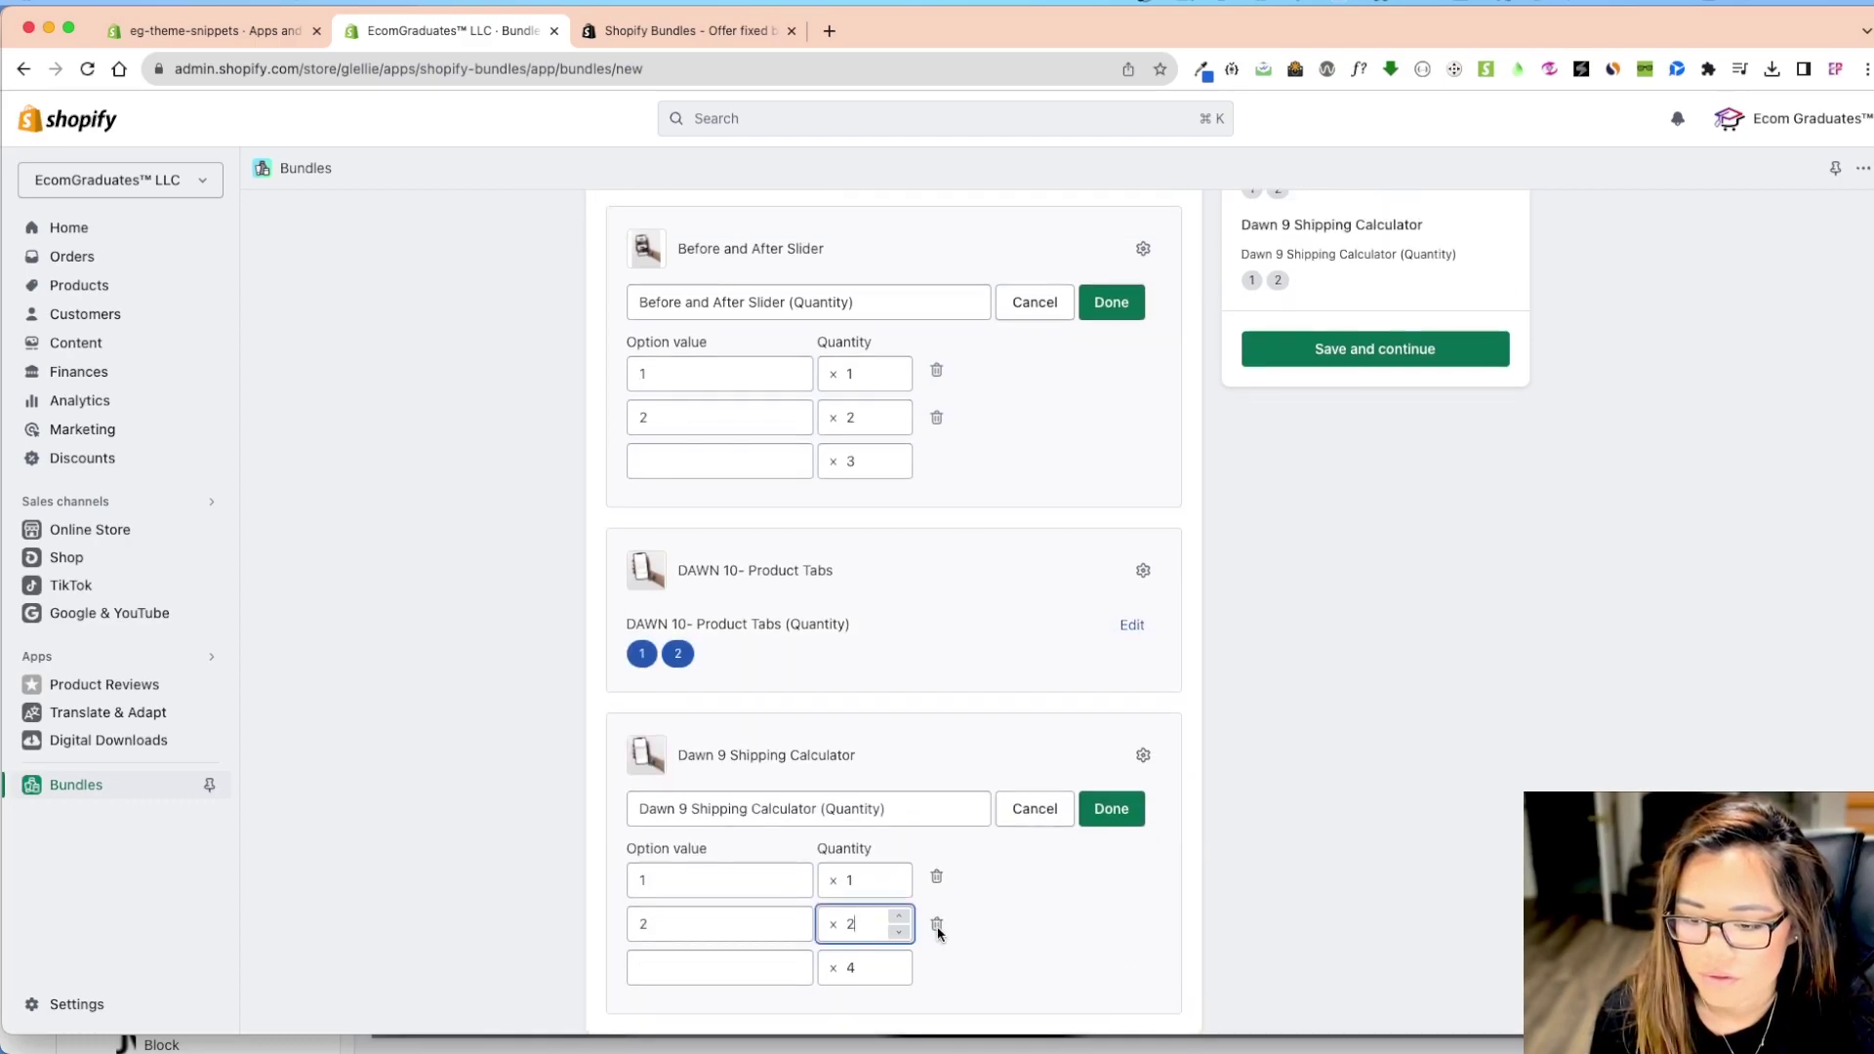
click(857, 966)
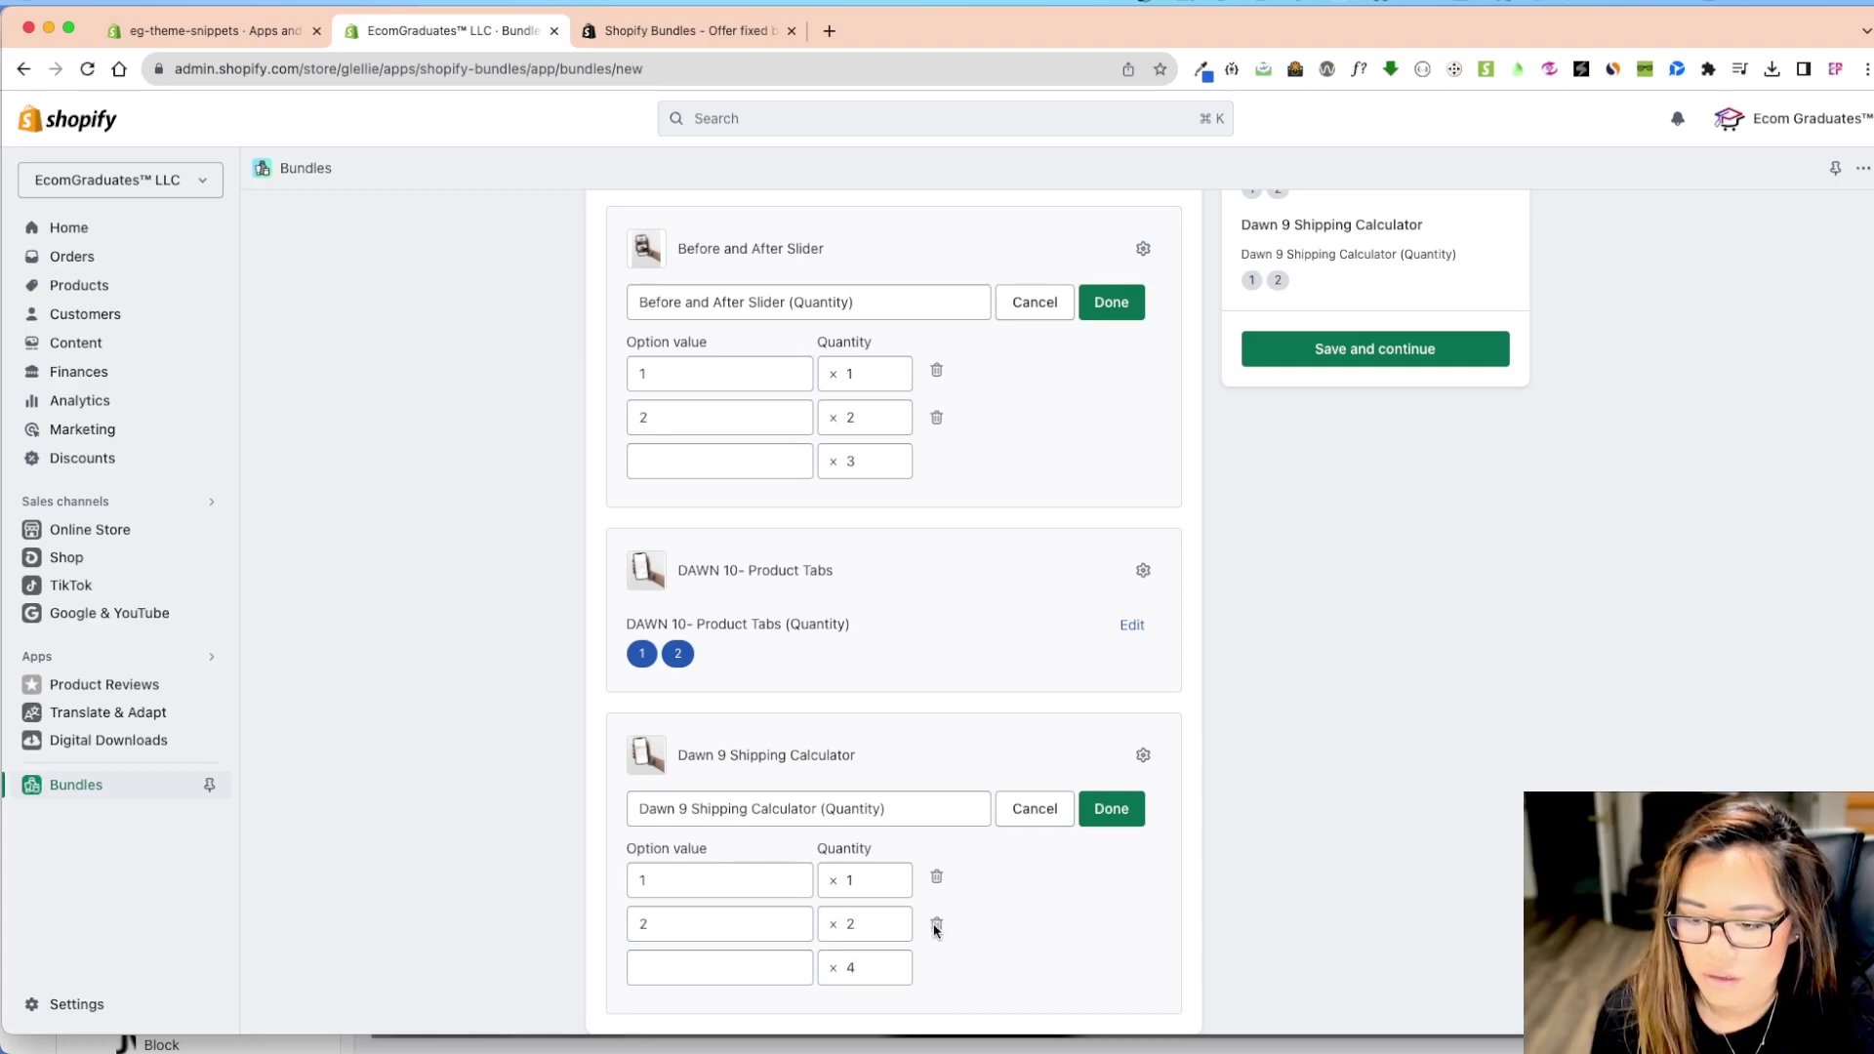
click(1112, 808)
click(1113, 442)
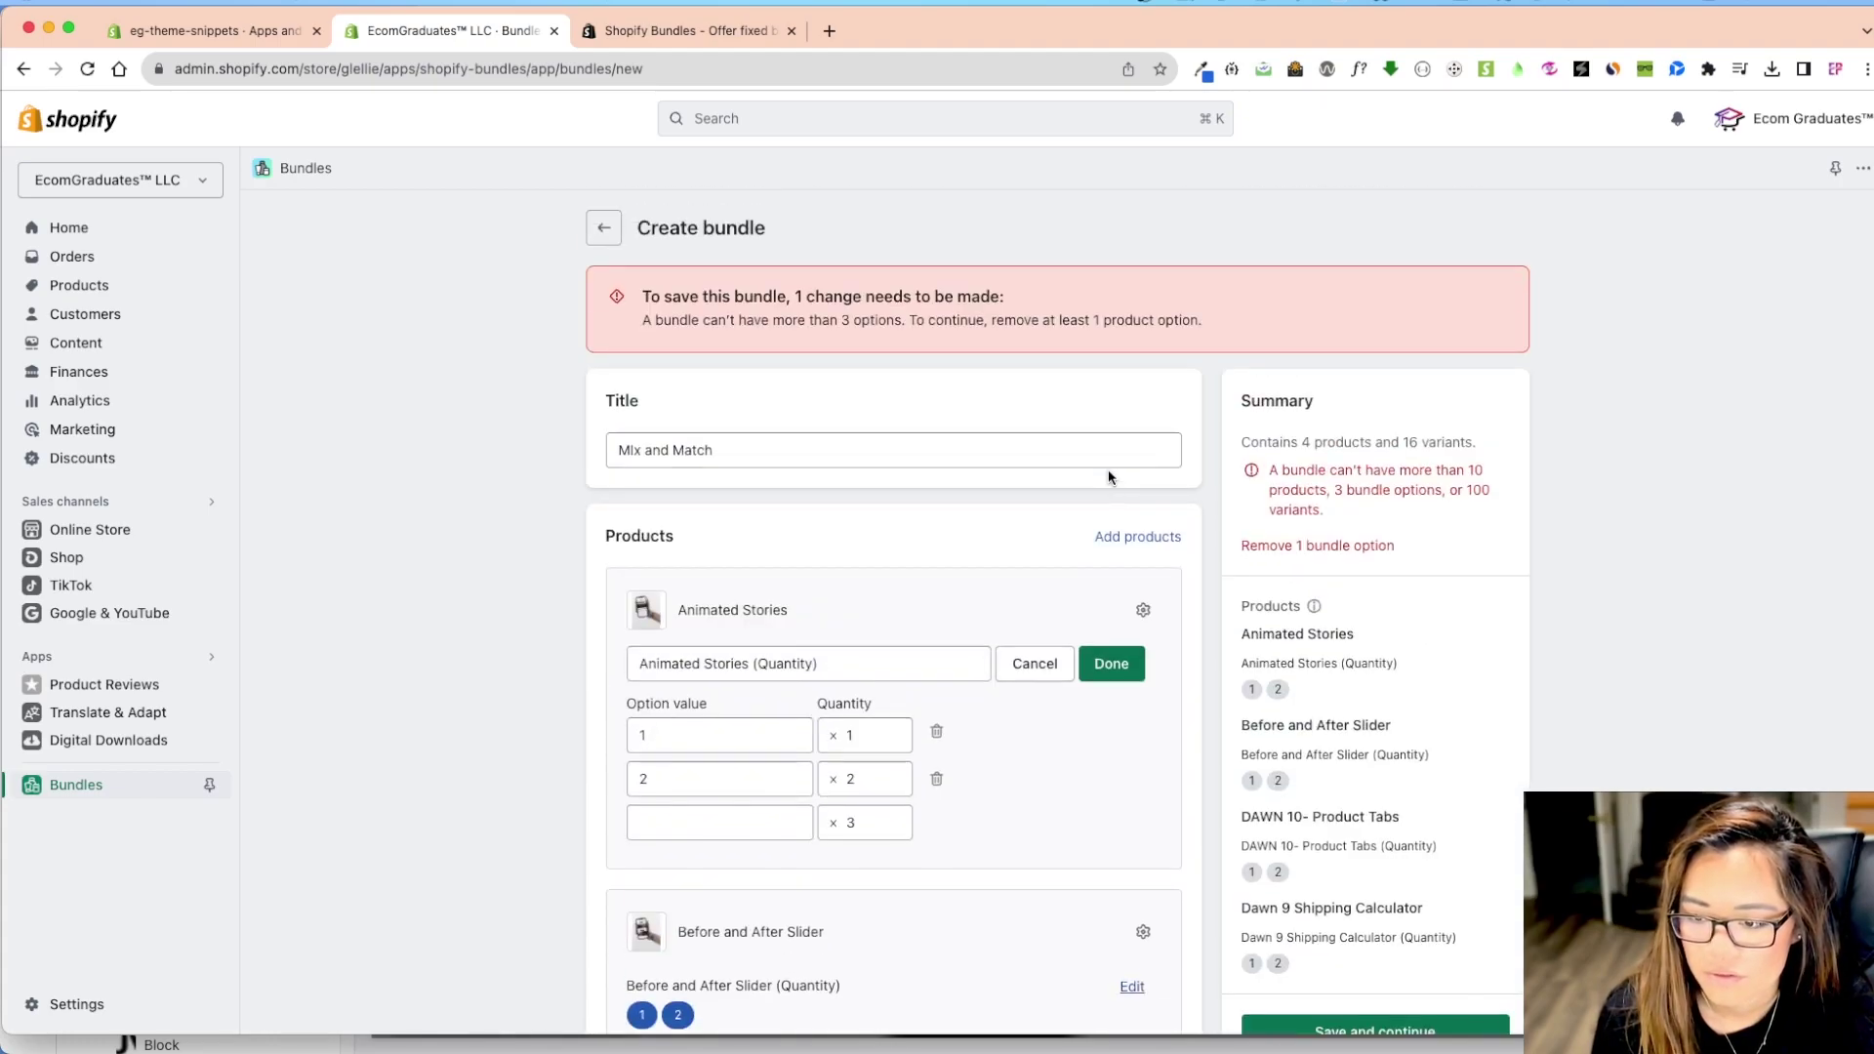
click(1108, 661)
After another save attempt, change Animated Stories' second and third quantity values to 1
scroll(1329, 755, down, 1)
scroll(1328, 755, down, 2)
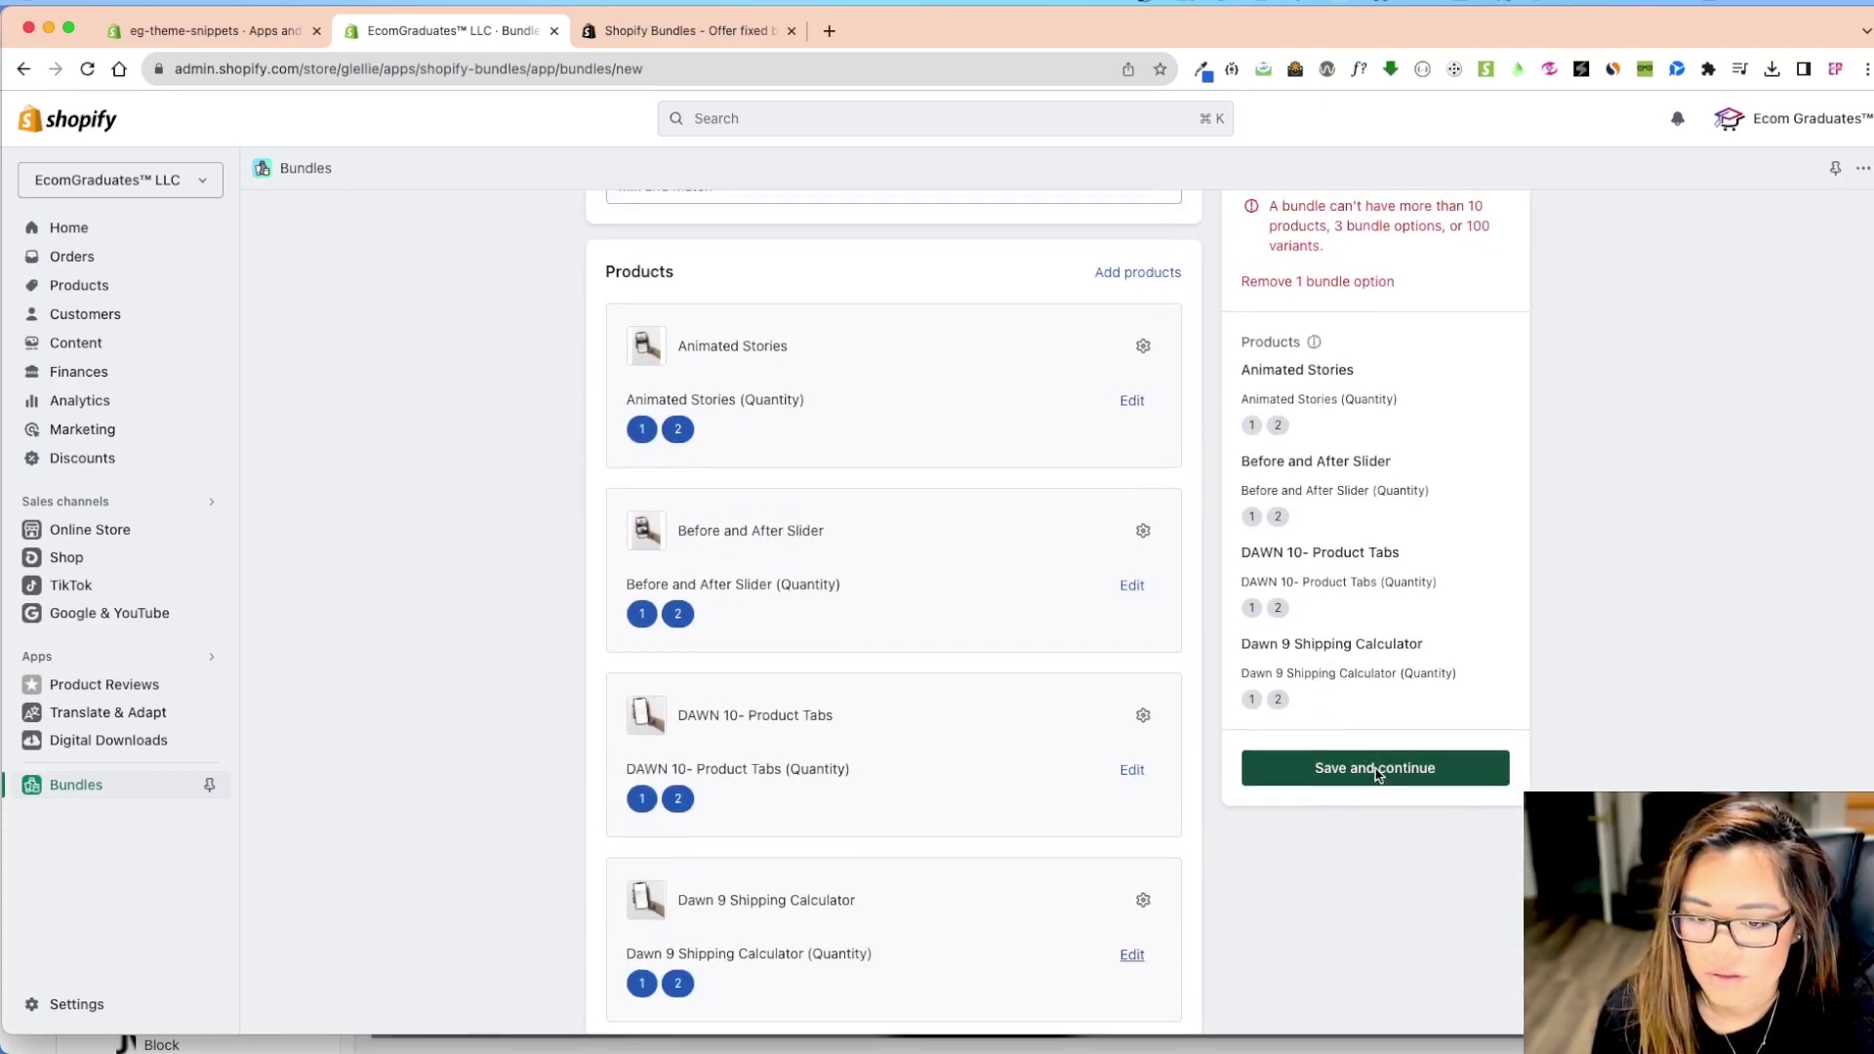
click(1376, 769)
scroll(894, 752, down, 3)
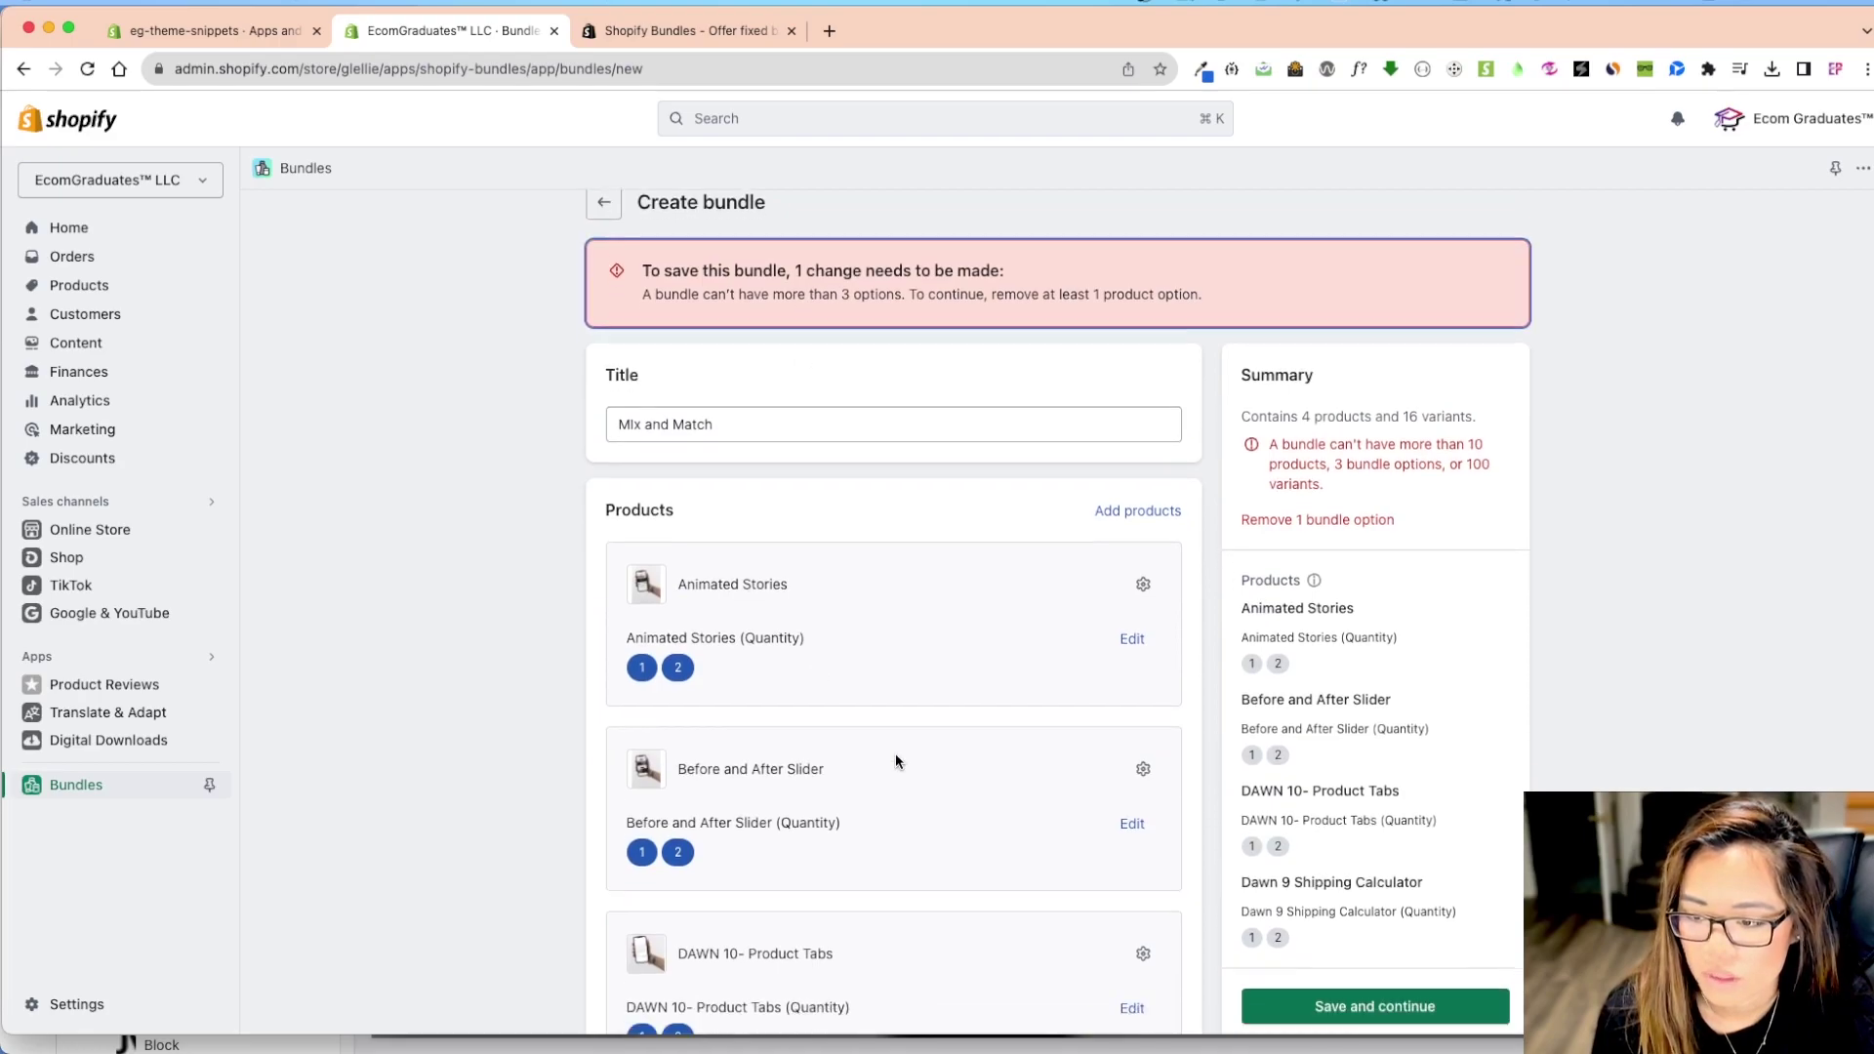
click(1131, 512)
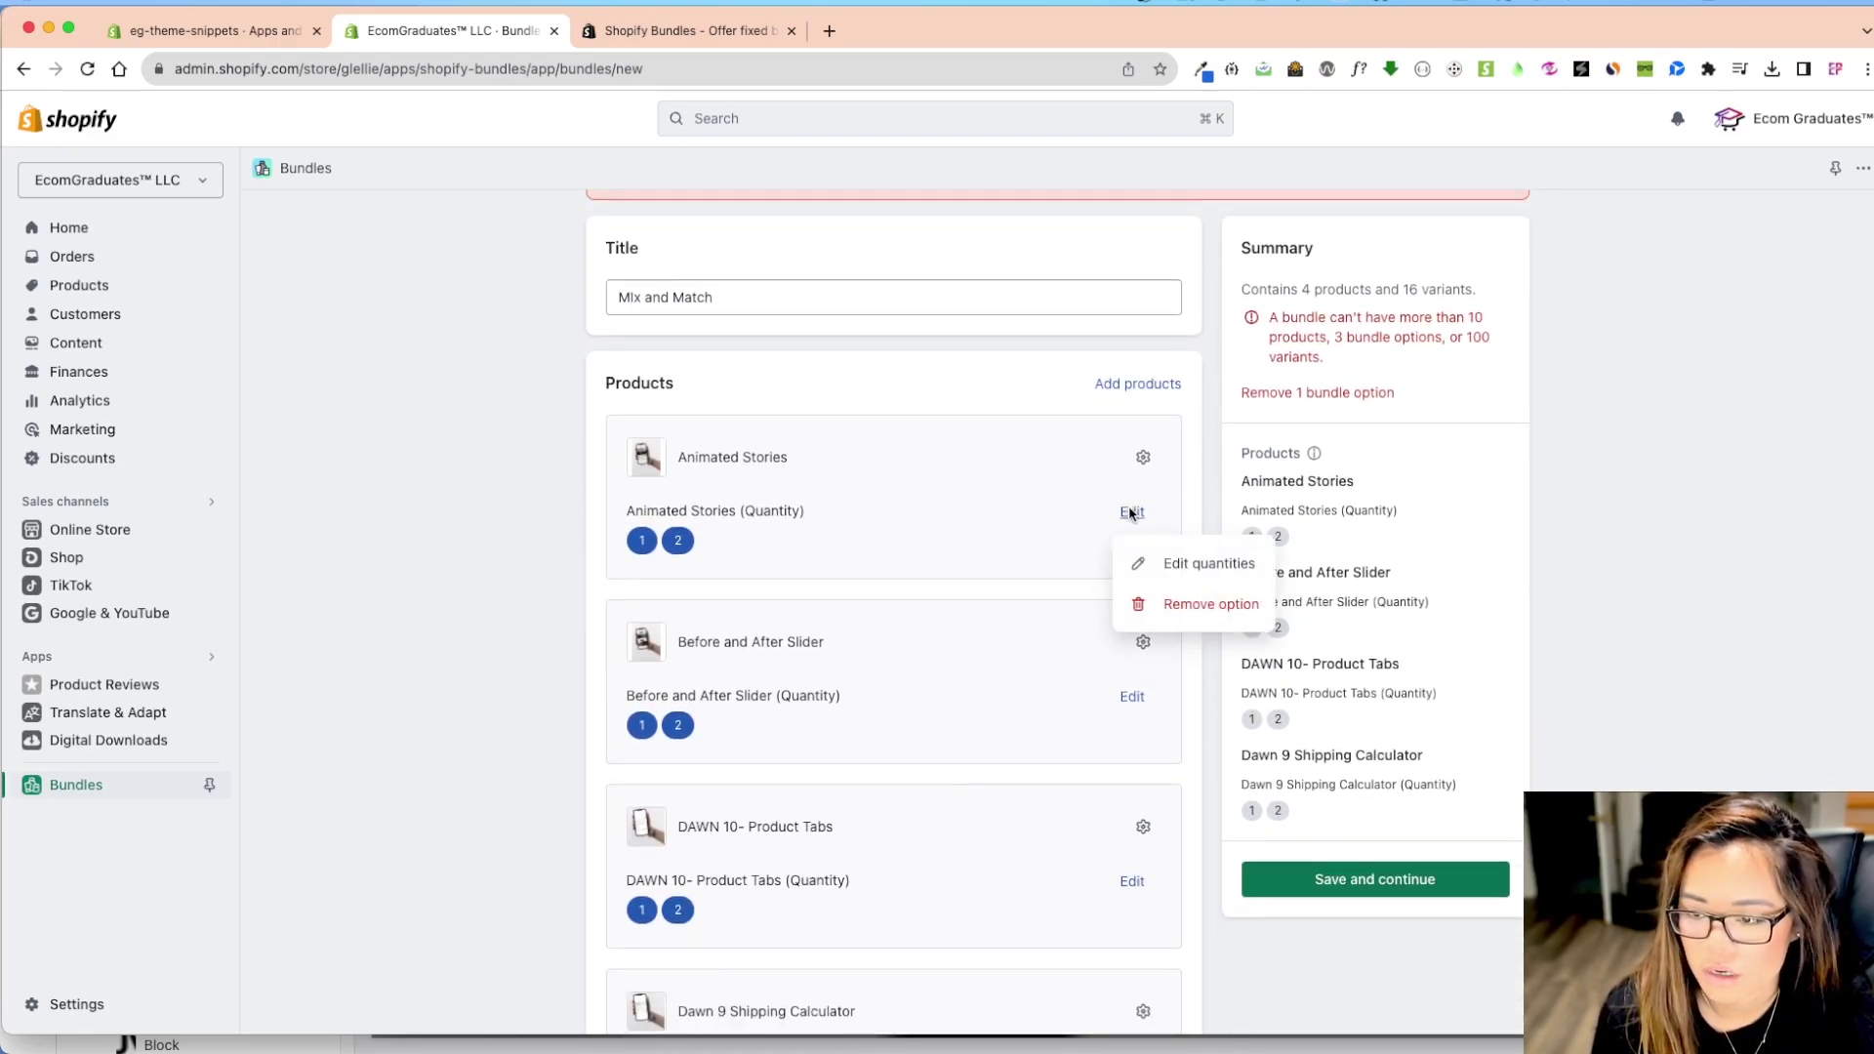
click(1208, 566)
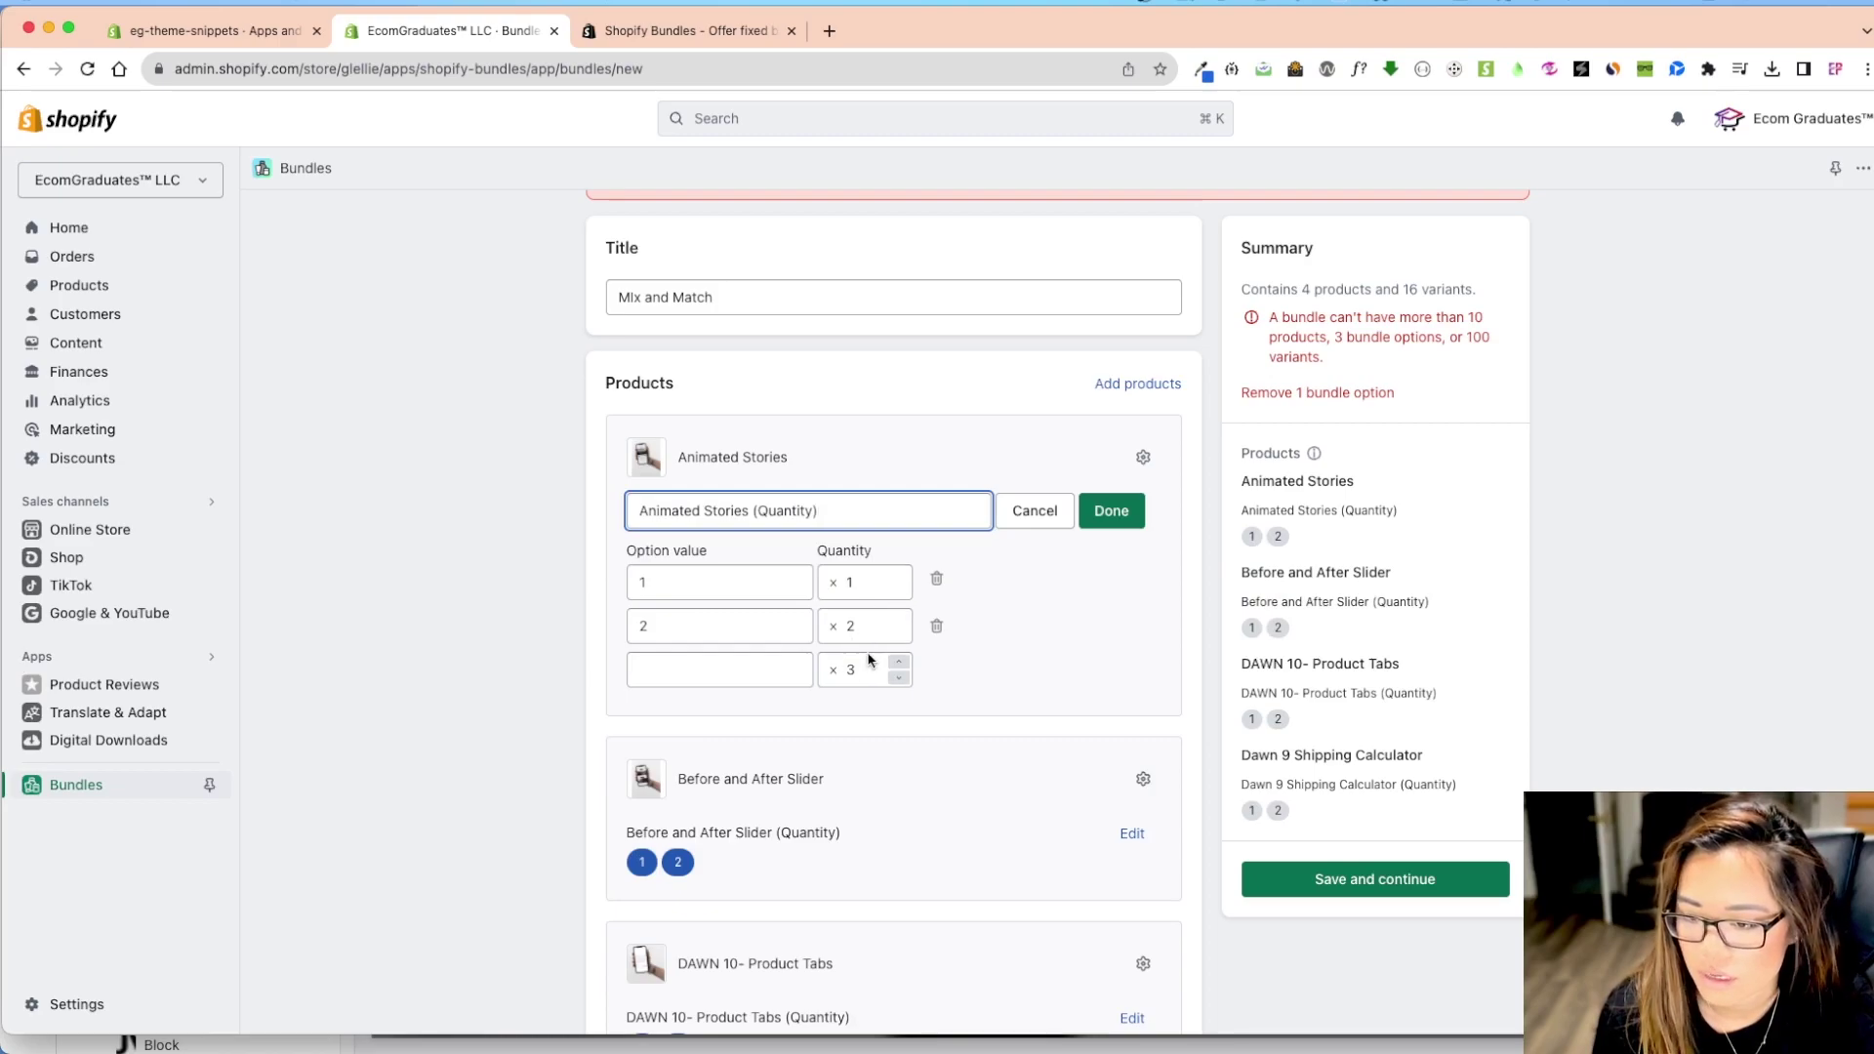
click(898, 665)
click(893, 680)
click(893, 680)
click(893, 680)
click(893, 680)
click(899, 633)
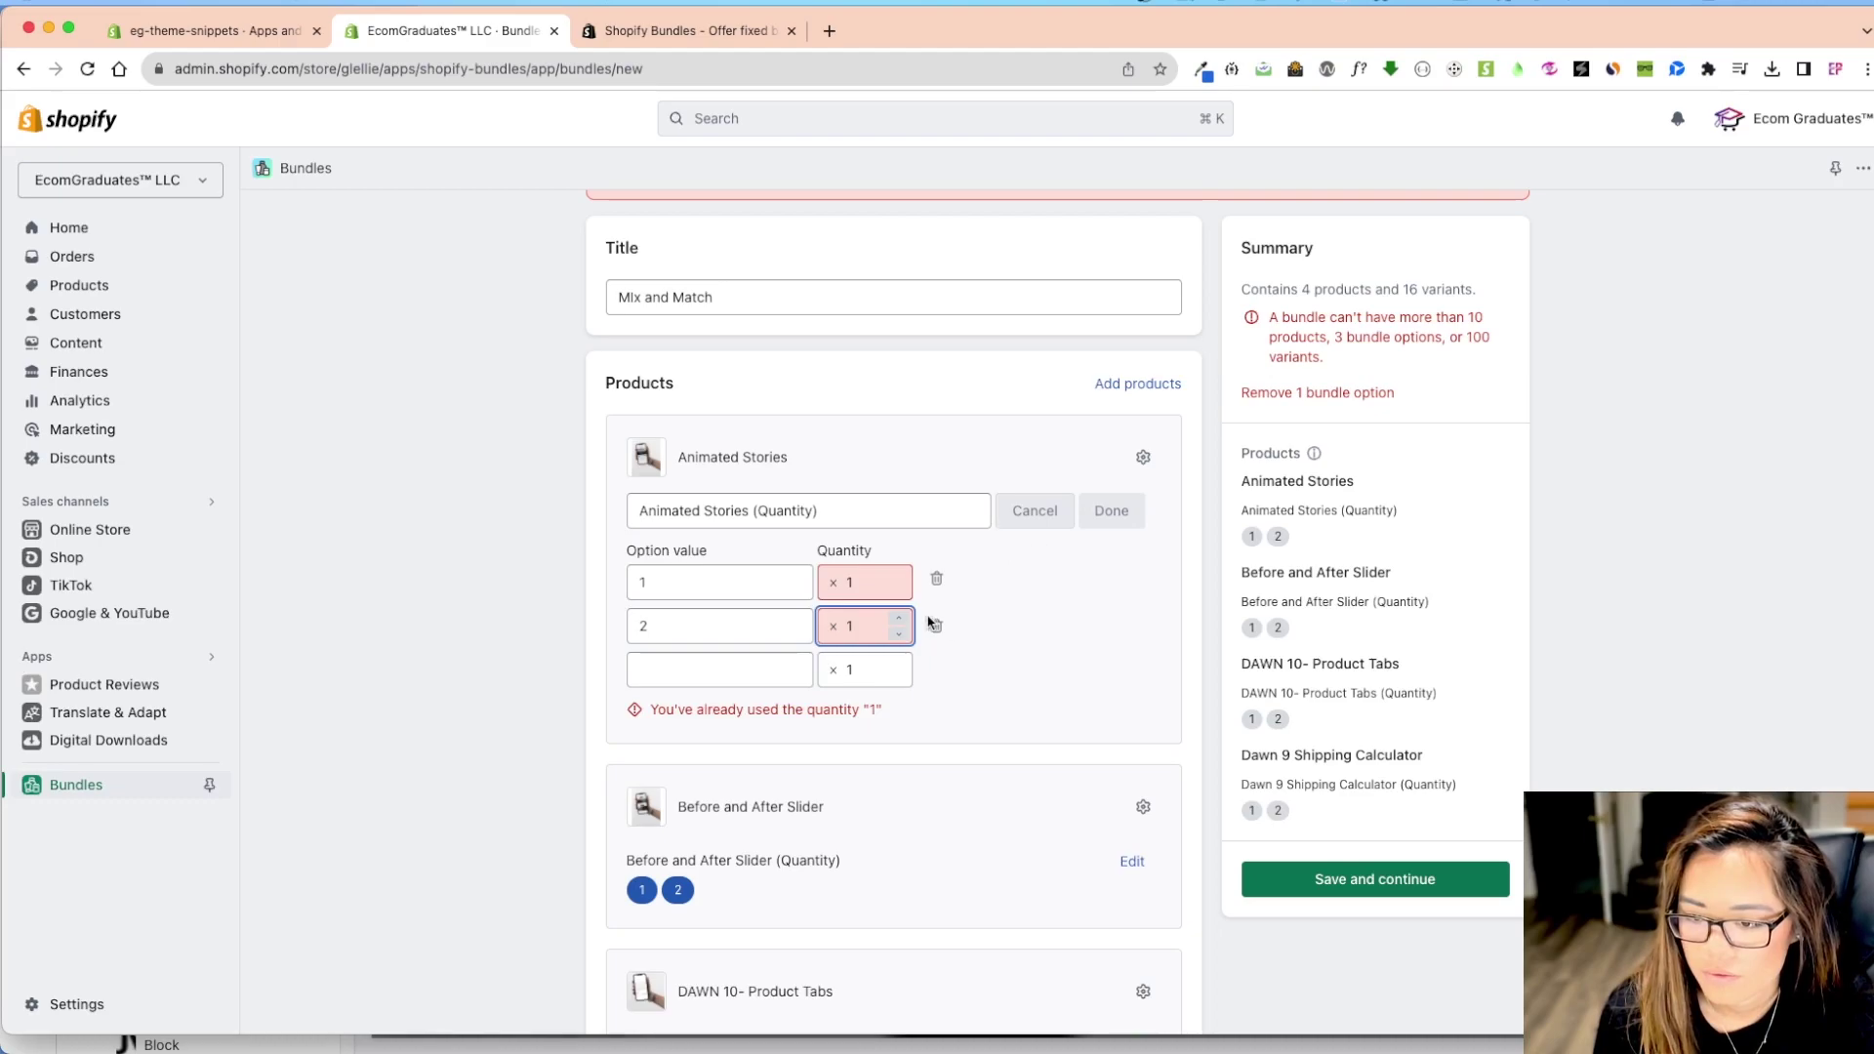
click(899, 618)
click(1111, 511)
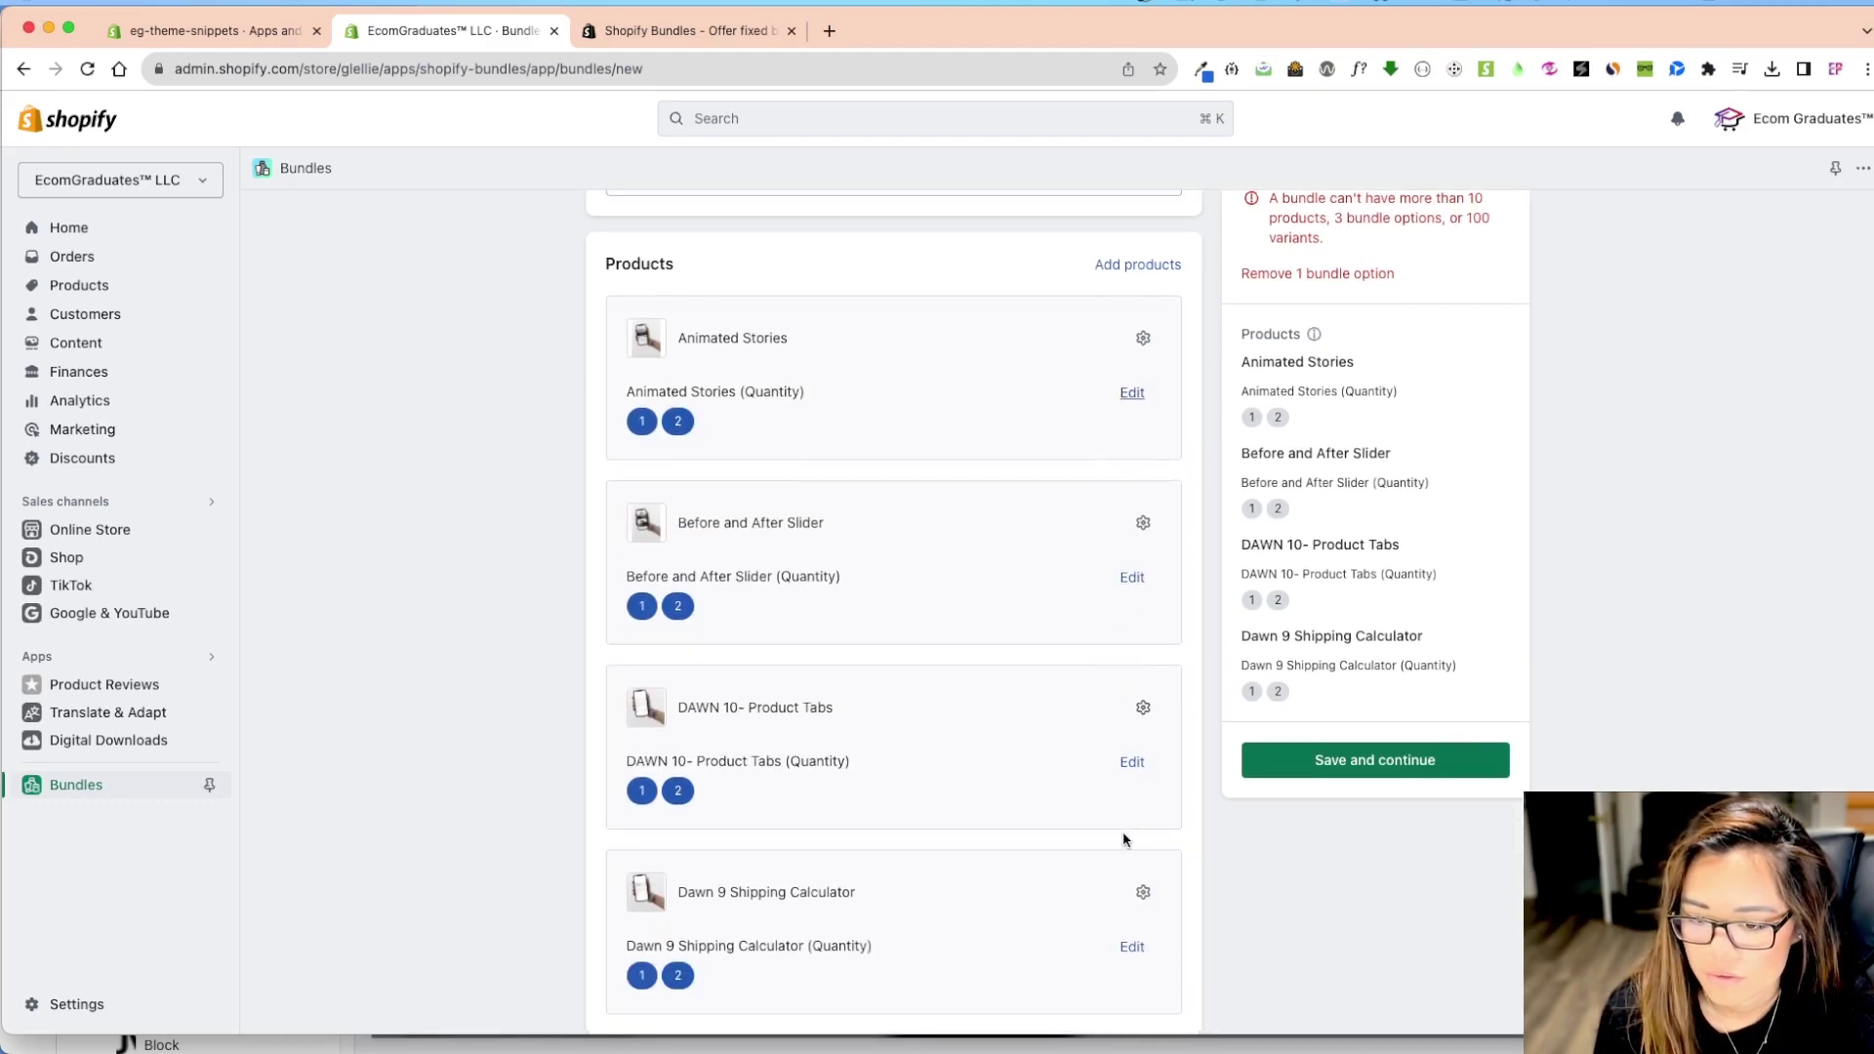
Remove Dawn 9 Shipping Calculator and DAWN 10- Product Tabs, then save the two-product bundle
click(1143, 892)
click(1186, 836)
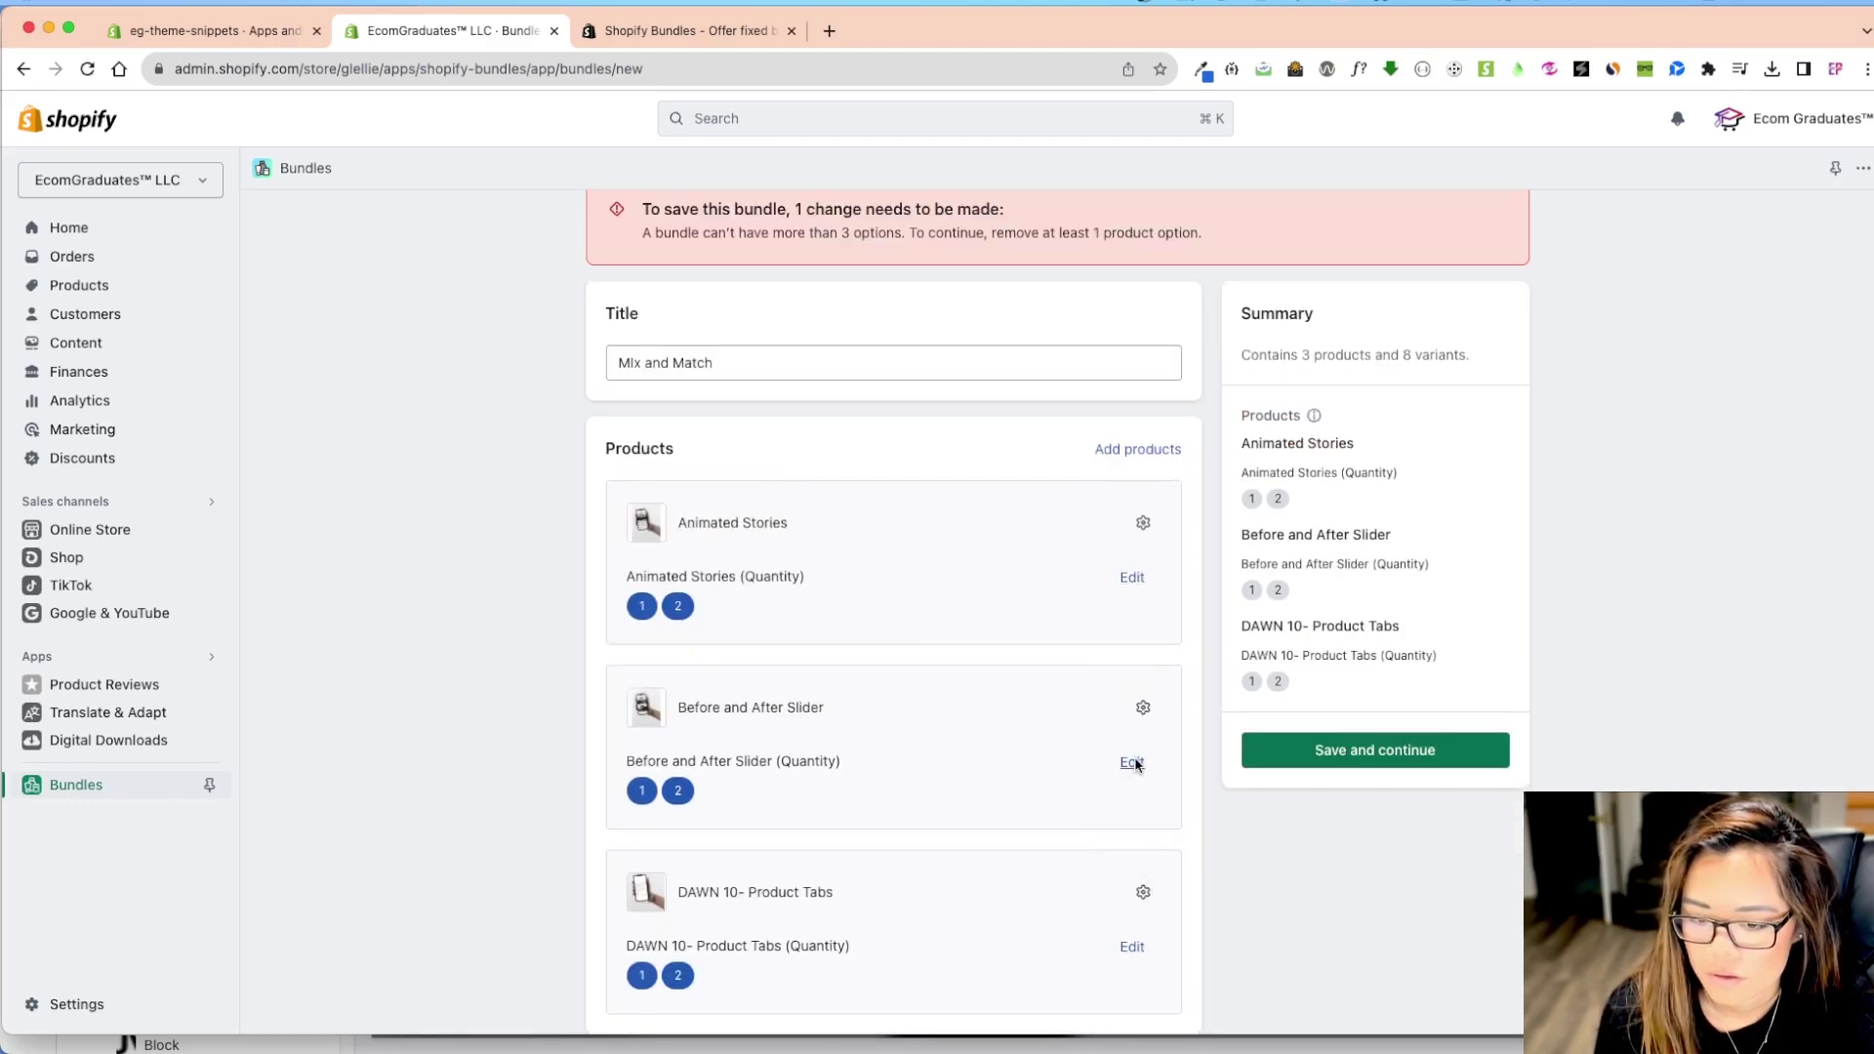
click(1143, 888)
click(1180, 837)
click(1356, 750)
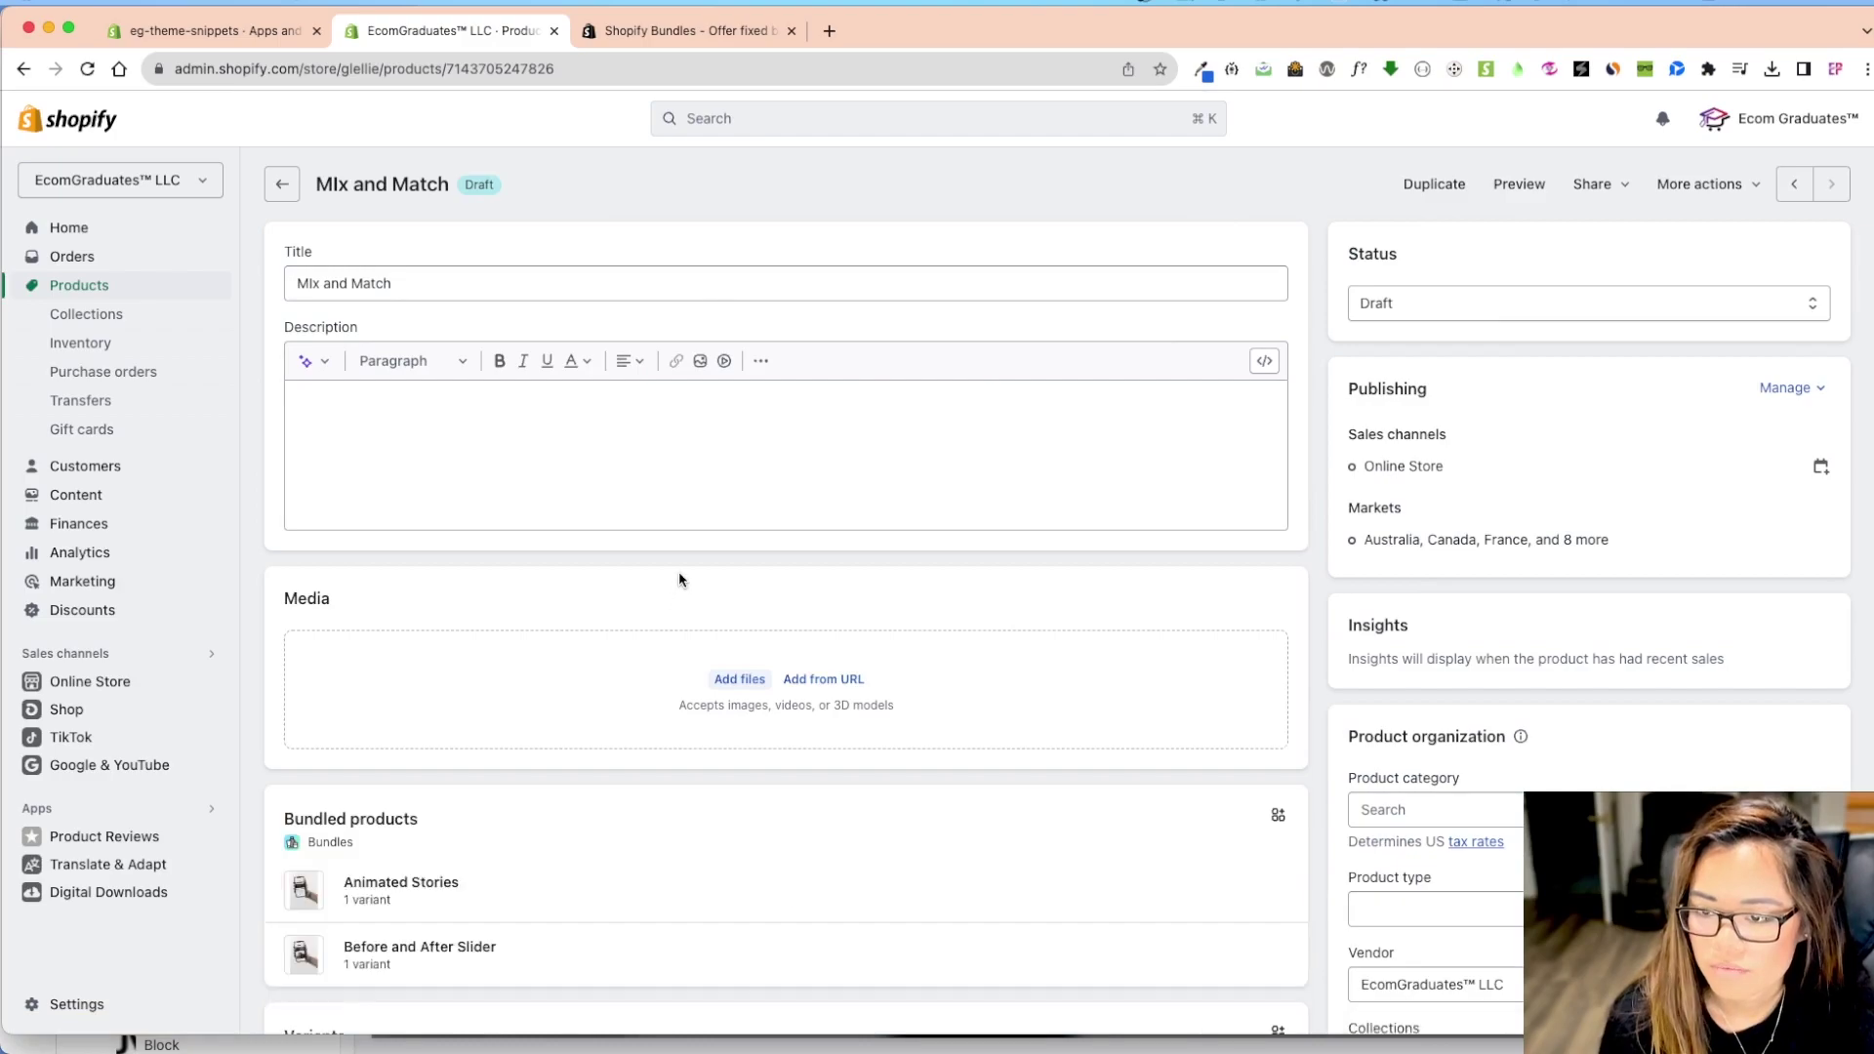
Upload fkiw.png as the product image and delete the wrong capital I in 'MIx'
click(689, 704)
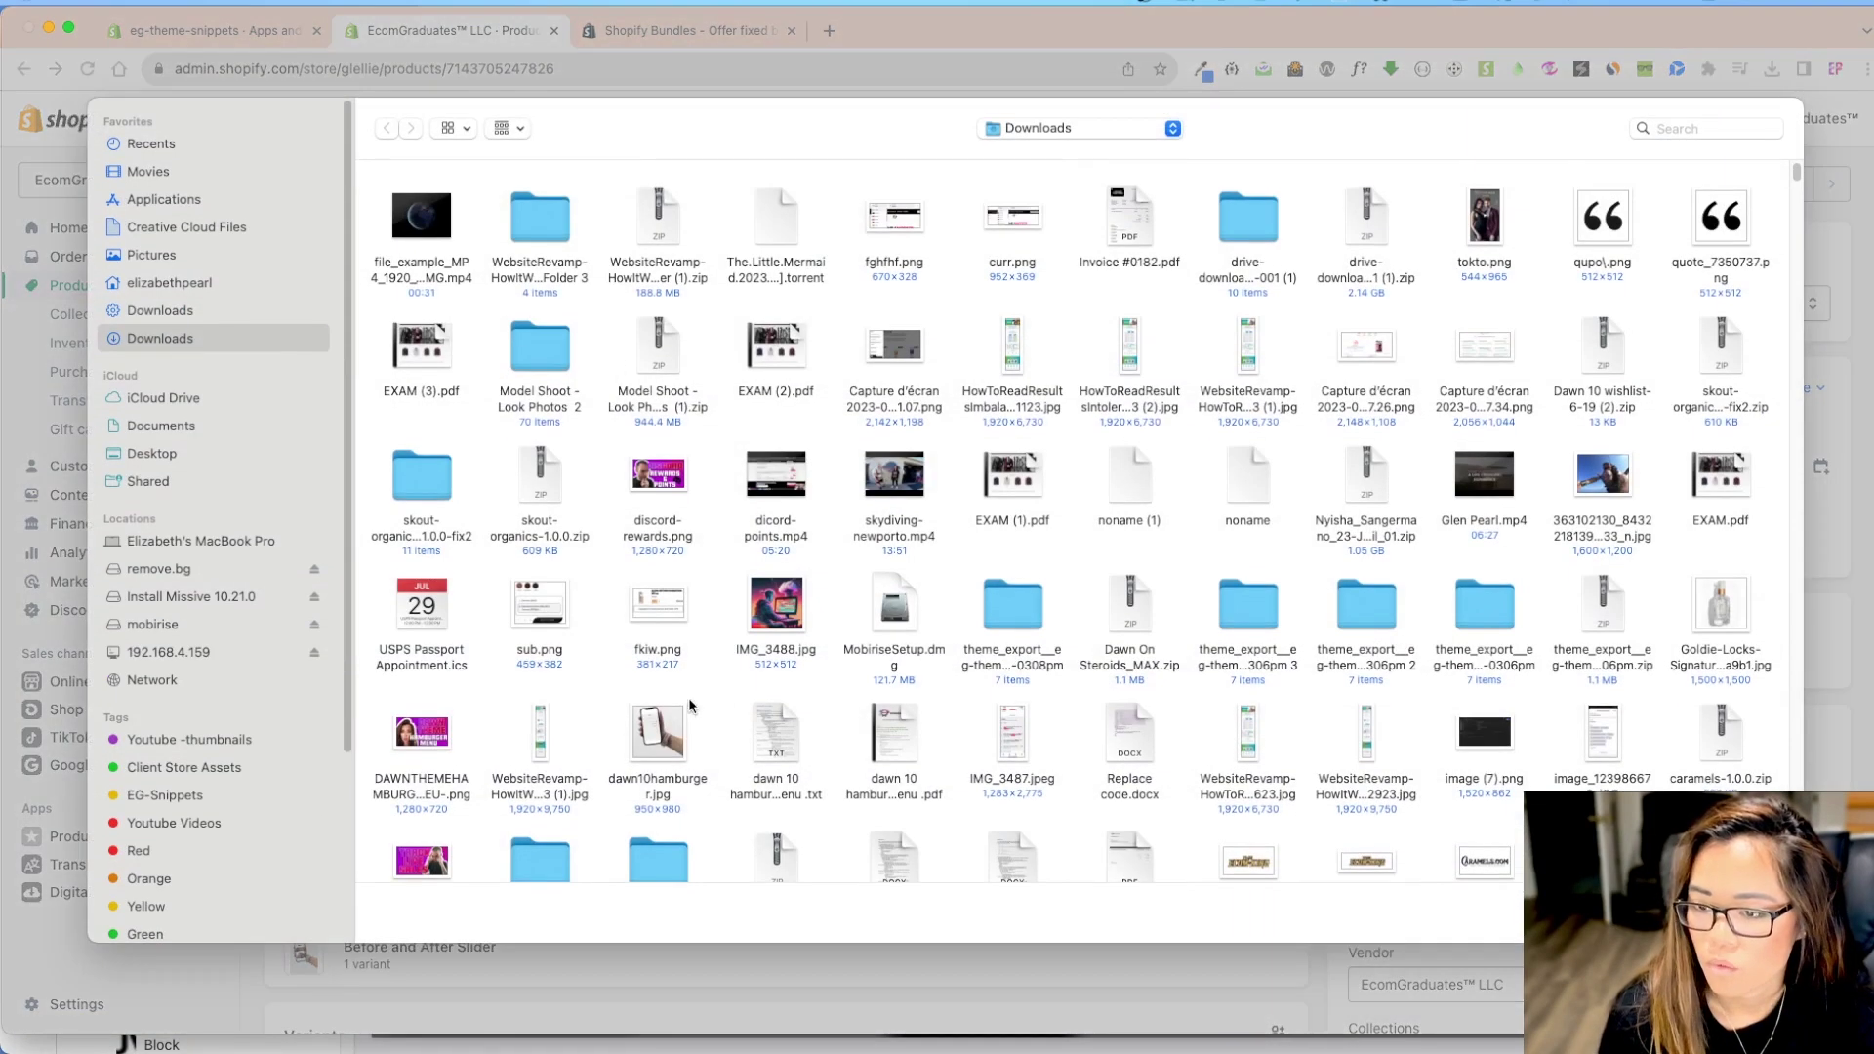
double_click(647, 604)
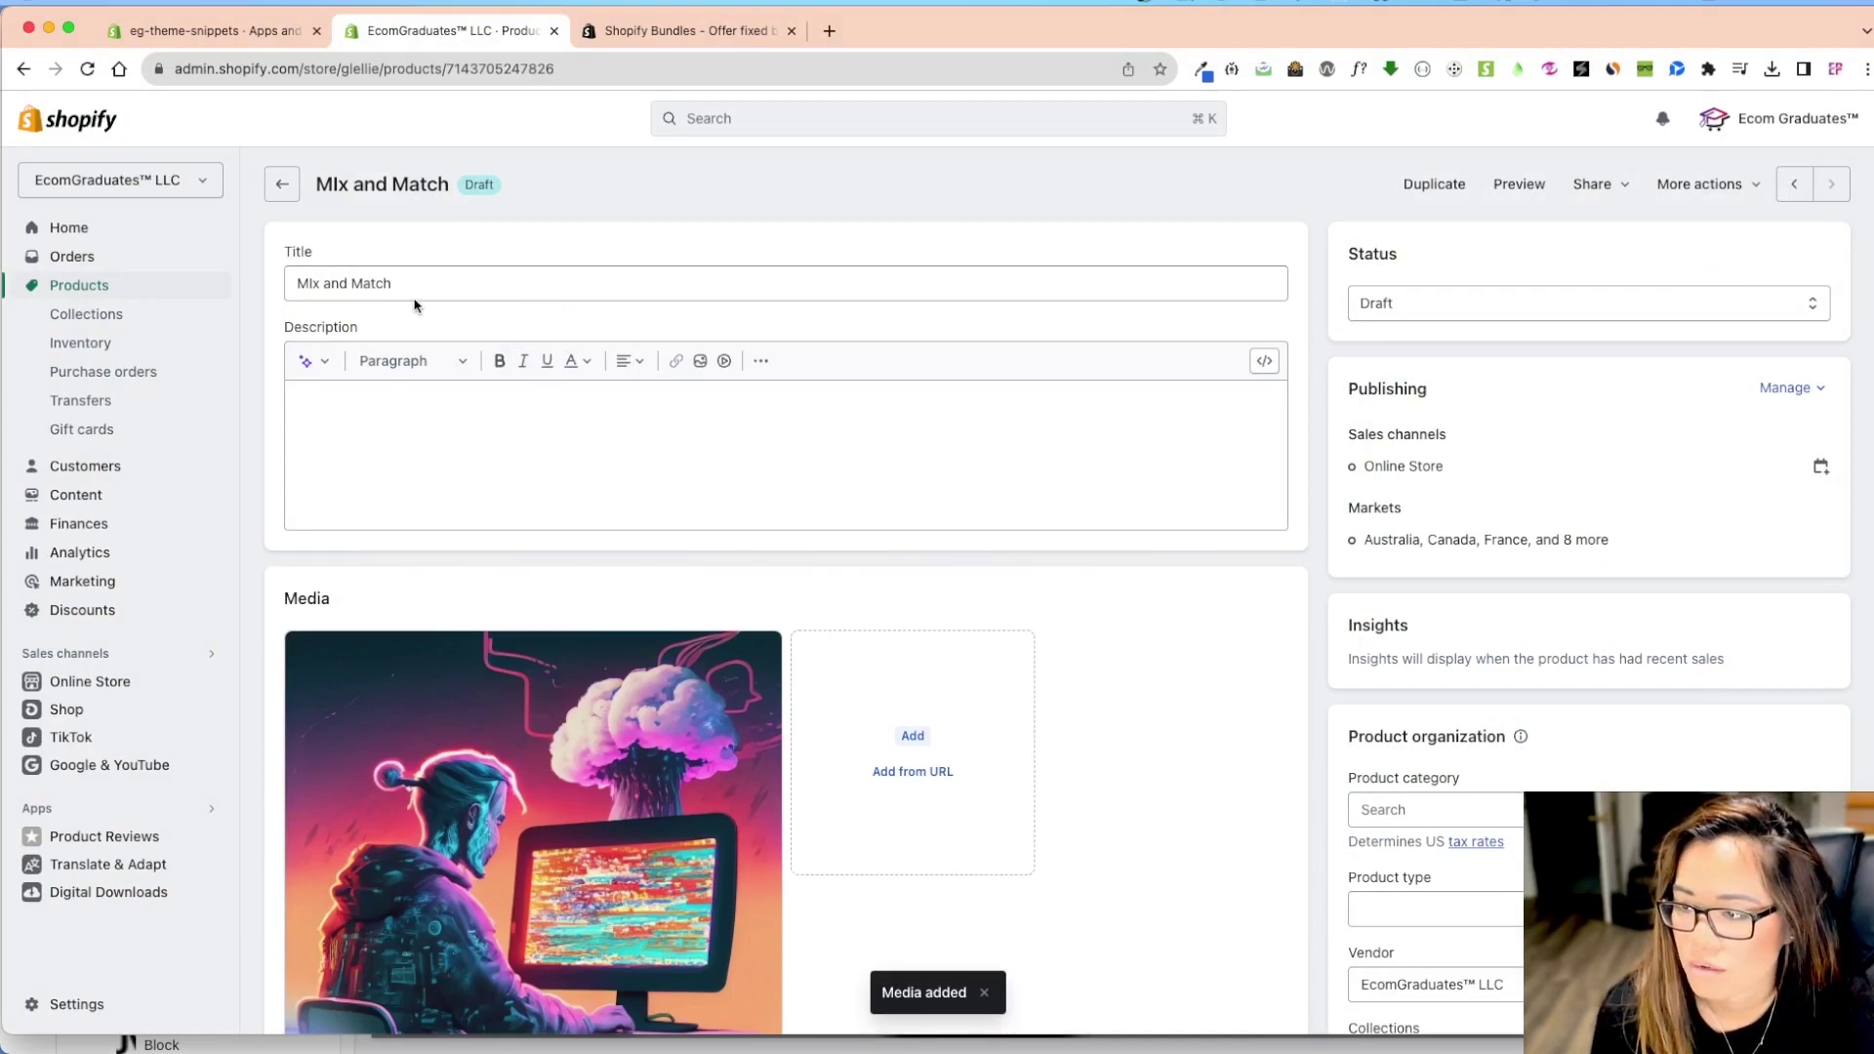
click(439, 285)
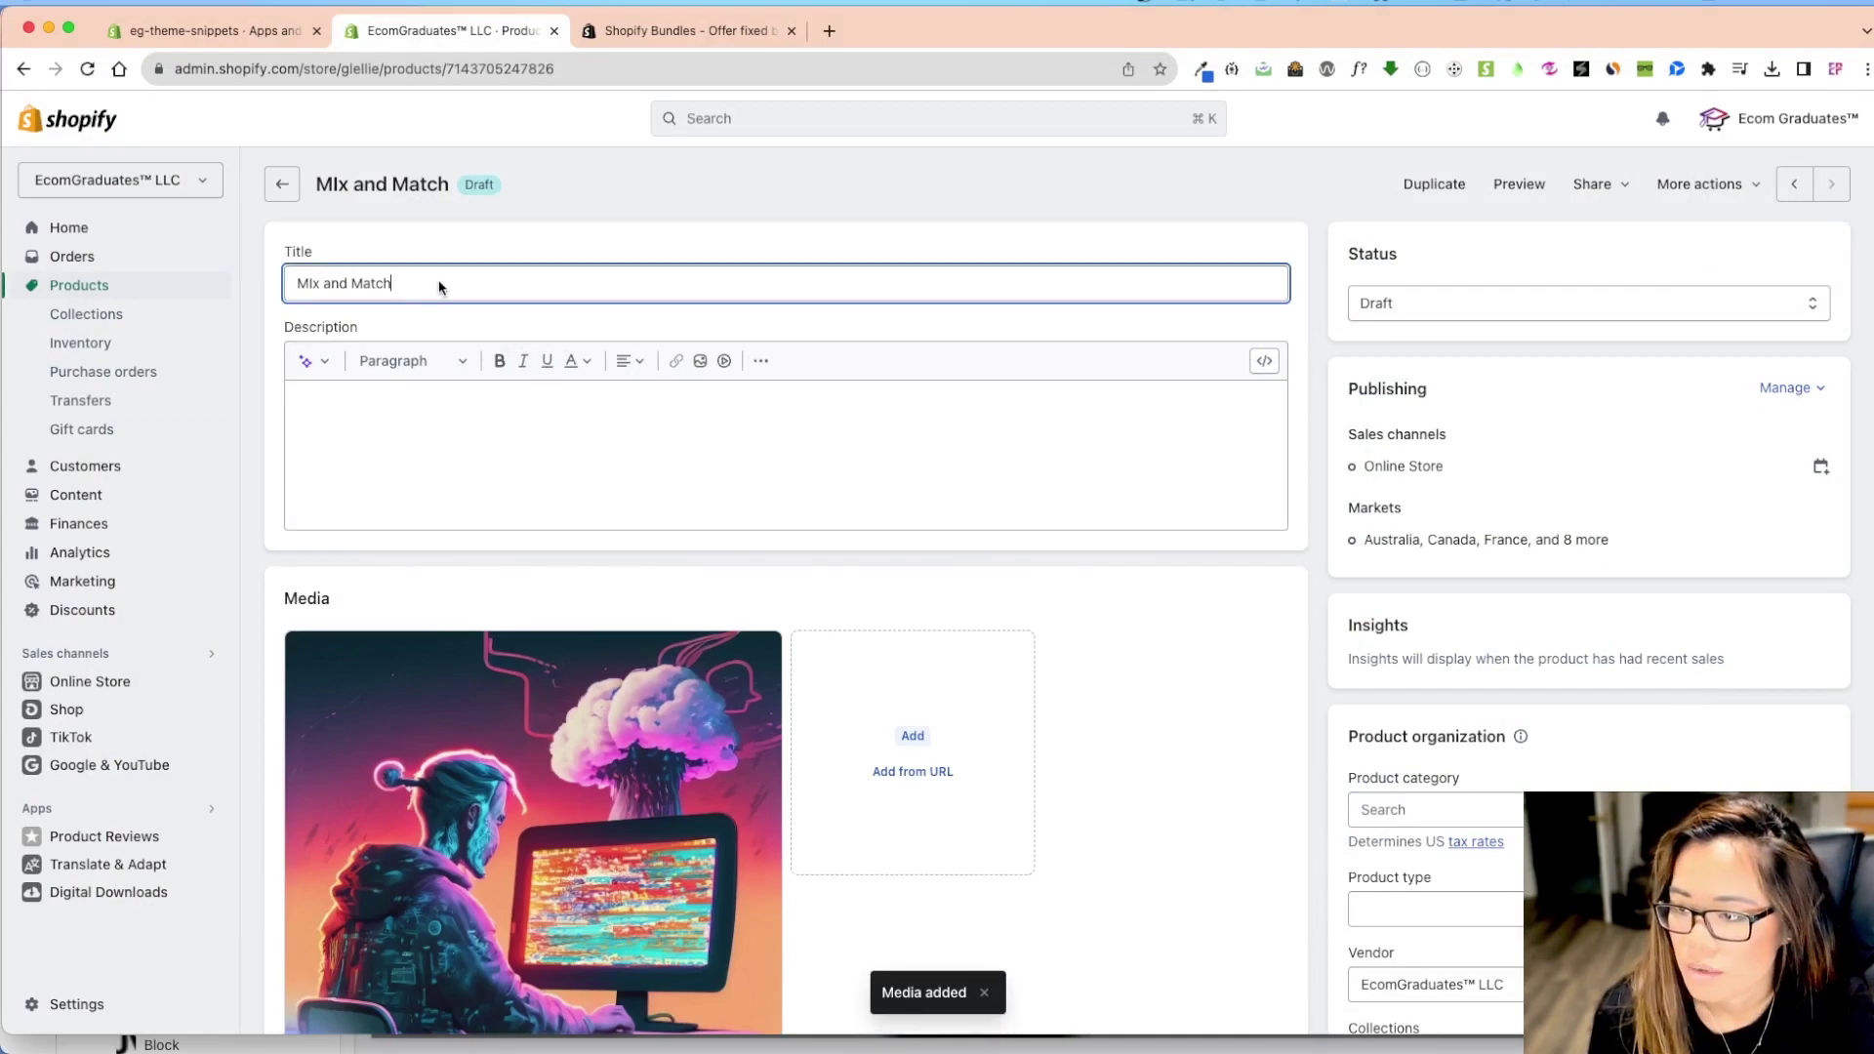
click(307, 285)
key(BackSpace)
Finish correcting the title to 'Mix and Match', save, then set the status to Active and save
text(i)
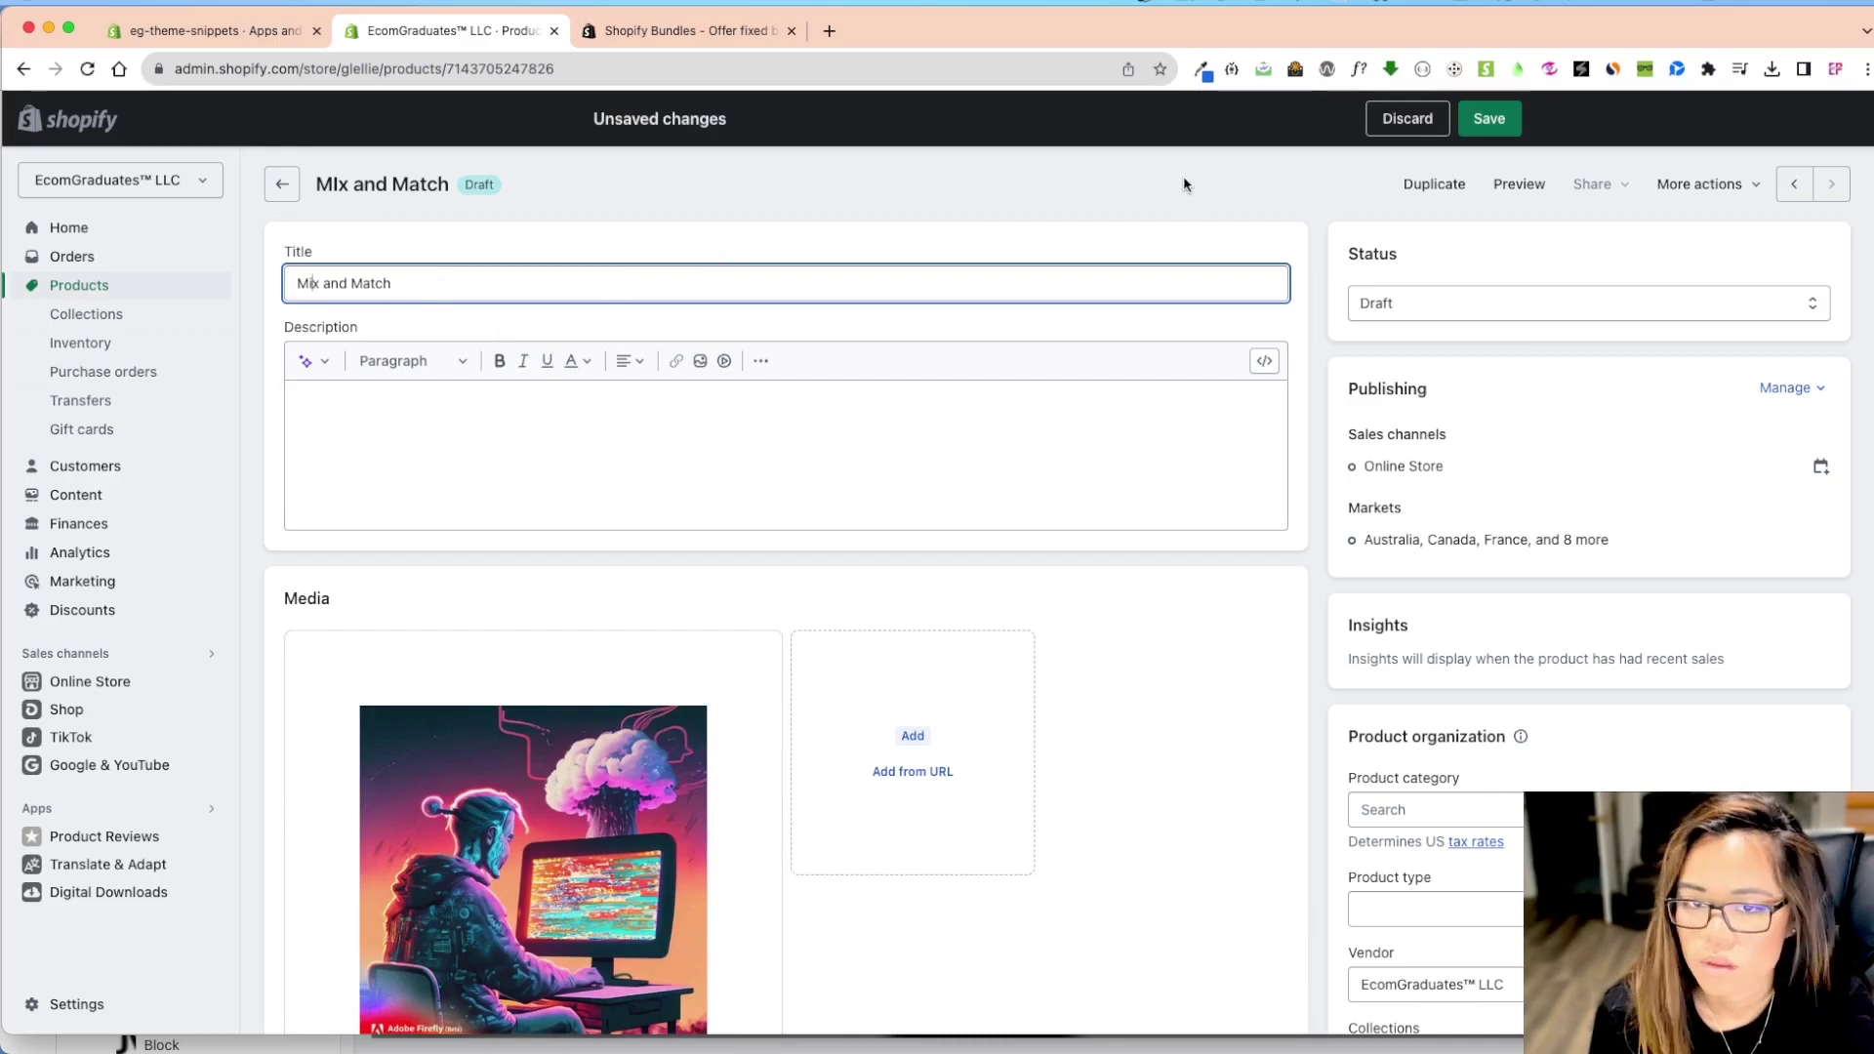
click(1488, 119)
click(1417, 302)
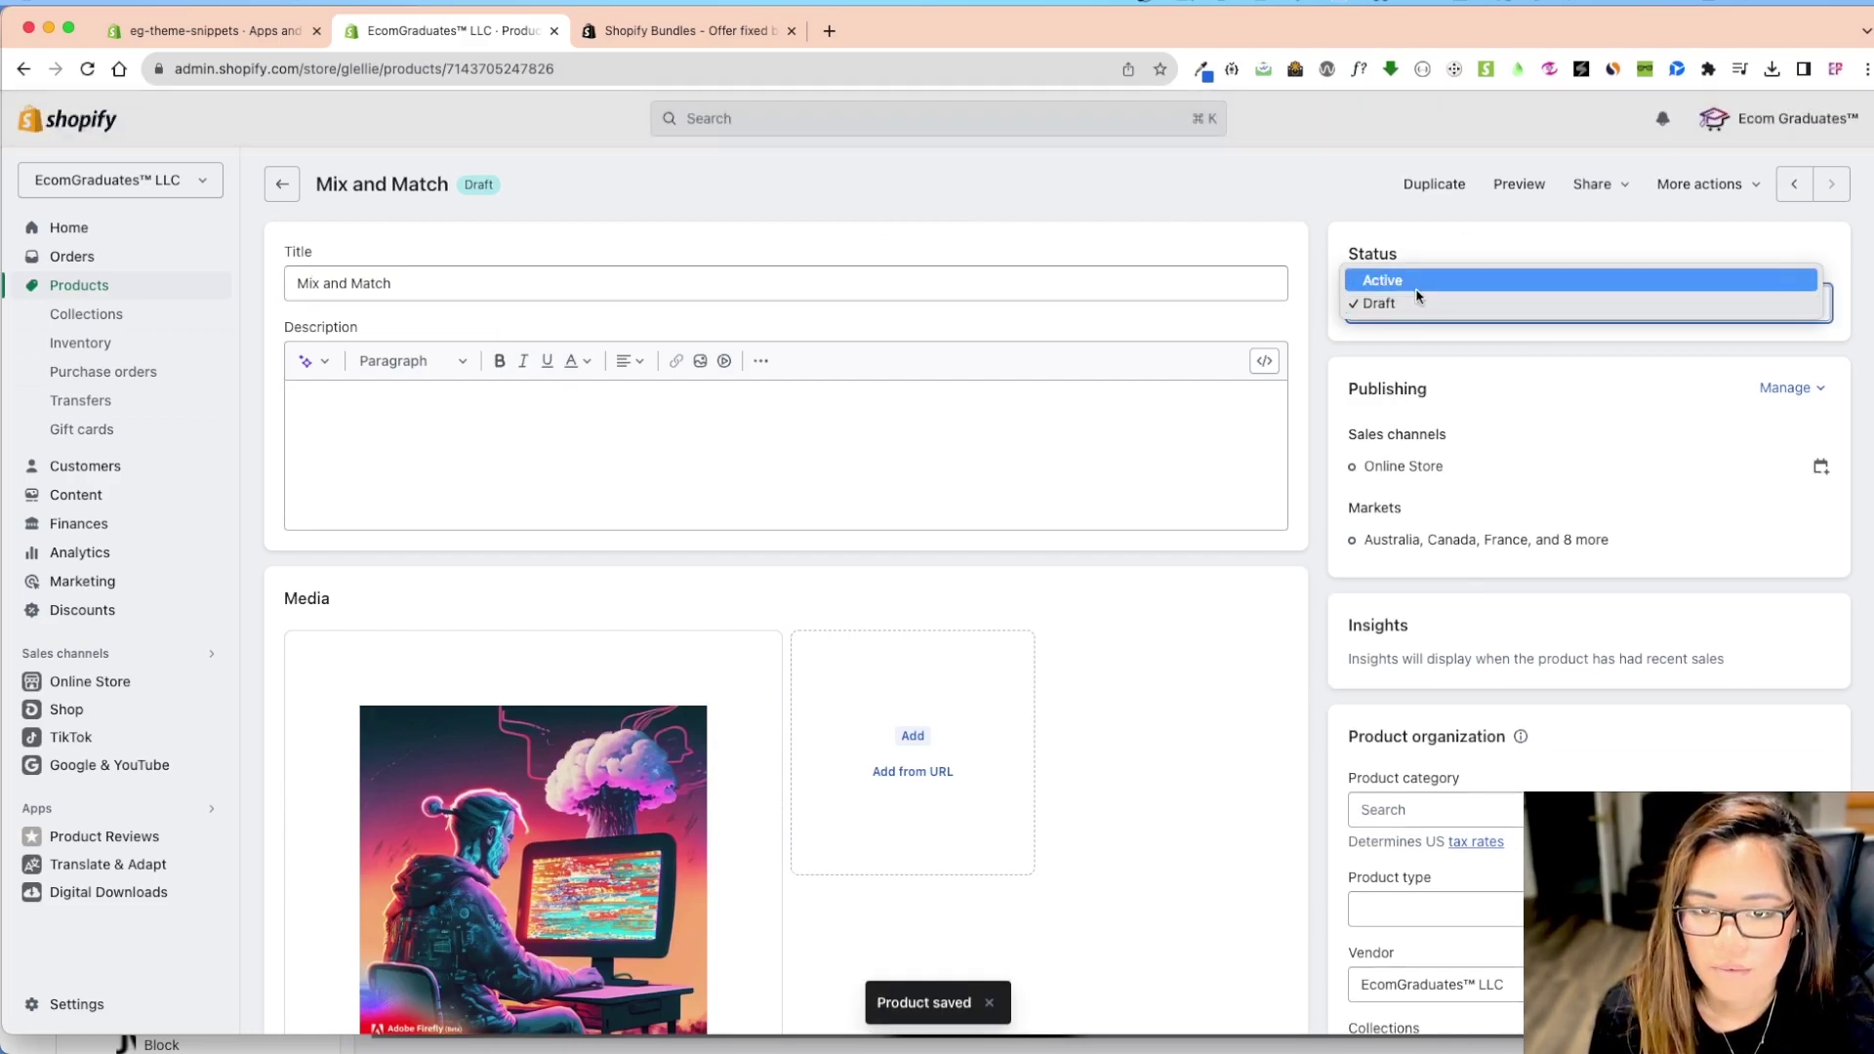
click(1417, 293)
click(1489, 118)
Assign the youtube-upsell theme template and save
scroll(1504, 644, down, 5)
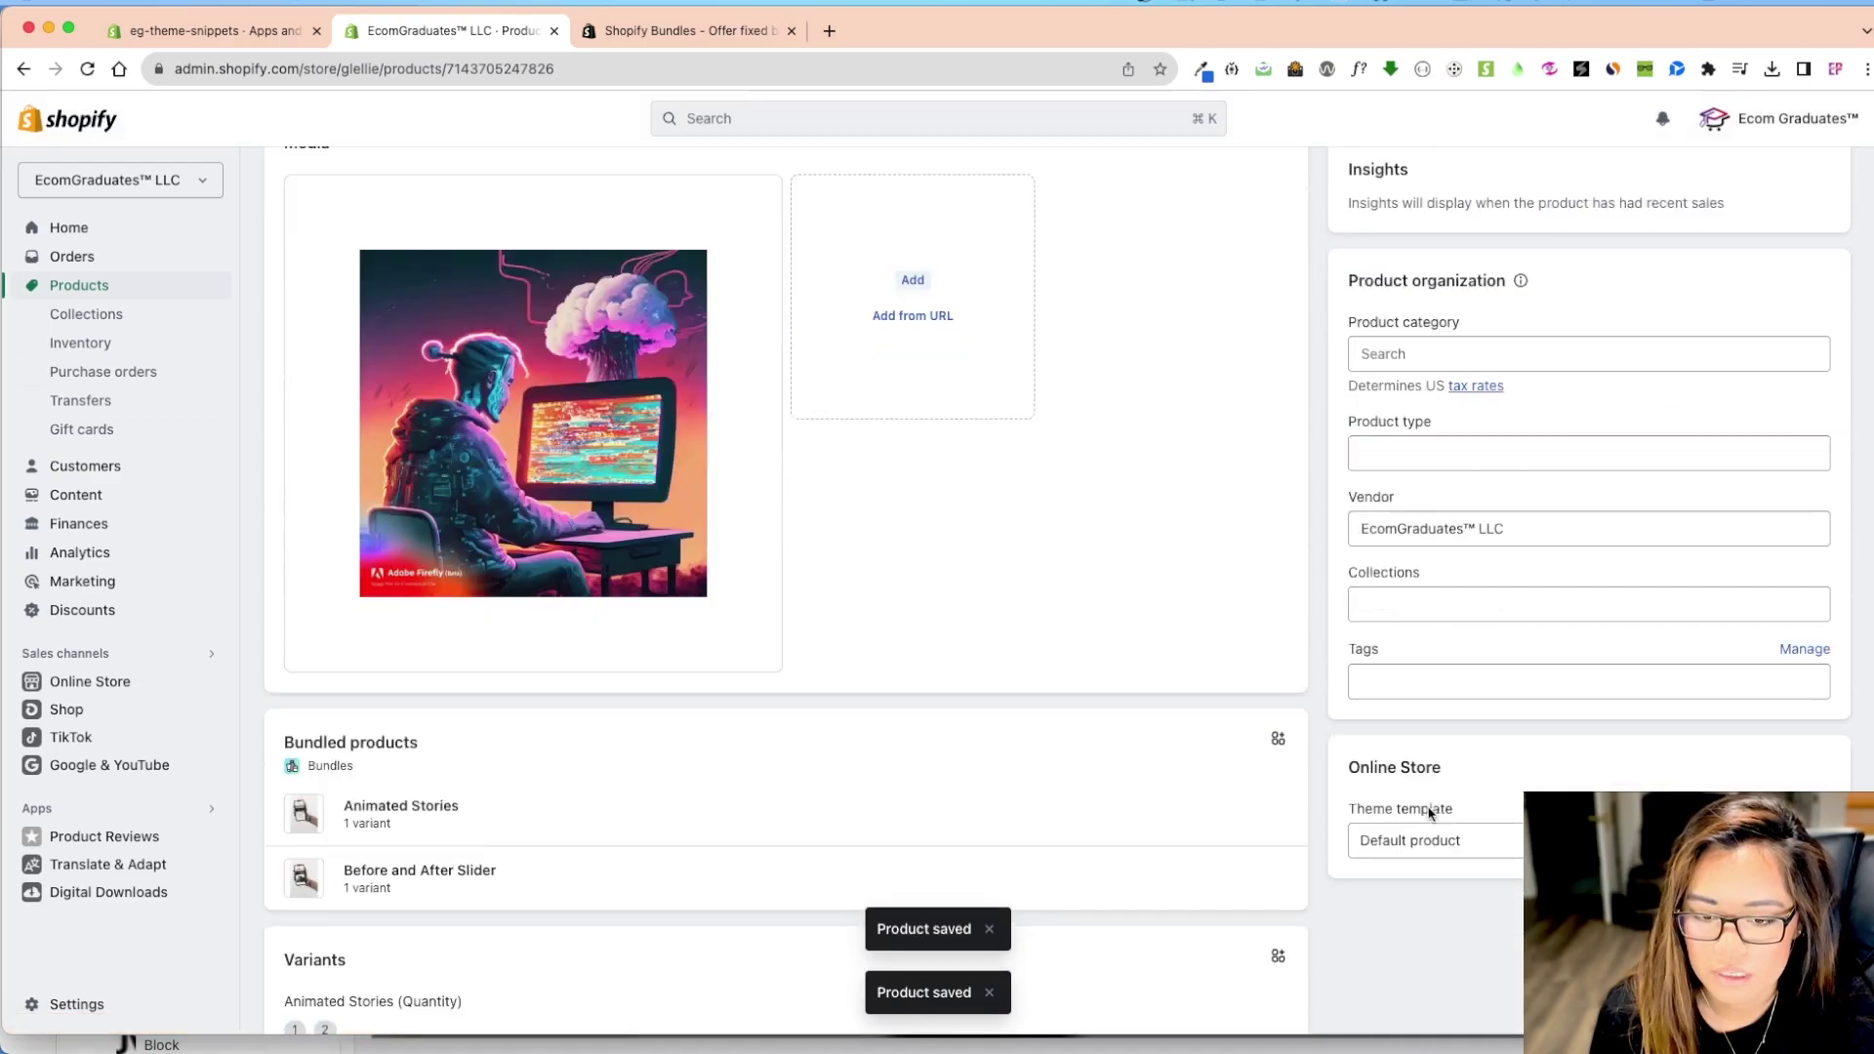
scroll(1430, 573, down, 5)
click(1430, 378)
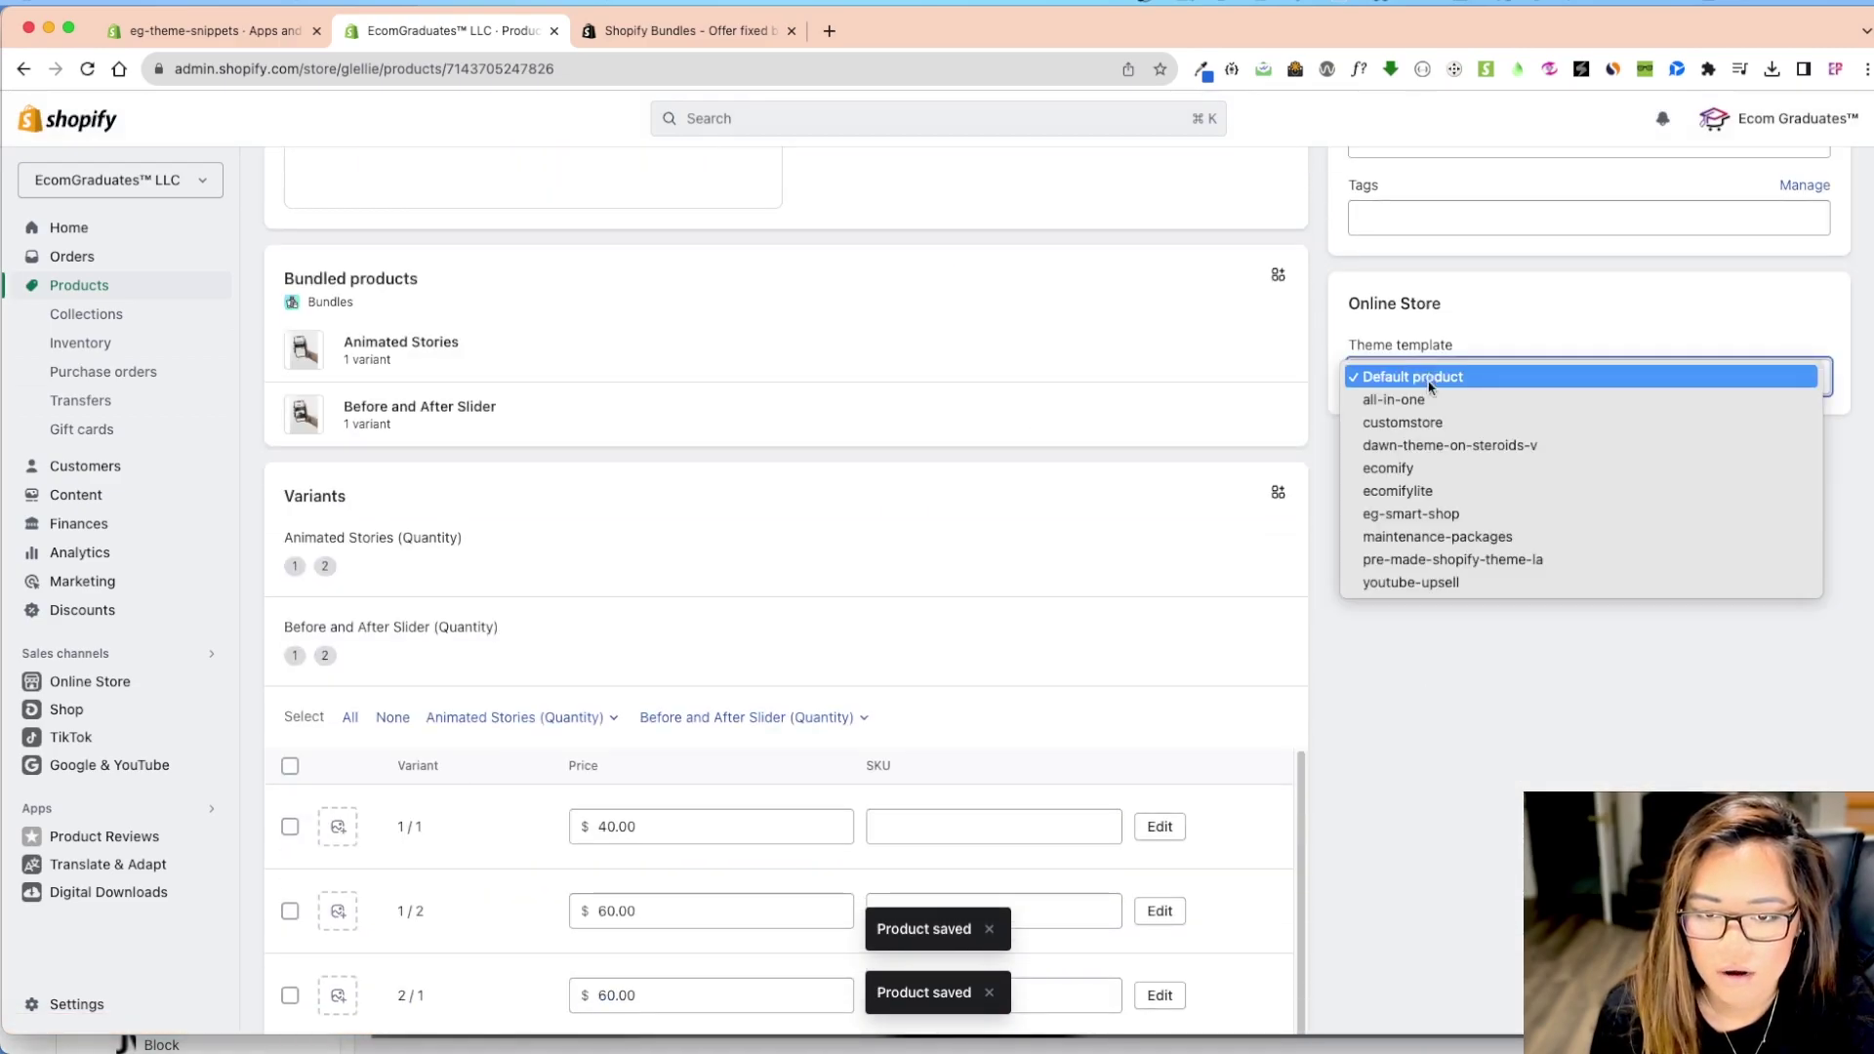
click(1435, 582)
key(super+s)
Add the tag 'plugin' to the product and save
scroll(1570, 605, up, 3)
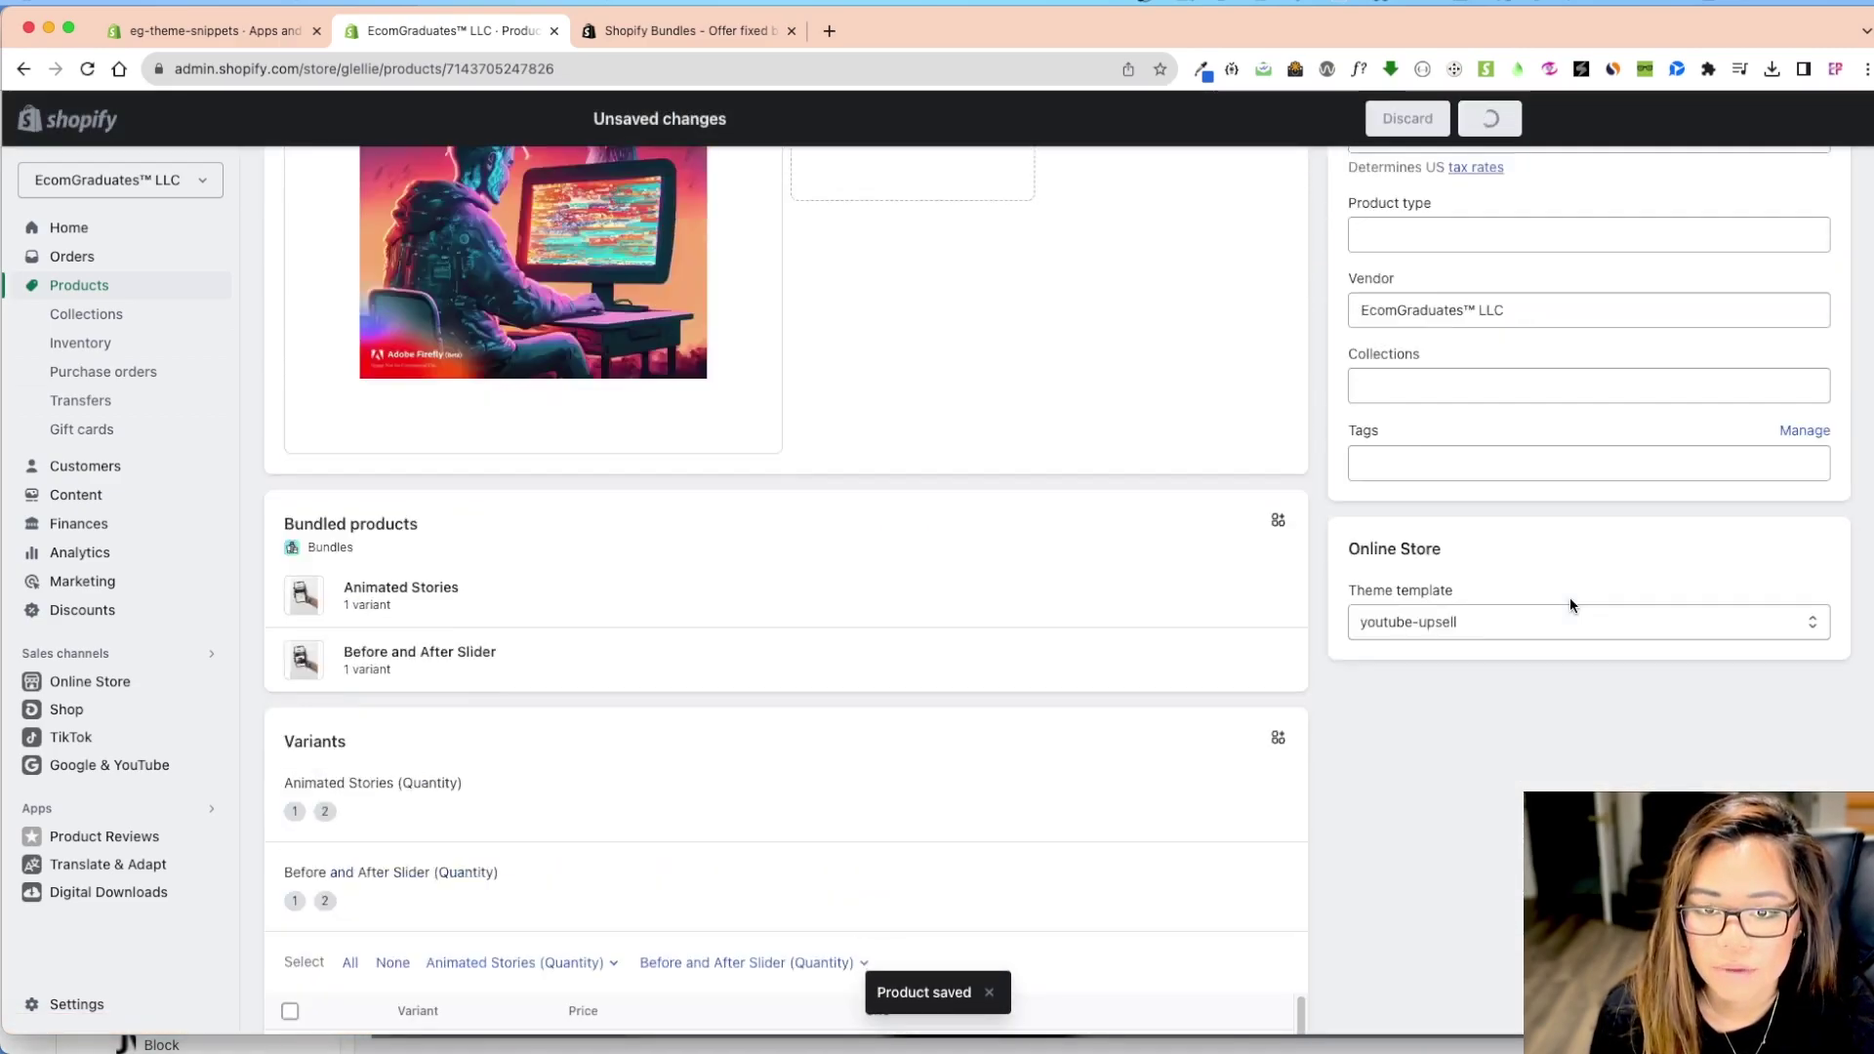
scroll(1570, 605, up, 6)
scroll(1402, 775, down, 4)
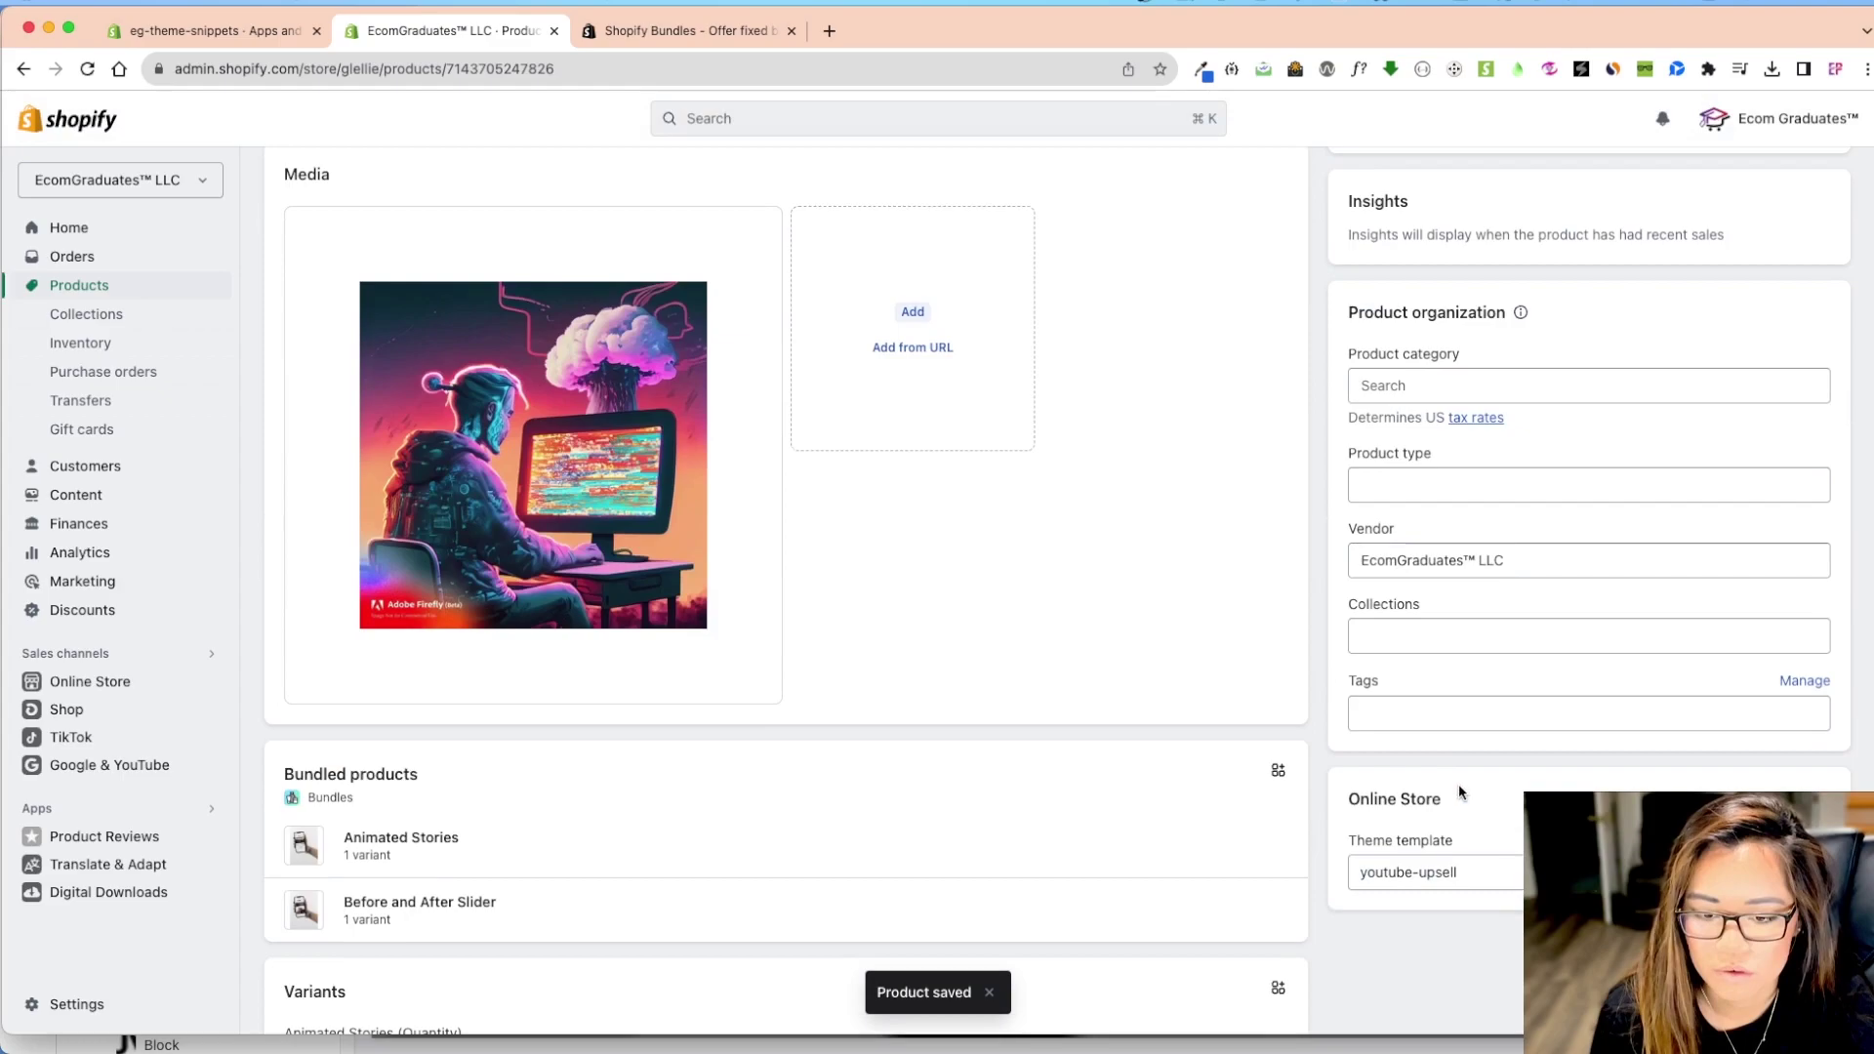
click(1459, 711)
text(plugin)
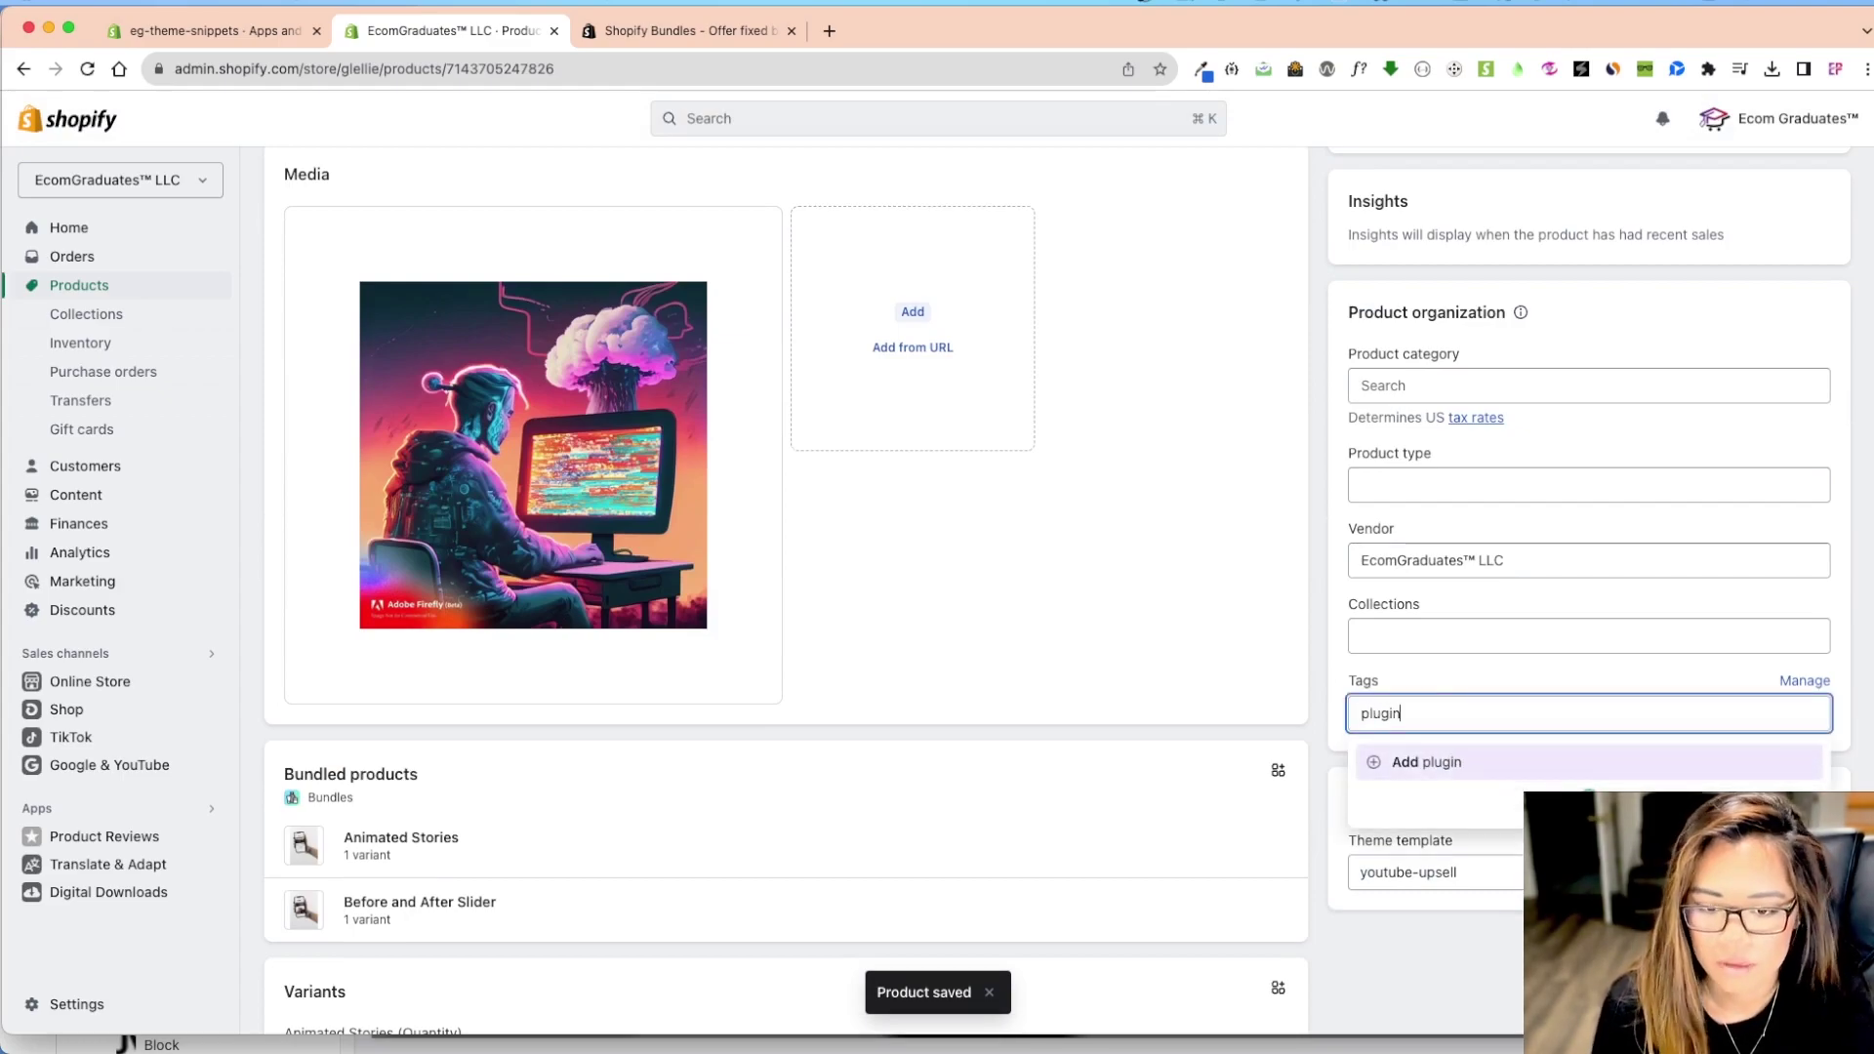
key(Return)
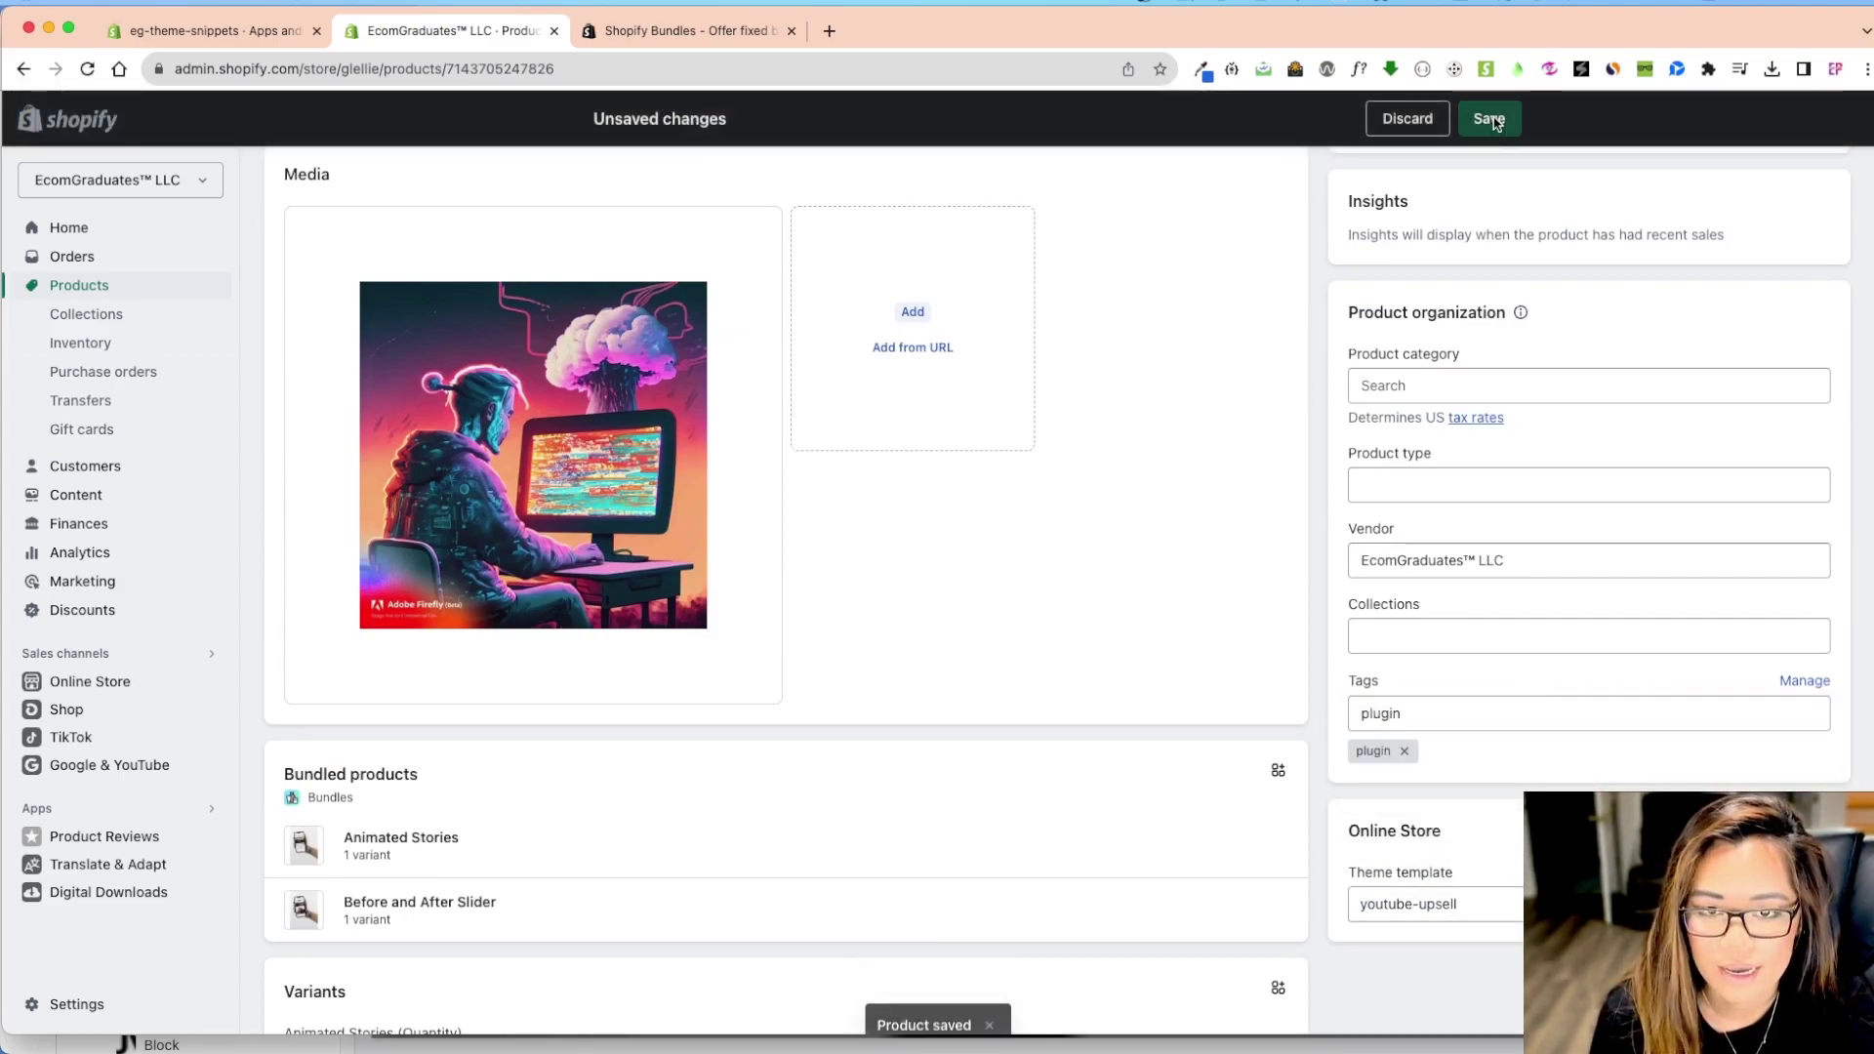
click(1488, 118)
scroll(1151, 771, down, 5)
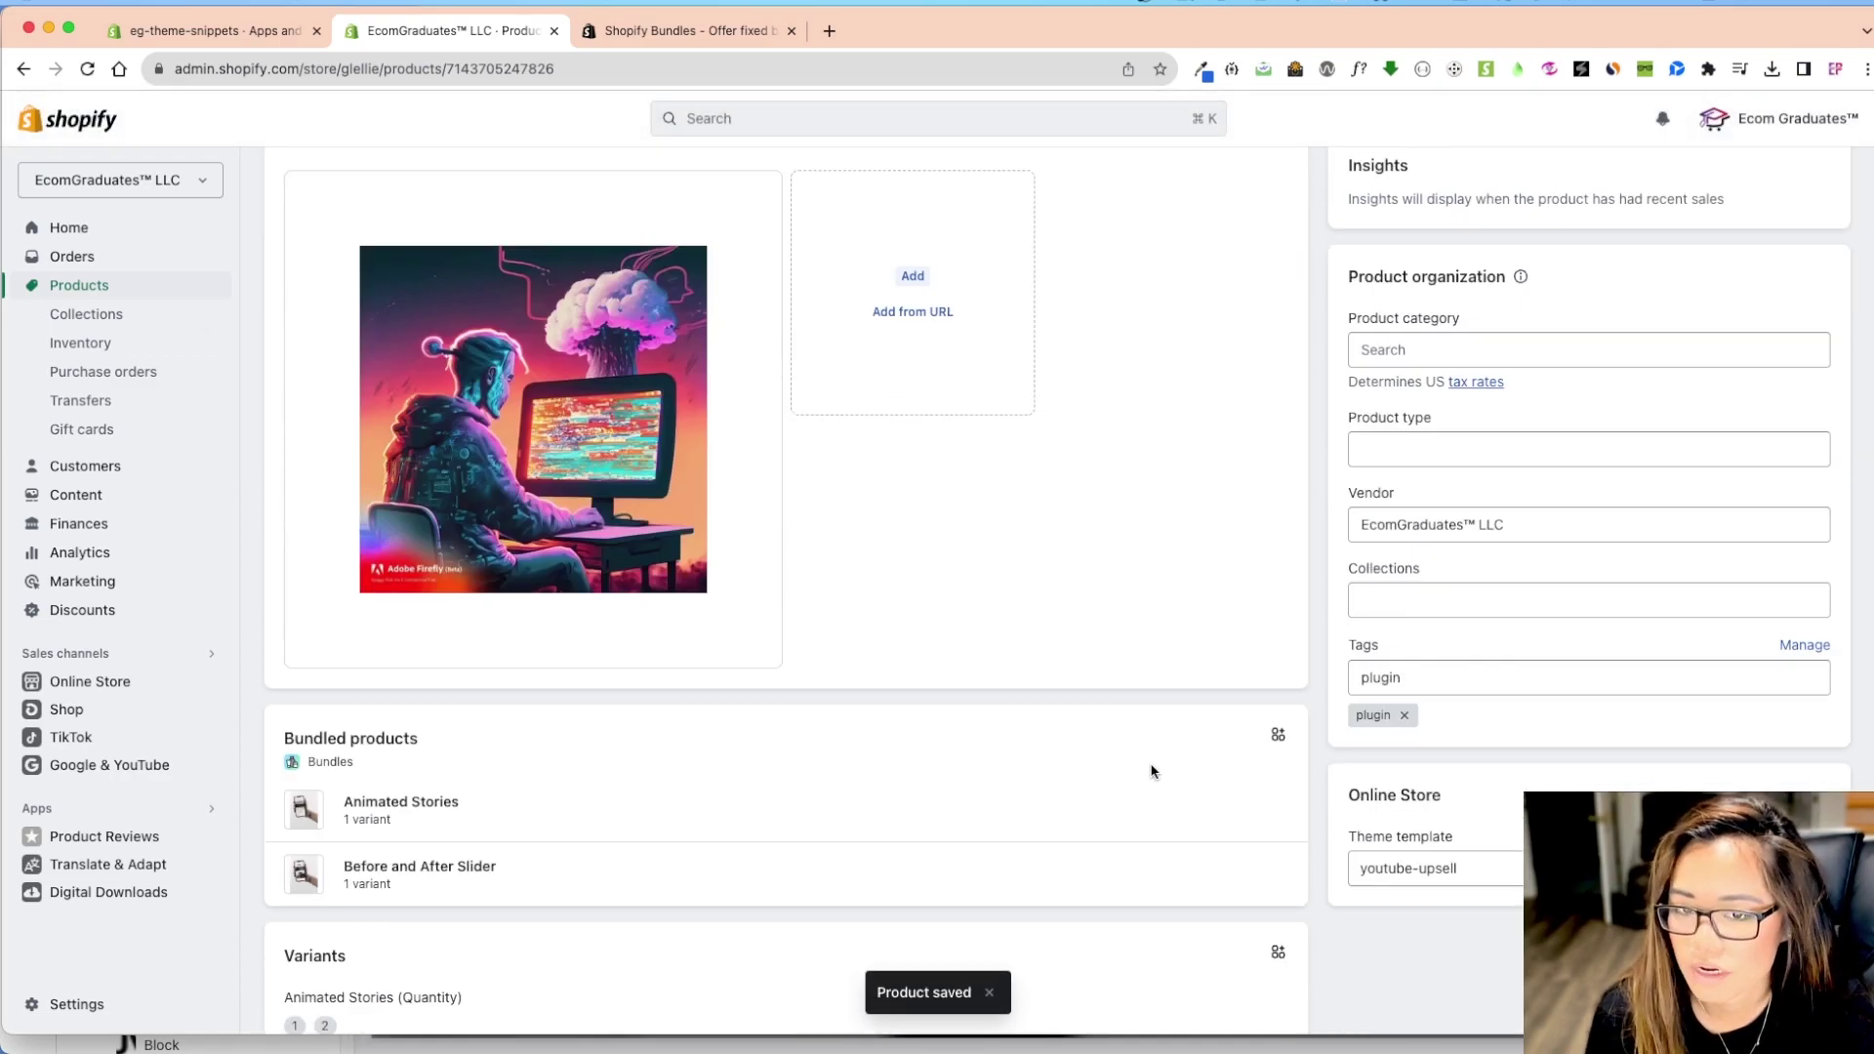
scroll(1152, 771, down, 2)
scroll(929, 733, up, 8)
scroll(955, 713, down, 10)
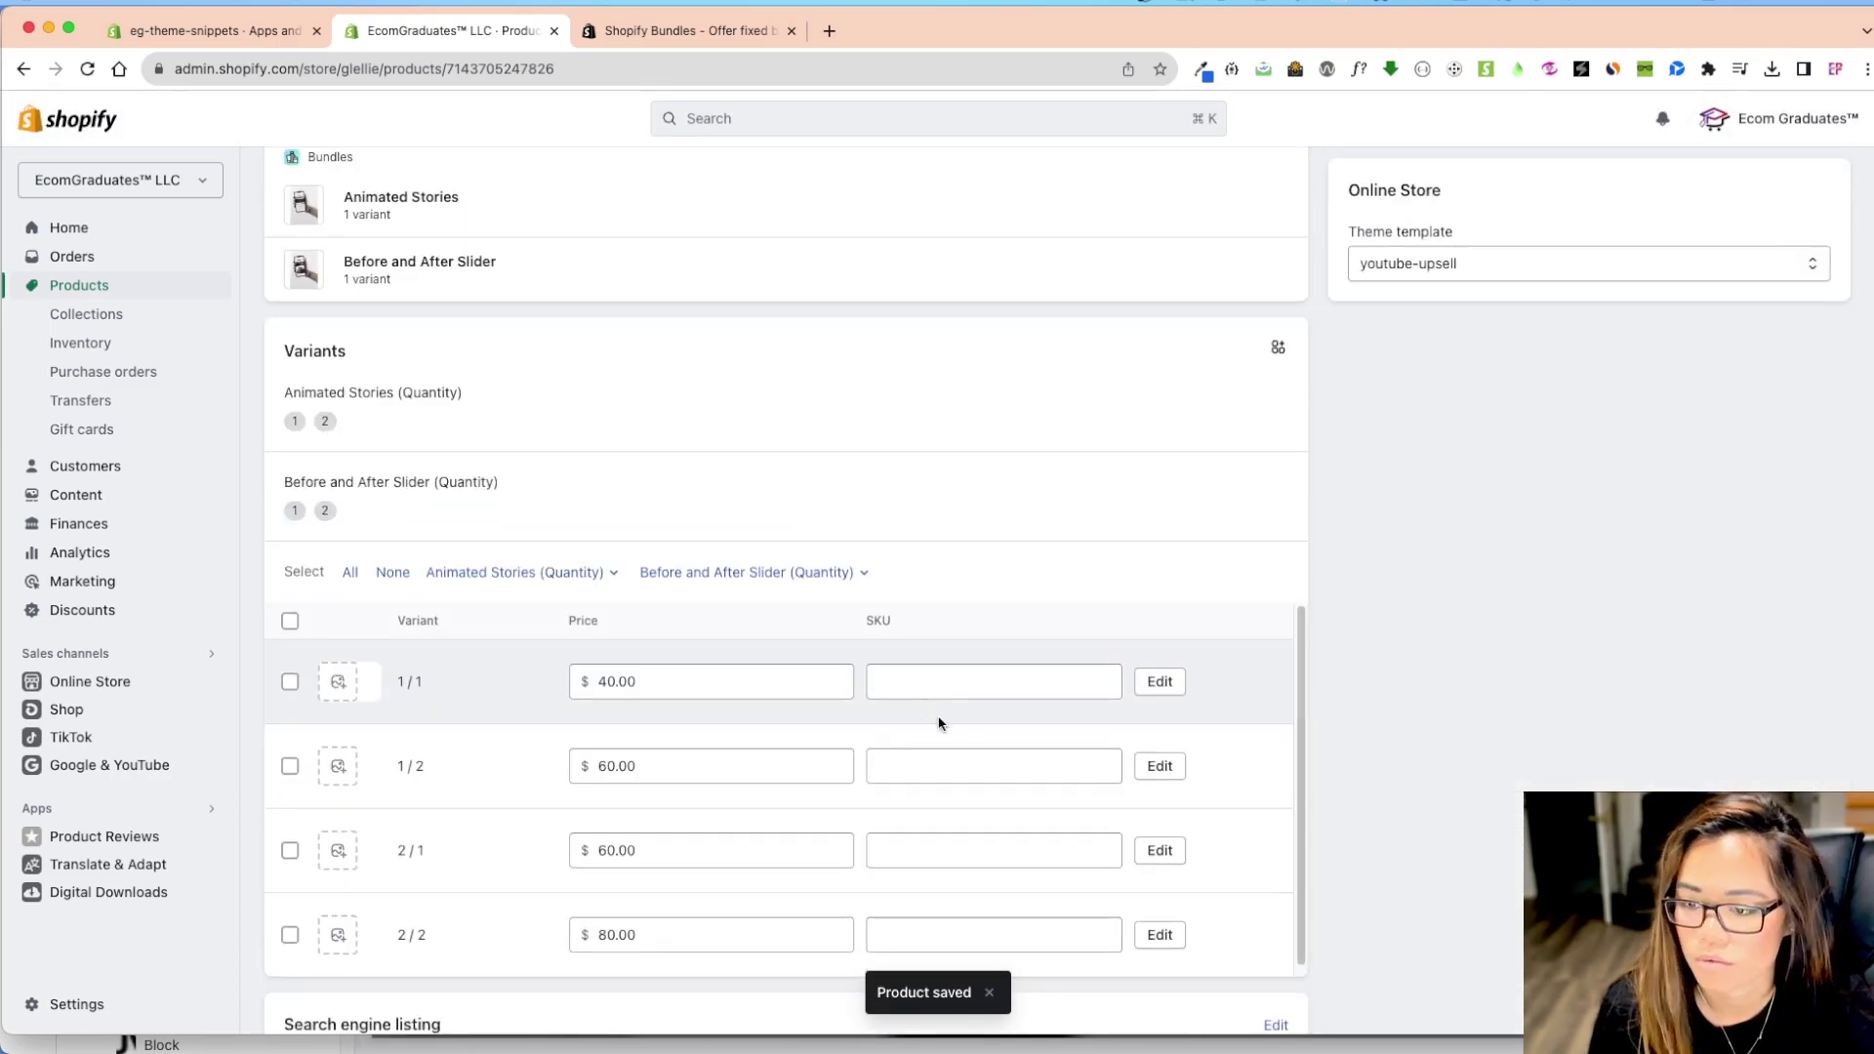
scroll(1103, 585, down, 5)
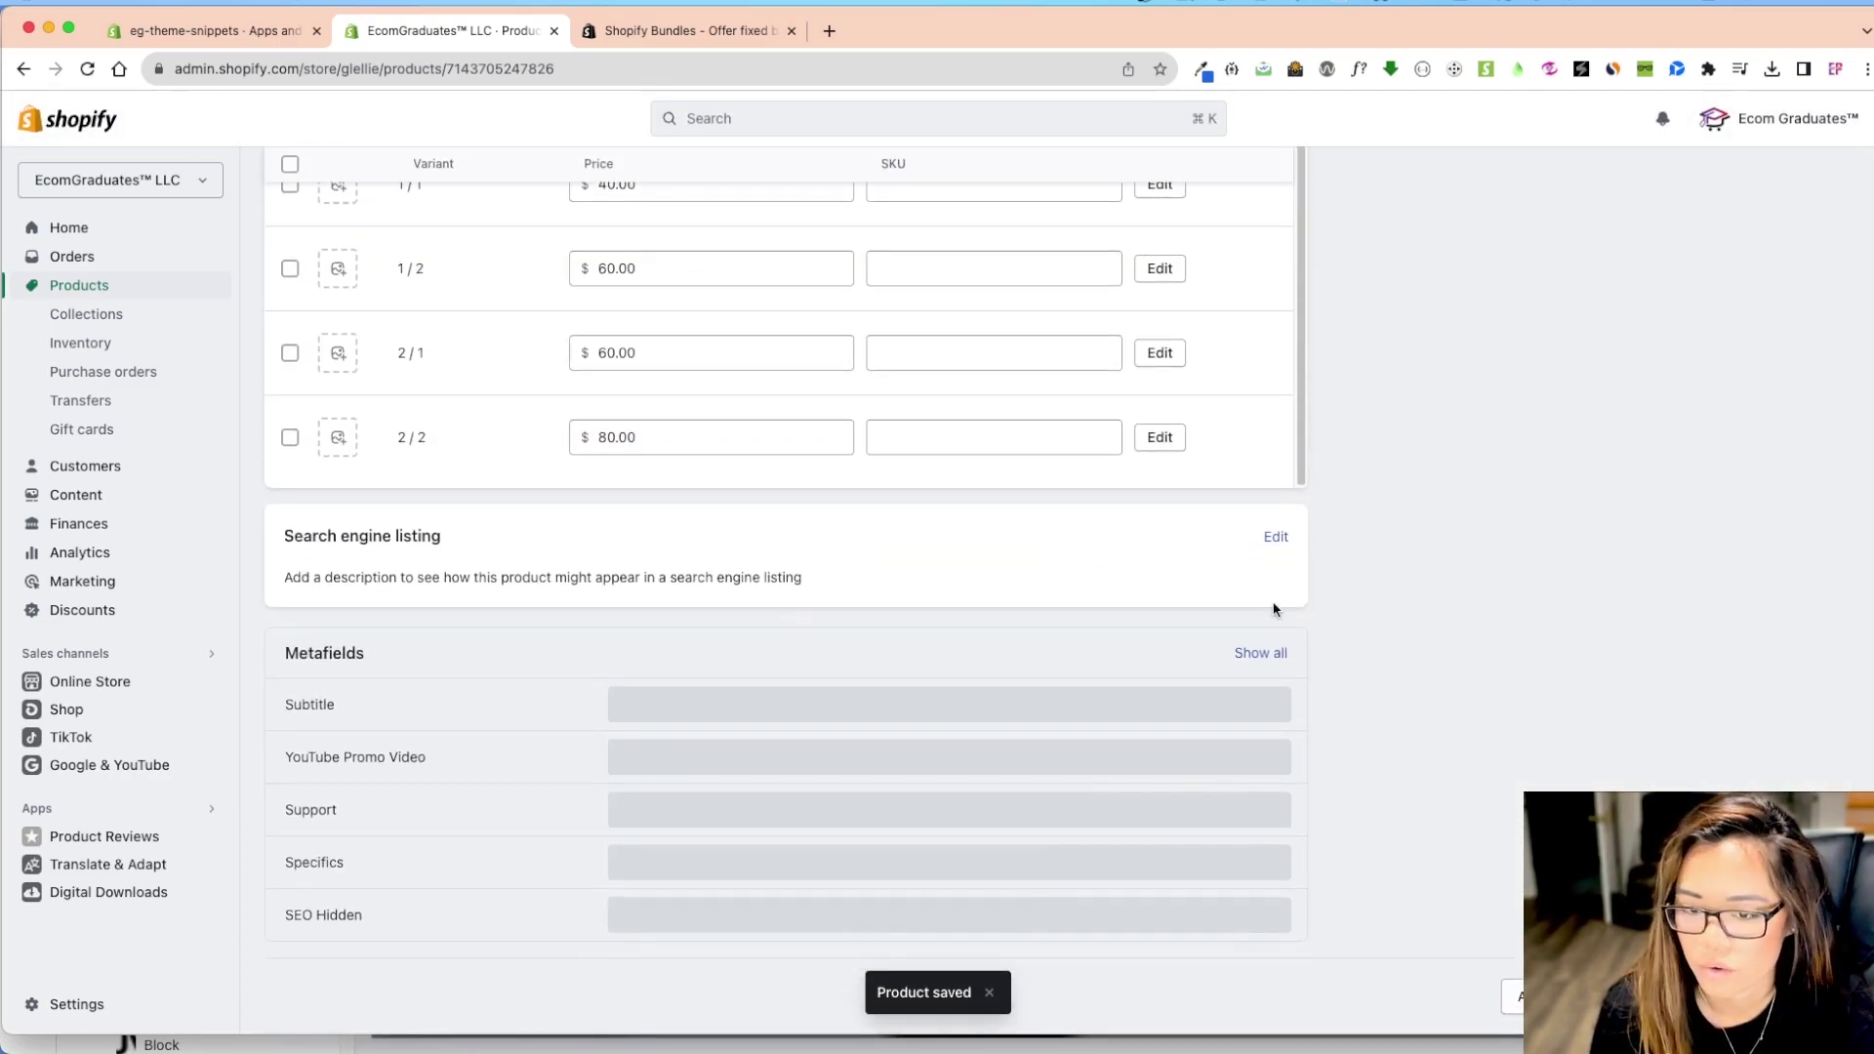
click(1274, 537)
scroll(538, 847, down, 4)
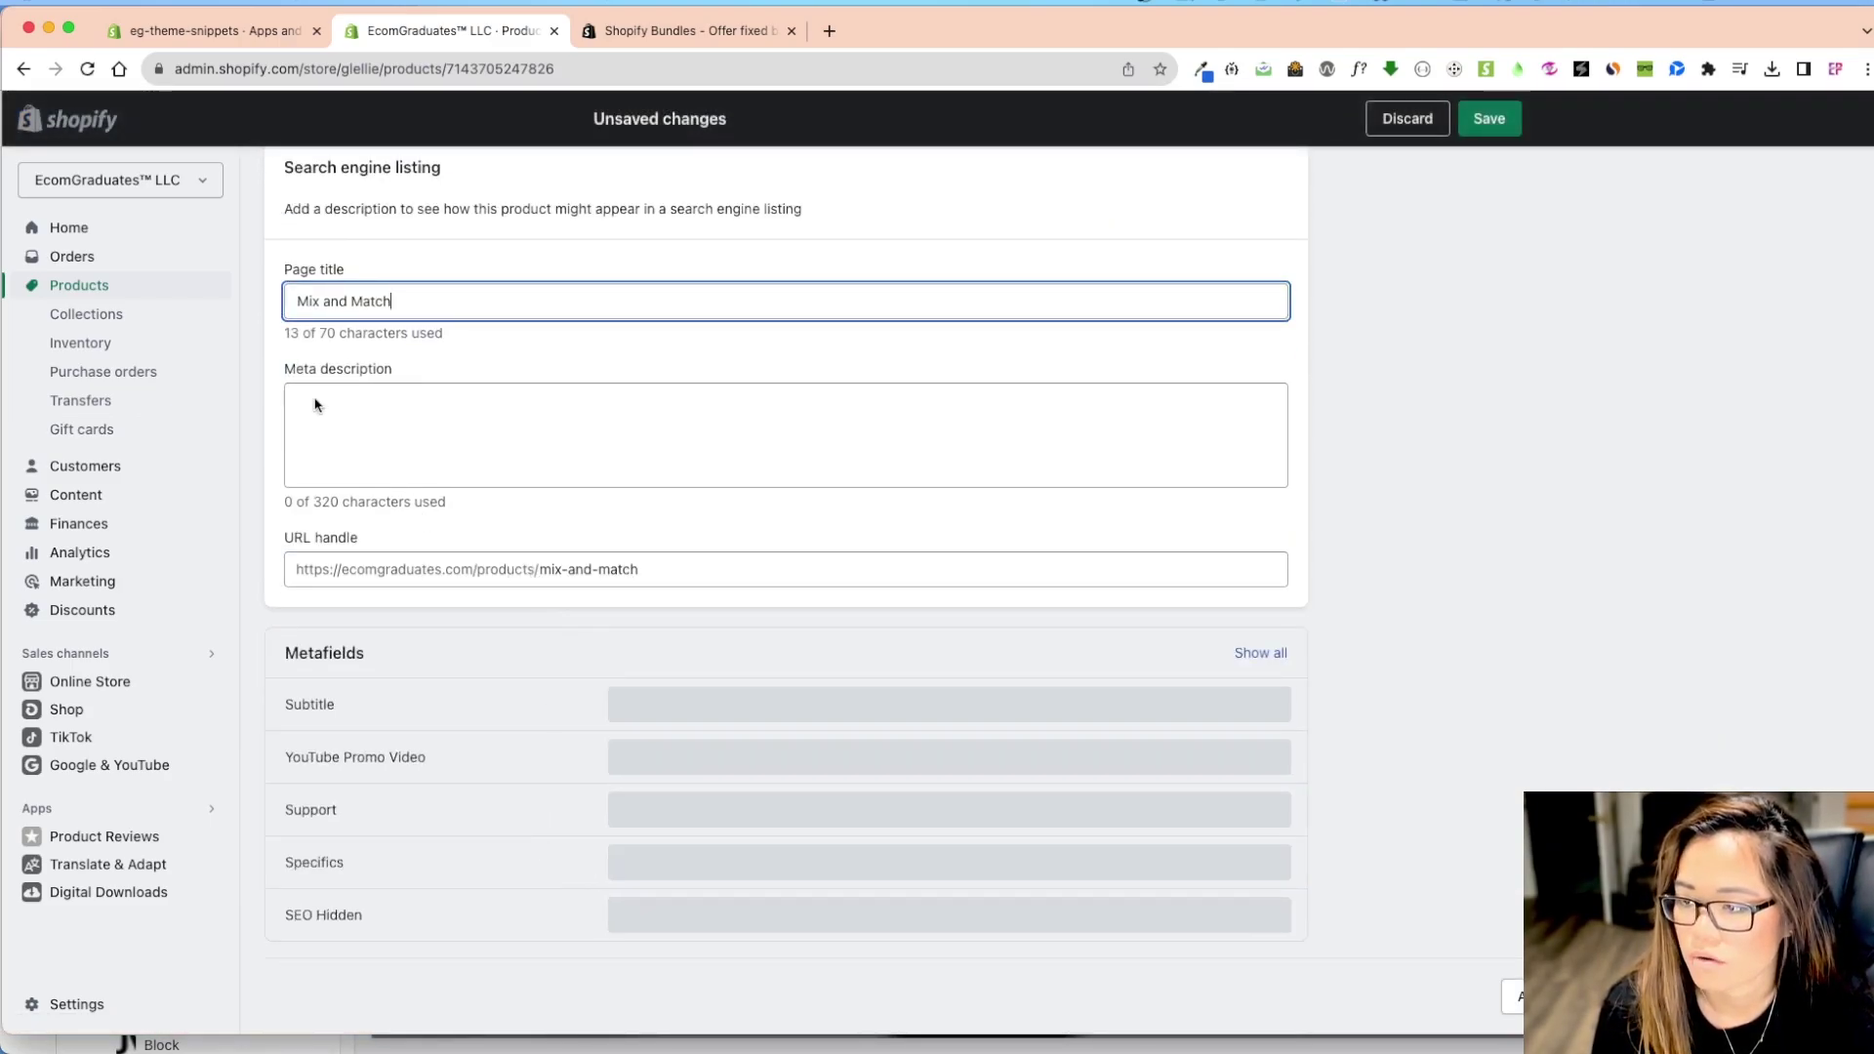
scroll(439, 537, up, 1)
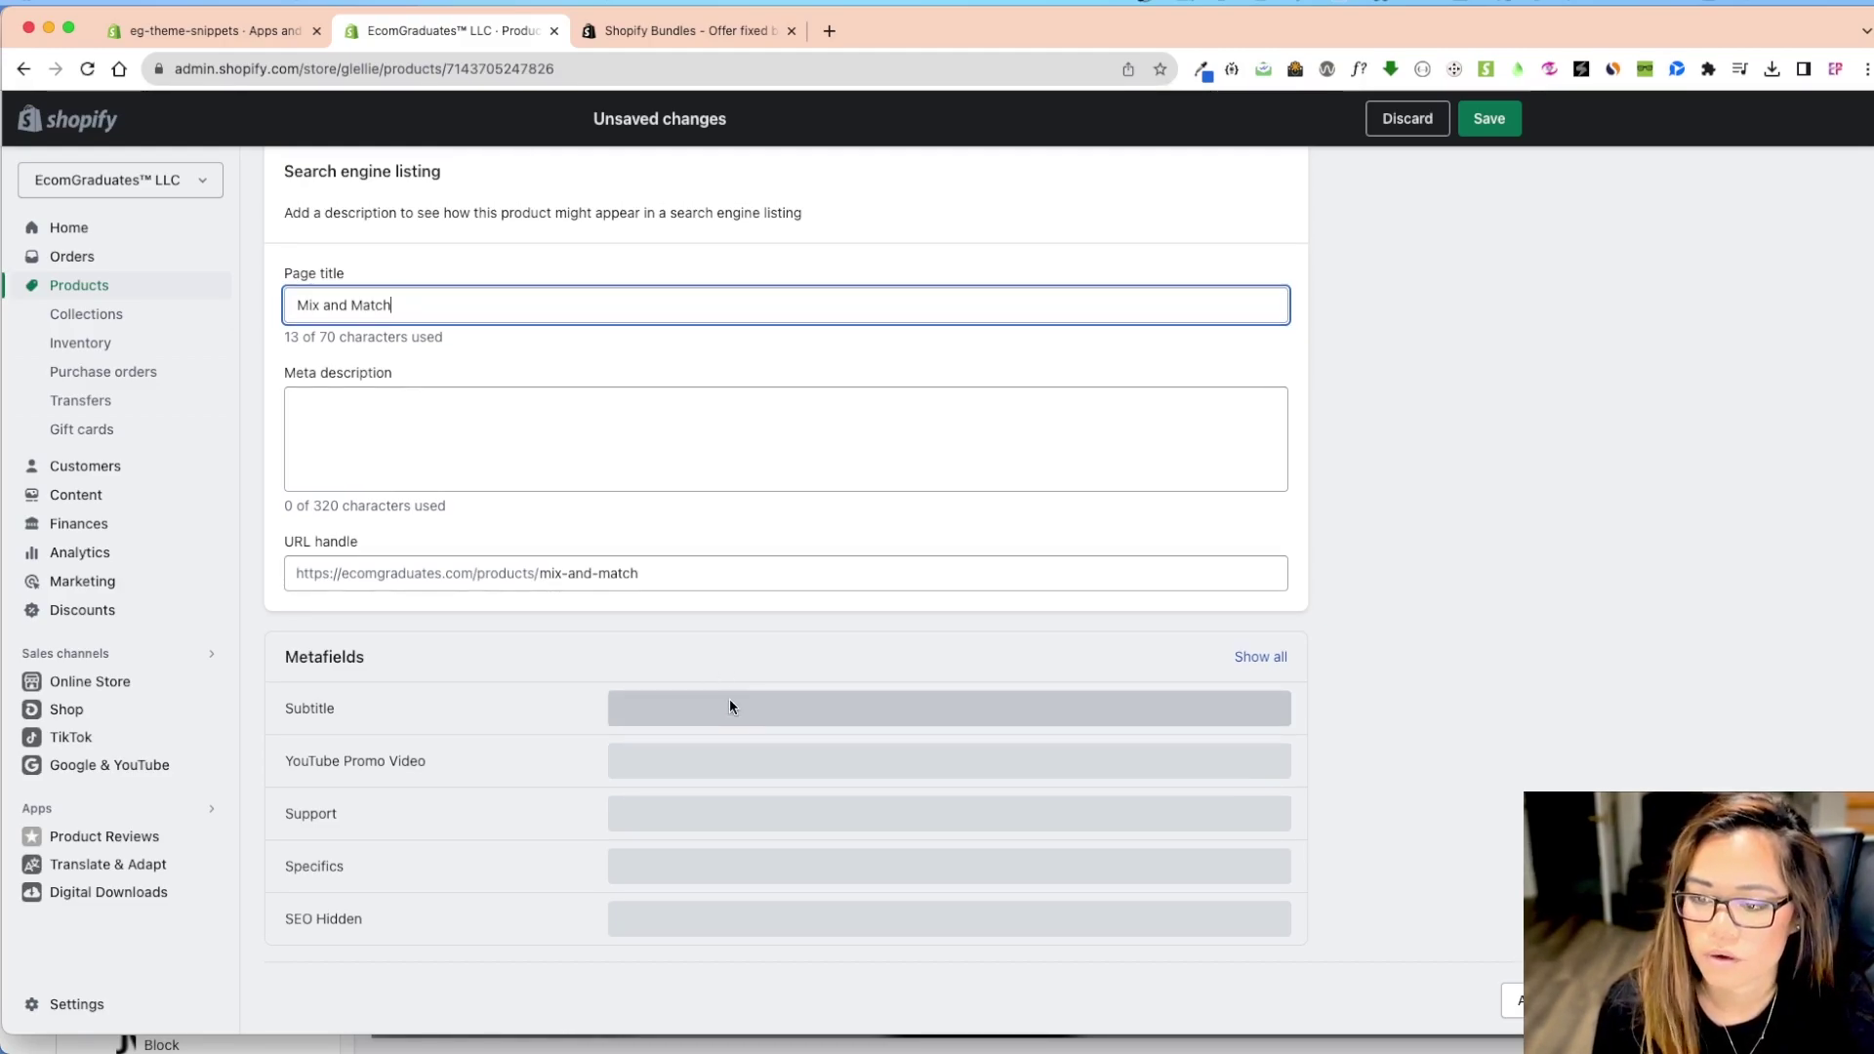
scroll(720, 727, up, 10)
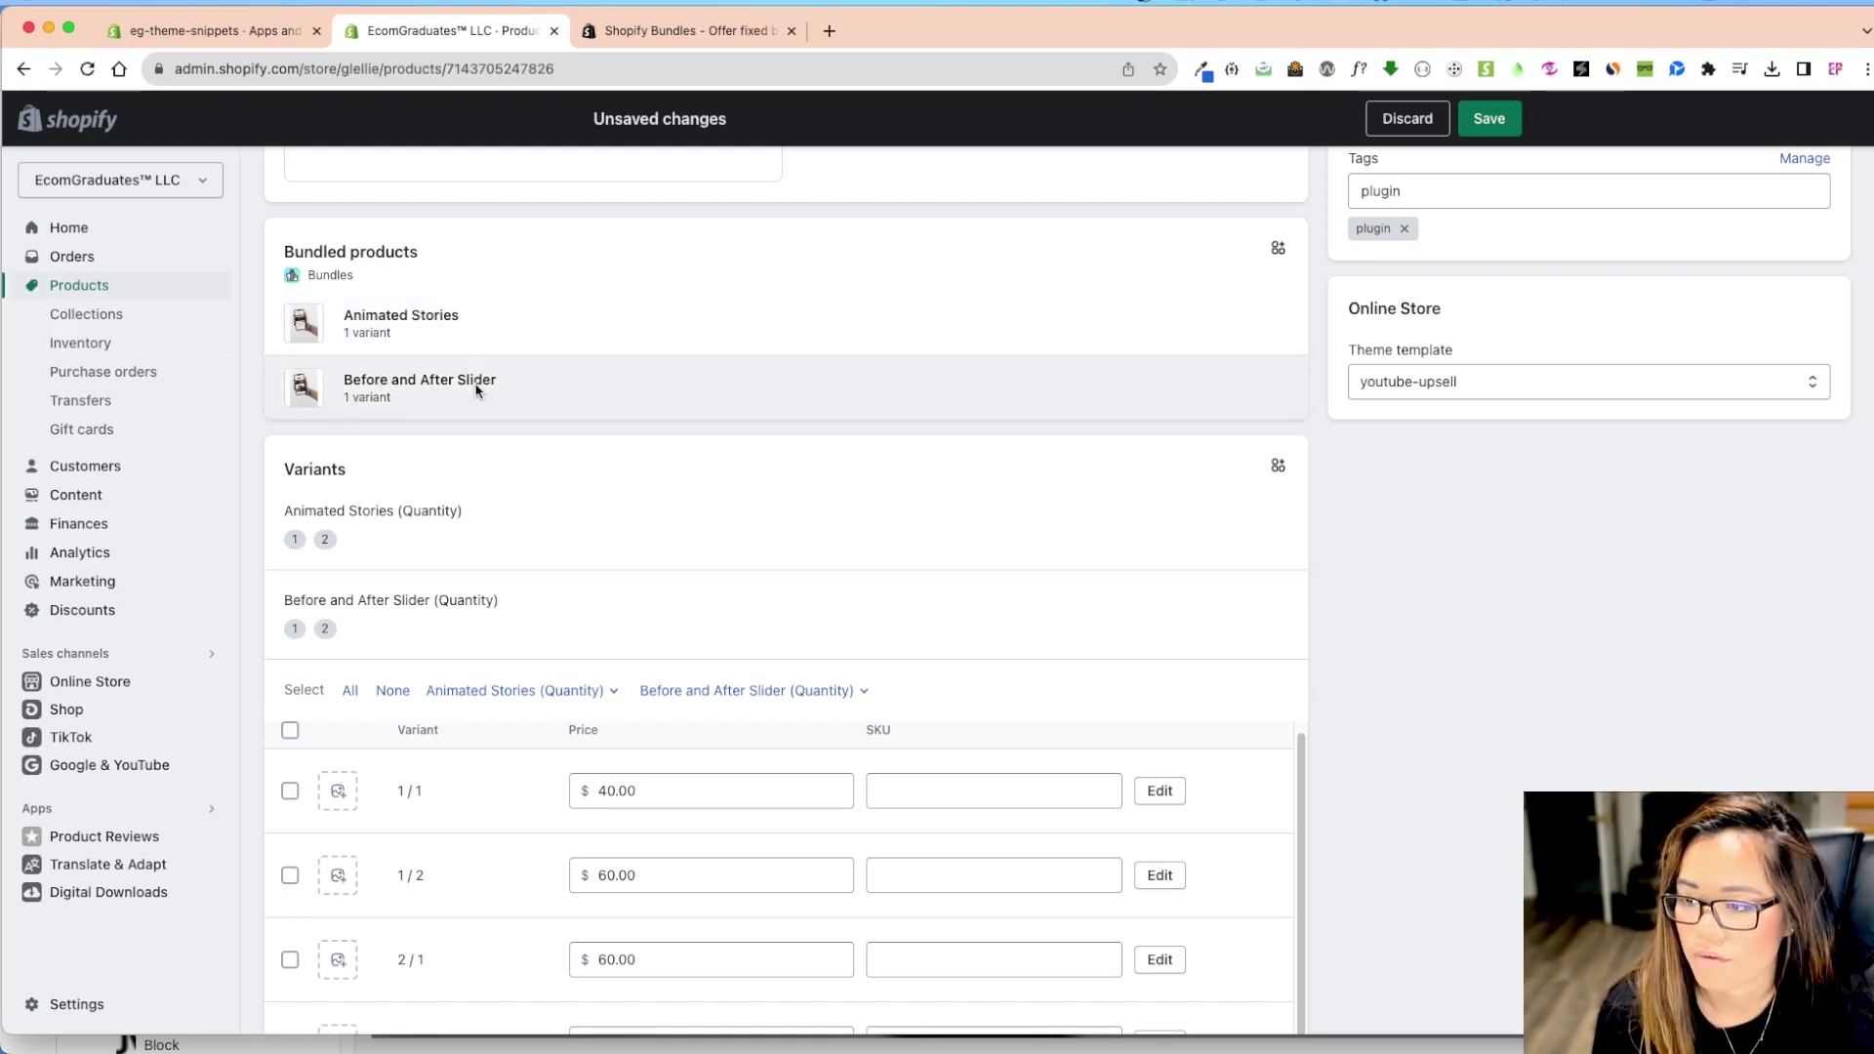
scroll(535, 583, down, 1)
scroll(406, 542, down, 1)
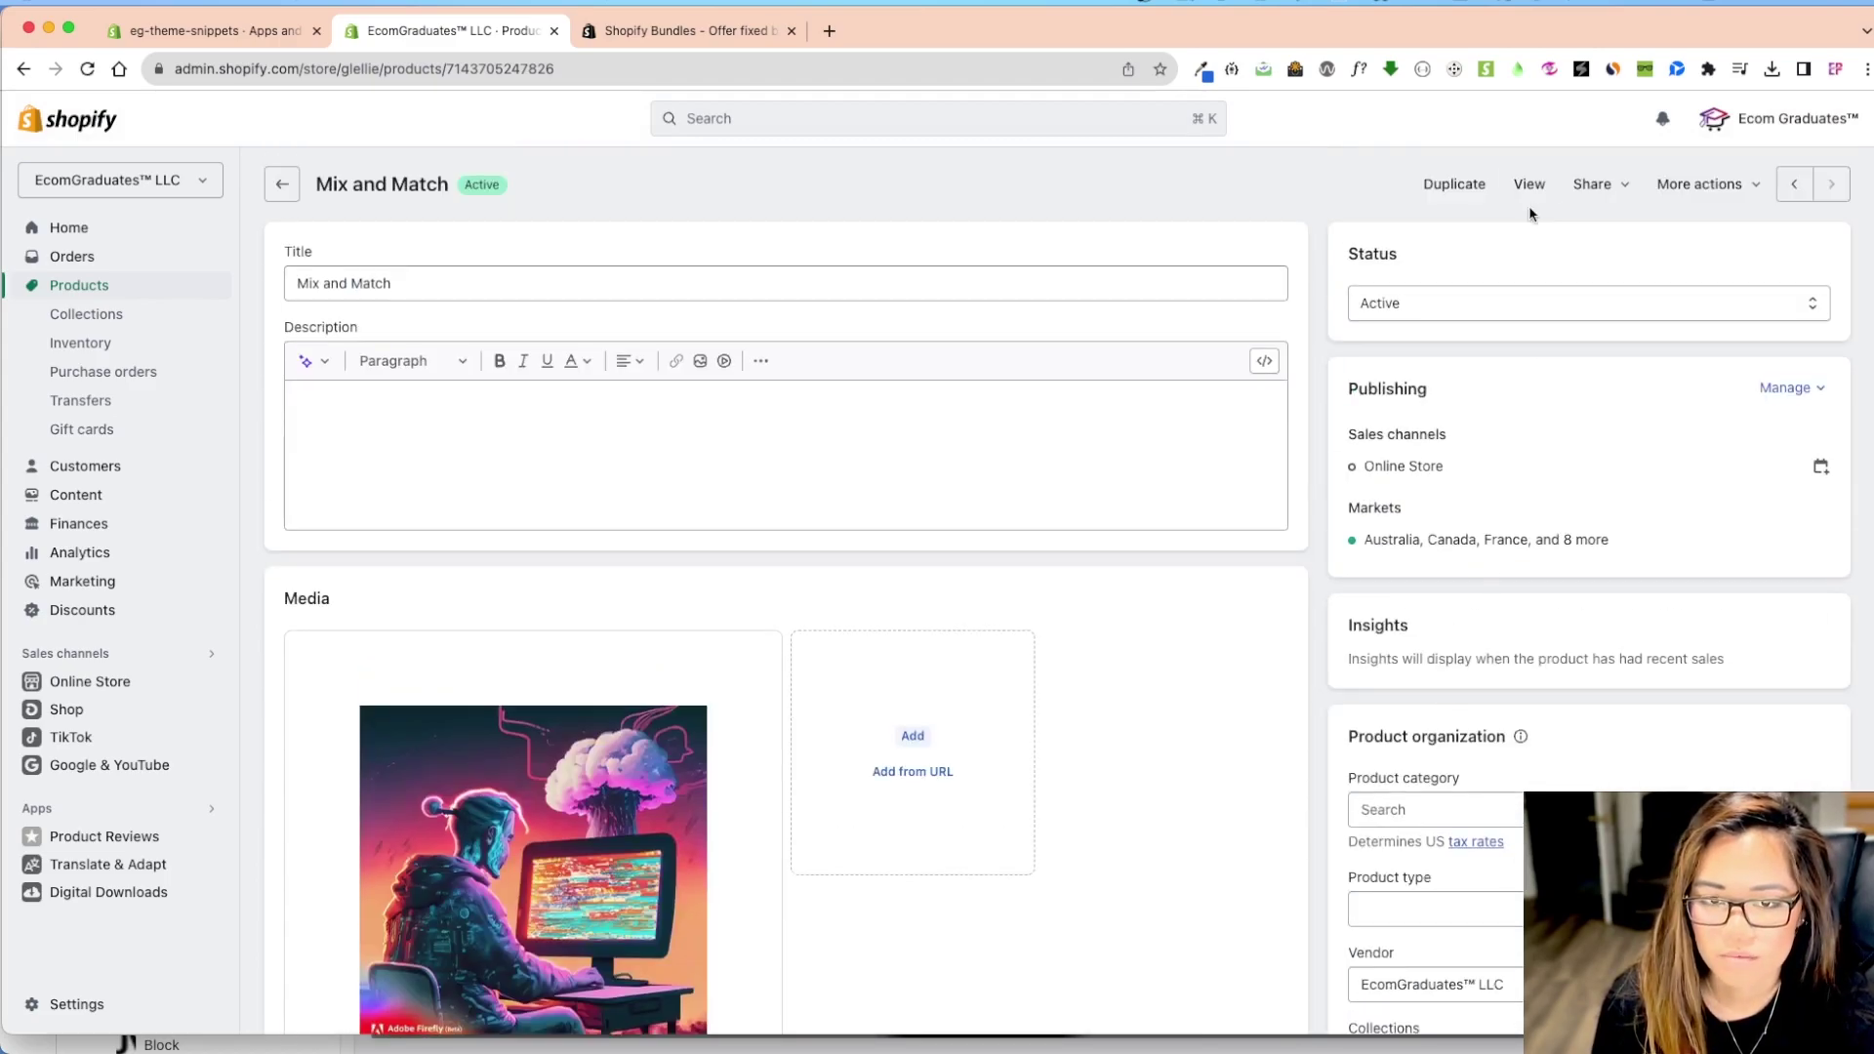
Open the product on the storefront and enter the store URL ecomgraduates.com
click(1529, 185)
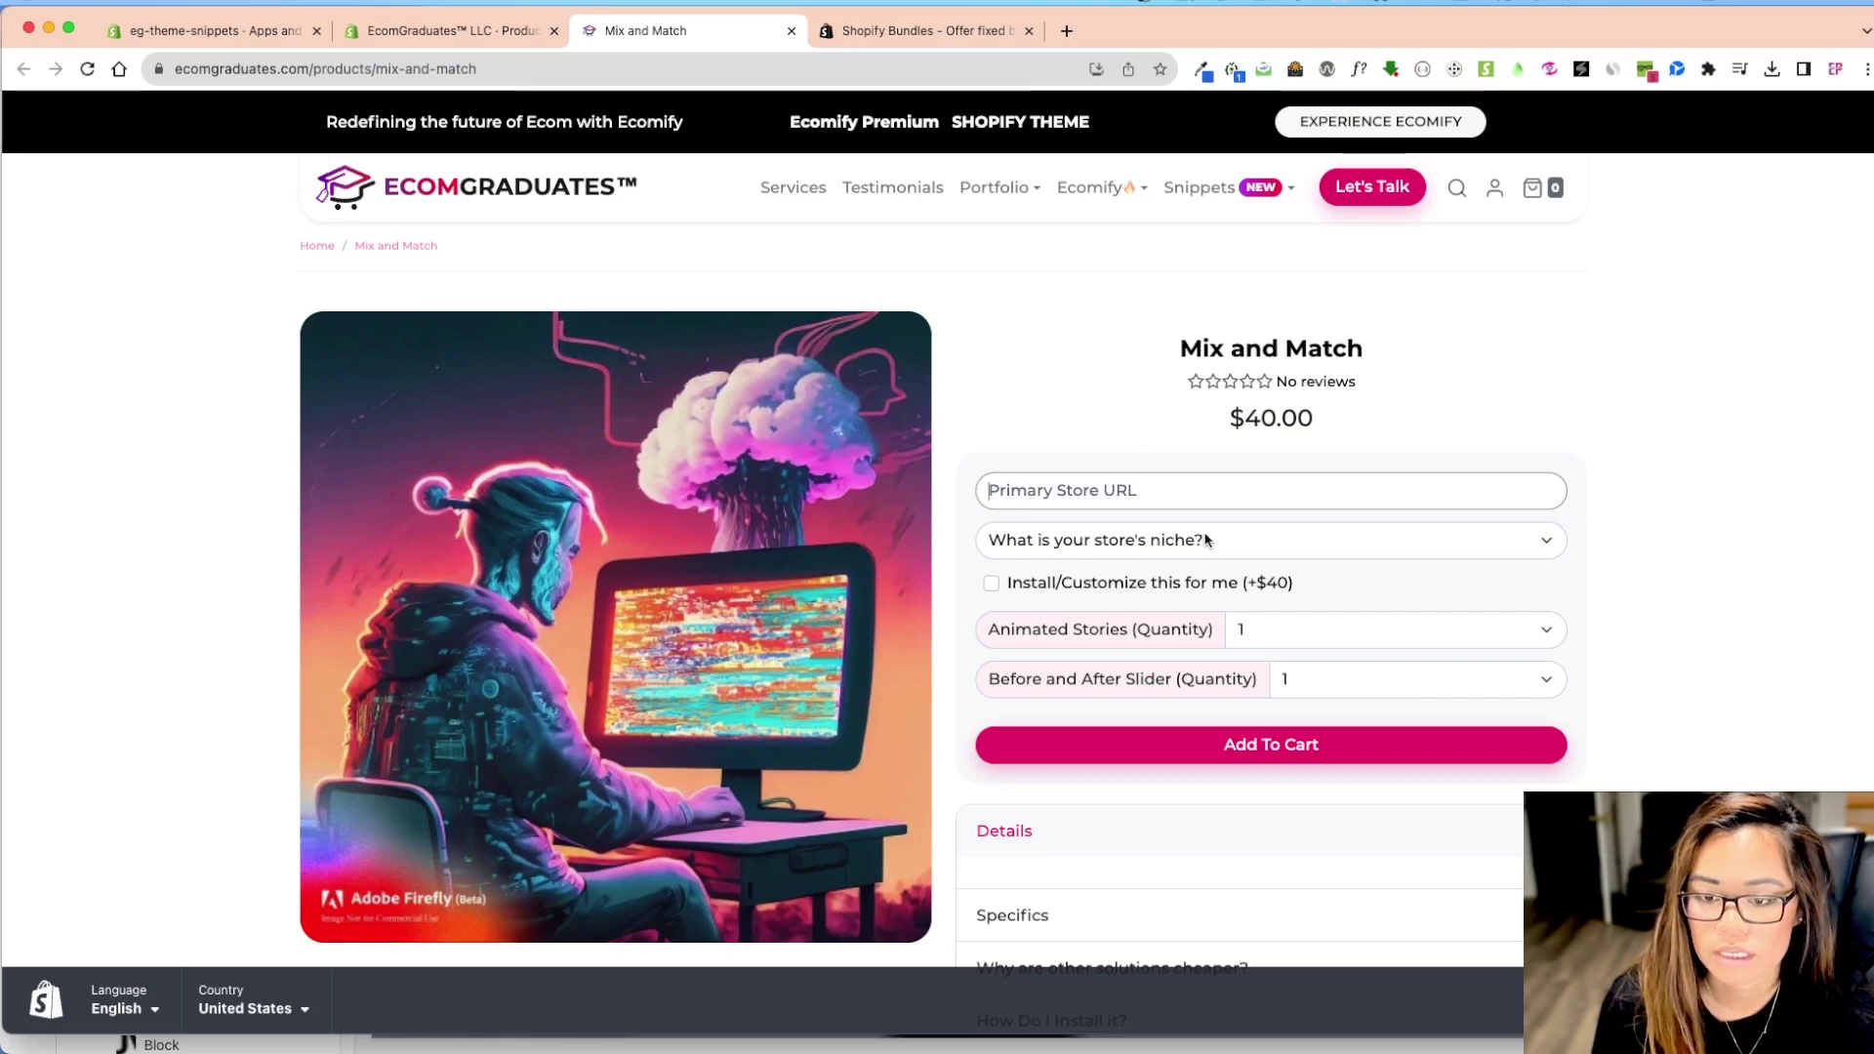
text(ecomgradu)
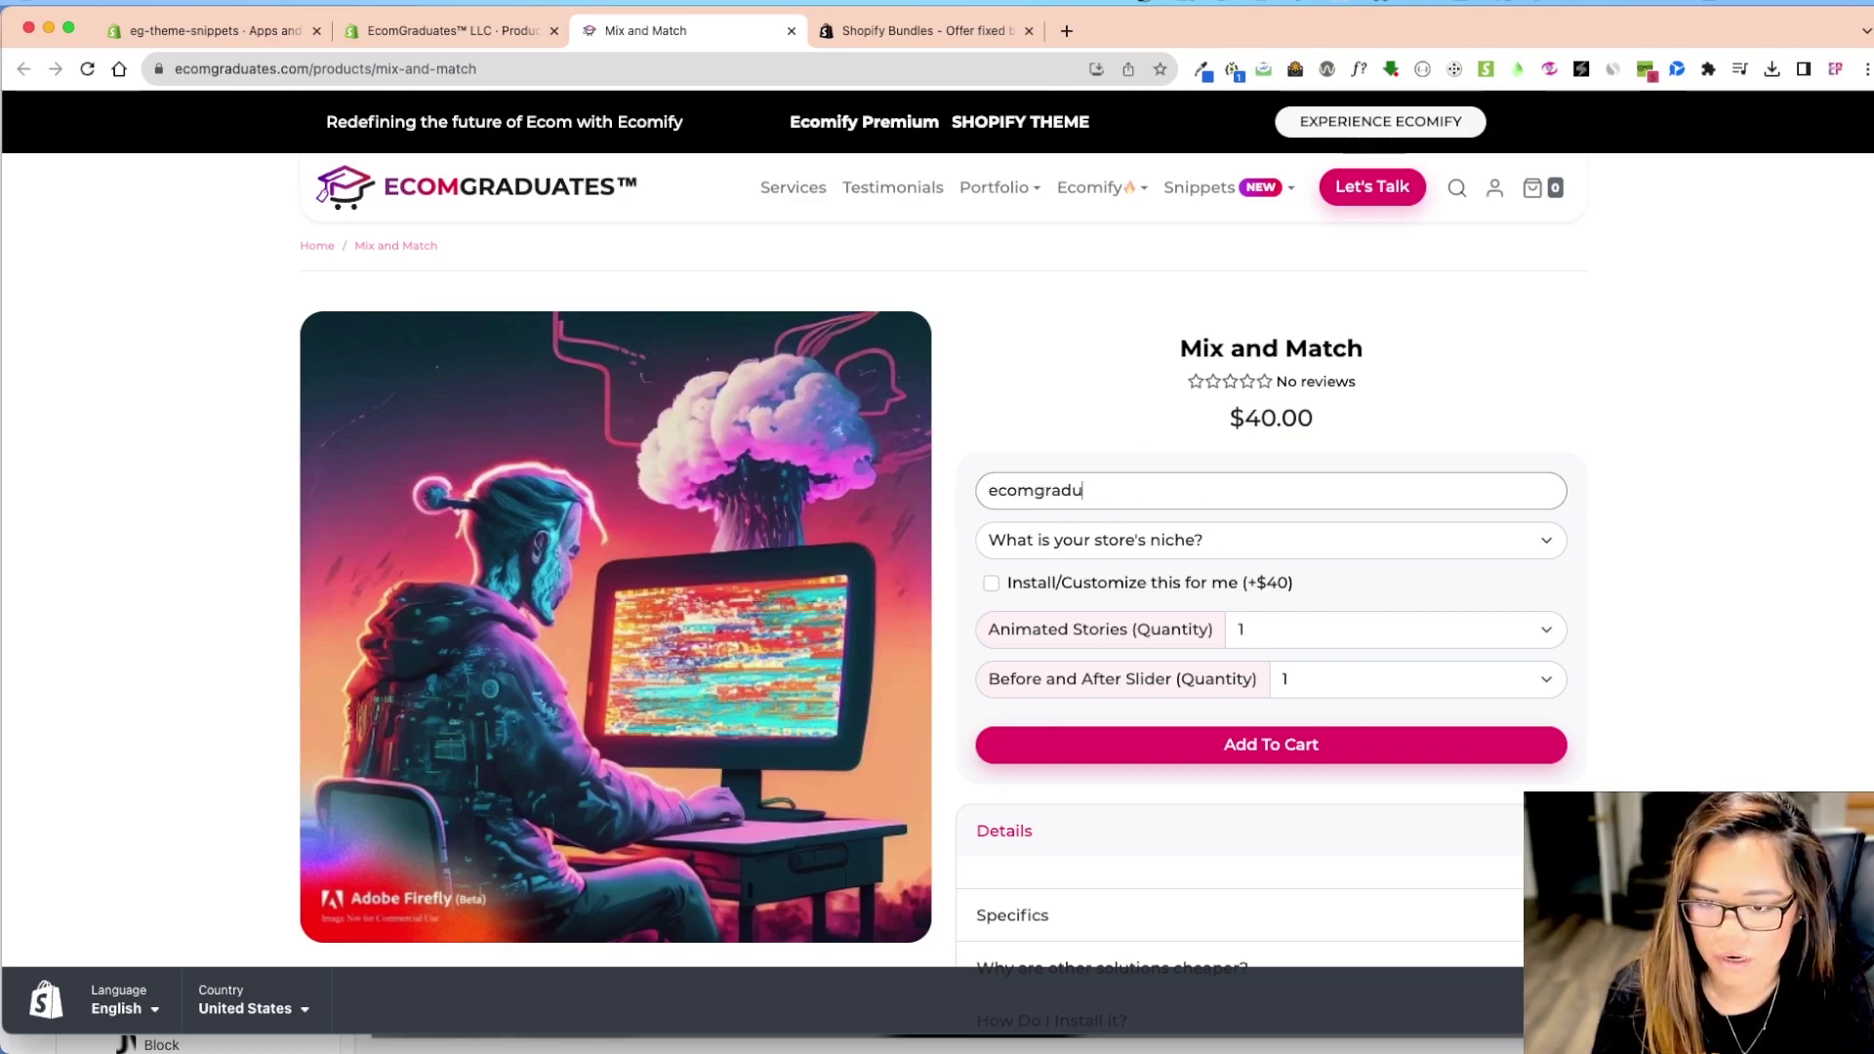
text(aa)
key(BackSpace)
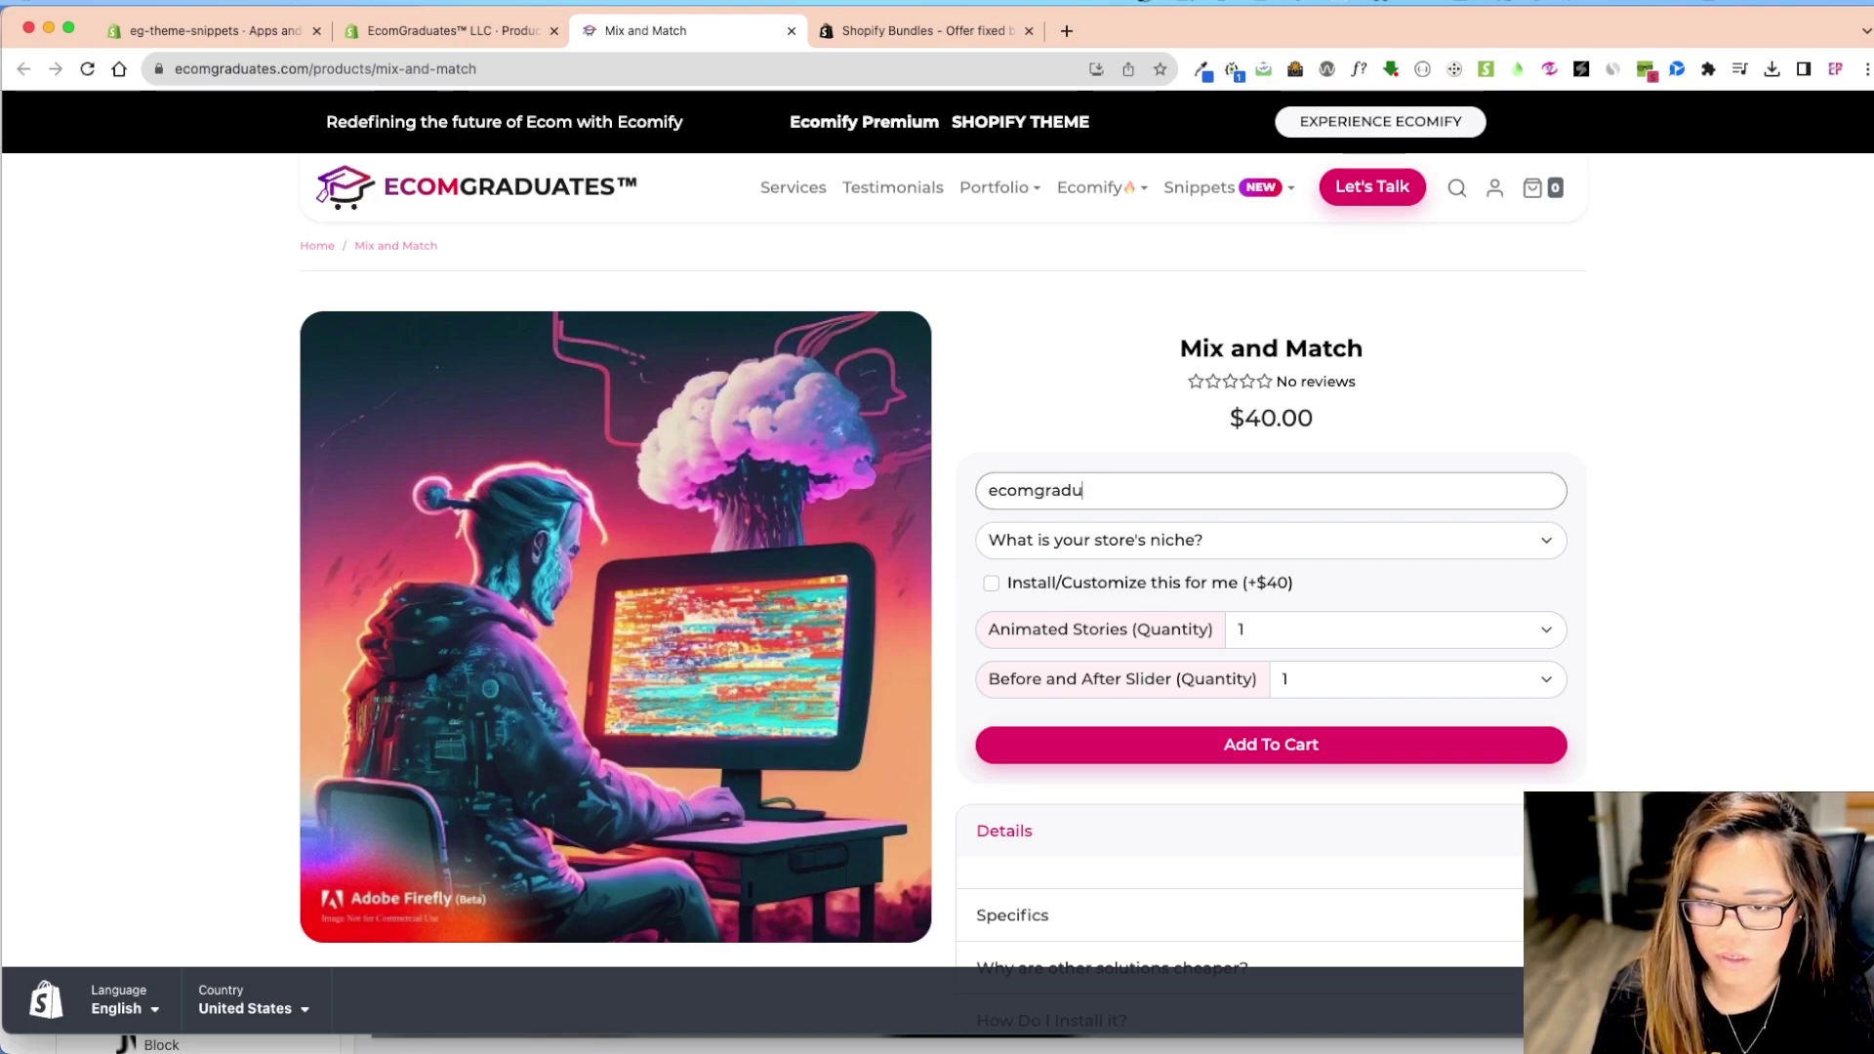
text(ates.c)
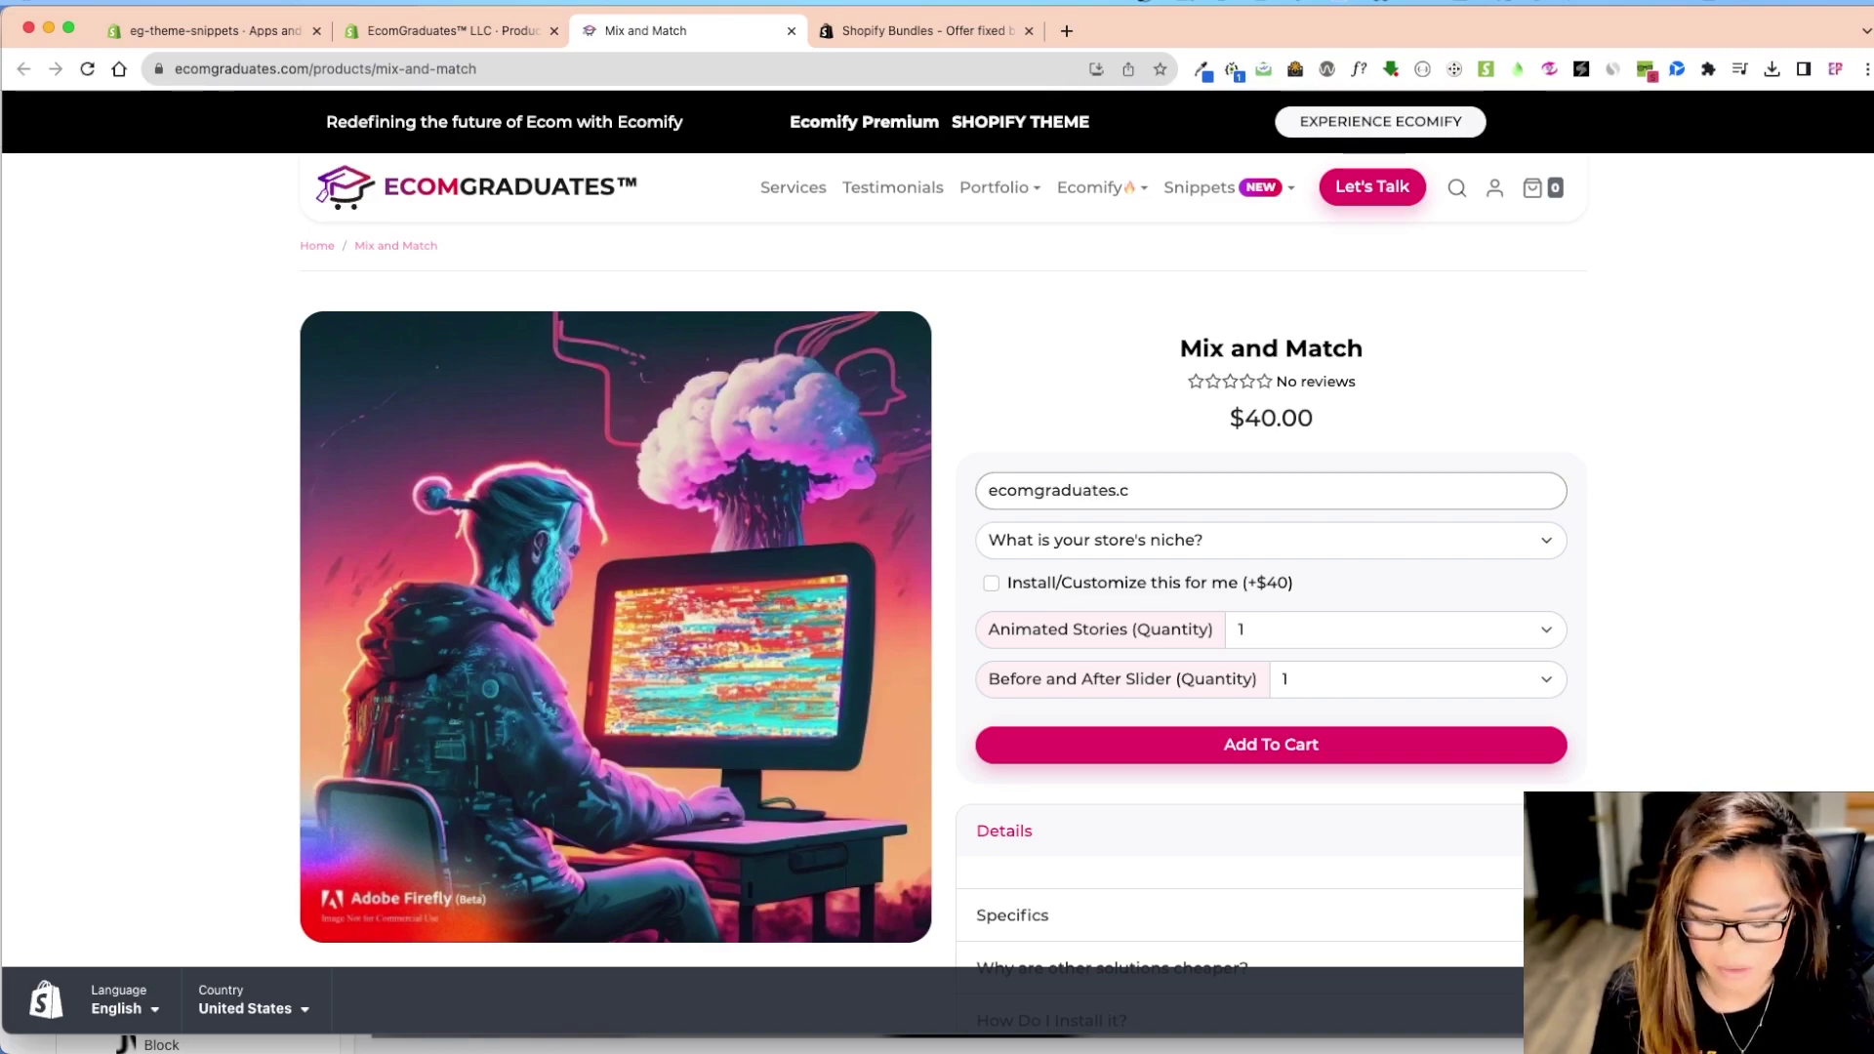
text(om)
key(super+a)
text(glellie.myshopify.com)
key(super+a)
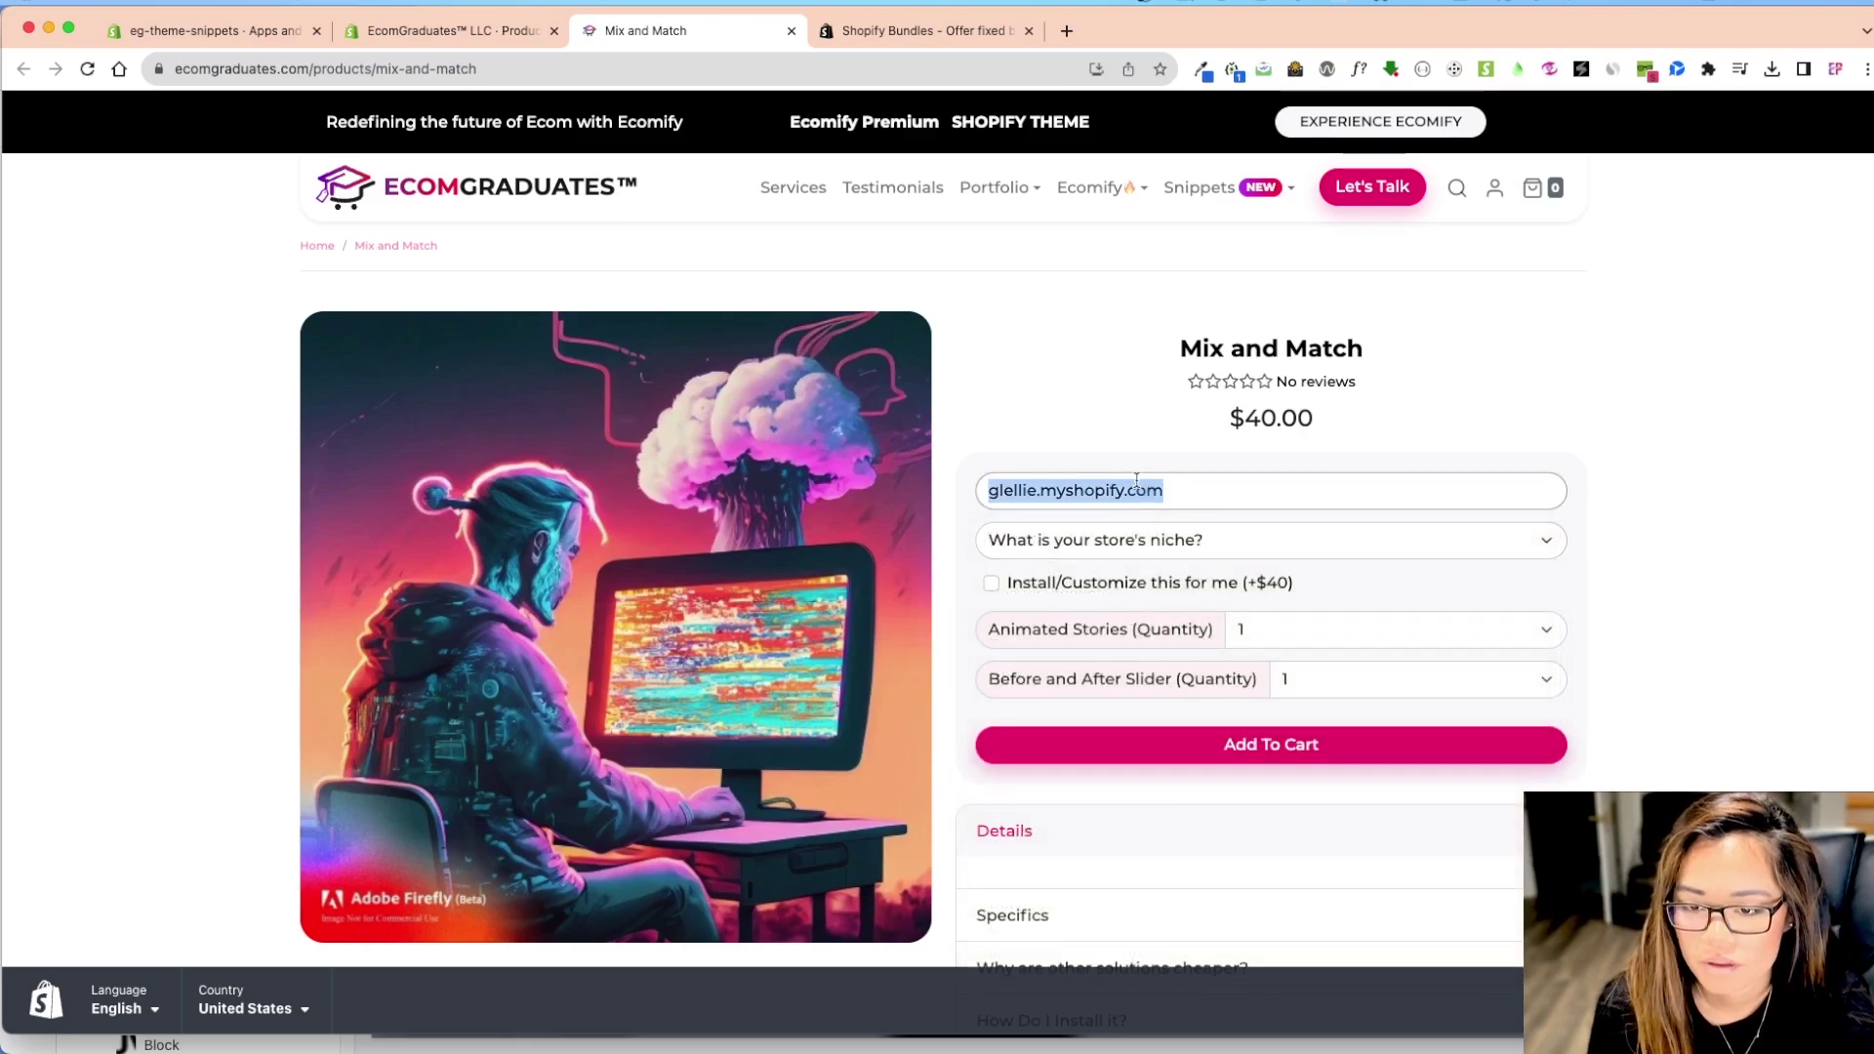
Choose Beauty Products as the niche and set Animated Stories to 2
click(1100, 541)
click(1508, 593)
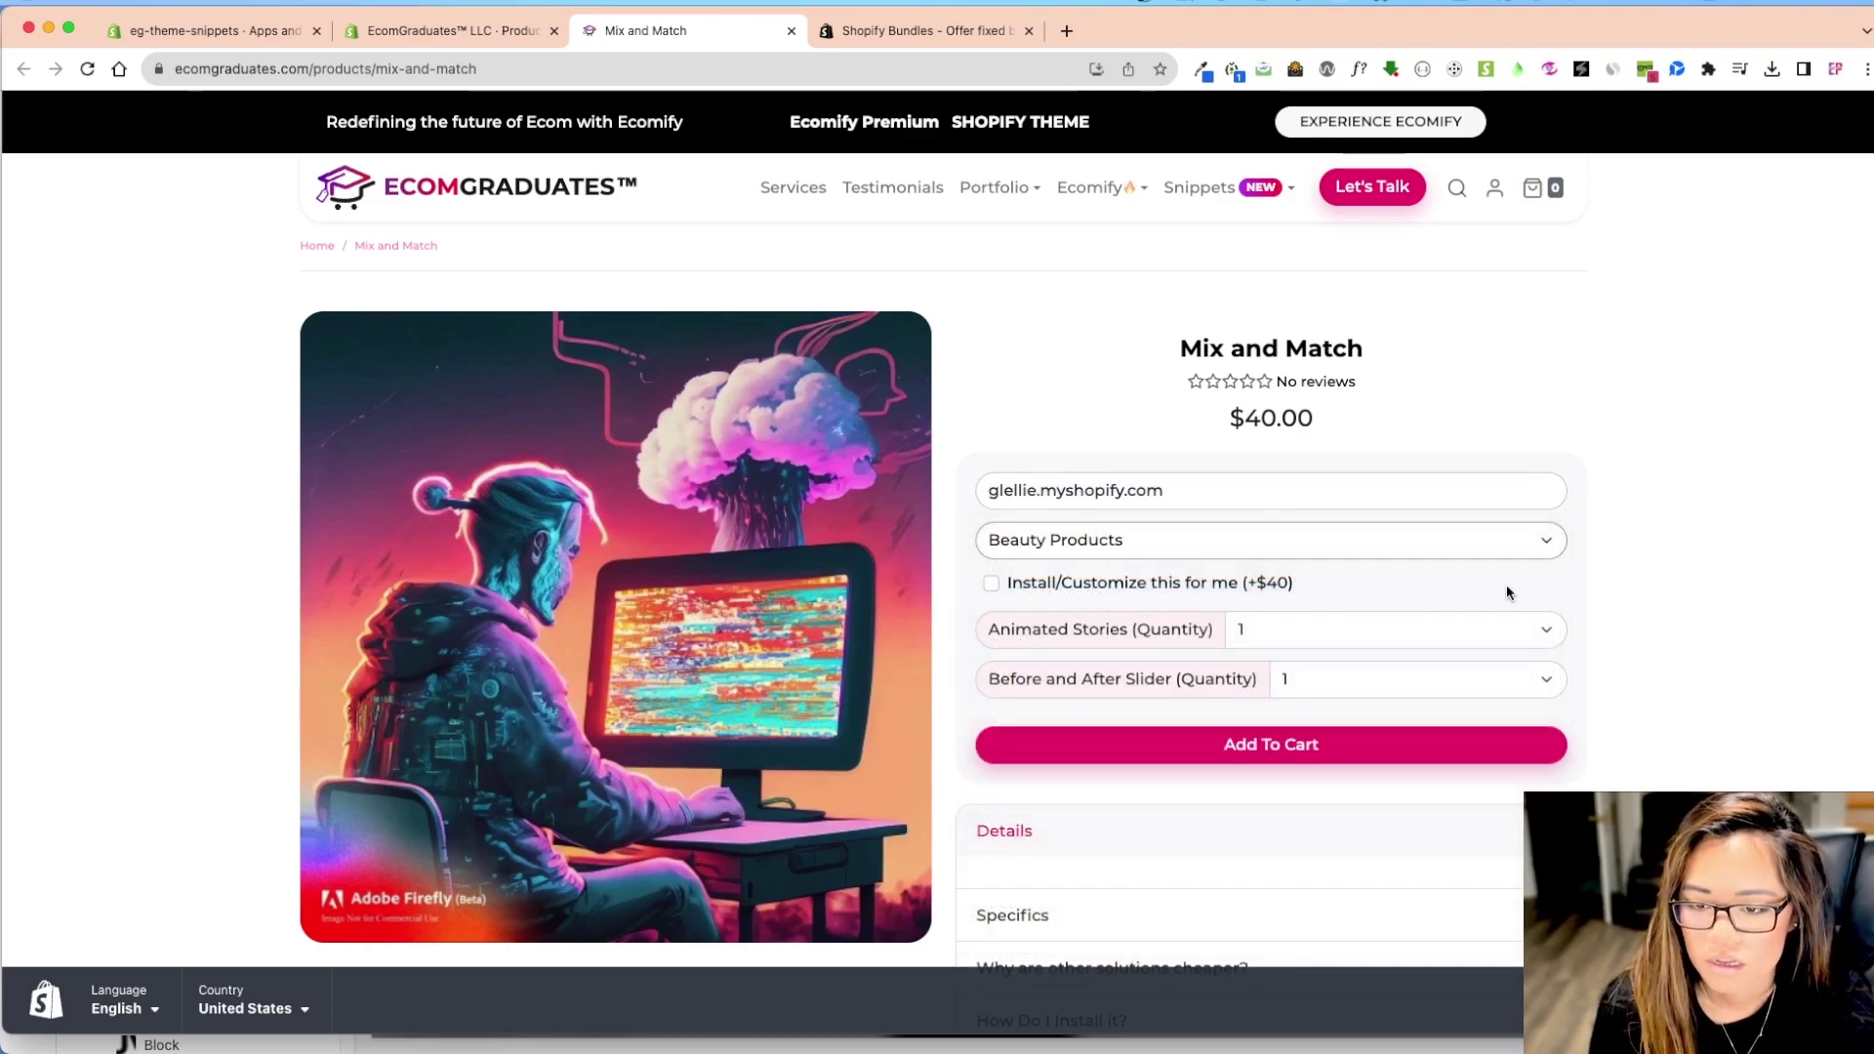
scroll(1489, 573, down, 1)
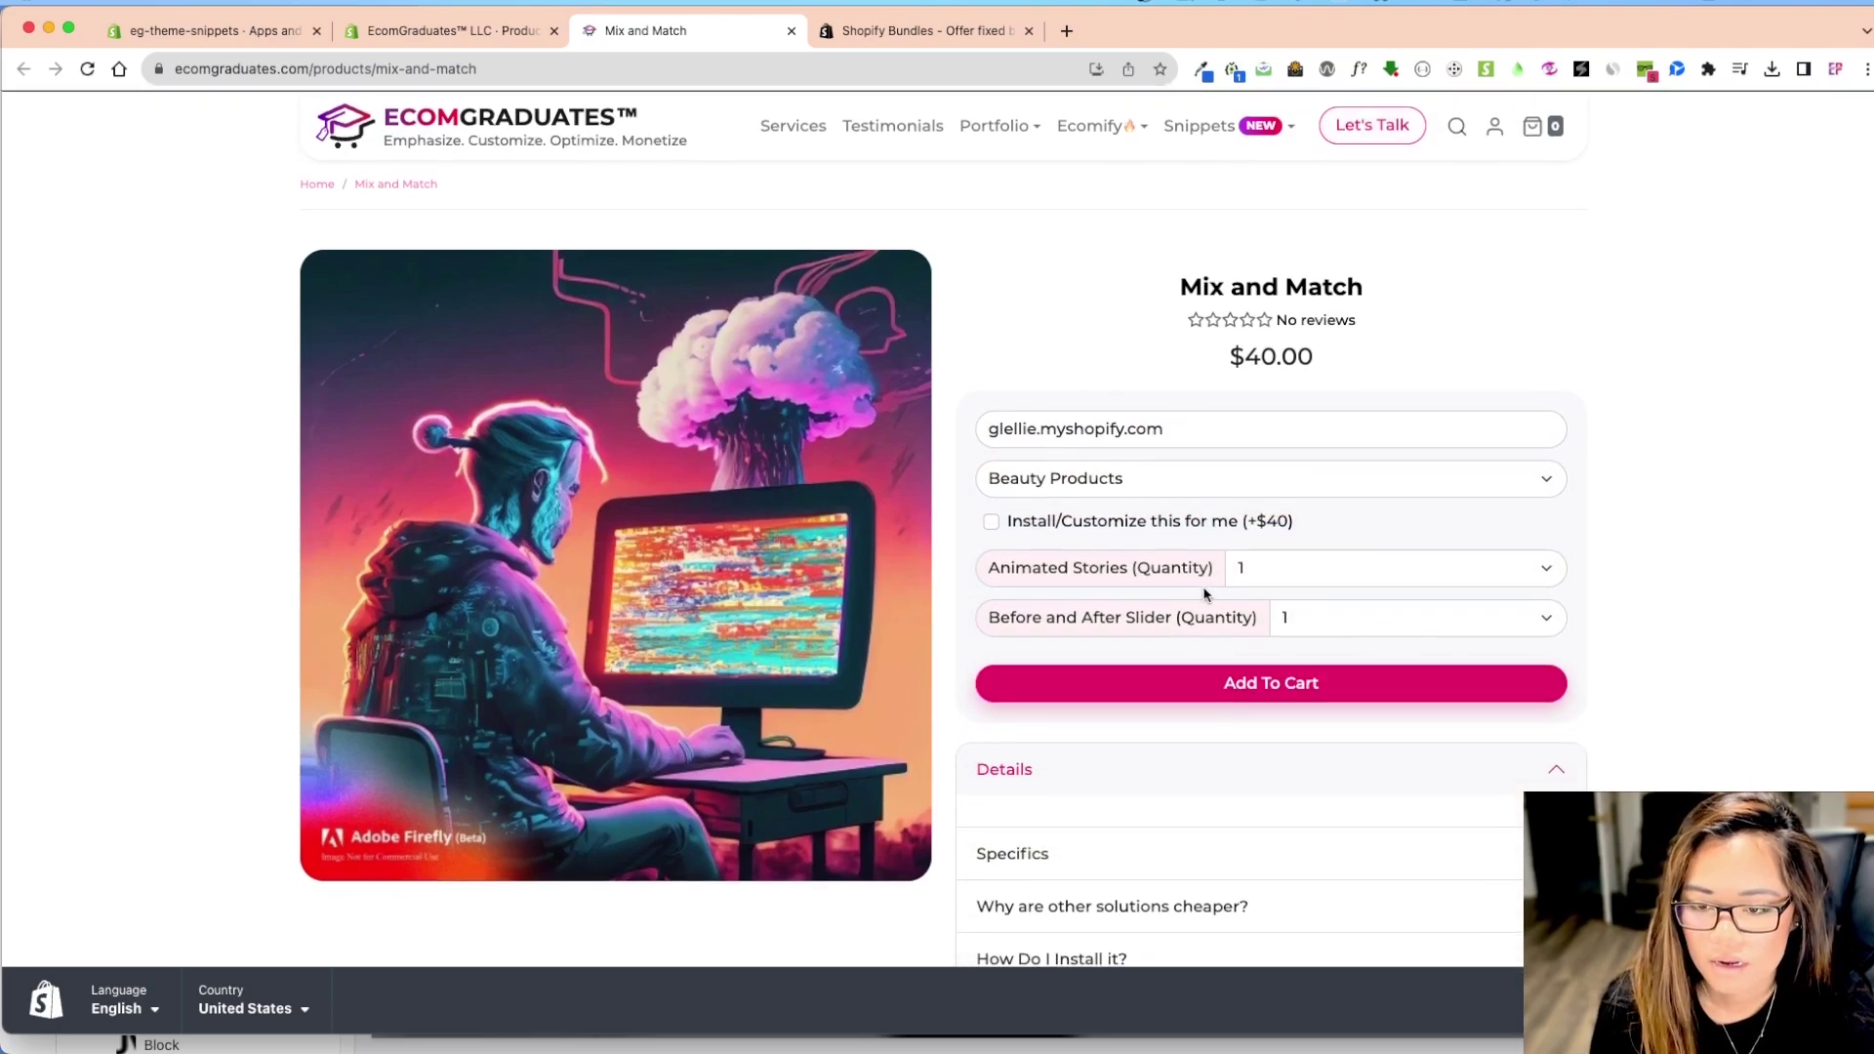
click(1308, 576)
click(1309, 566)
click(1309, 566)
click(1291, 586)
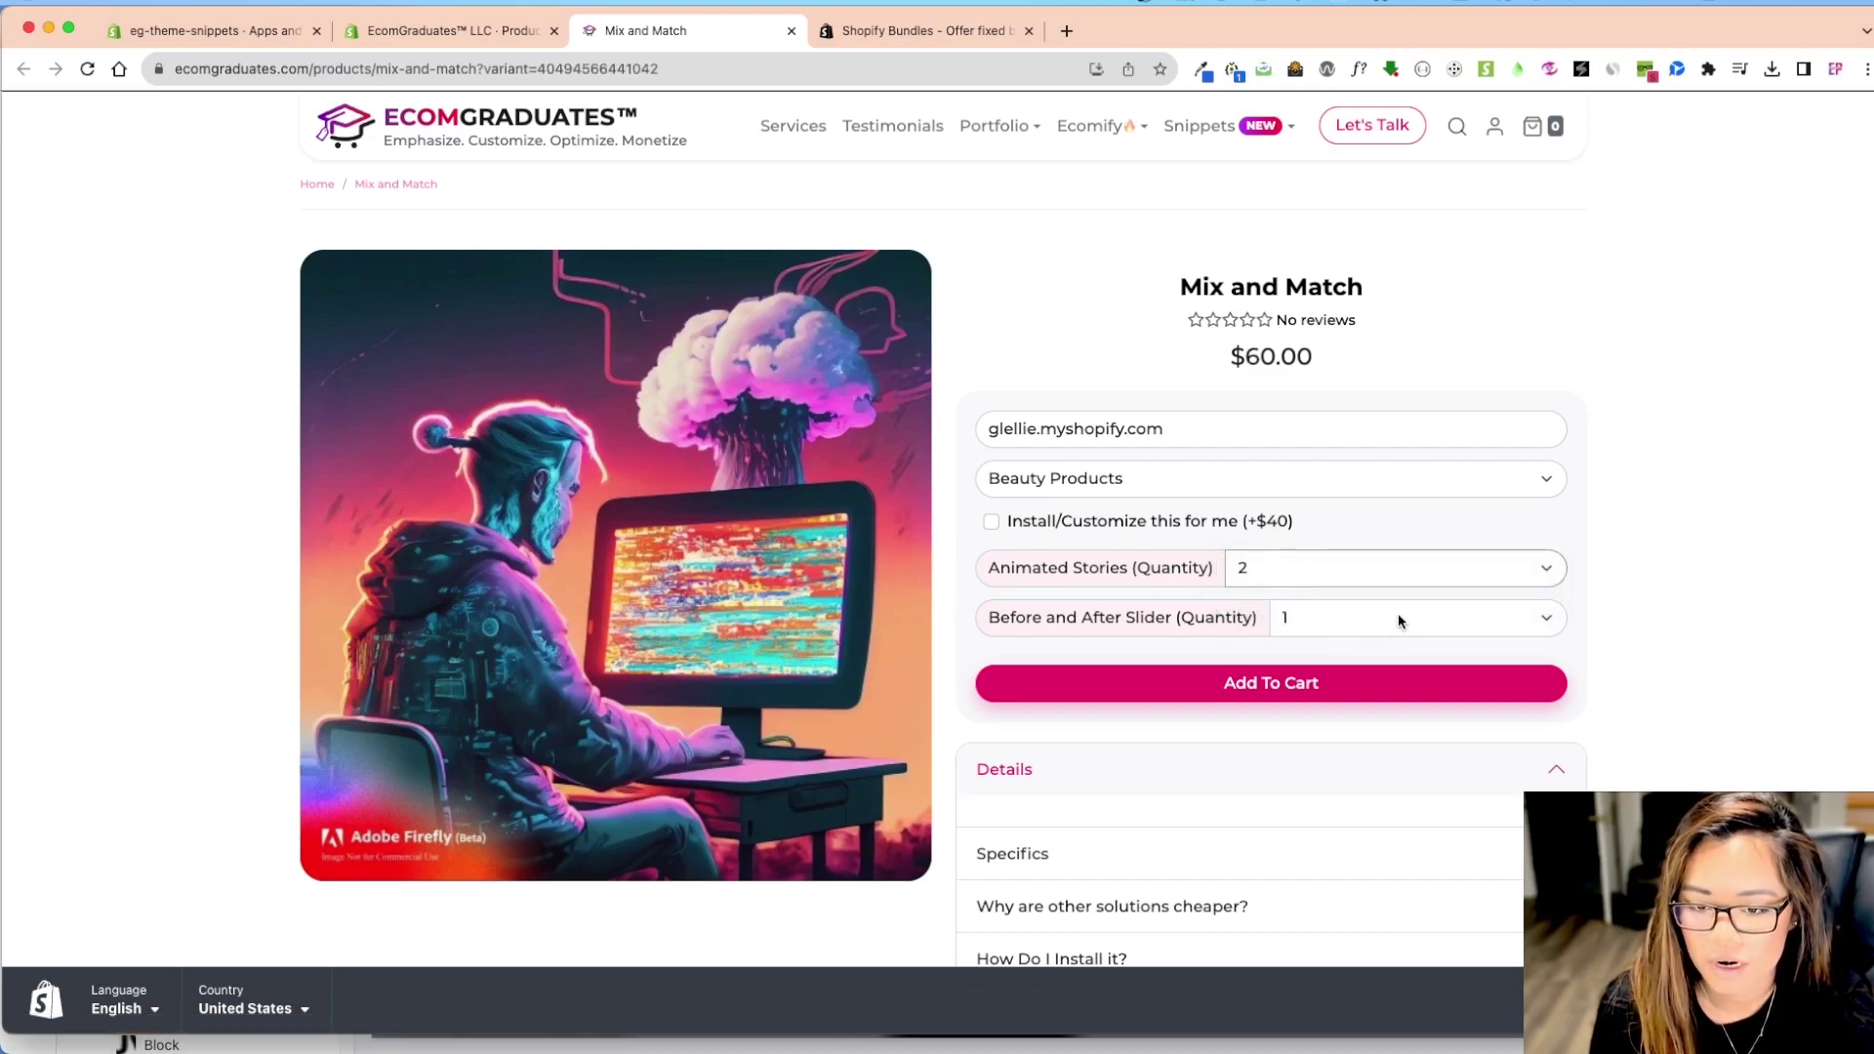
Set the Before and After Slider quantity to 1
click(1397, 621)
click(1350, 634)
click(1324, 616)
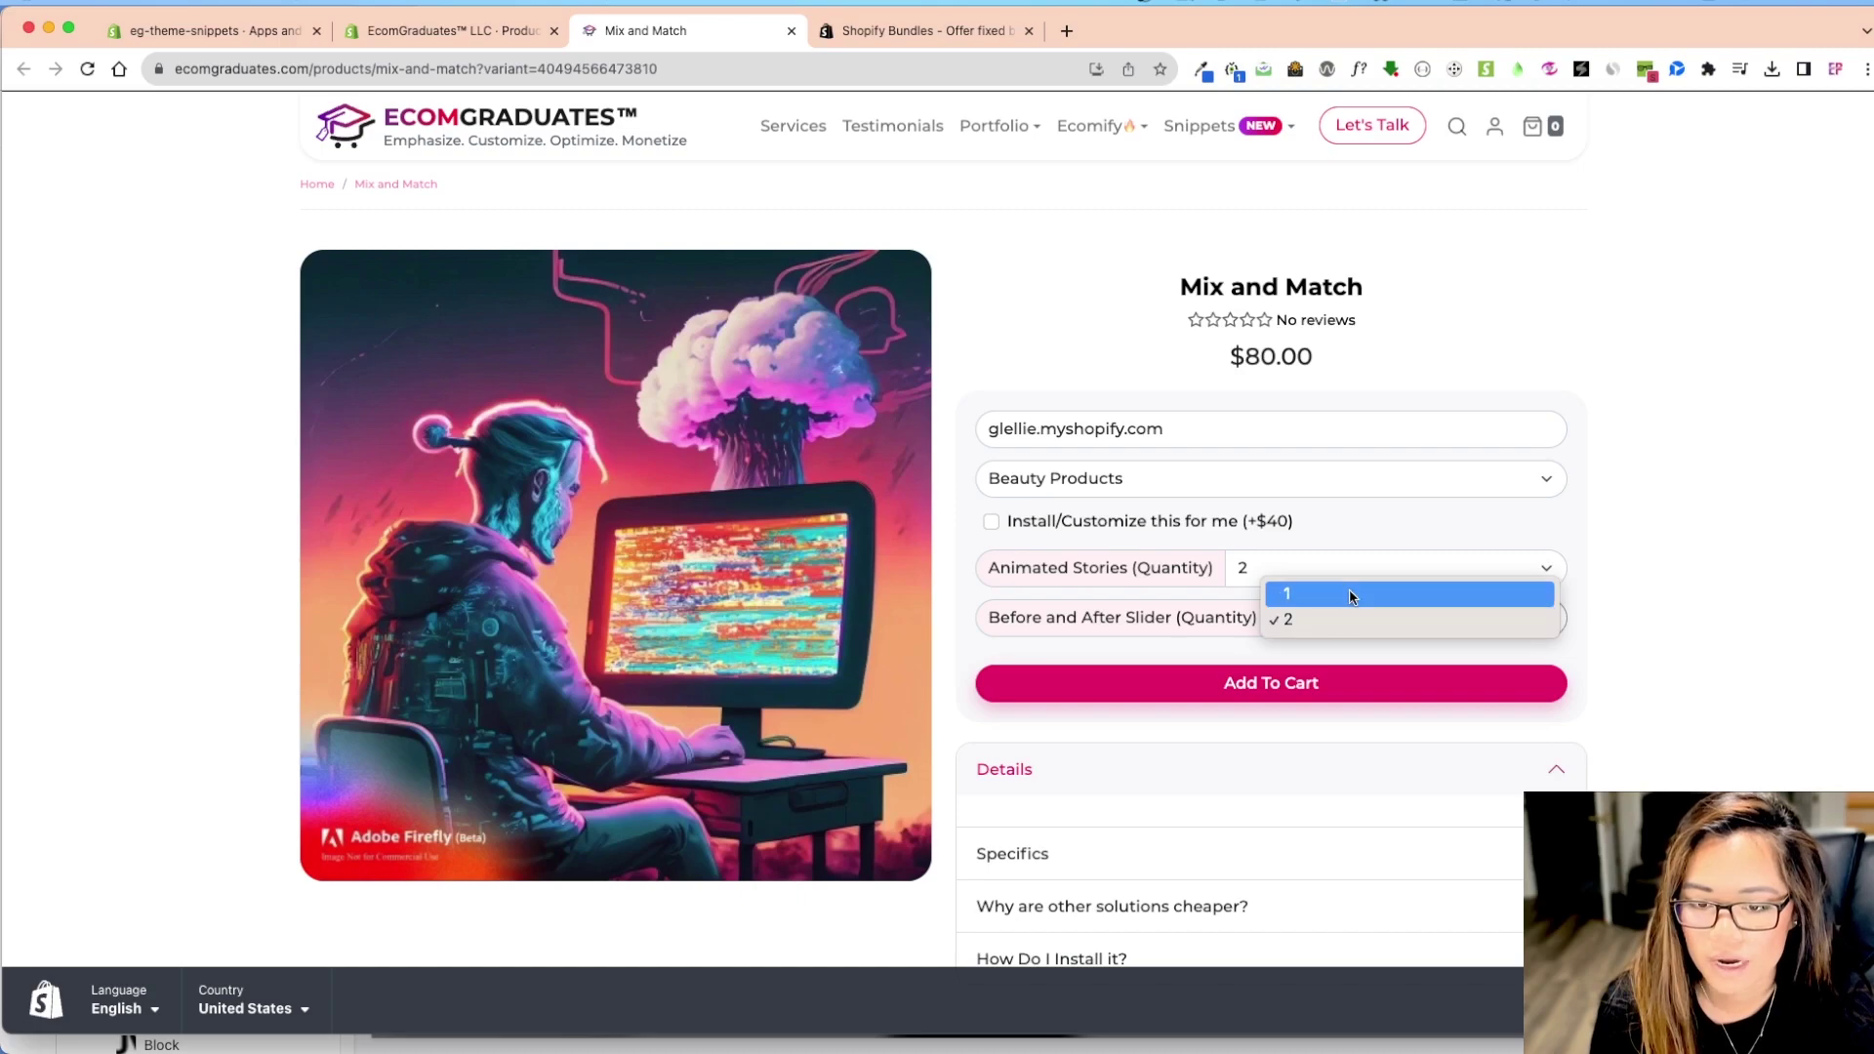
click(1351, 594)
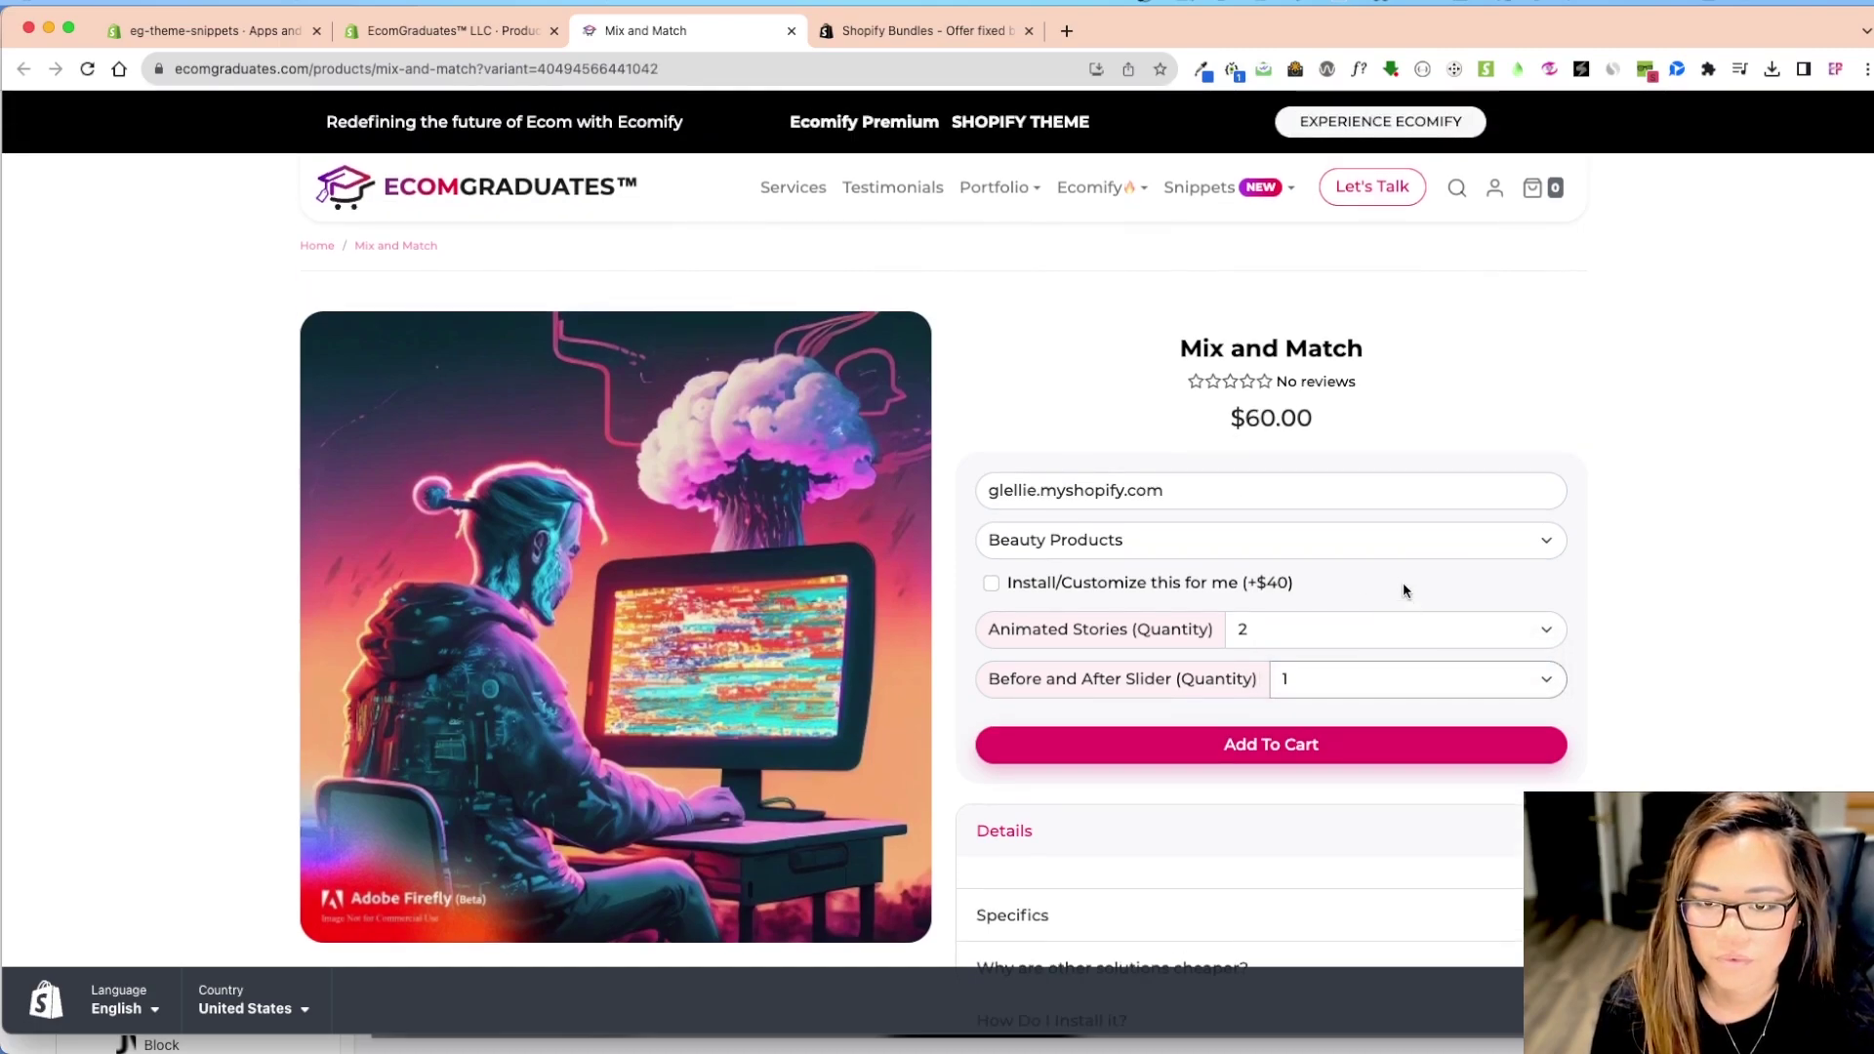
scroll(1446, 683, down, 2)
scroll(1416, 615, up, 1)
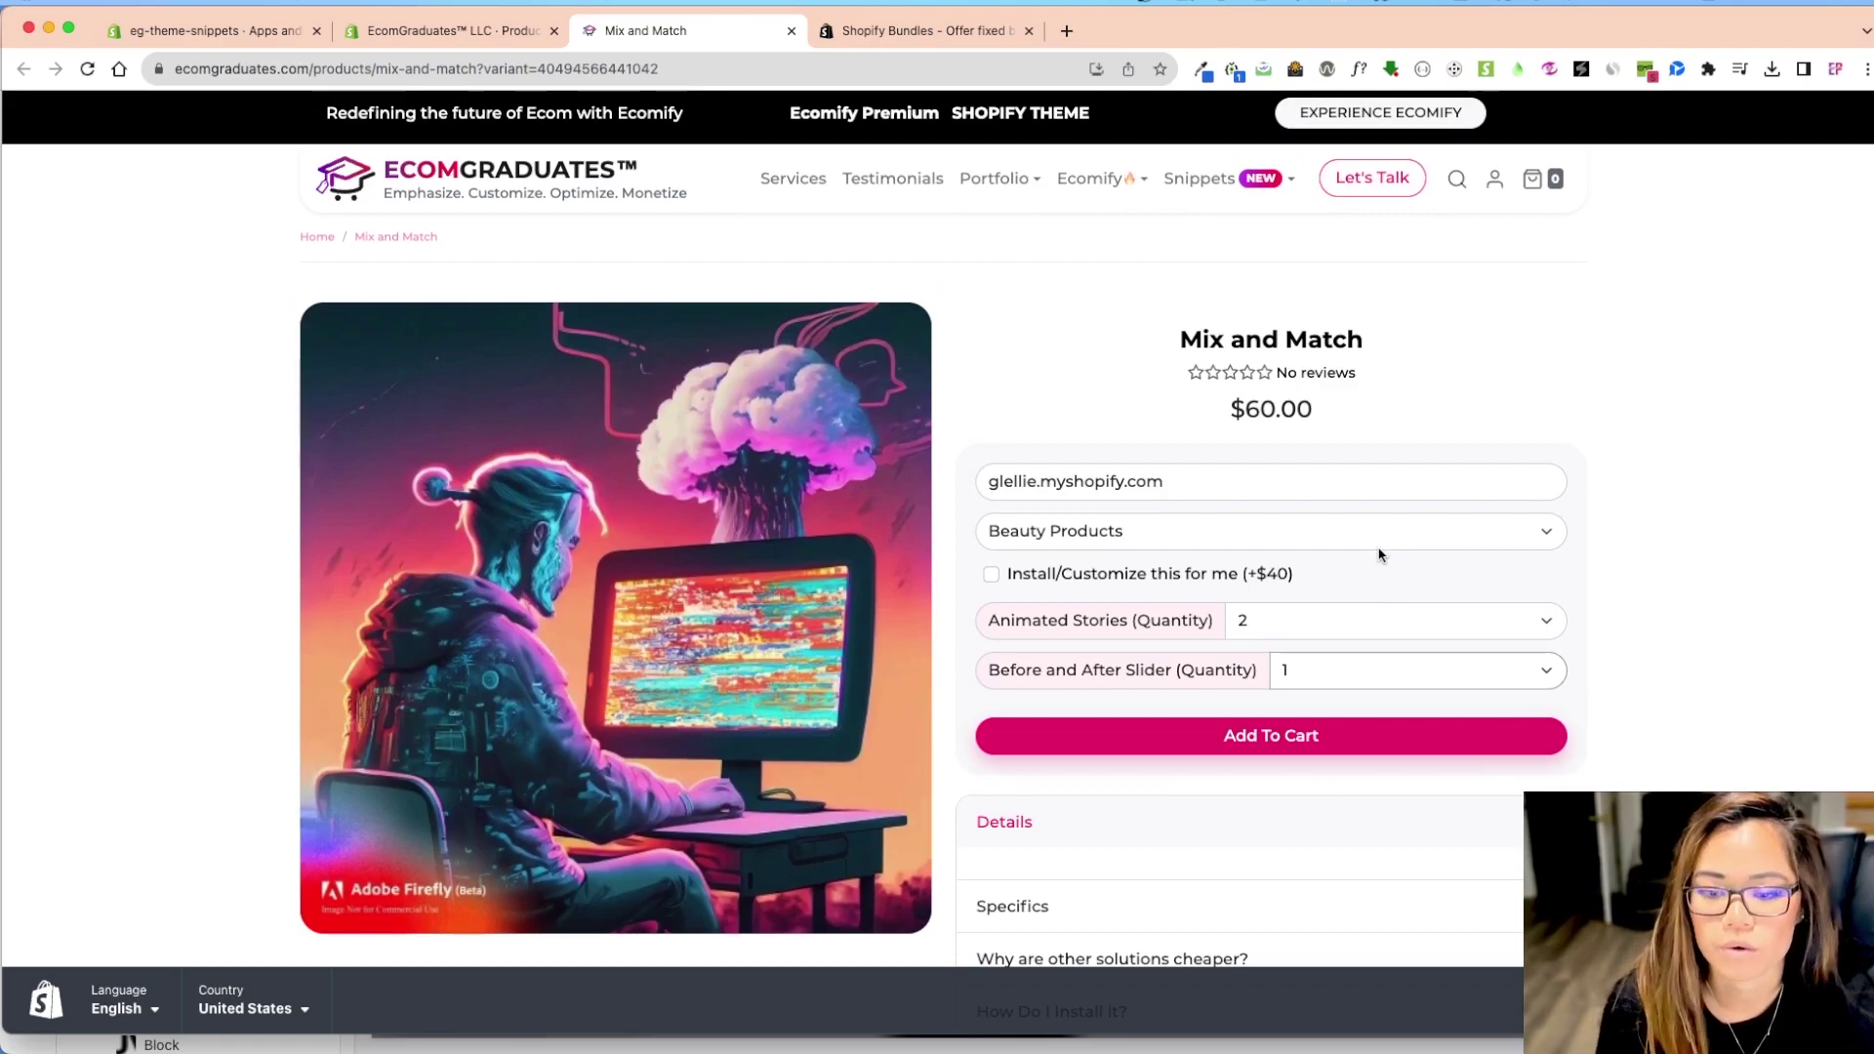
Confirm the cart is empty, add the $60.00 Mix and Match 2 / 1 bundle, and proceed to checkout
click(1533, 179)
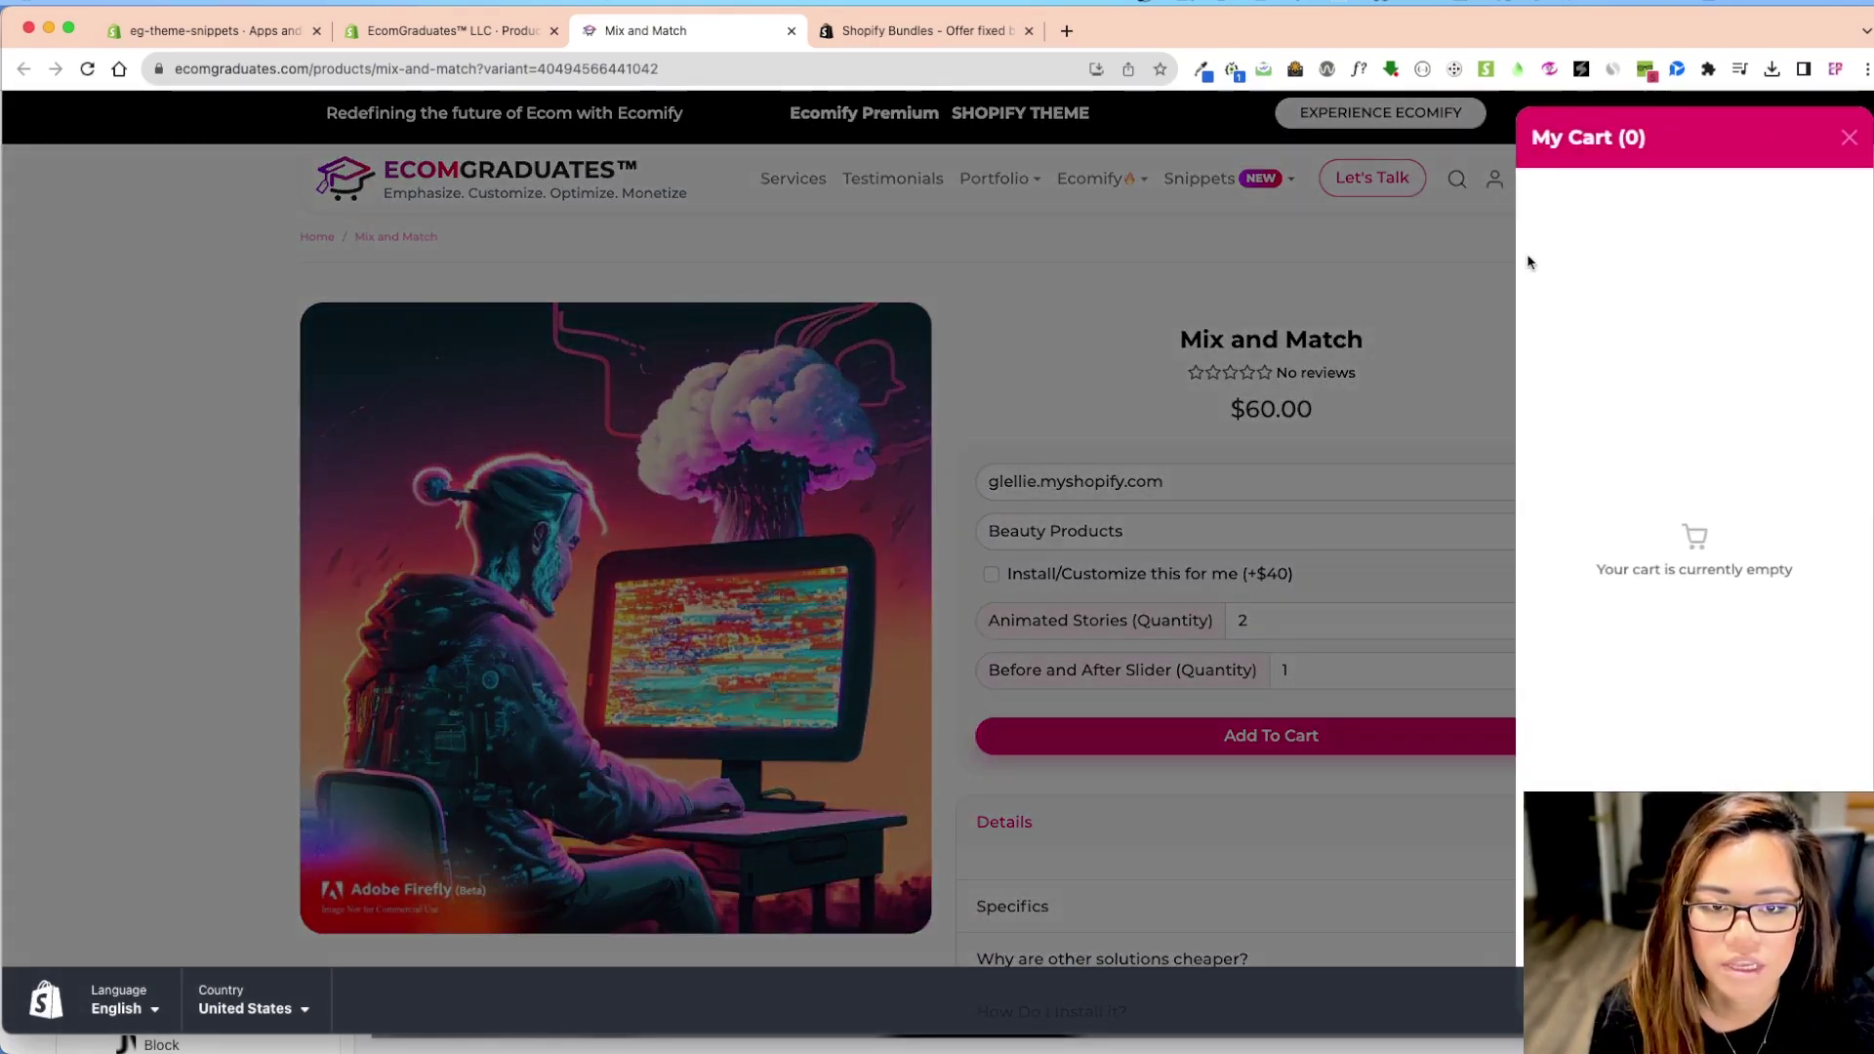
click(1498, 264)
click(1362, 747)
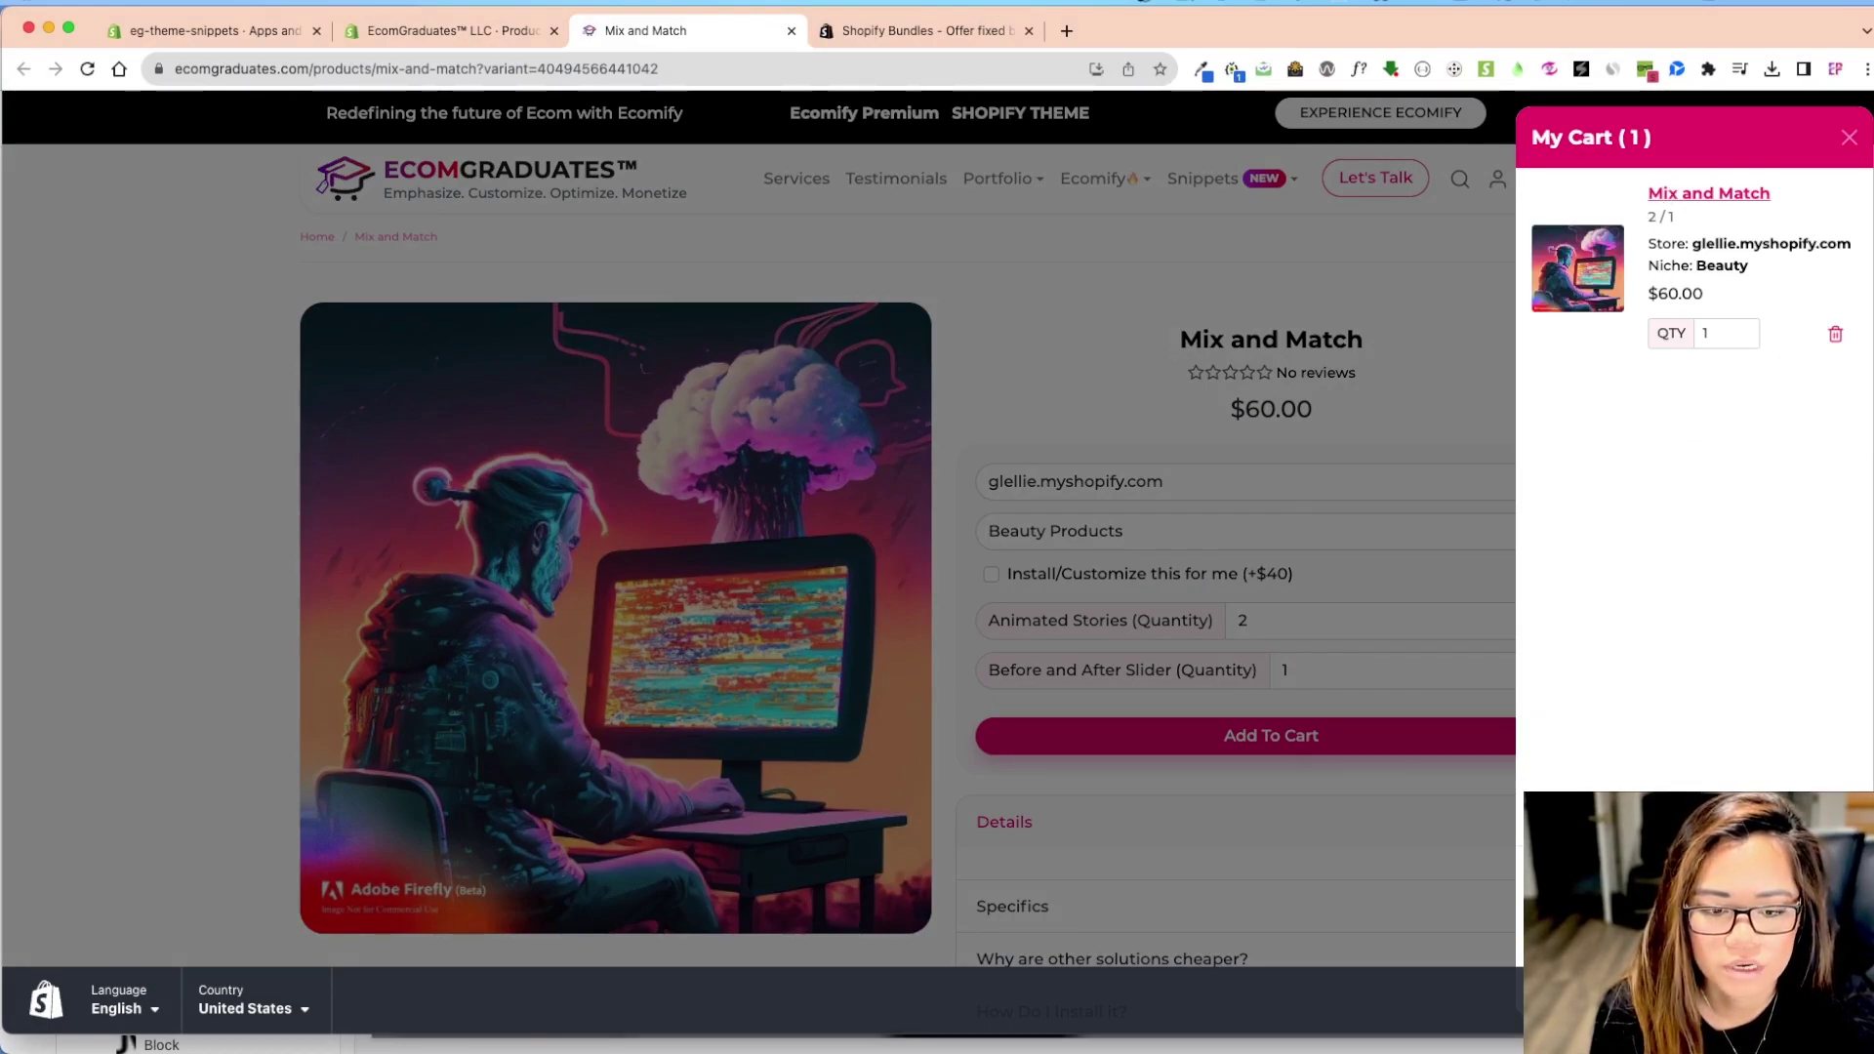
key(super+r)
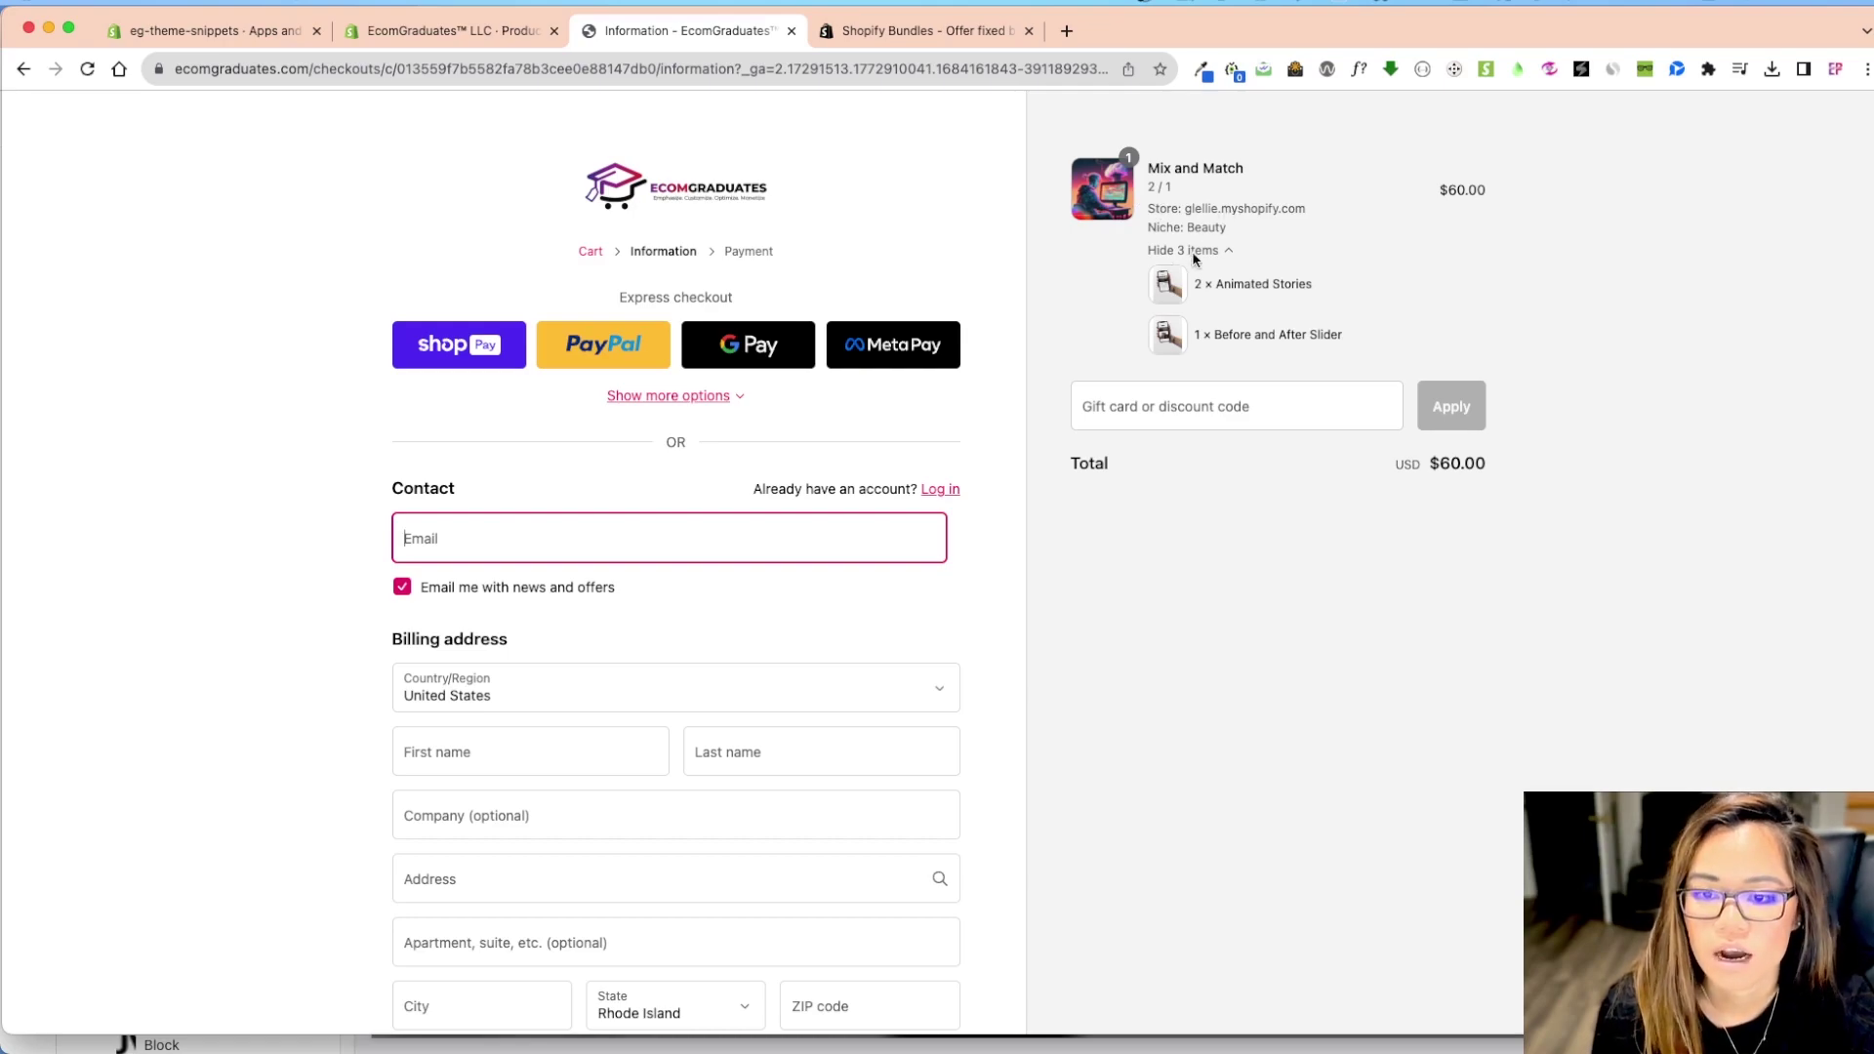
click(1193, 252)
click(1197, 250)
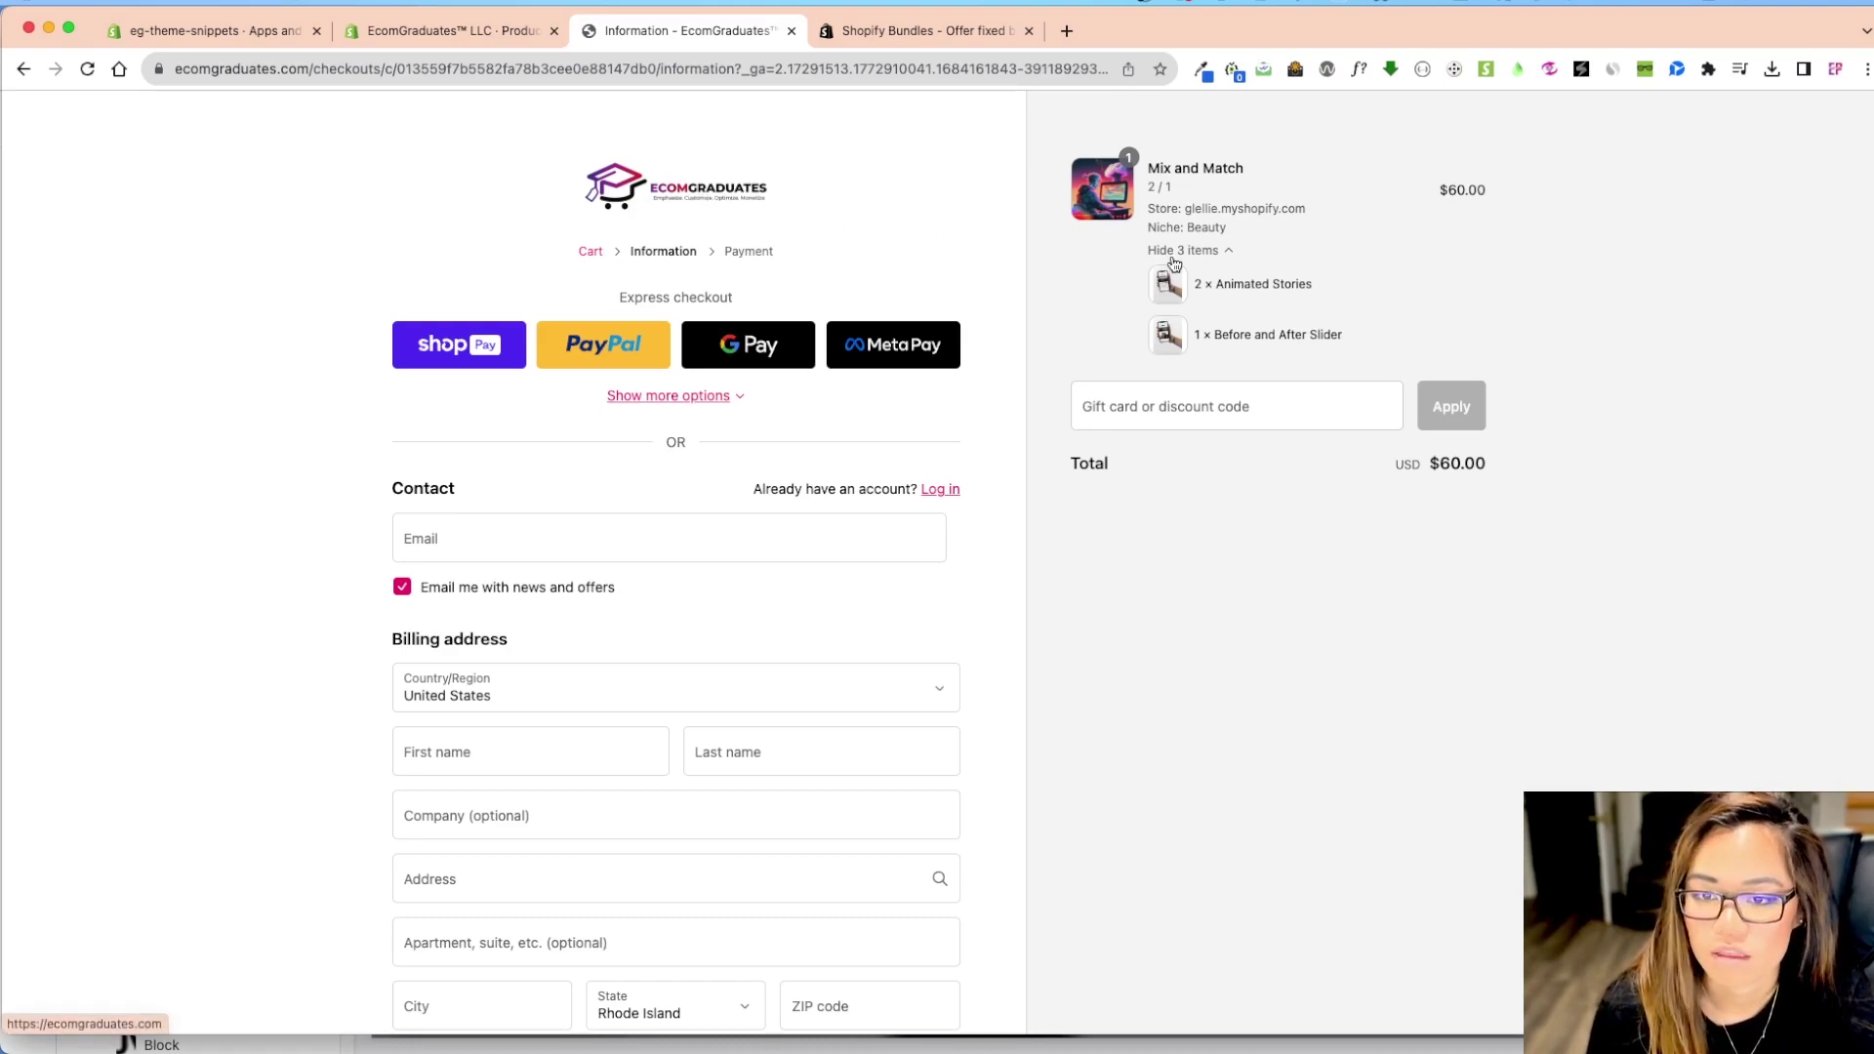
click(1219, 254)
click(1216, 253)
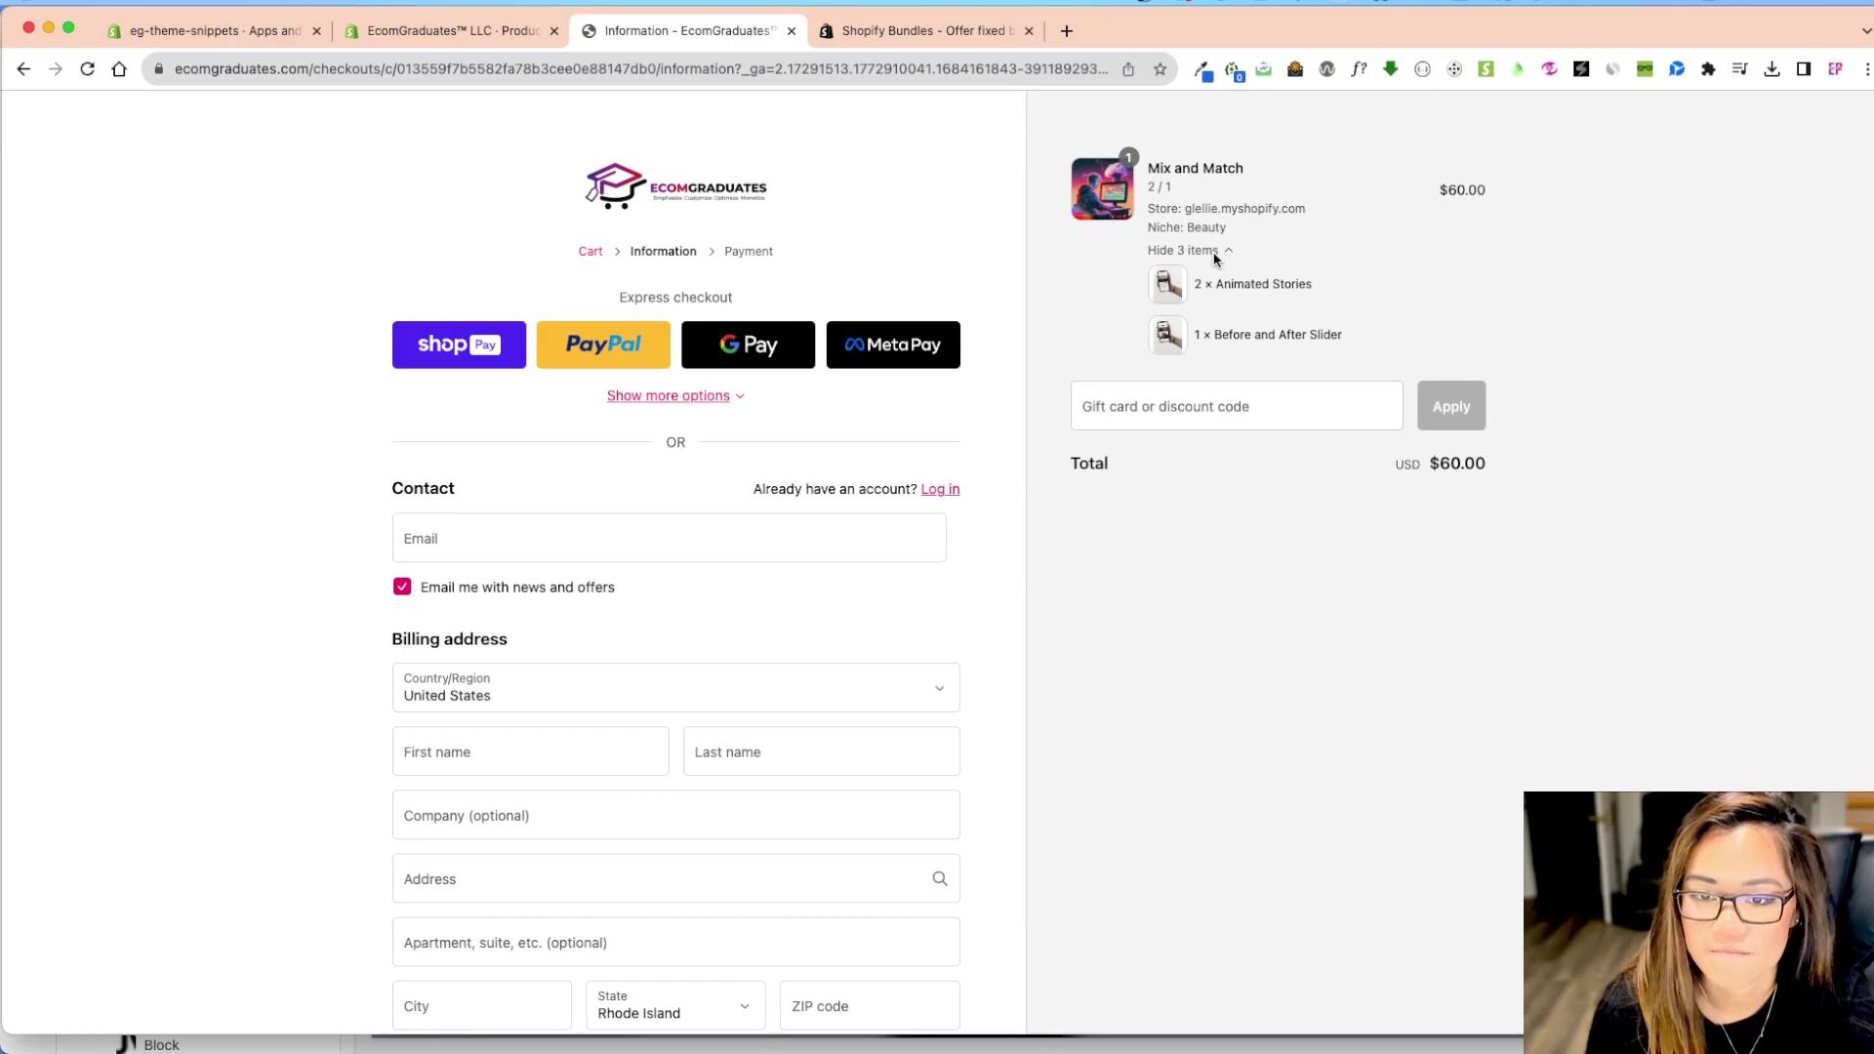
click(1217, 256)
click(1217, 253)
click(1232, 399)
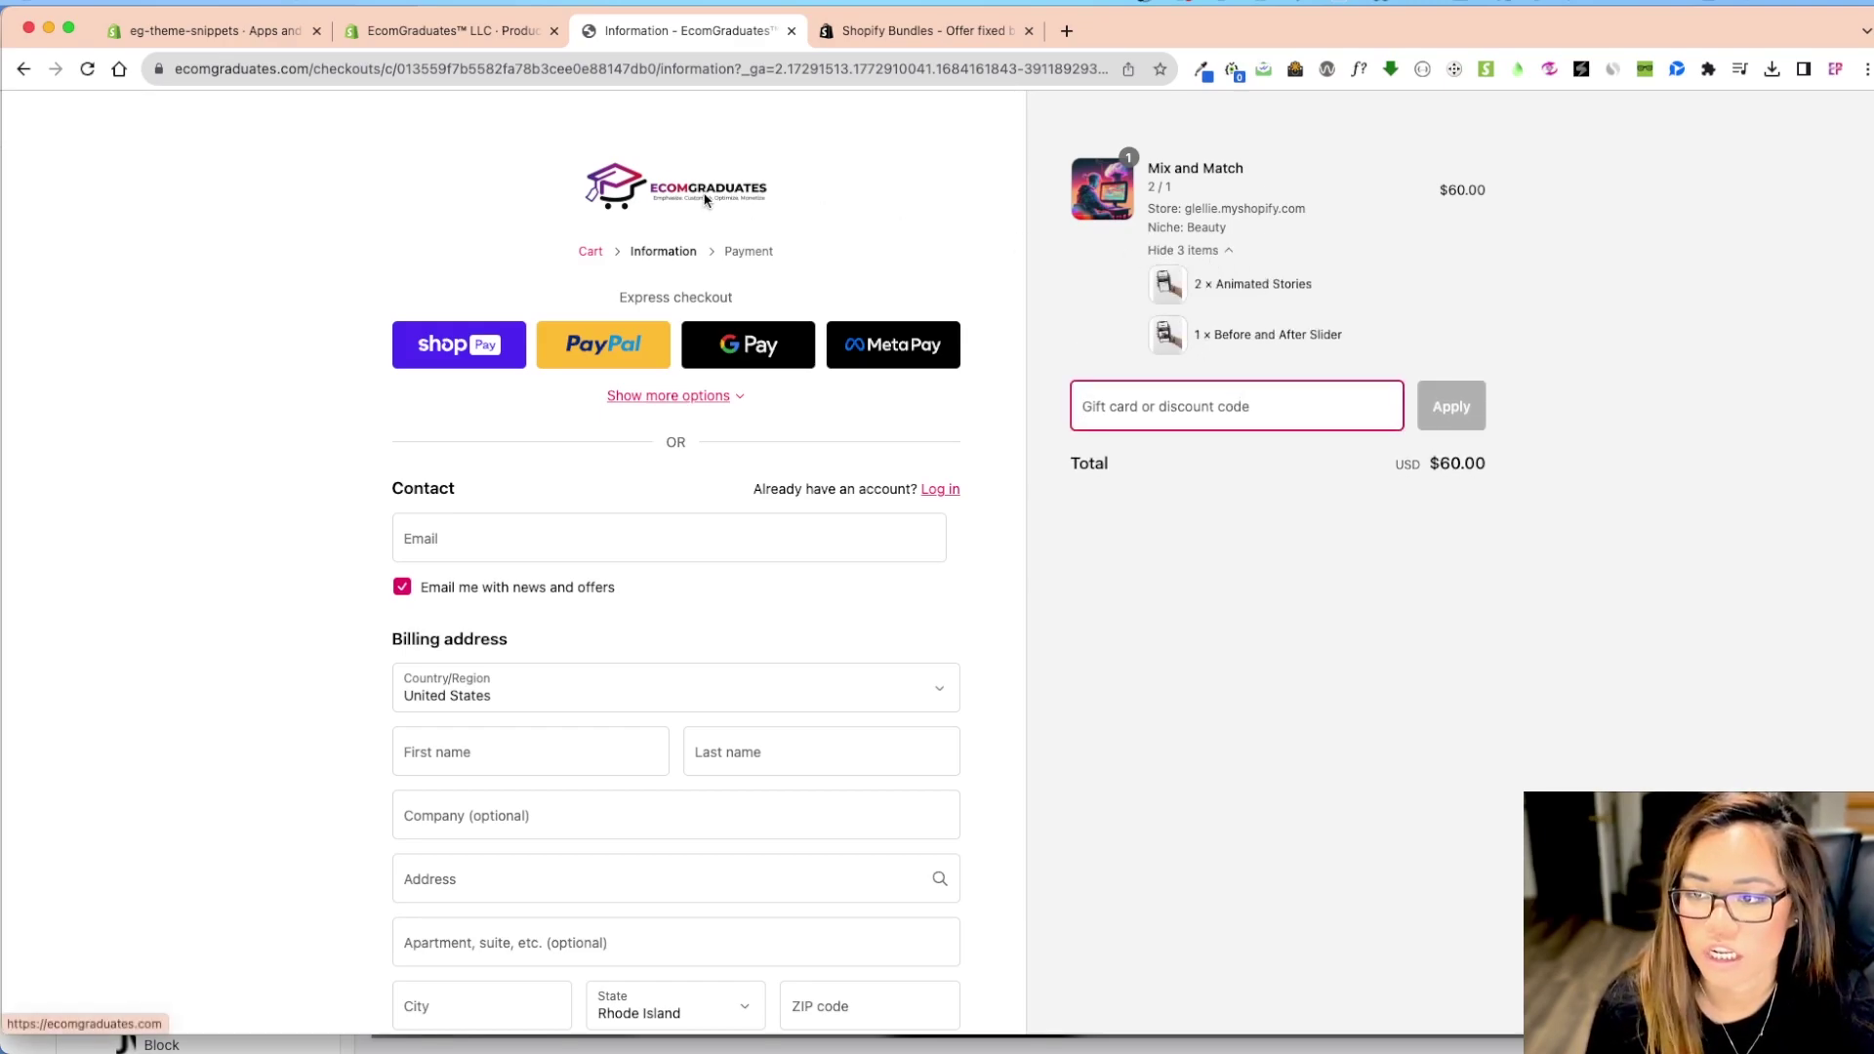
Go from checkout through the Snippets menu to Build Your Bundle, reviewing the 3, 5 and 10 pack levels
click(451, 30)
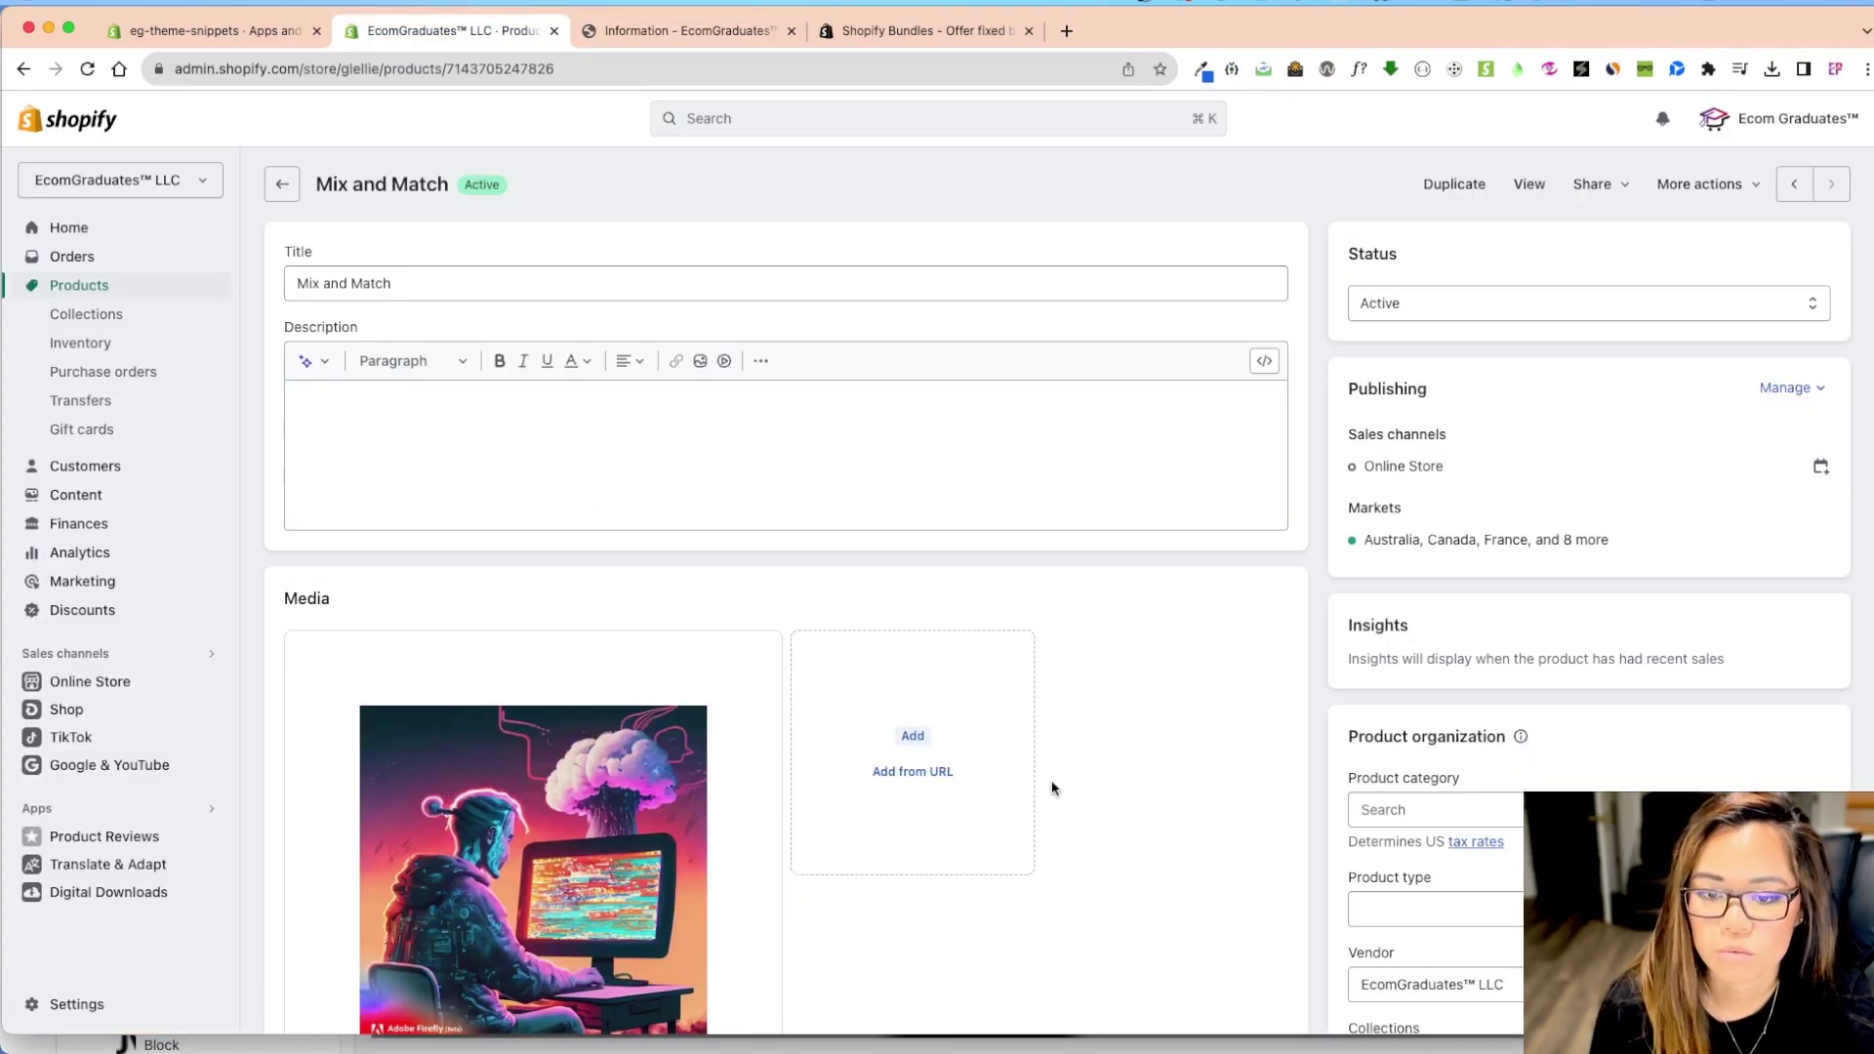
click(641, 39)
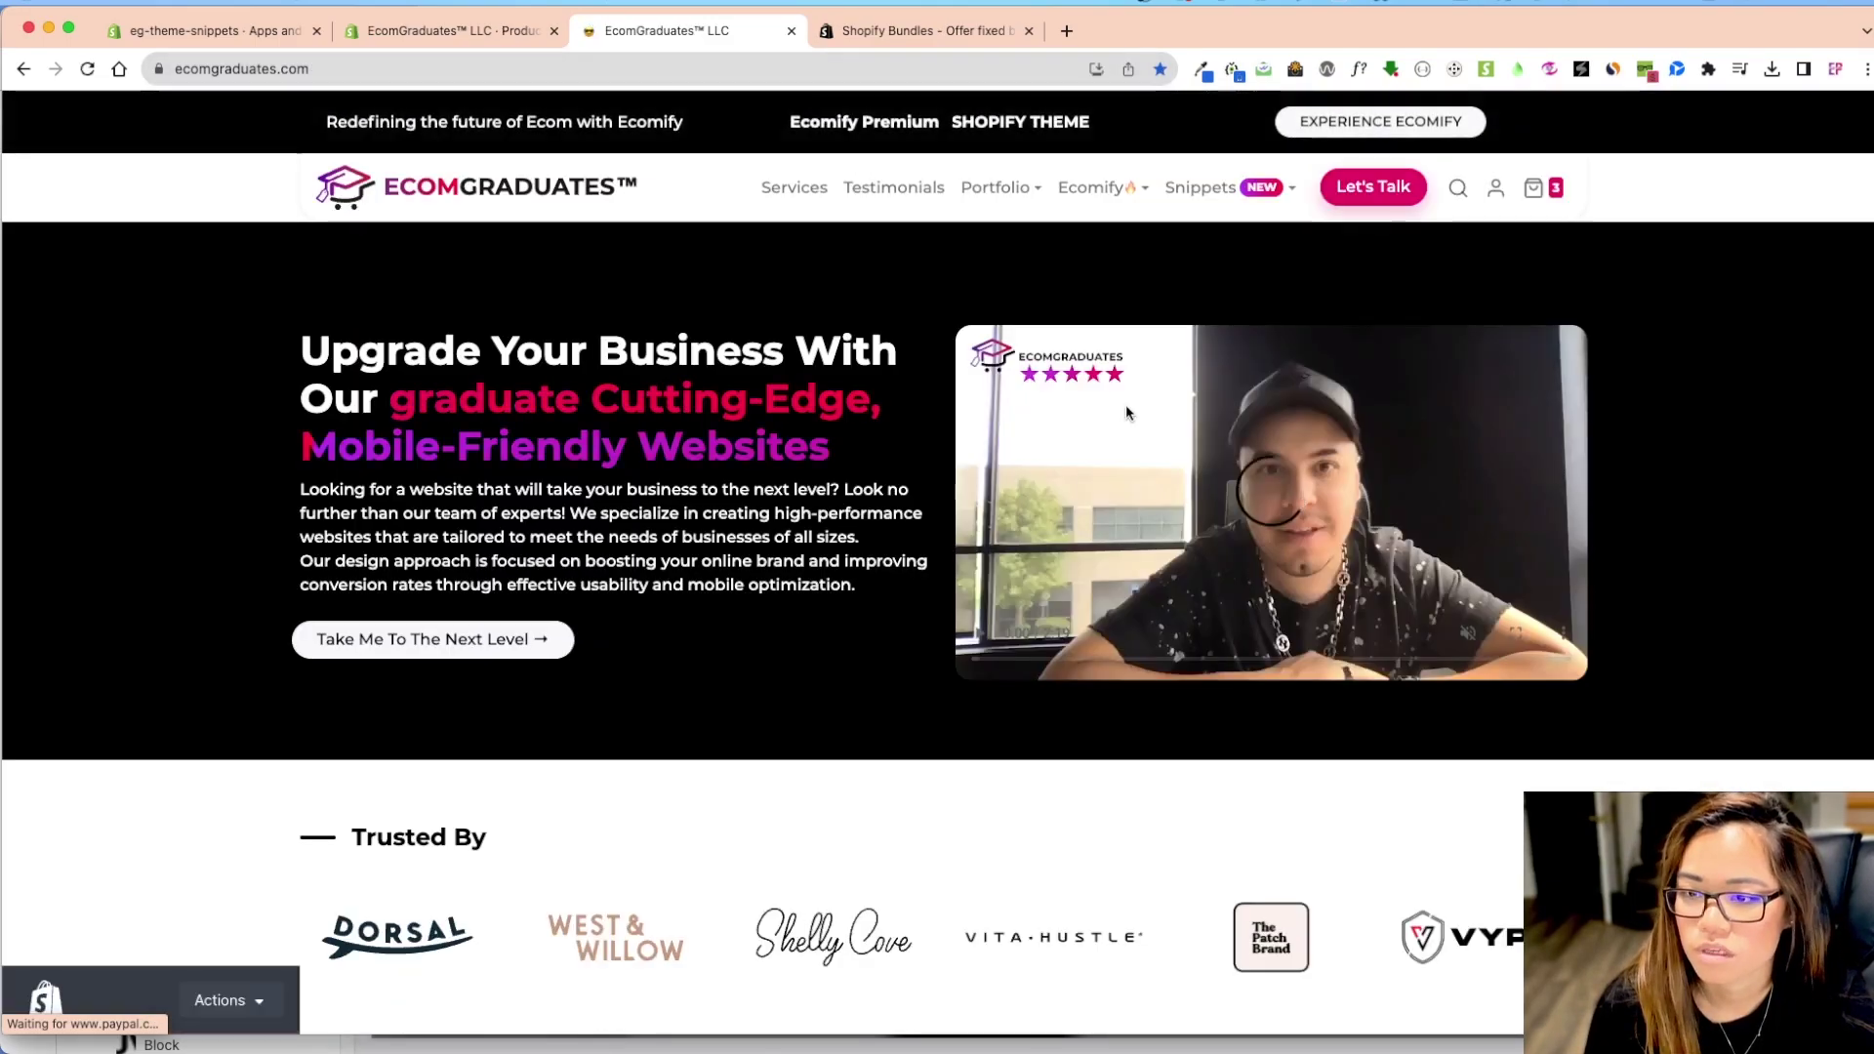
click(1200, 188)
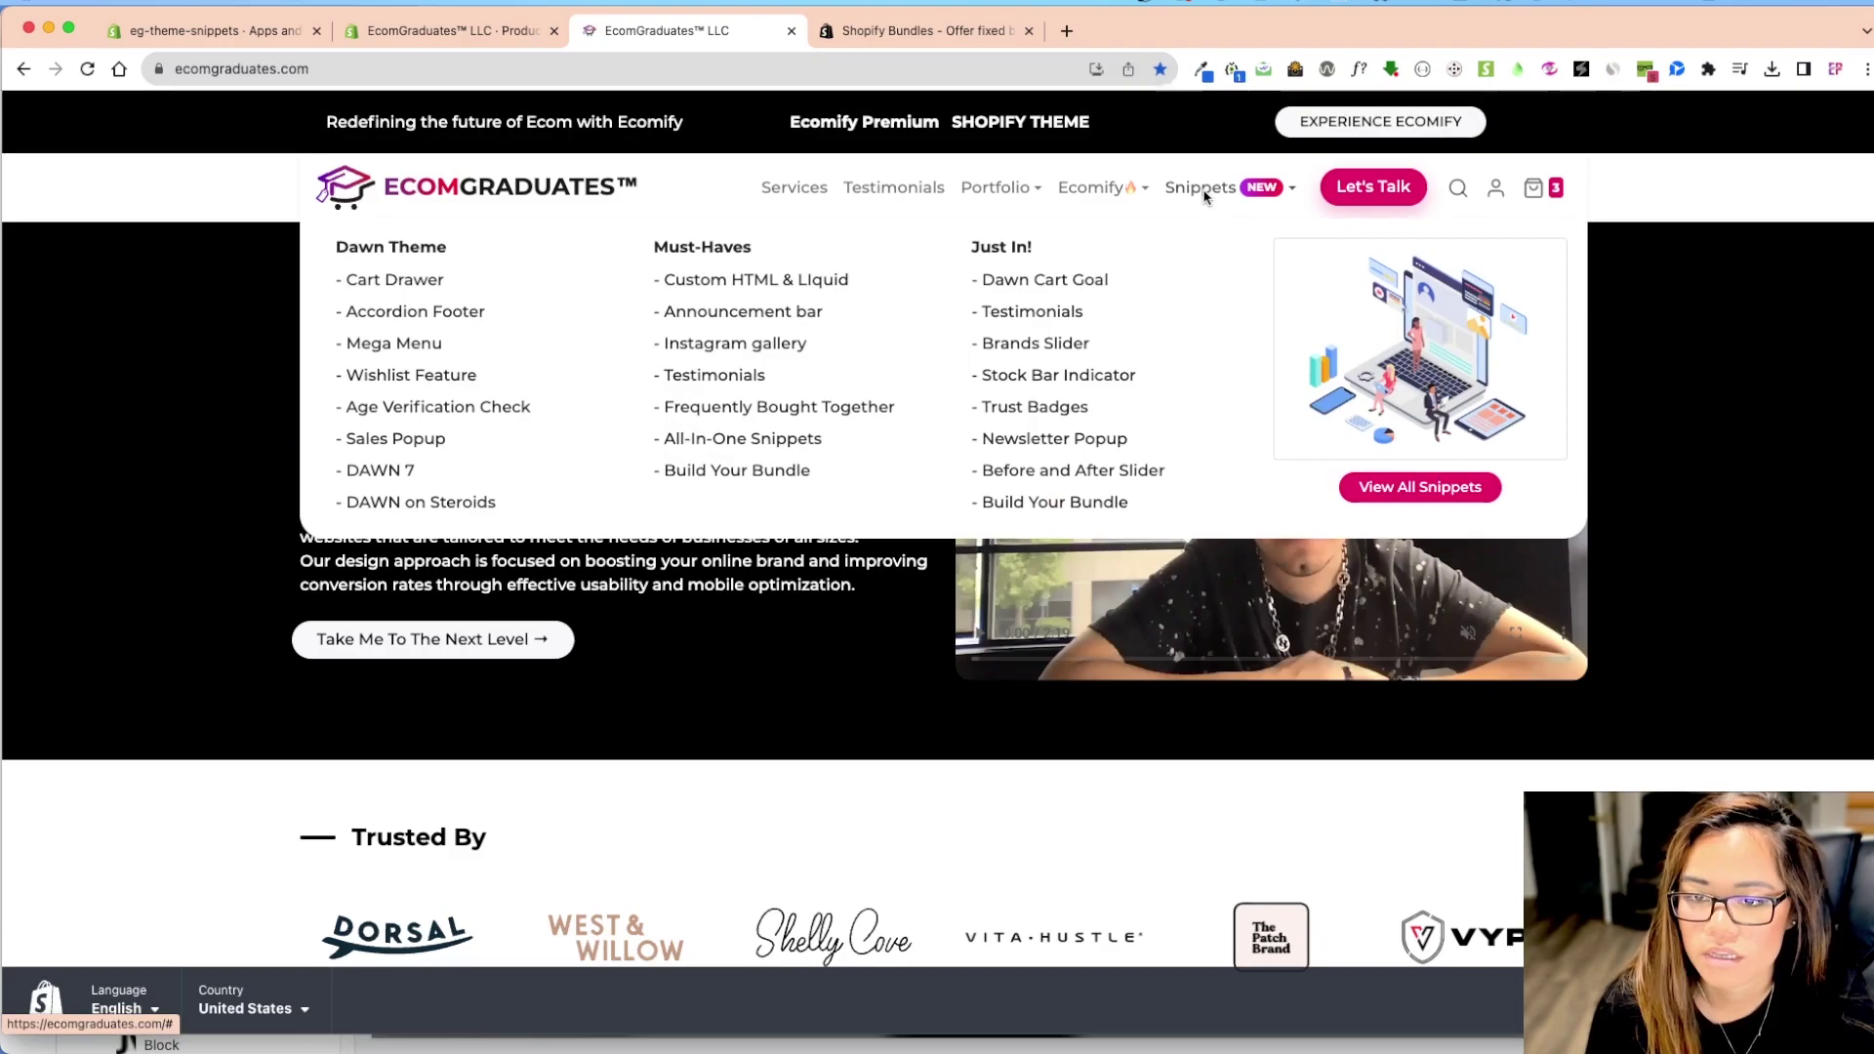
click(974, 503)
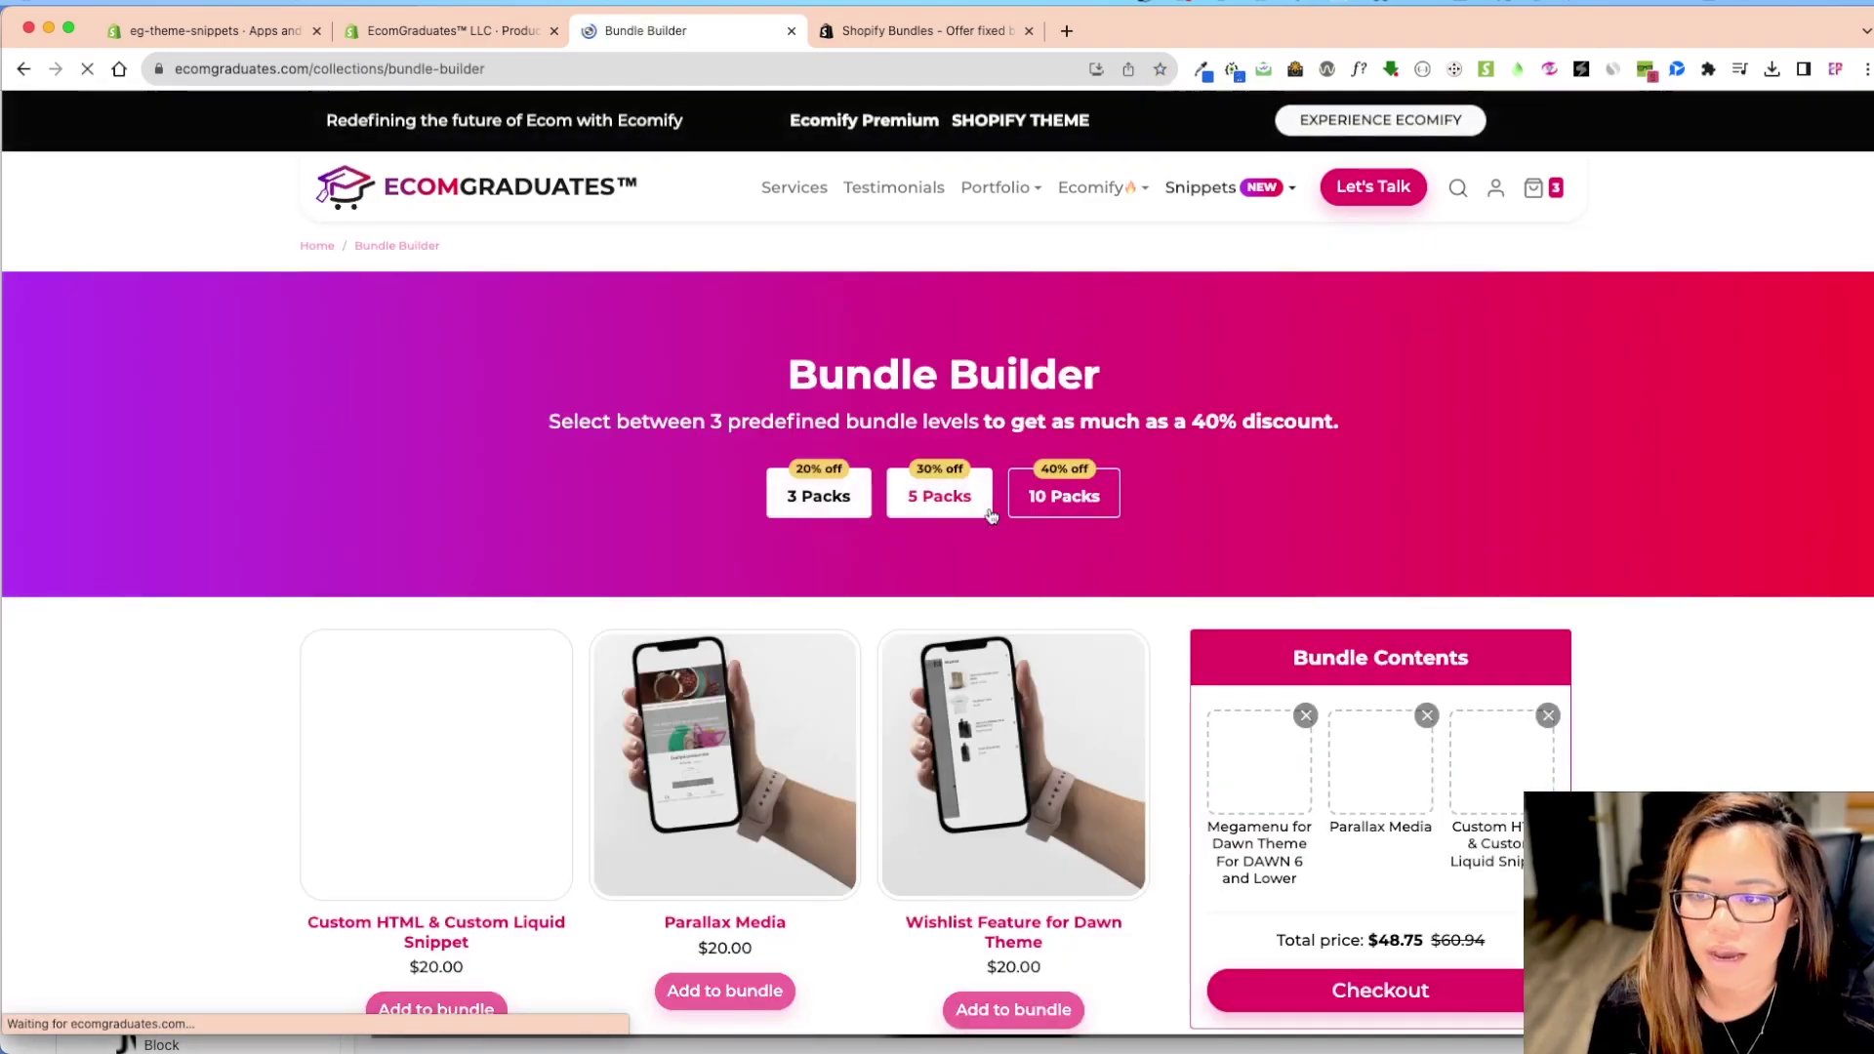
scroll(1274, 796, down, 5)
scroll(1228, 612, up, 3)
scroll(1228, 612, up, 3)
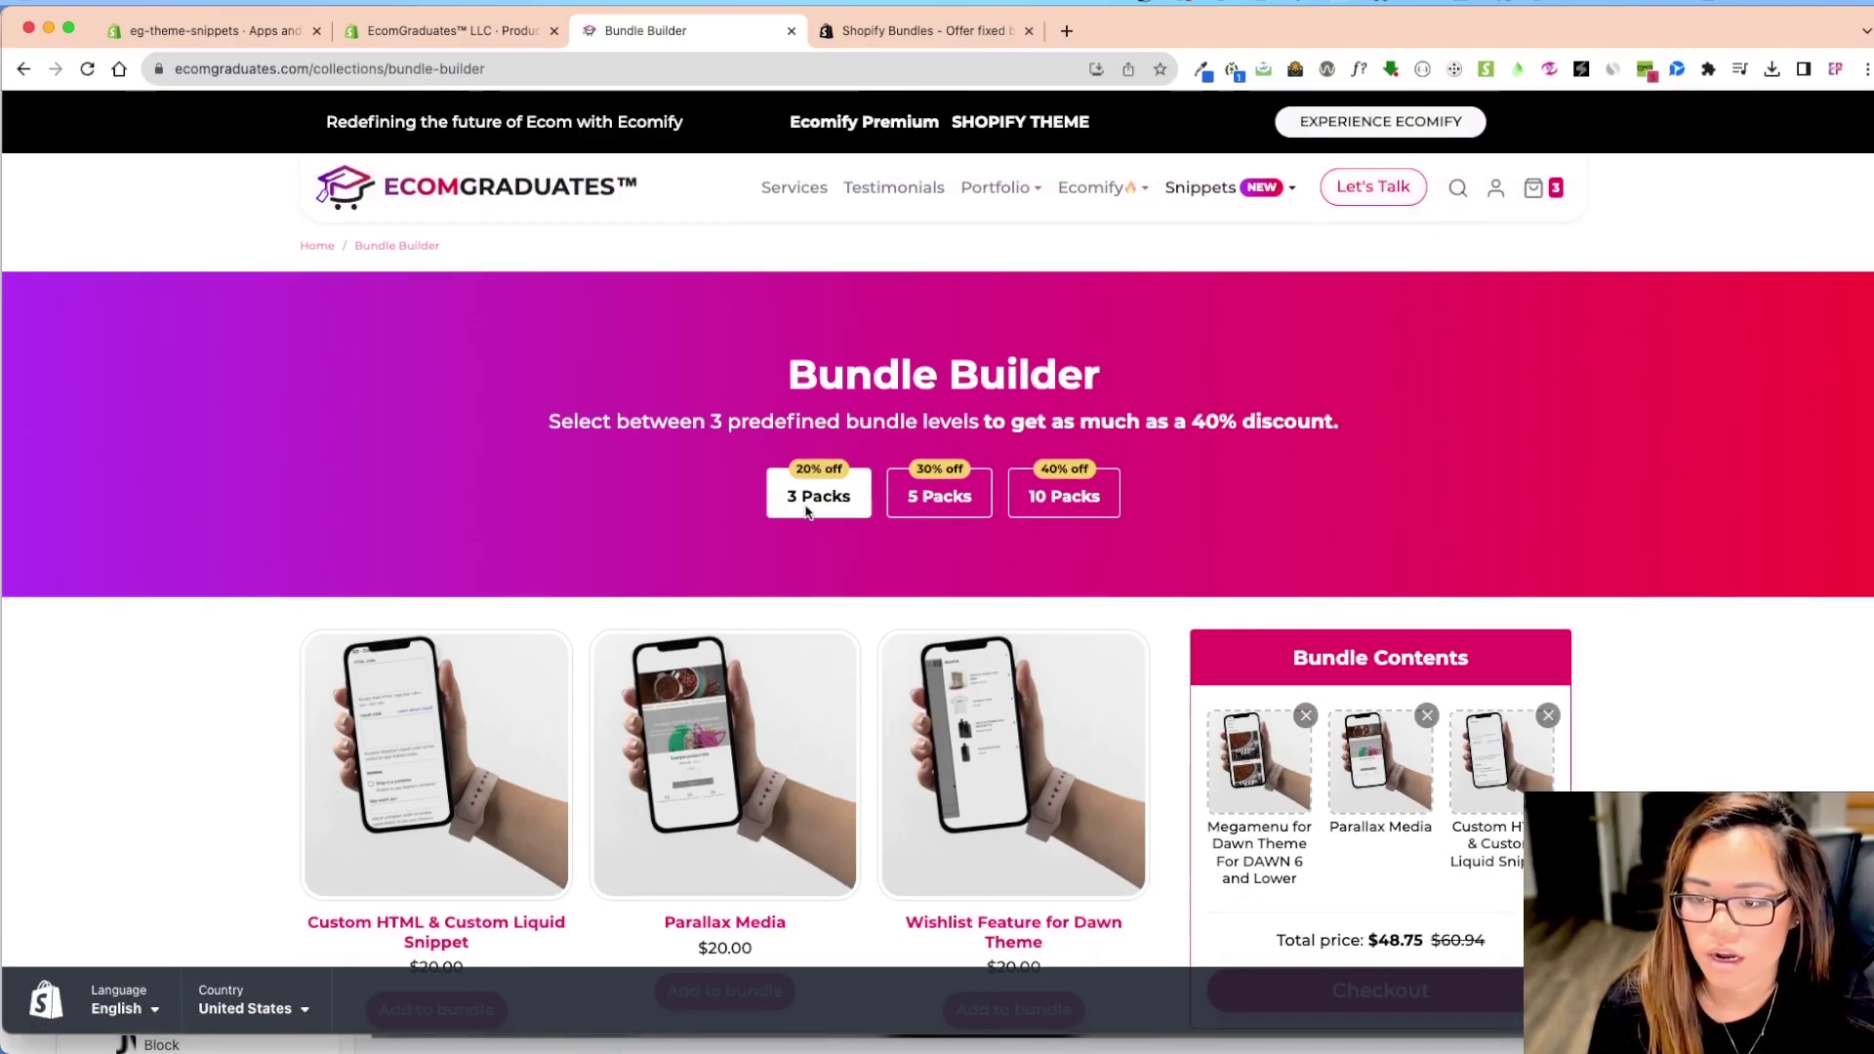
scroll(1177, 811, down, 5)
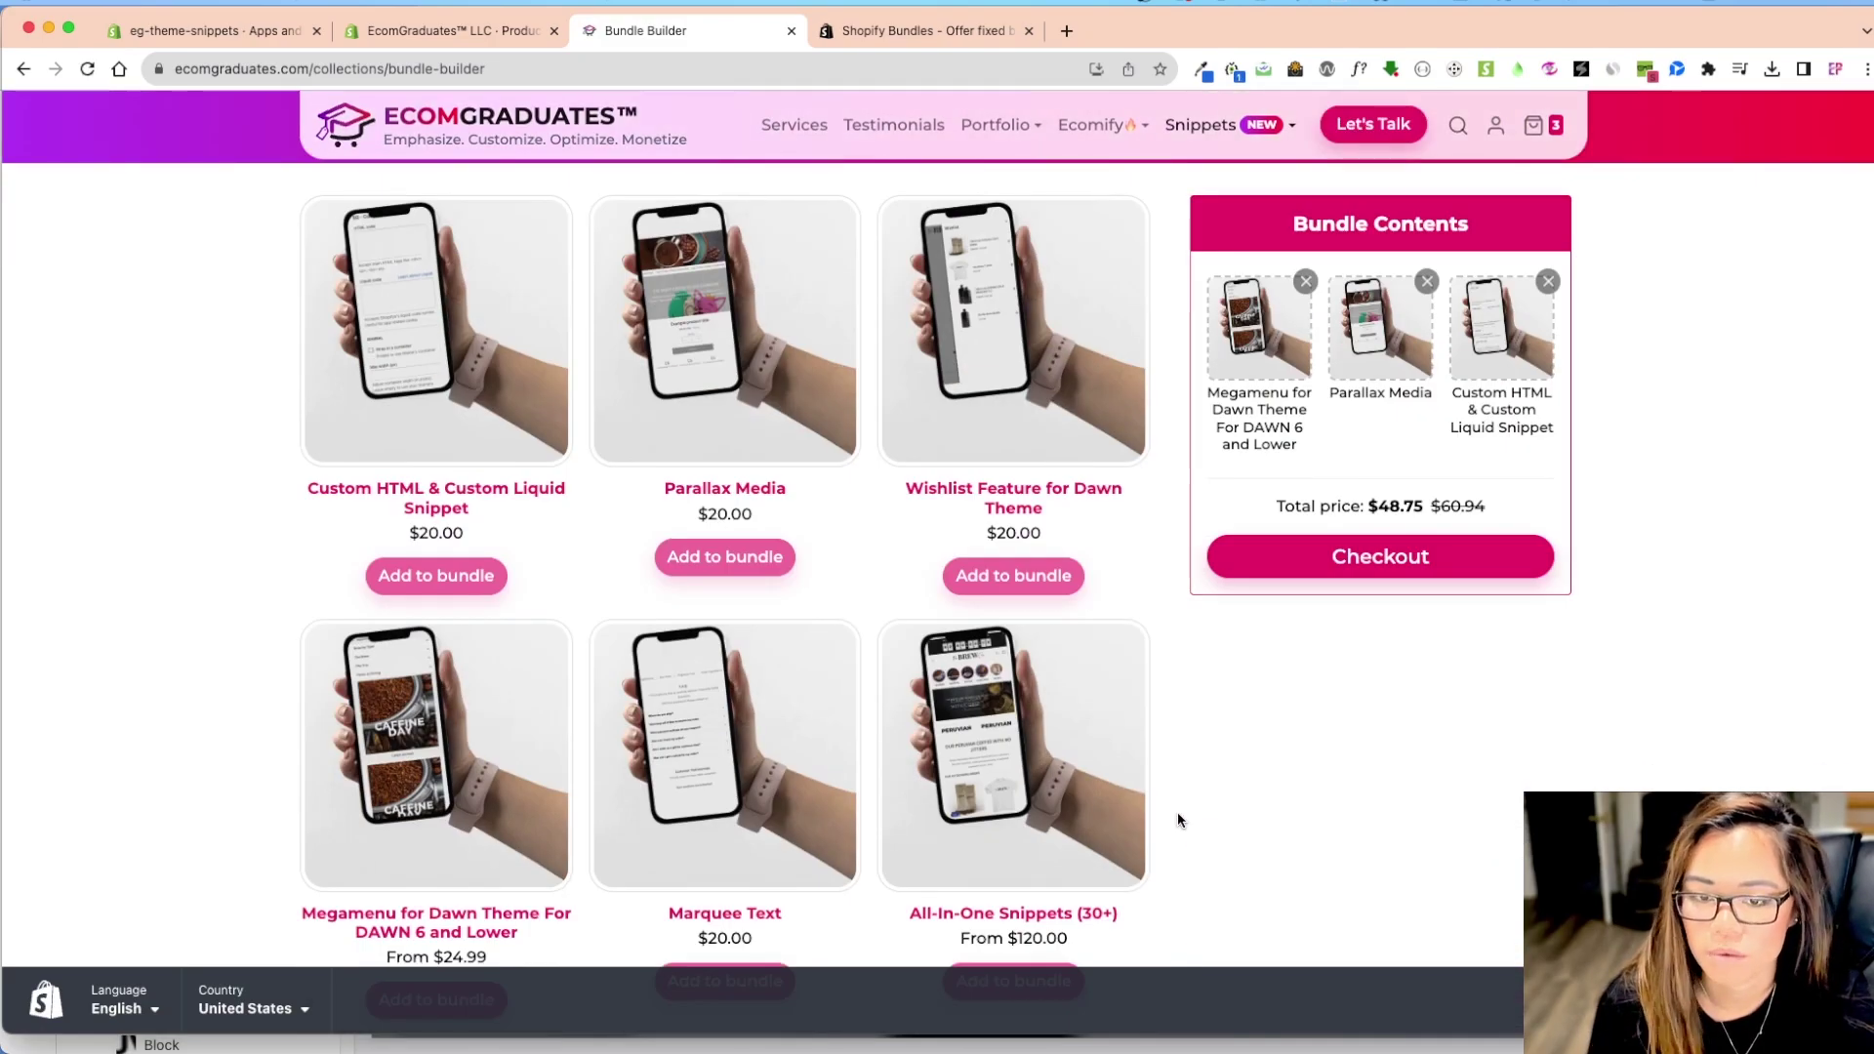
scroll(1177, 811, up, 1)
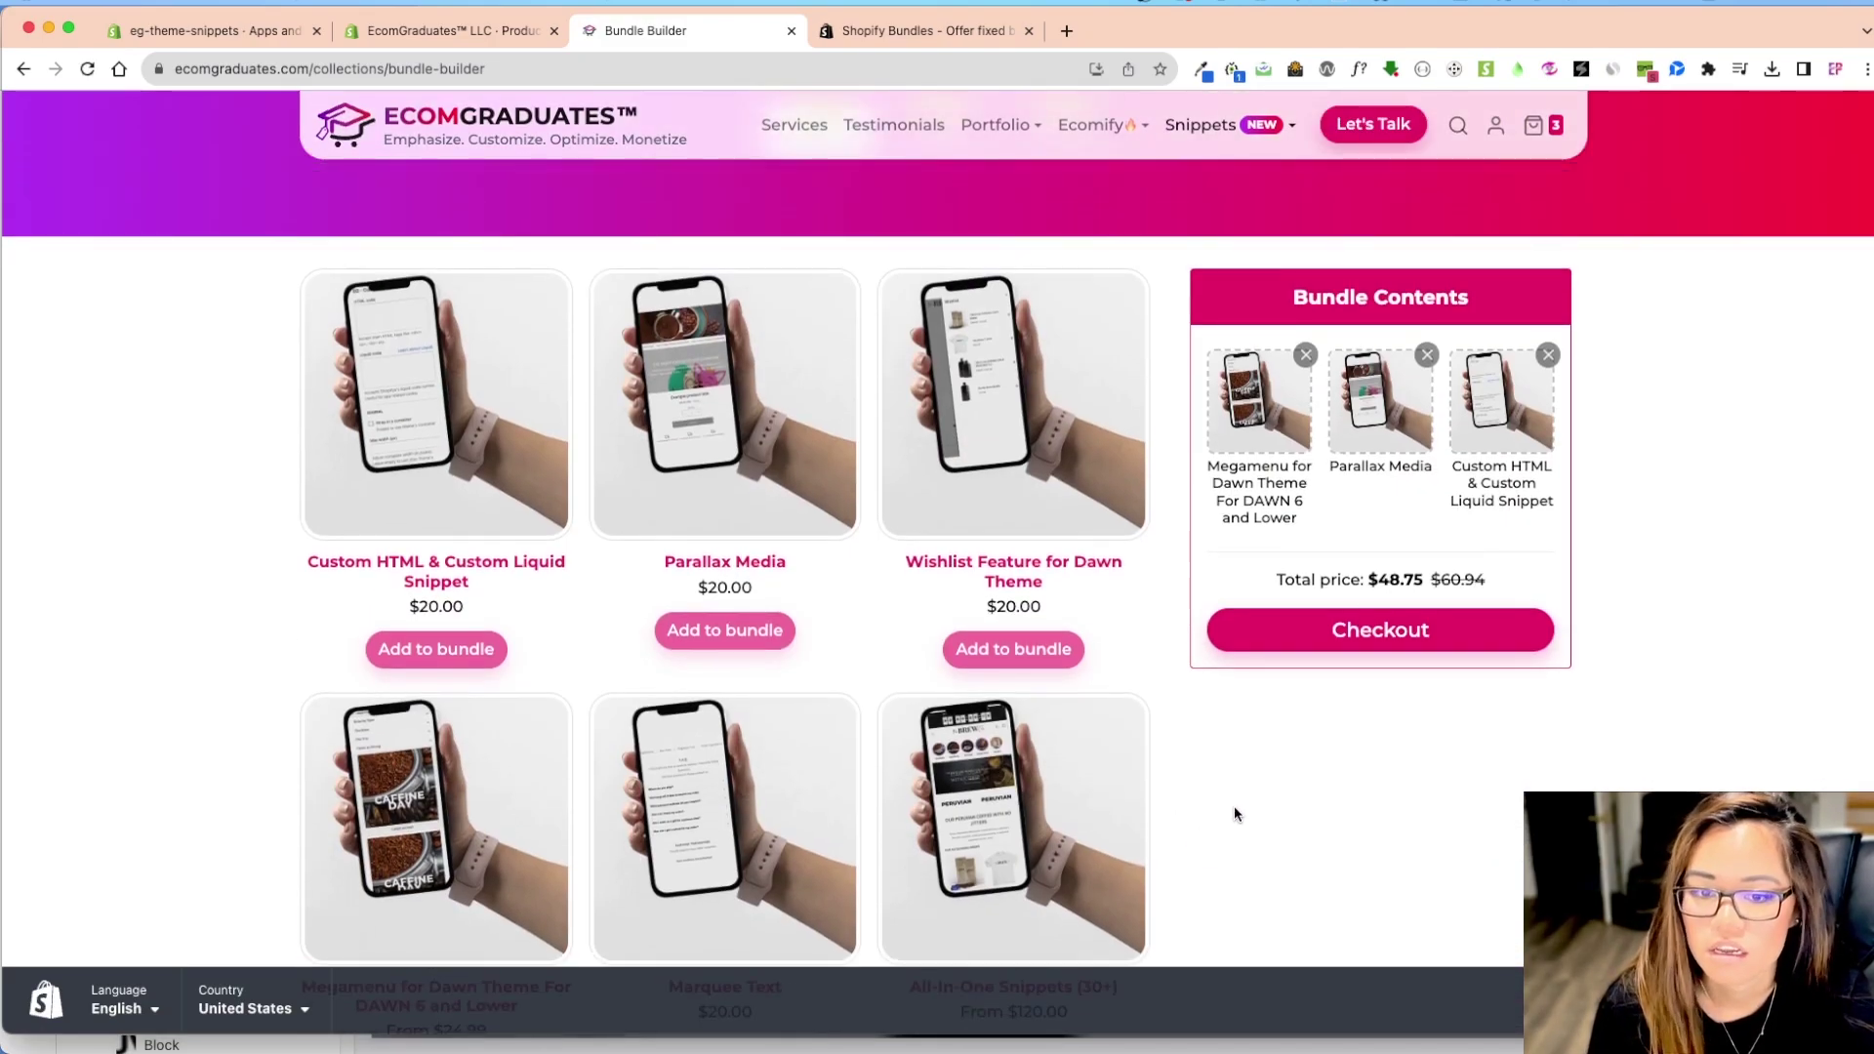
scroll(1234, 810, up, 3)
Review the bundled Animated Stories and Before and After Slider and four variants priced $40.00–$80.00
click(501, 39)
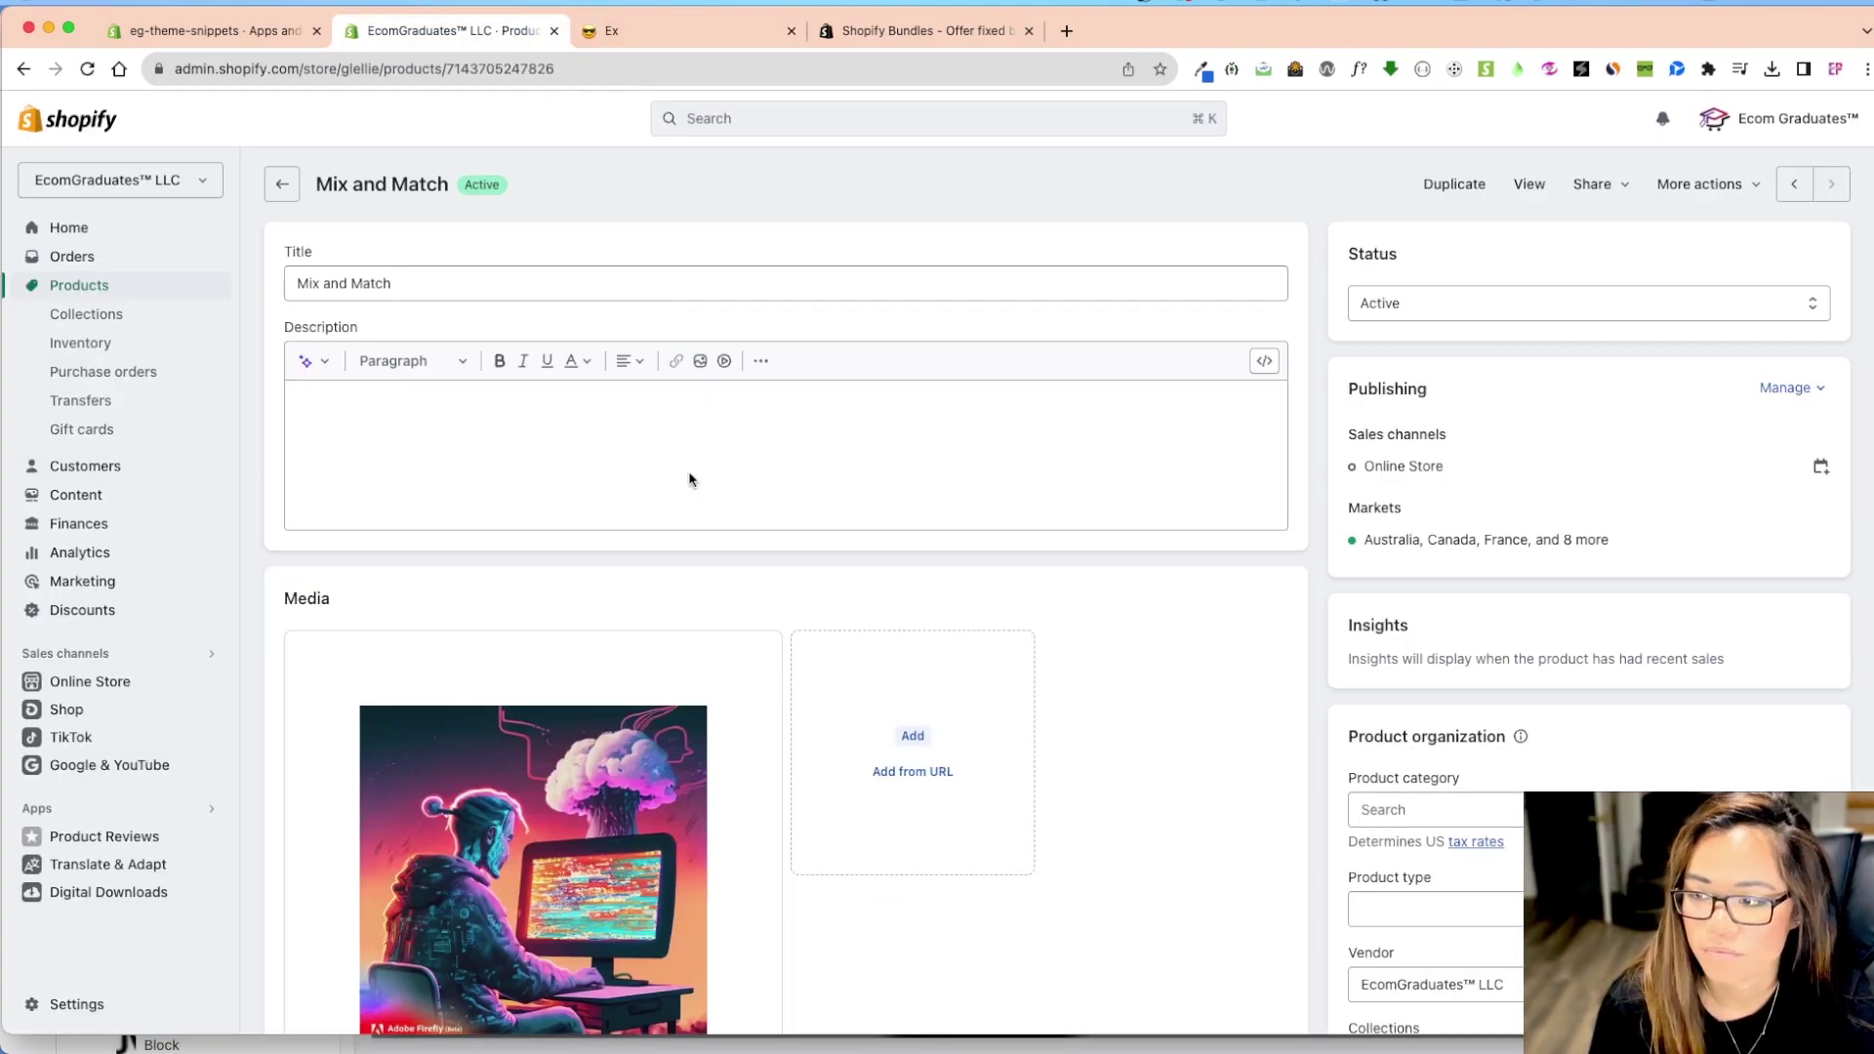
scroll(1107, 672, down, 4)
scroll(1107, 673, down, 1)
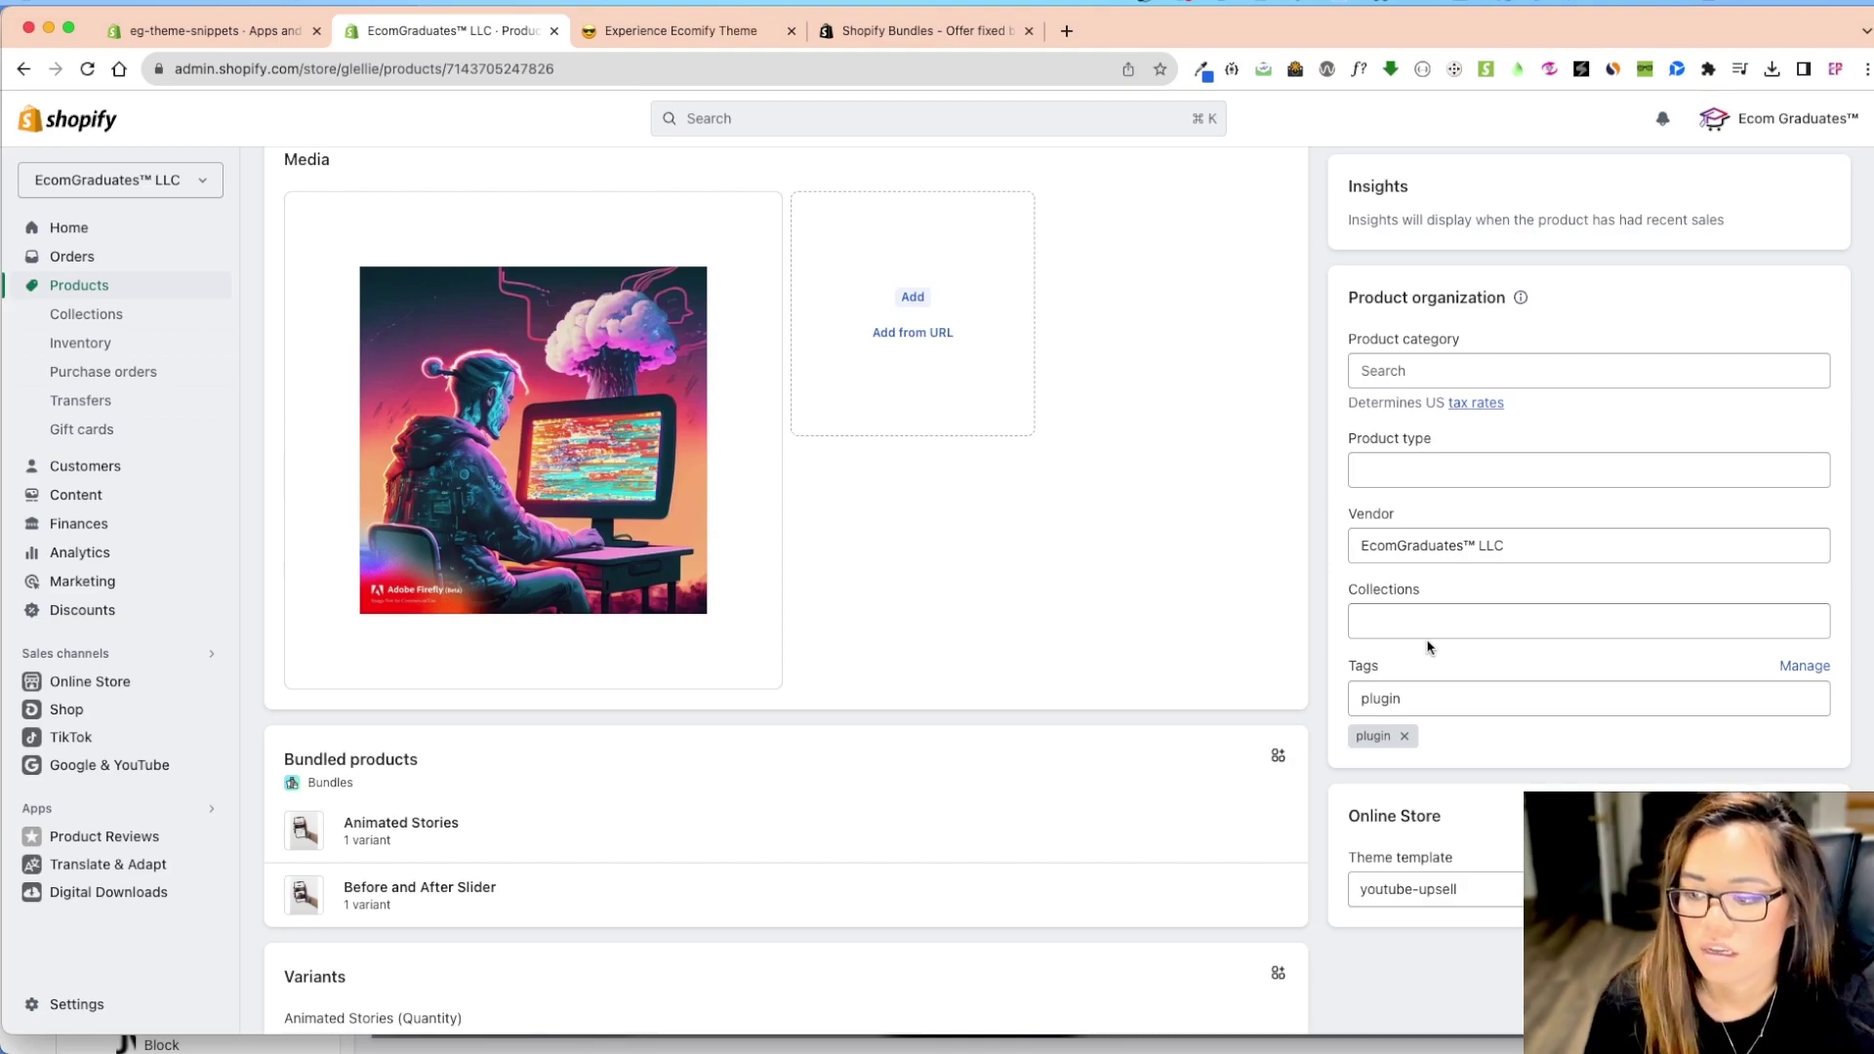
scroll(1428, 646, down, 8)
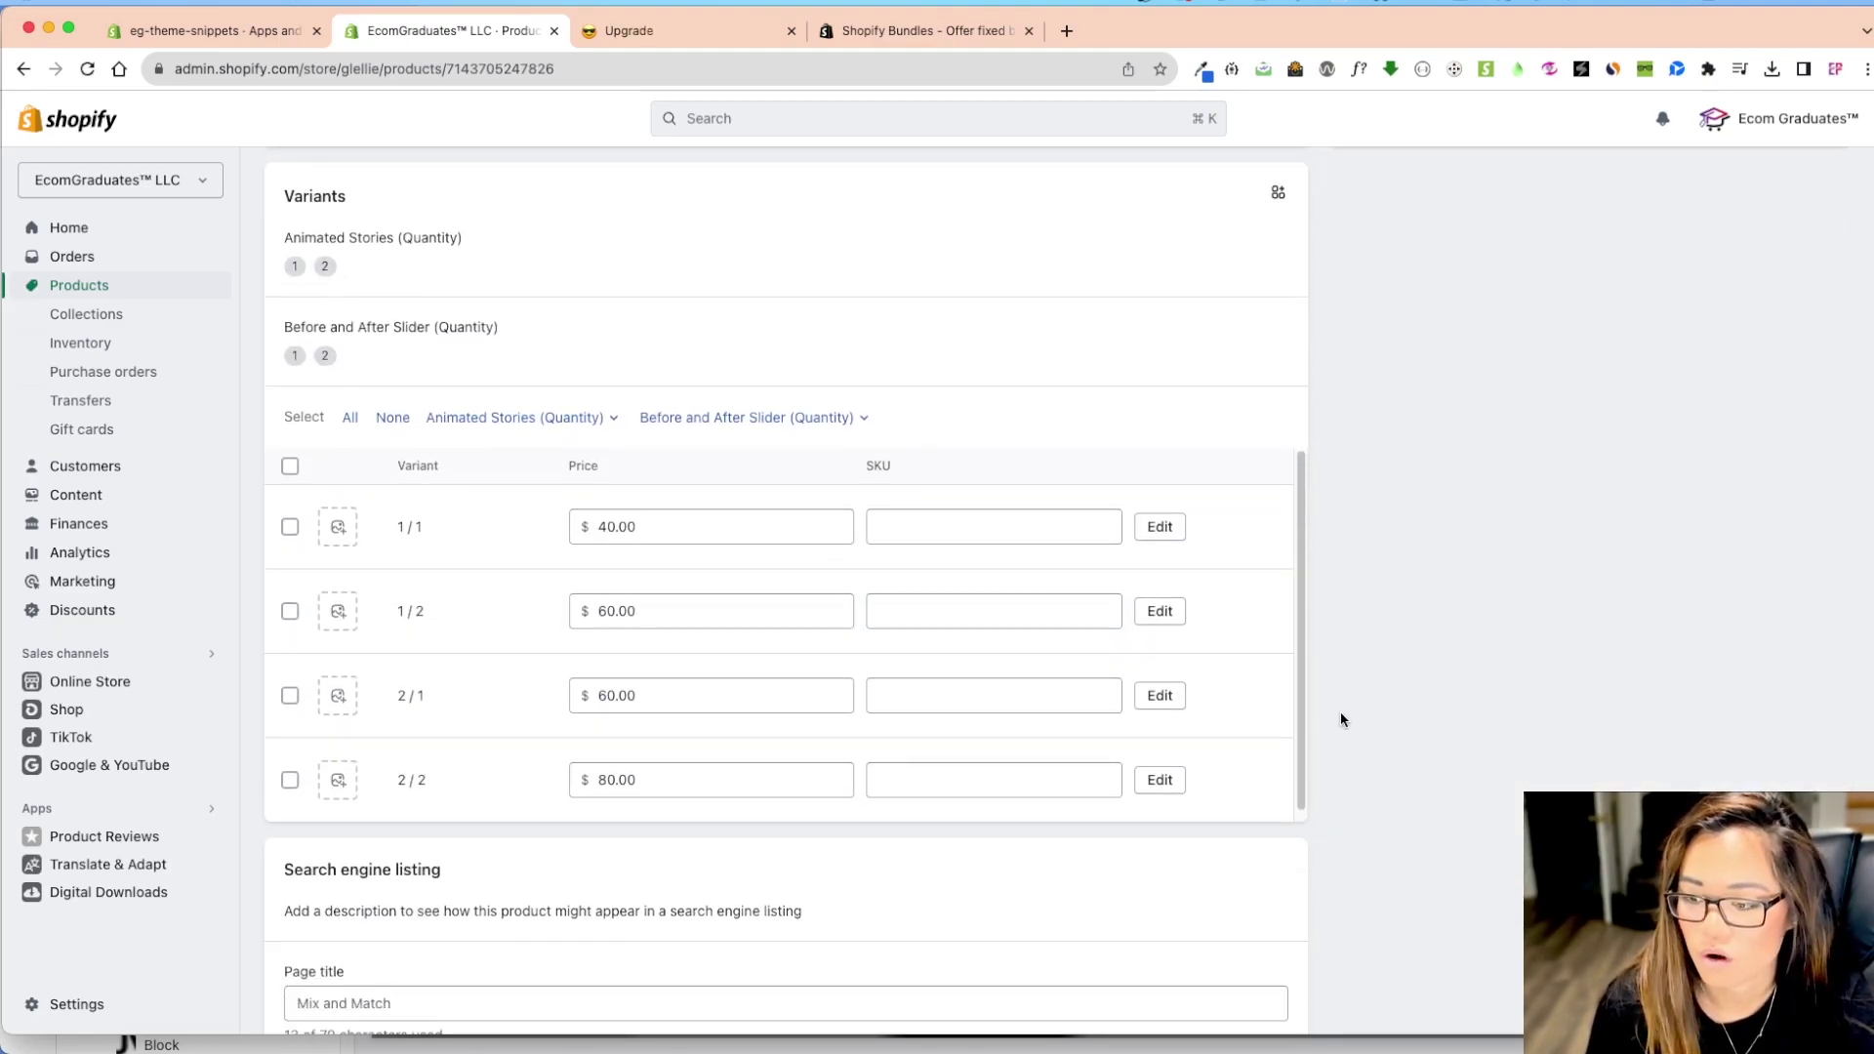
scroll(1340, 713, down, 7)
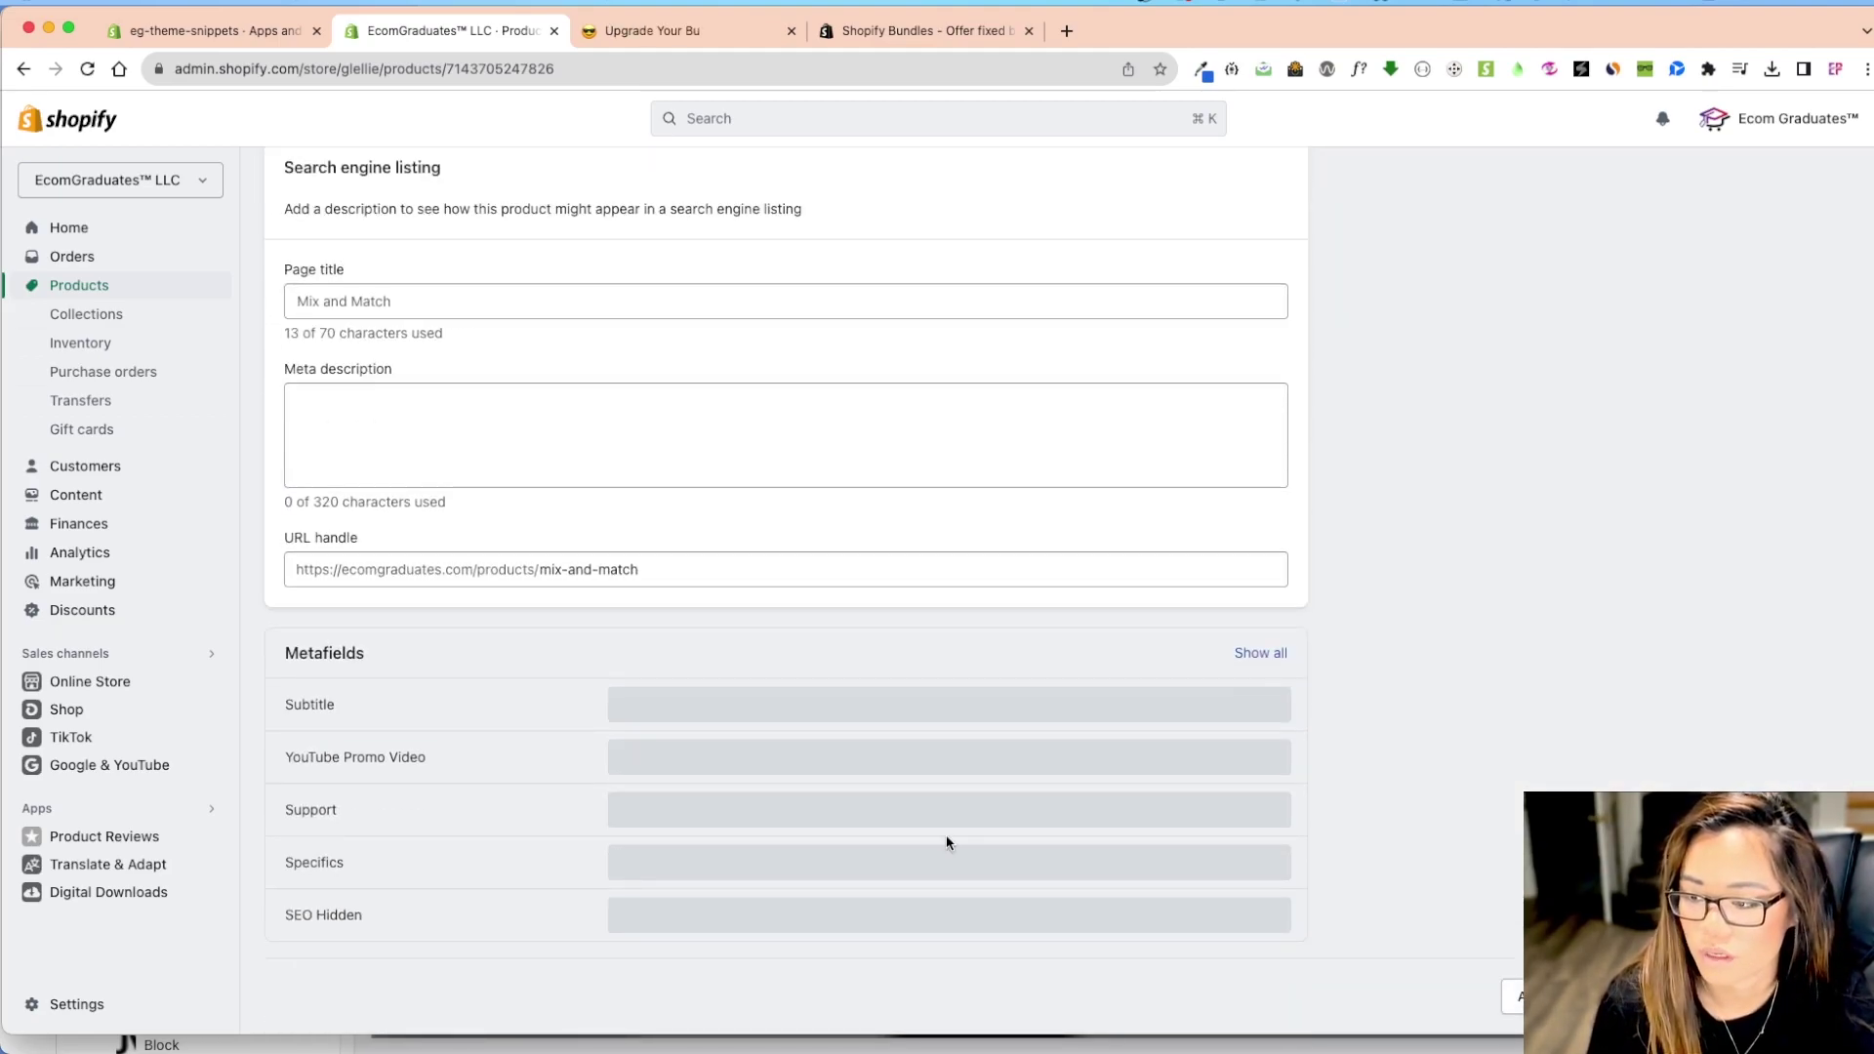
scroll(1016, 816, up, 15)
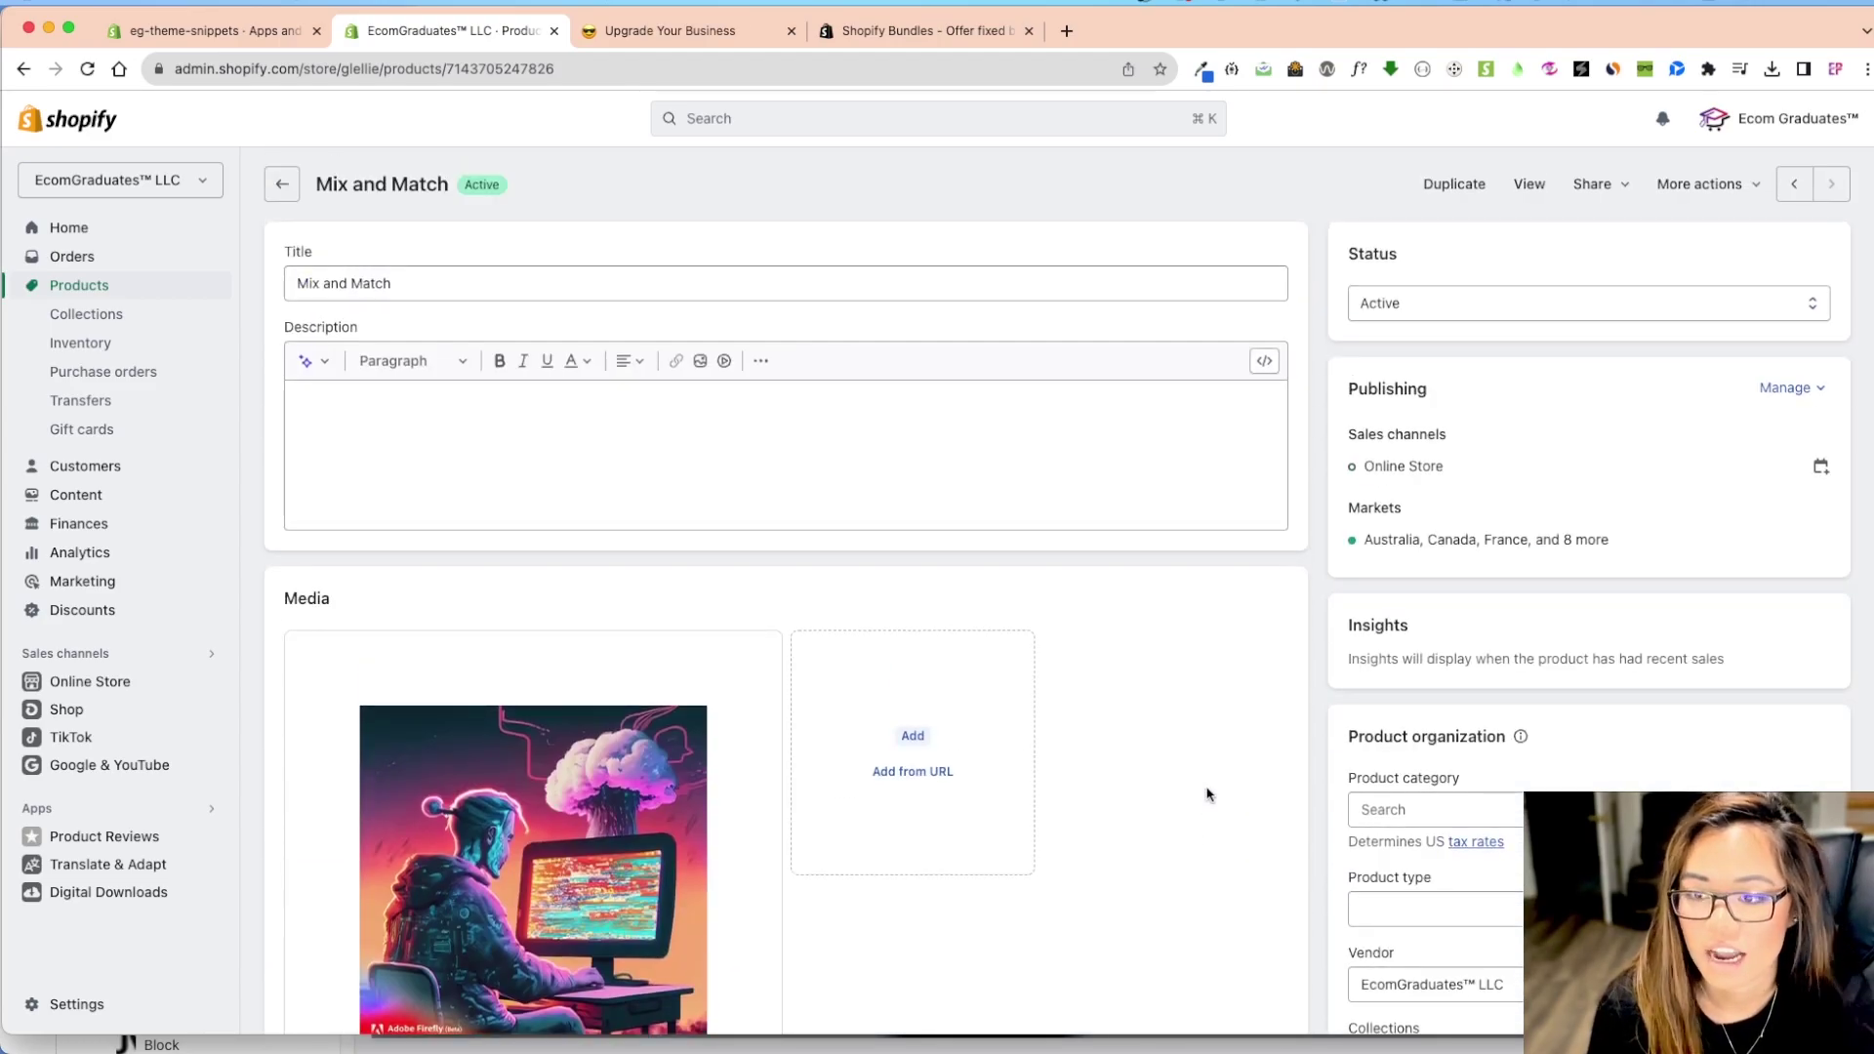